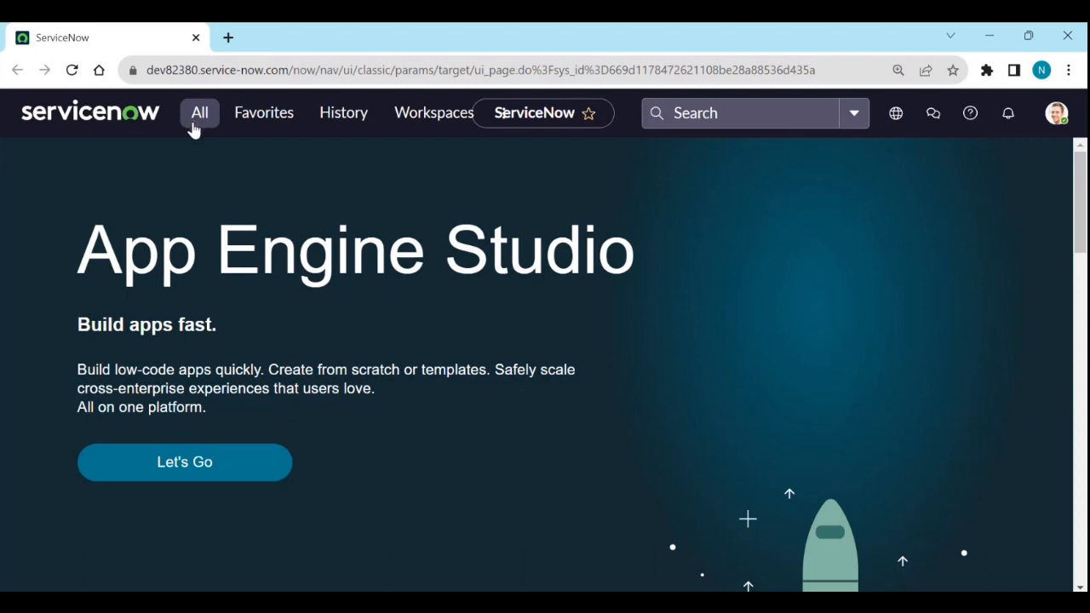
# Step: Find the Database Views module by filtering the navigator for "database v" and open its list
pyautogui.click(195, 127)
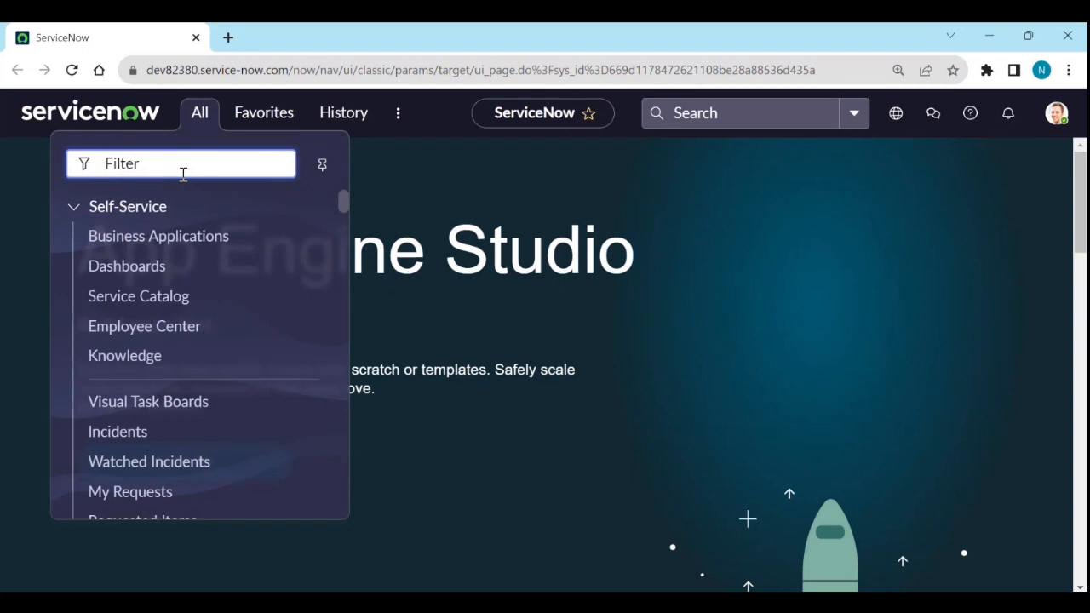
pyautogui.write('databa')
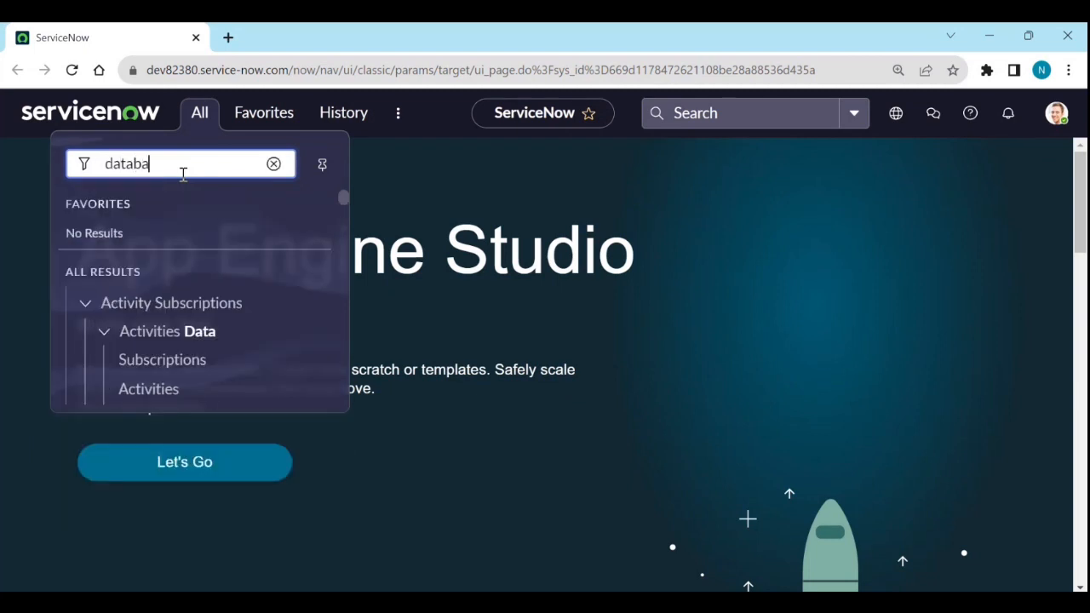
pyautogui.write('se b')
pyautogui.press('BackSpace')
pyautogui.write('v')
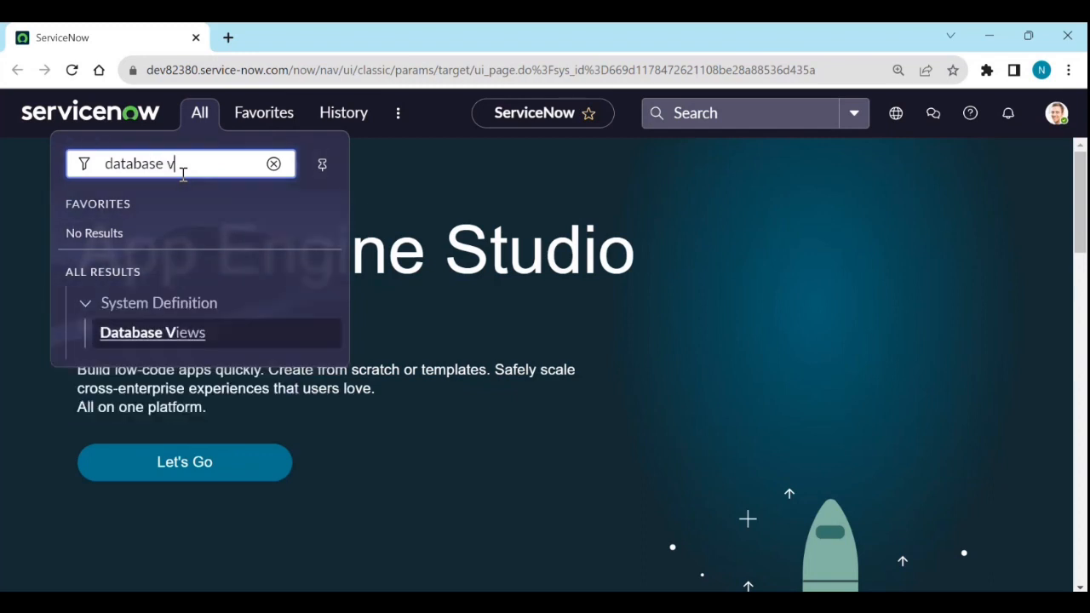
pyautogui.click(170, 335)
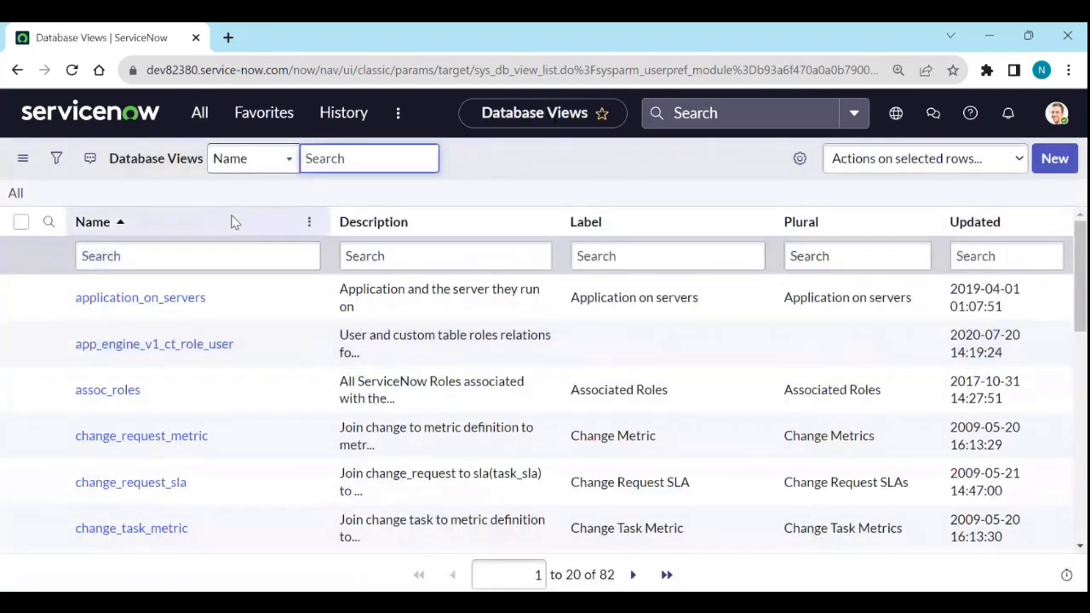
# Step: Open the existing incident_sla database view in a new tab and try it to examine its joined records
pyautogui.scroll(-8, 521, 281)
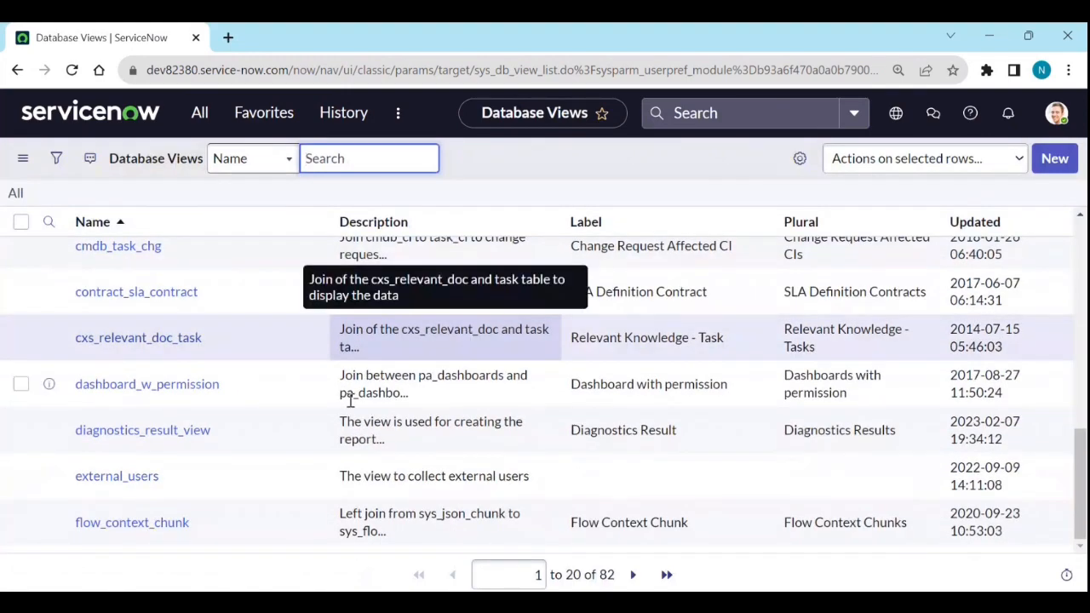
pyautogui.scroll(4, 342, 421)
pyautogui.scroll(3, 343, 412)
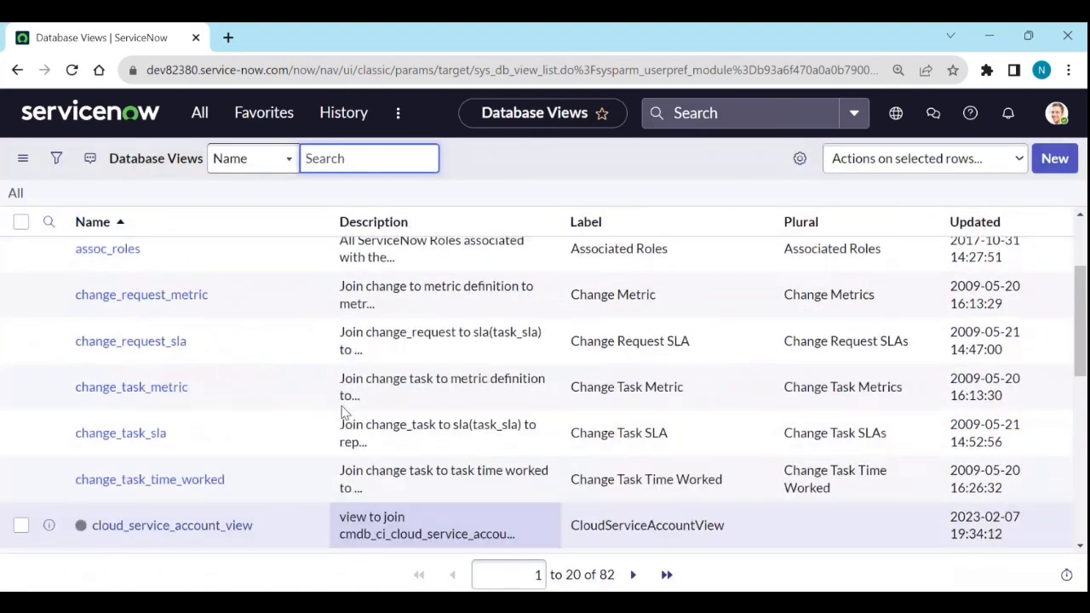
pyautogui.scroll(2, 183, 402)
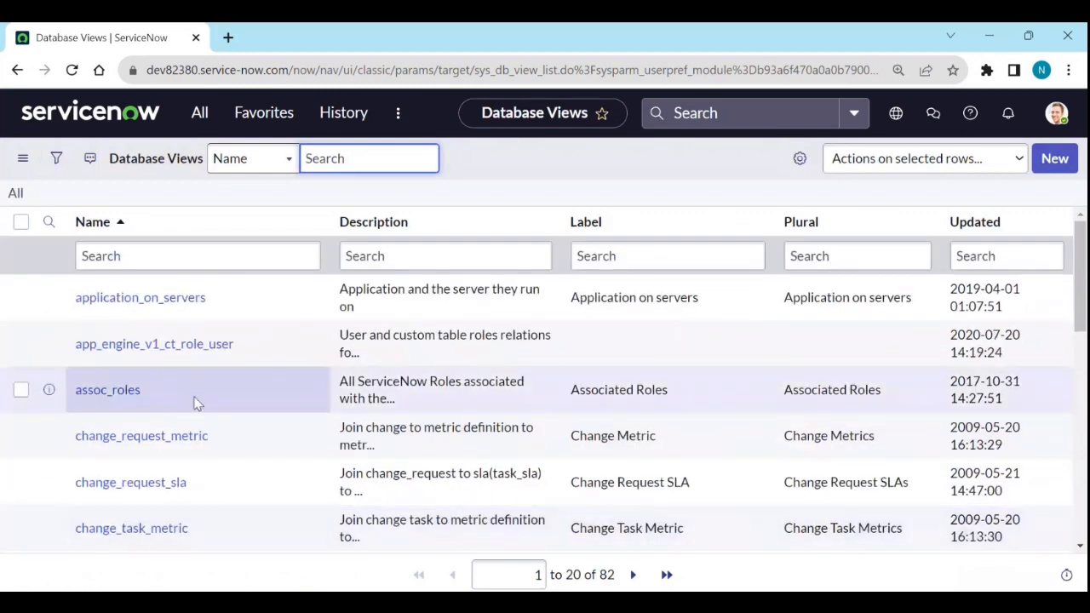
pyautogui.scroll(-8, 292, 514)
pyautogui.click(635, 576)
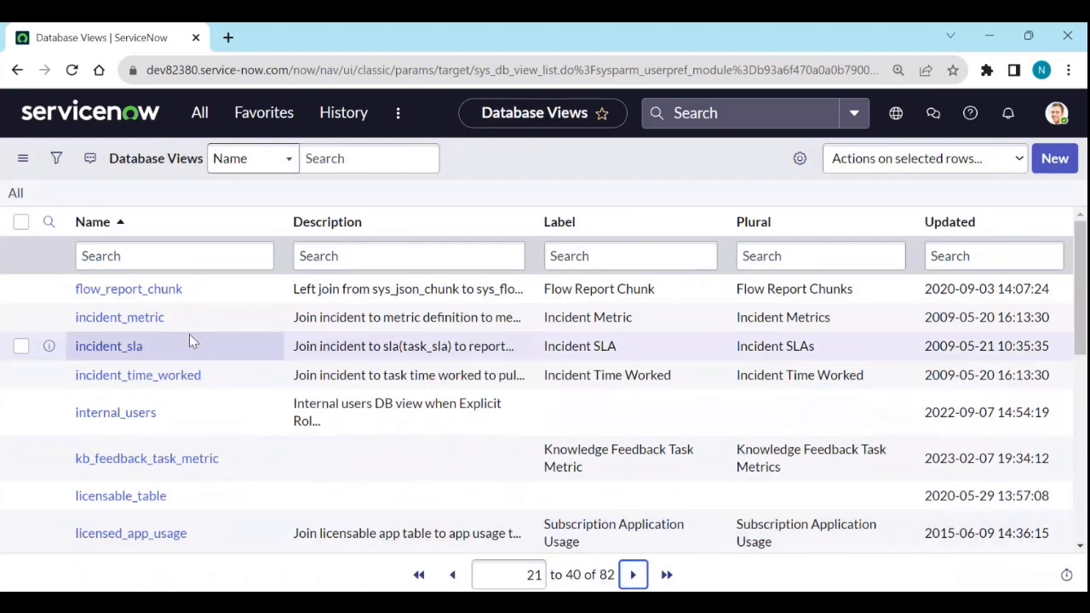
pyautogui.middleClick(124, 359)
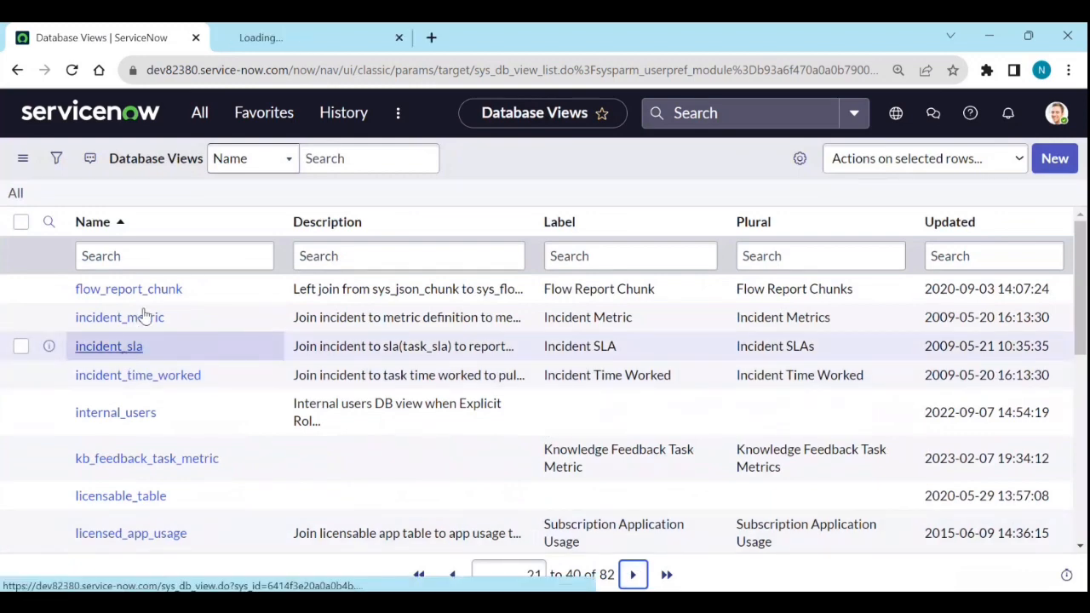
pyautogui.click(264, 39)
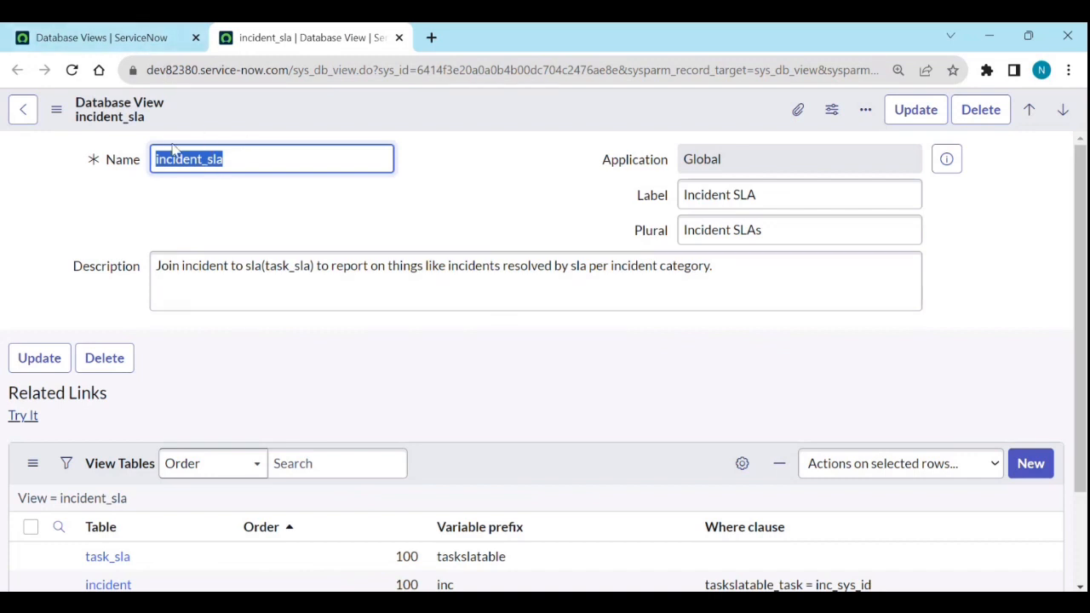
pyautogui.click(21, 417)
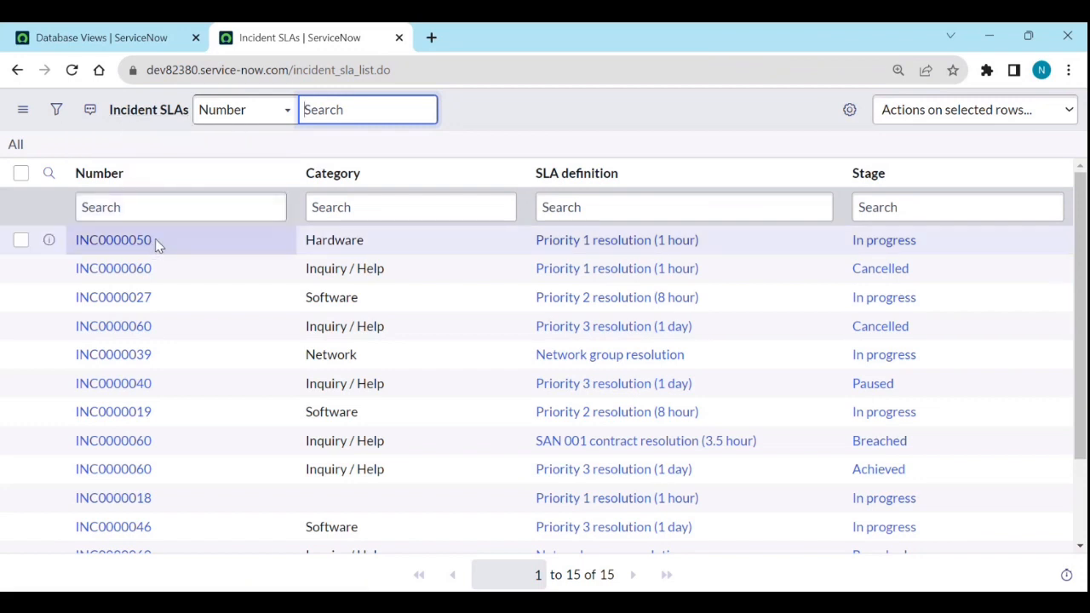
# Step: Return to the Database Views tab and open the list of all Problem records in a new tab
pyautogui.click(128, 39)
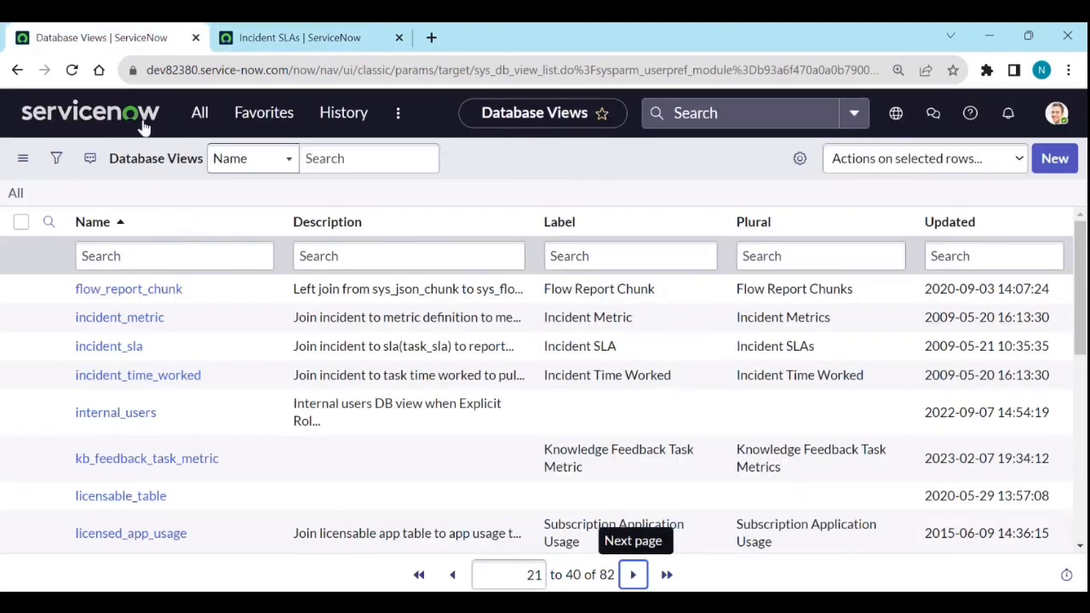
pyautogui.click(199, 123)
pyautogui.tripleClick(199, 166)
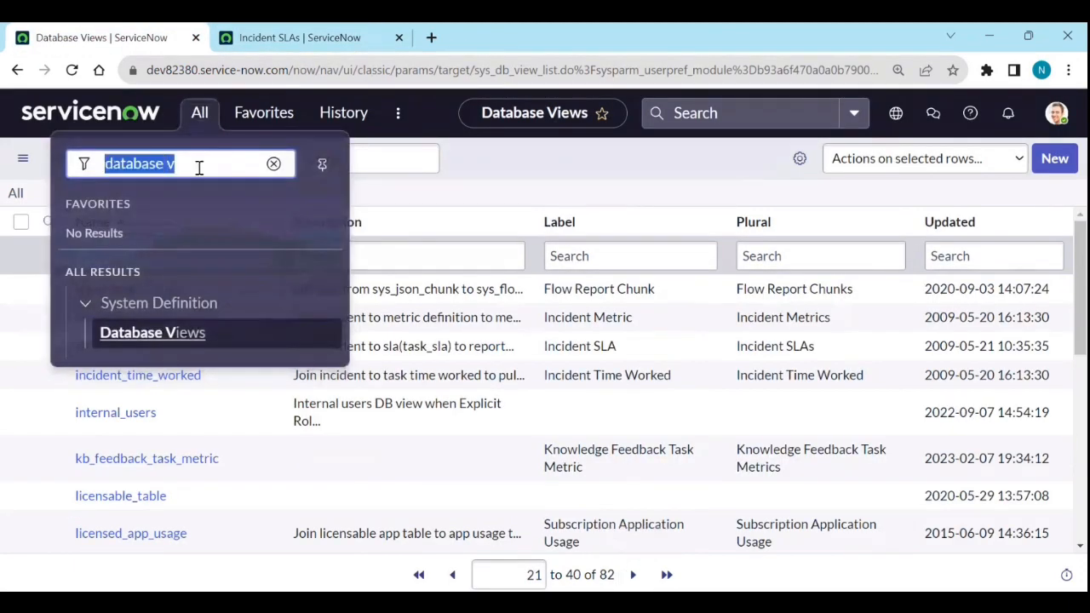
pyautogui.click(273, 164)
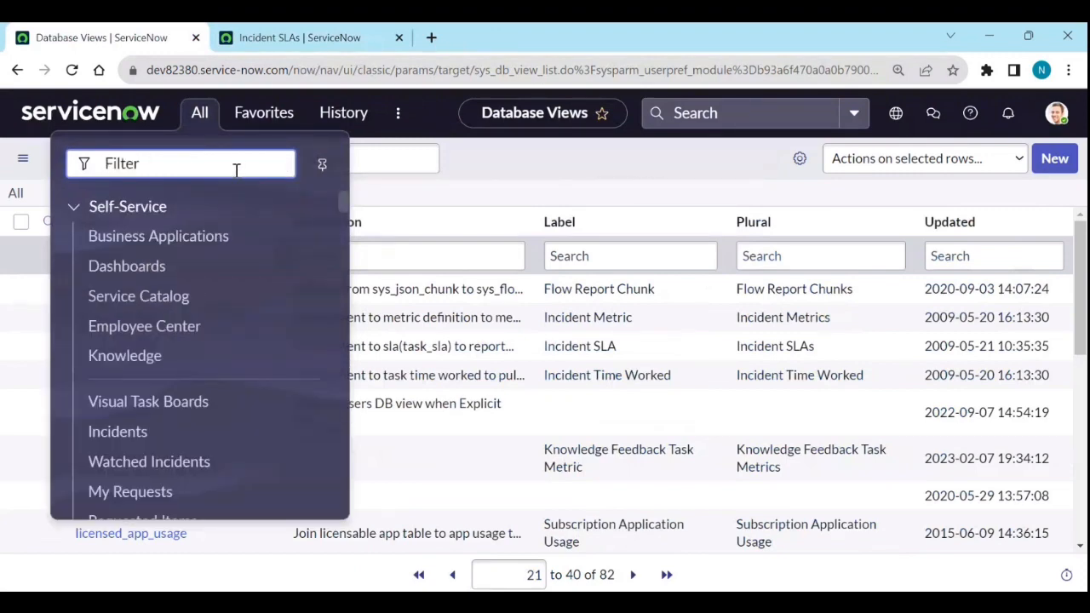
pyautogui.write('problem')
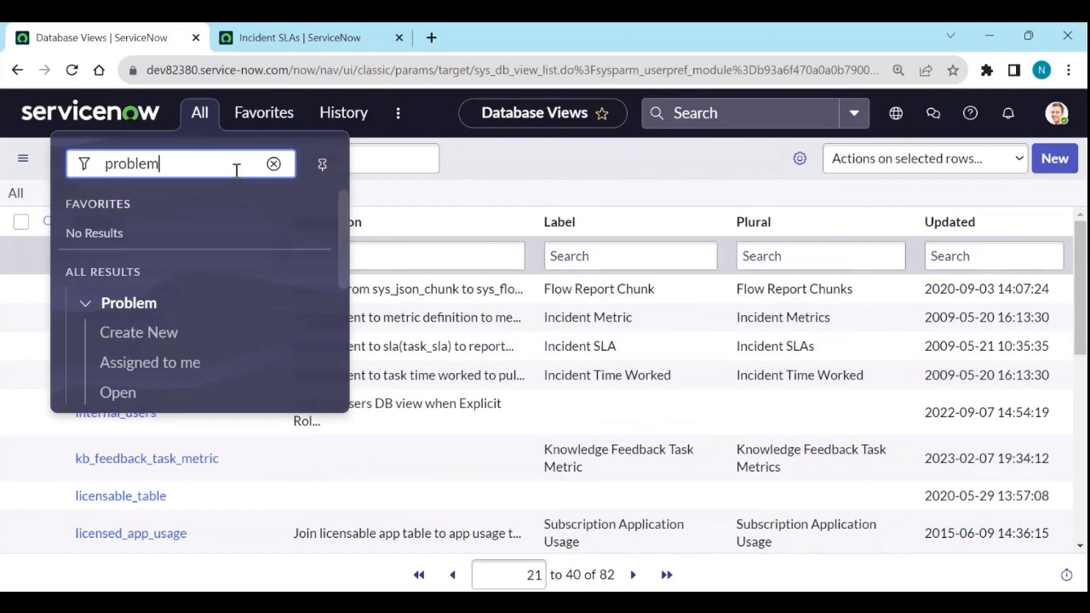
pyautogui.scroll(-2, 226, 283)
pyautogui.middleClick(109, 342)
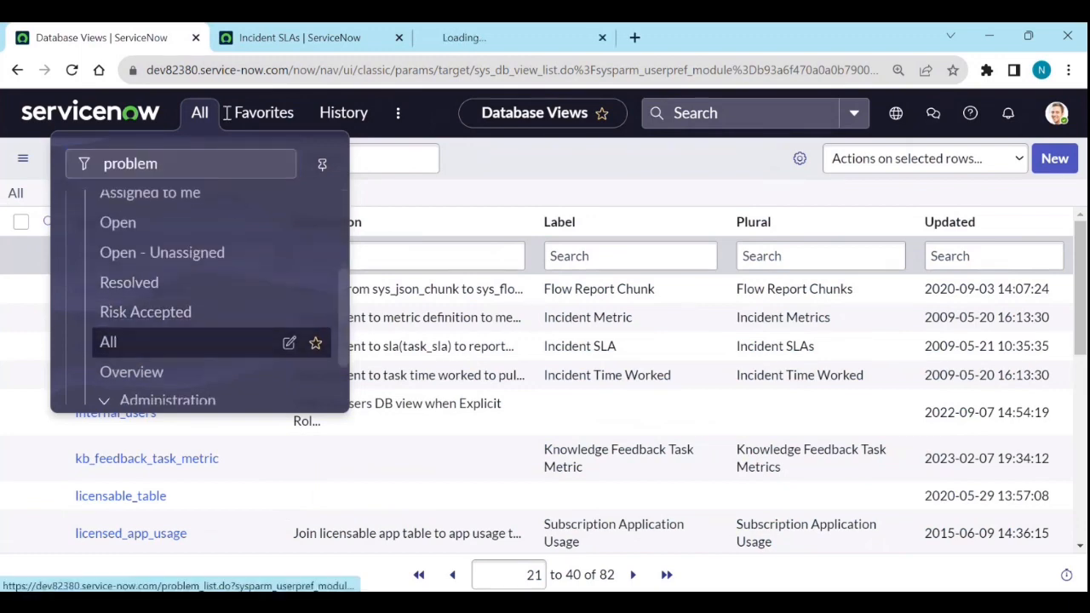
pyautogui.click(490, 35)
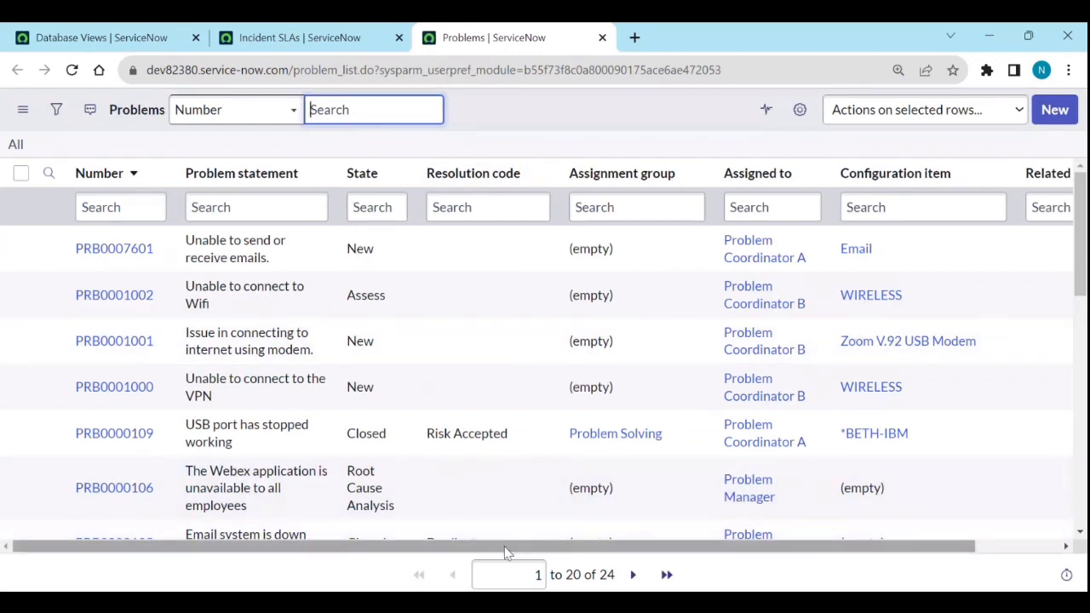
# Step: Add the Parent column to the end of the Problems list's displayed columns
pyautogui.moveTo(505, 552); pyautogui.dragTo(656, 557)
pyautogui.click(800, 111)
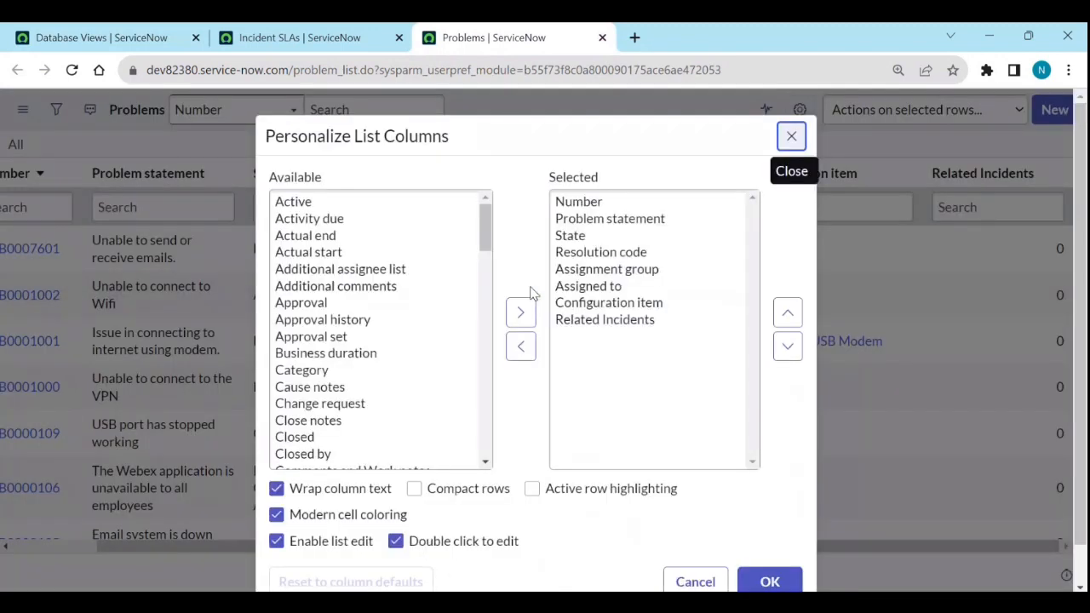
pyautogui.click(390, 370)
pyautogui.press('p')
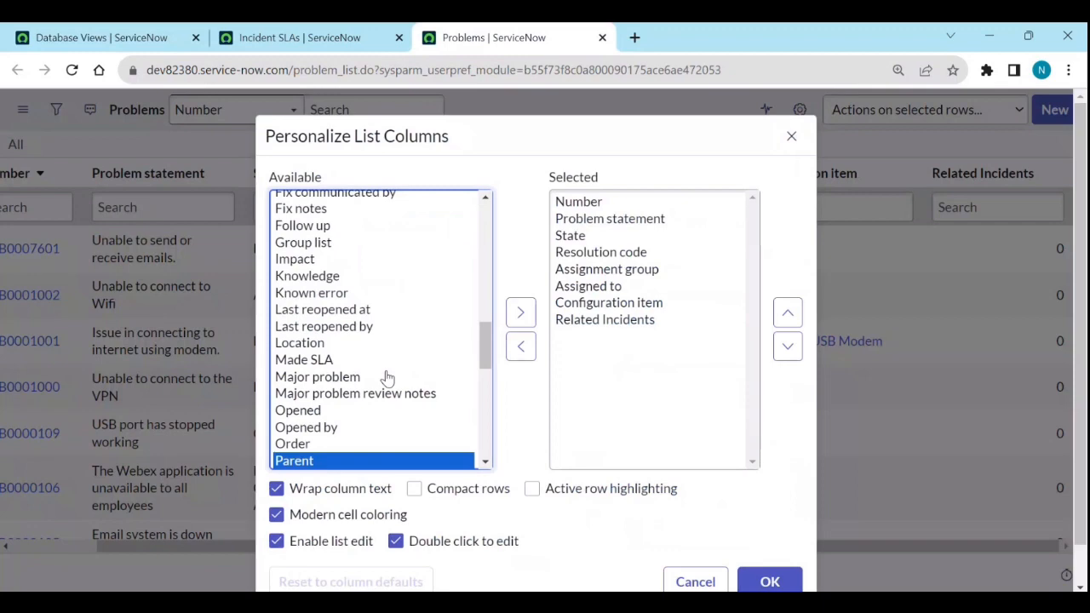
pyautogui.click(521, 312)
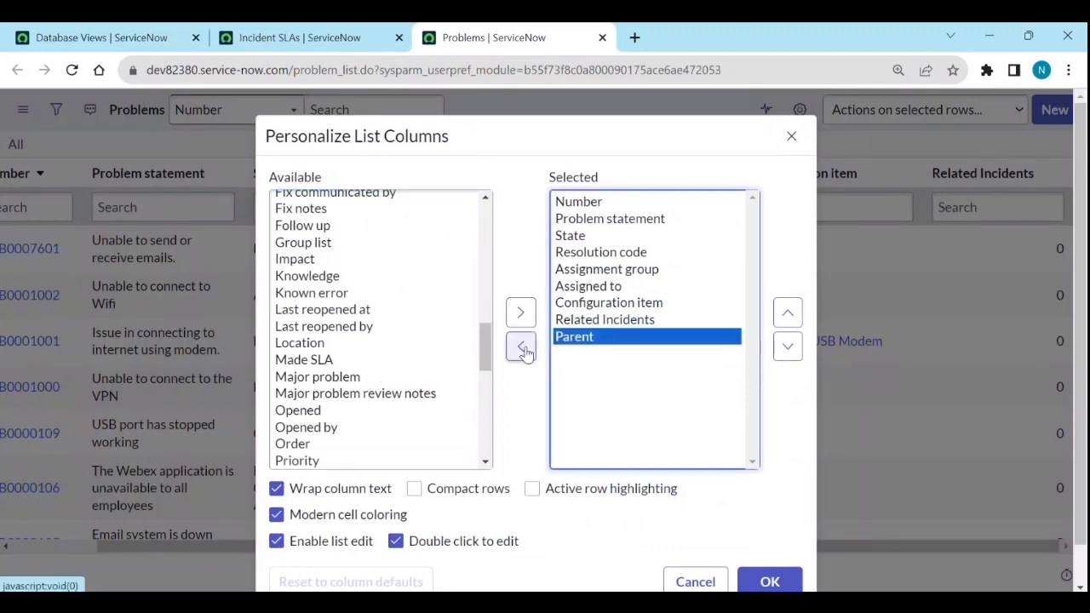
pyautogui.click(766, 585)
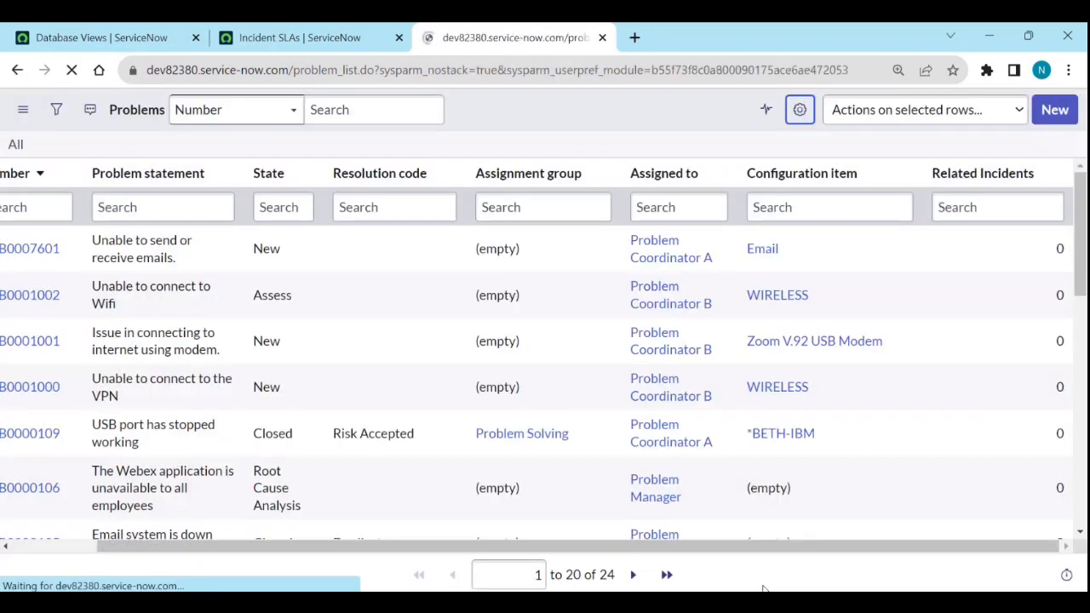
# Step: Filter the Problems list to records with an empty Parent, and clear that filter
pyautogui.moveTo(730, 553); pyautogui.dragTo(877, 552)
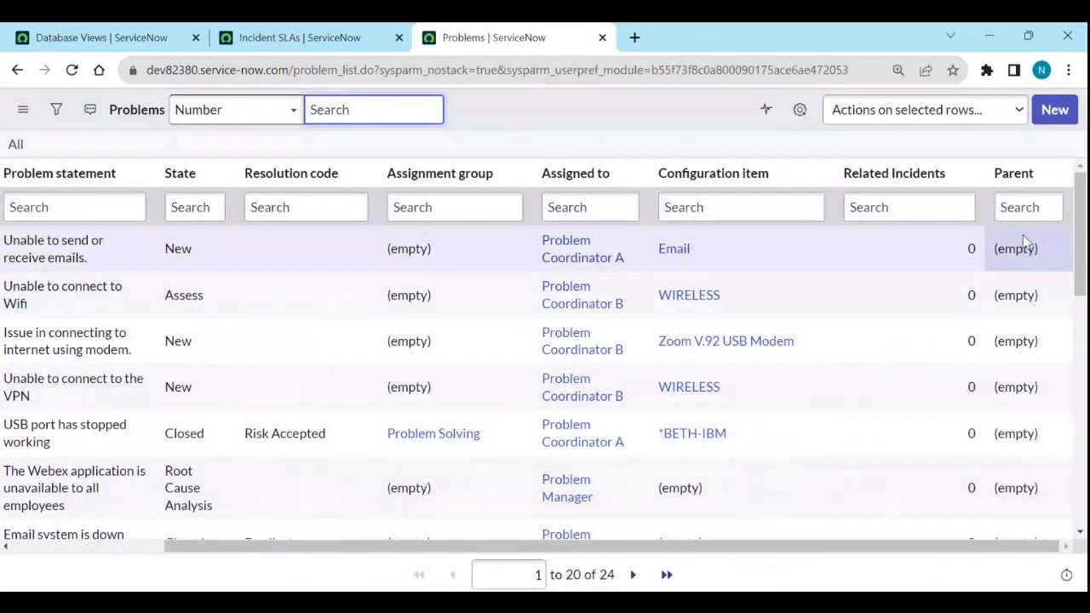
pyautogui.rightClick(1027, 249)
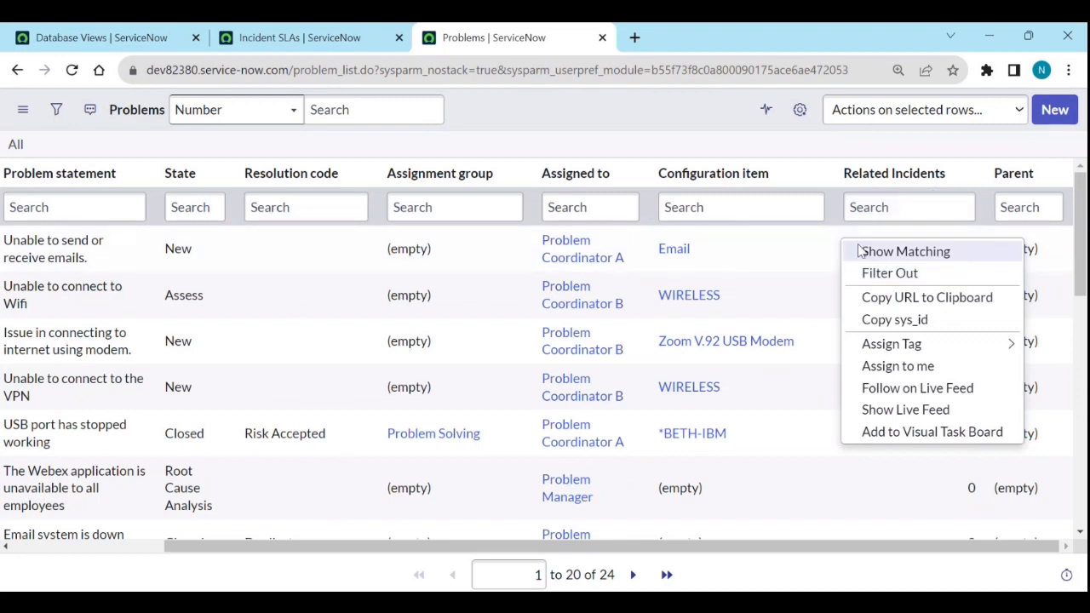
pyautogui.click(819, 244)
pyautogui.rightClick(882, 253)
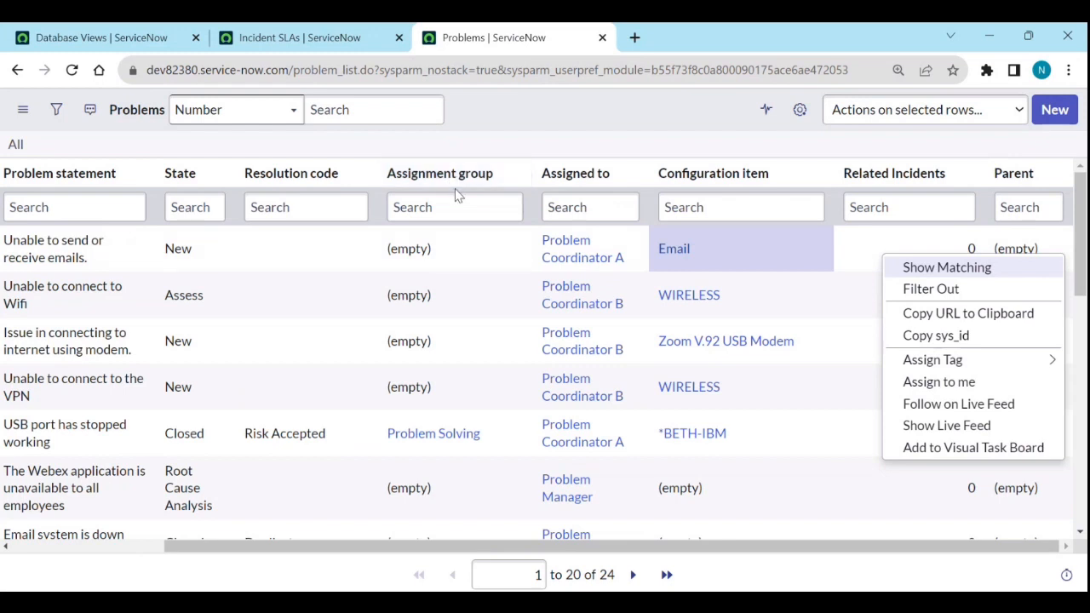
pyautogui.click(1030, 247)
pyautogui.rightClick(1024, 249)
pyautogui.click(974, 272)
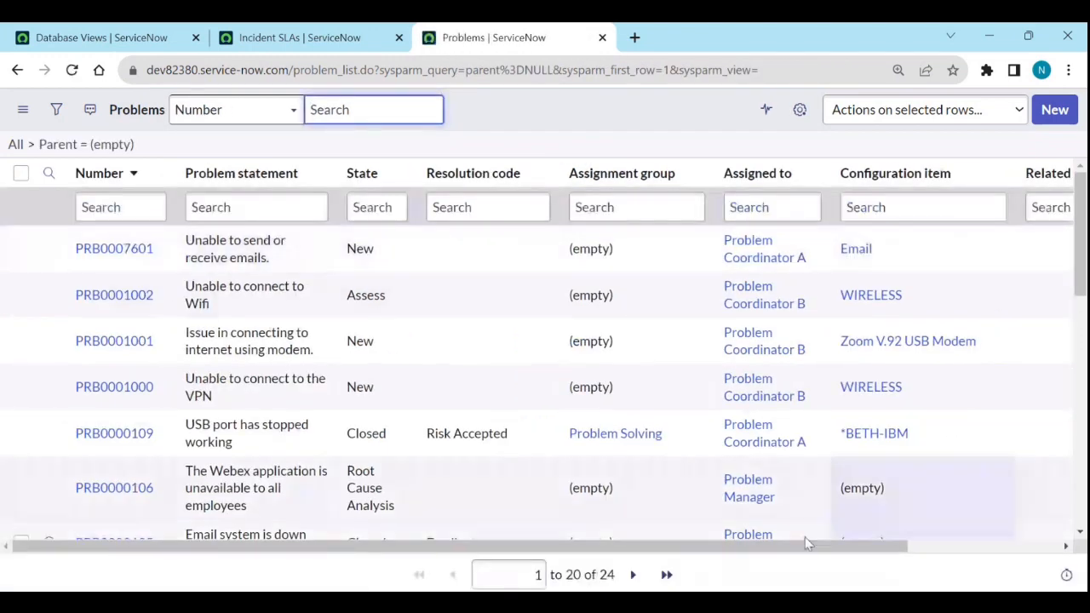
pyautogui.moveTo(747, 548); pyautogui.dragTo(973, 536)
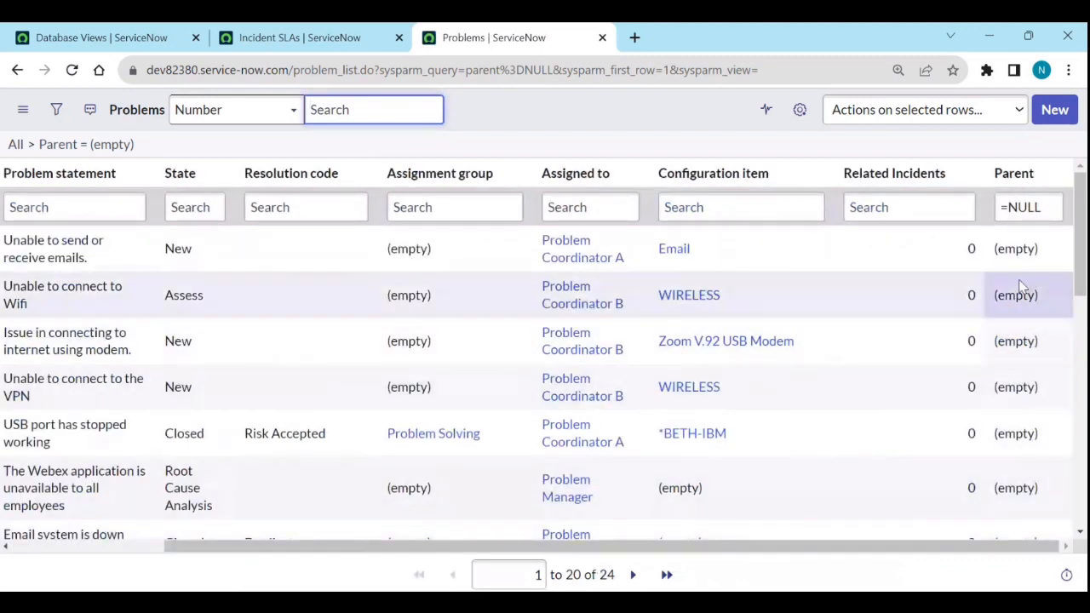
pyautogui.click(30, 147)
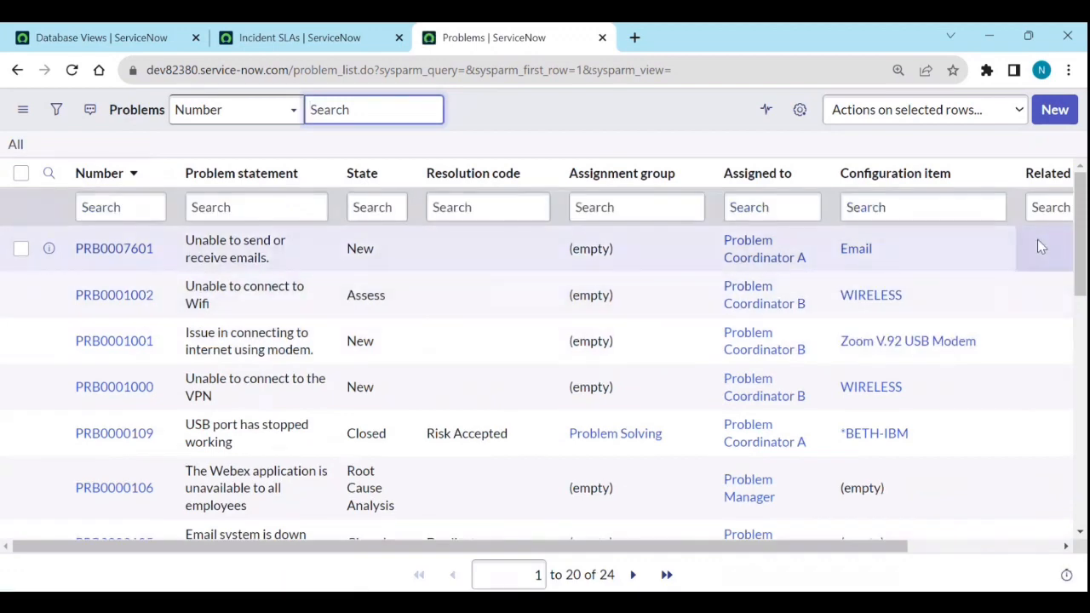
# Step: Filter out problems with an empty Parent to check for existing parent records, and remove the condition
pyautogui.moveTo(794, 547); pyautogui.dragTo(974, 549)
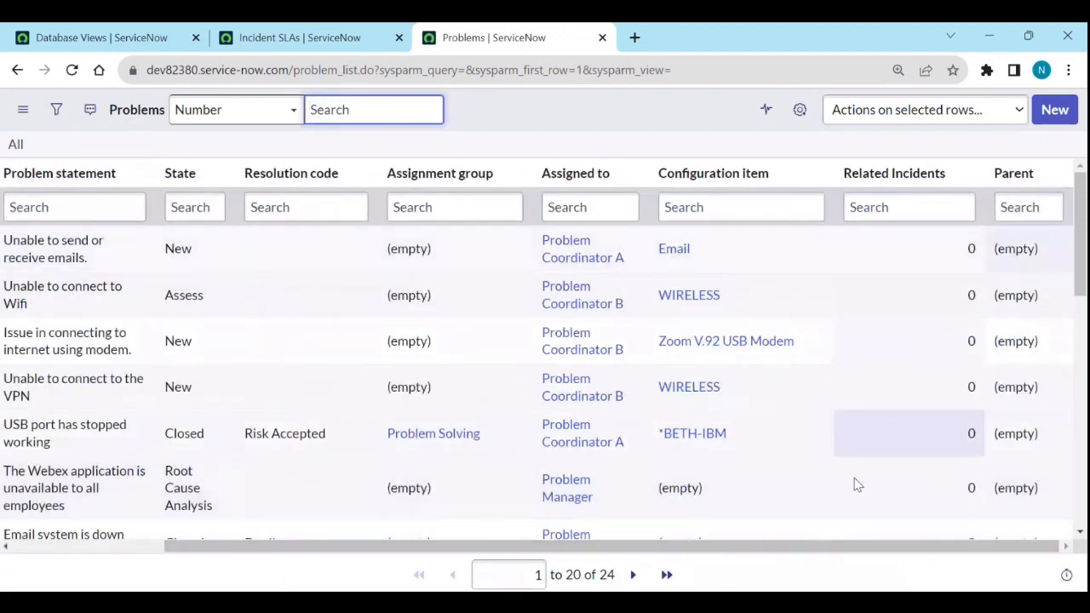
pyautogui.rightClick(1024, 241)
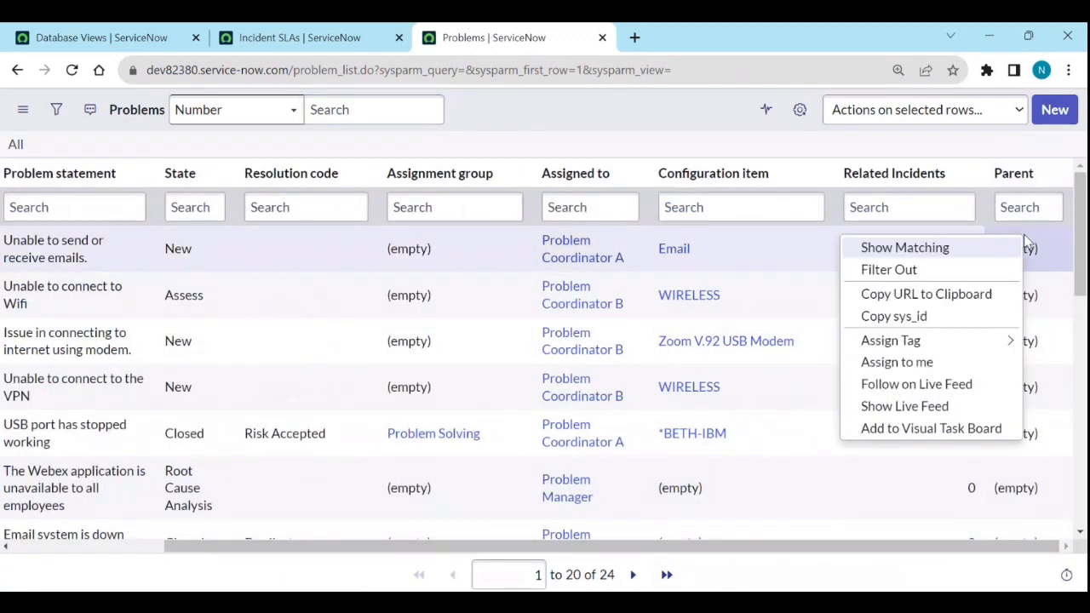
pyautogui.click(965, 271)
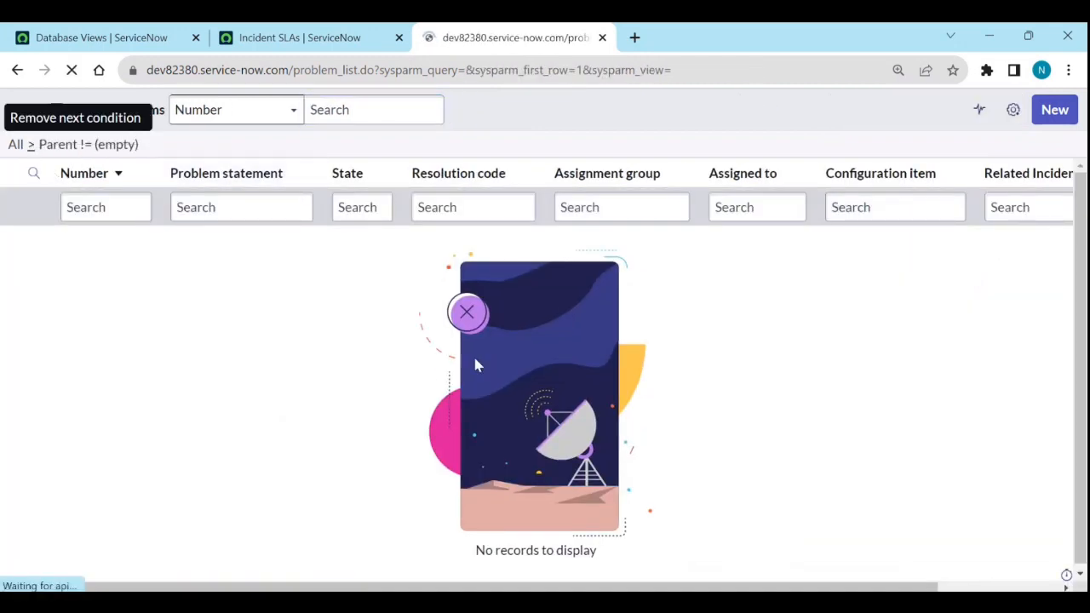
# Step: Set the Parent of the "Unable to send or receive emails." problem to INC0000001 directly in the list and save it
pyautogui.moveTo(798, 549); pyautogui.dragTo(951, 552)
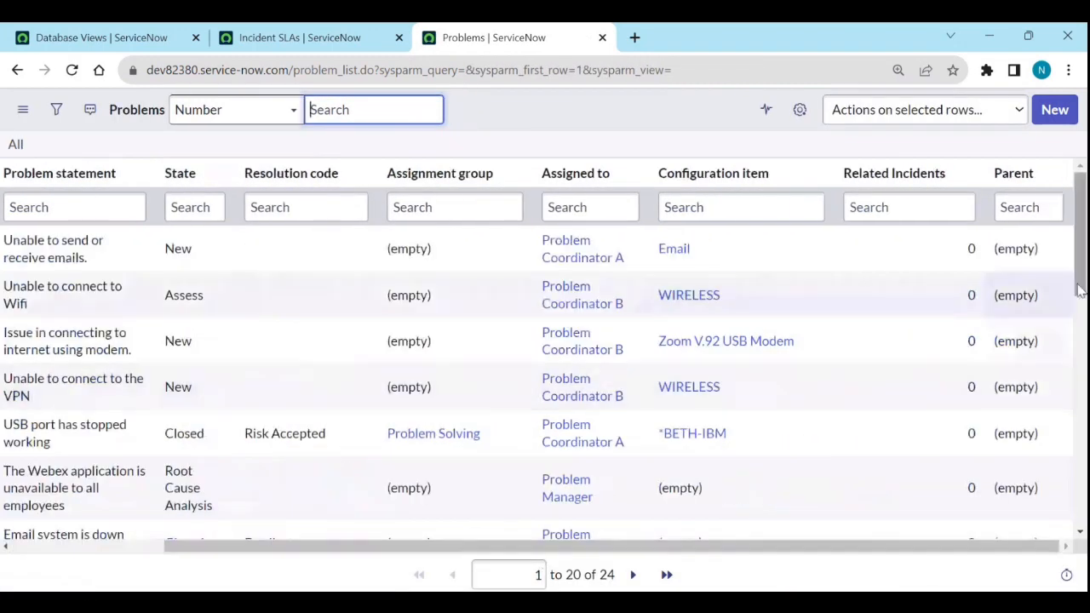
pyautogui.click(1053, 251)
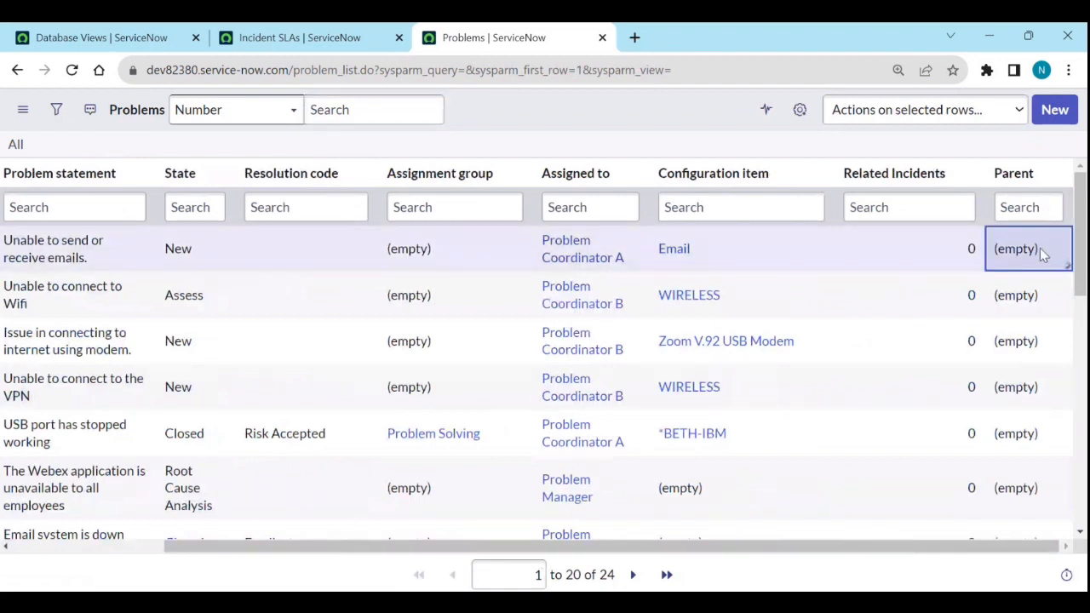
pyautogui.doubleClick(1039, 250)
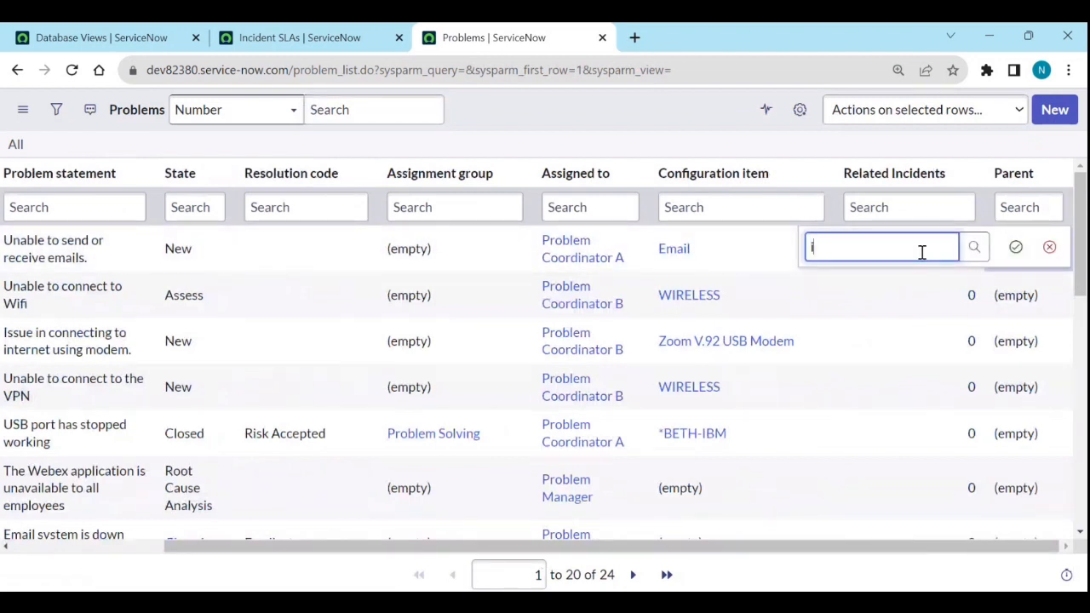
pyautogui.write('inc')
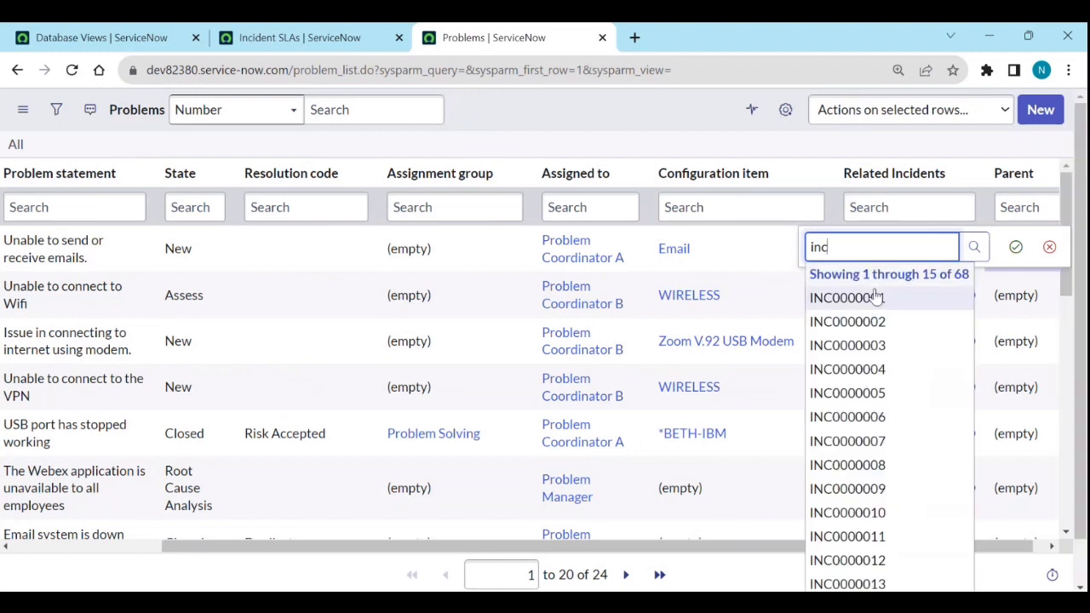
pyautogui.click(891, 296)
pyautogui.click(1015, 247)
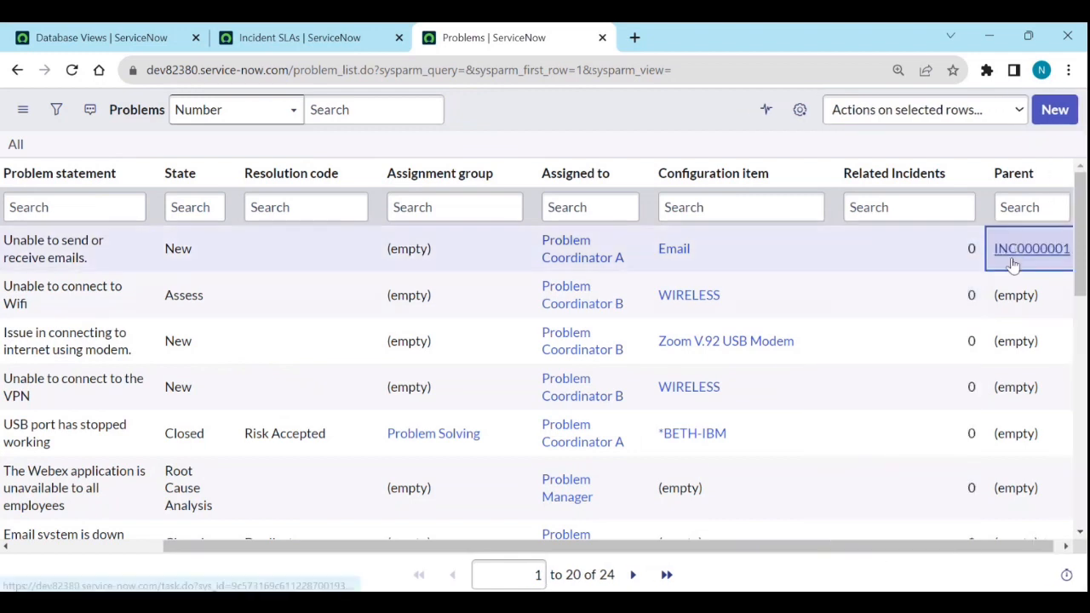
# Step: Set the Parent of the "Unable to connect to Wifi" problem to INC0000002 directly in the list and save it
pyautogui.click(1046, 305)
pyautogui.doubleClick(1038, 305)
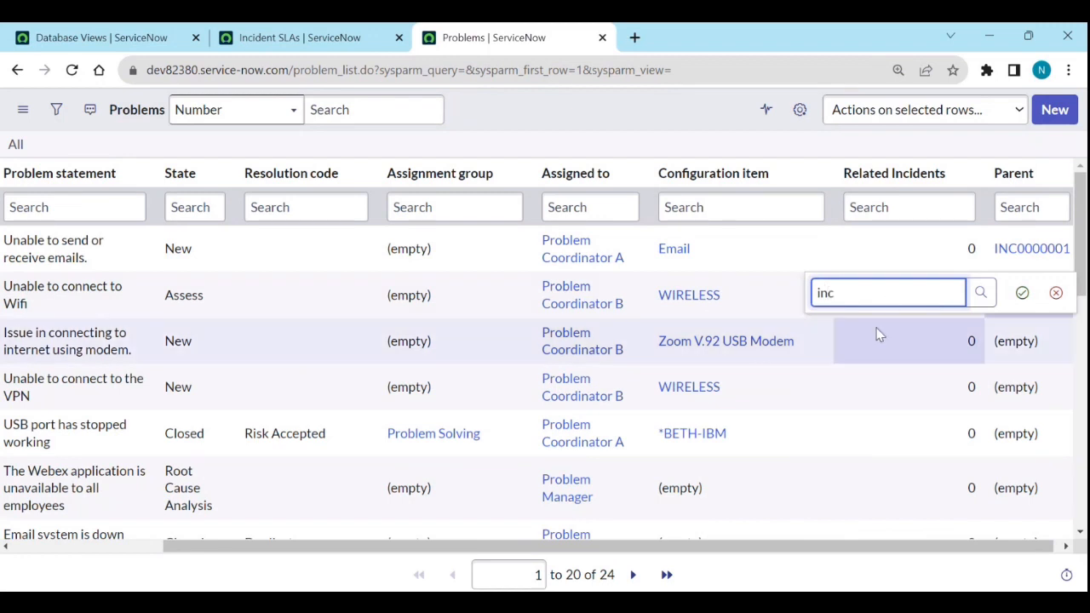
pyautogui.click(866, 363)
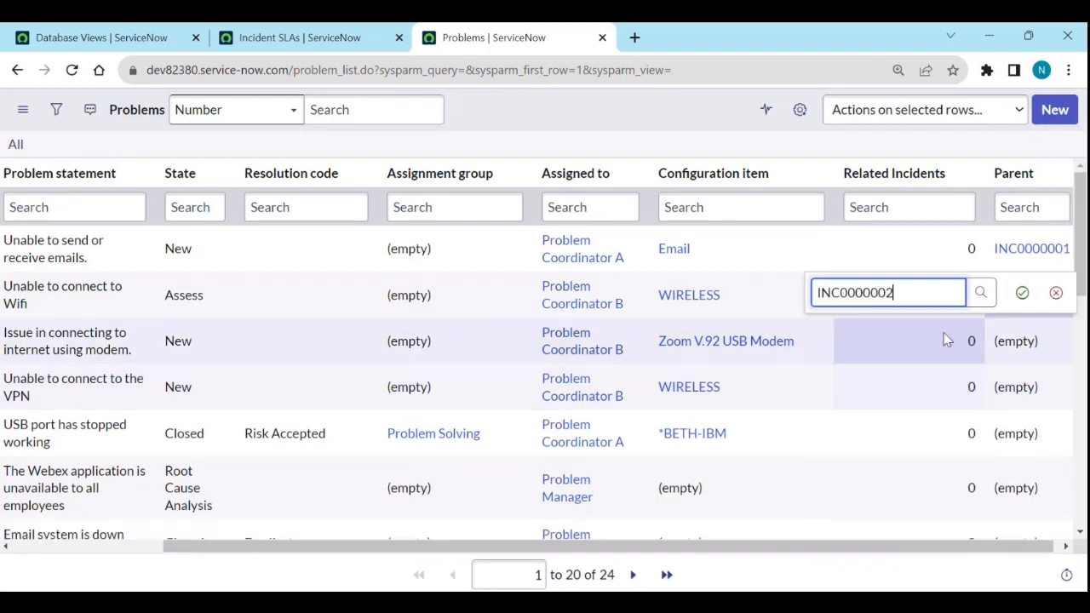
pyautogui.click(1022, 292)
# Step: Set the Parent of the "Issue in connecting to internet using modem." problem to INC0000003 directly in the list and save it
pyautogui.click(1048, 345)
pyautogui.click(1048, 345)
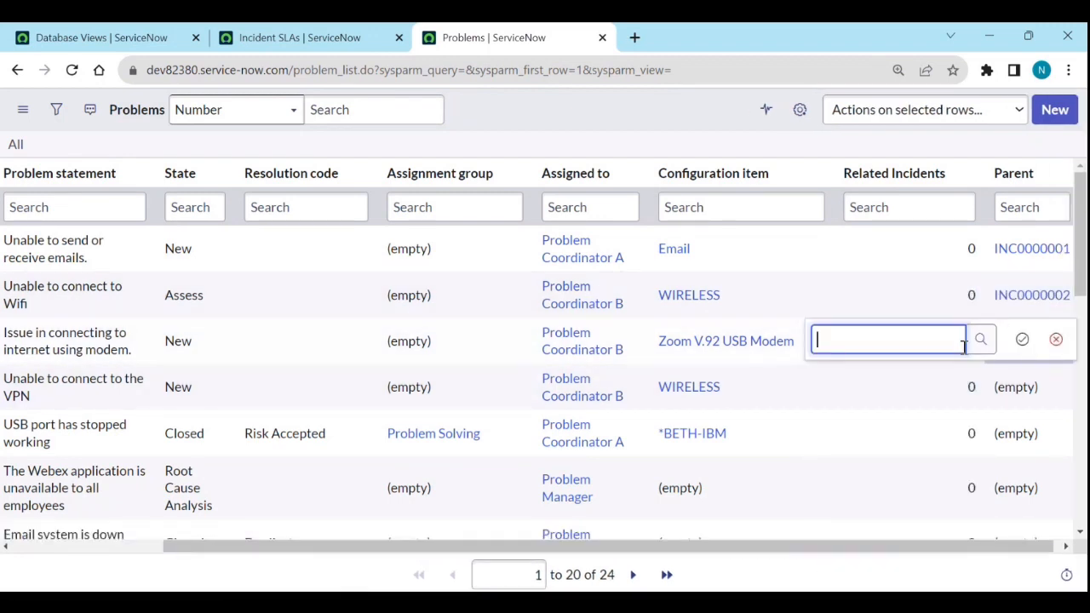
pyautogui.write('inc')
pyautogui.click(895, 438)
pyautogui.click(1021, 339)
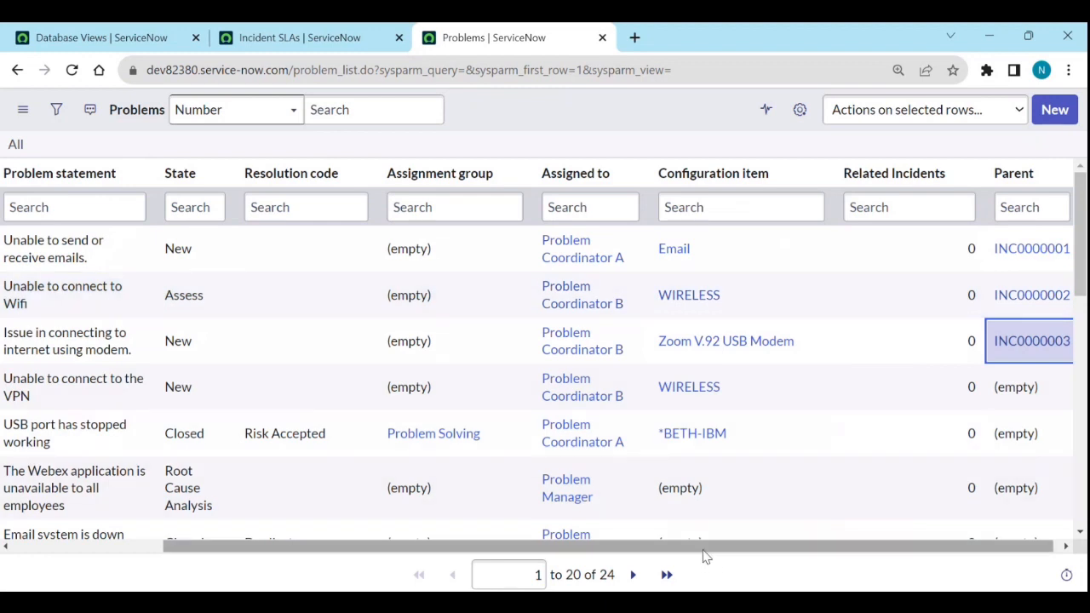
# Step: Compare the Incident SLAs list with the Problems list, checking the Parent column and the list's column options
pyautogui.moveTo(705, 555); pyautogui.dragTo(292, 562)
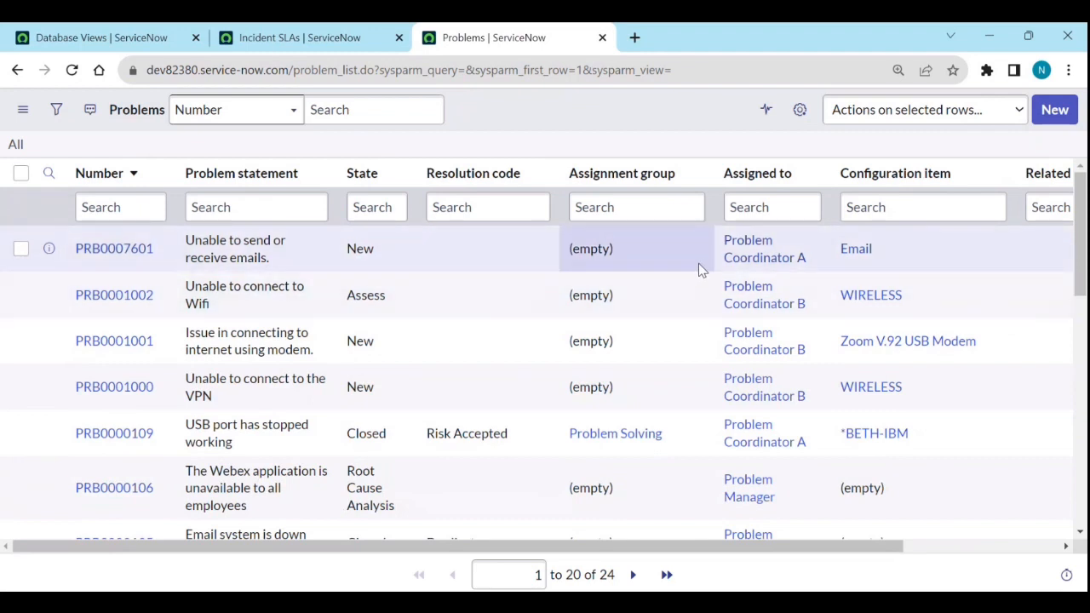
pyautogui.click(250, 41)
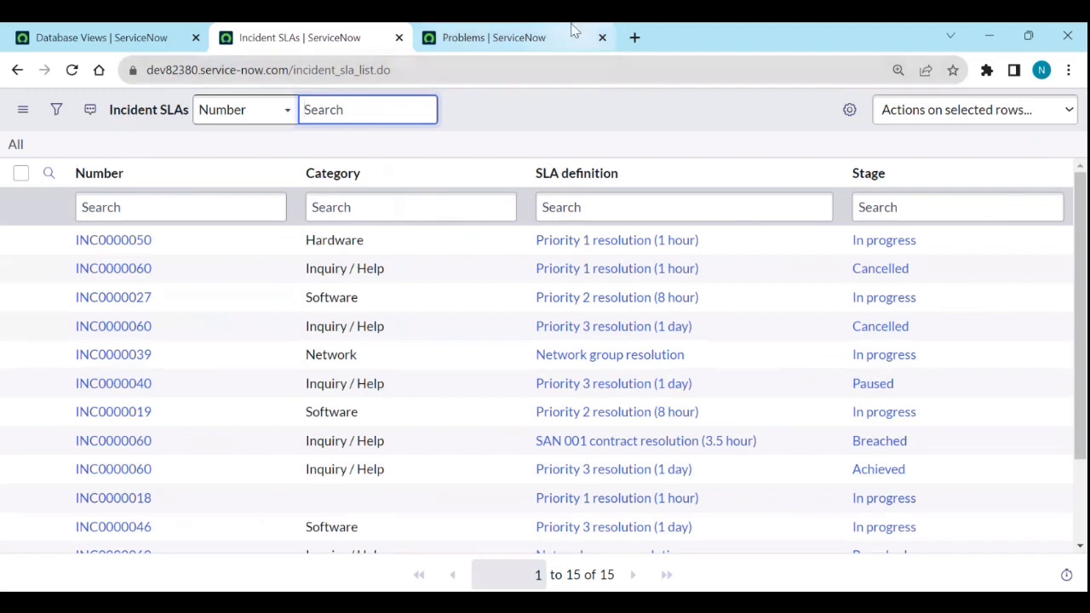
pyautogui.click(520, 46)
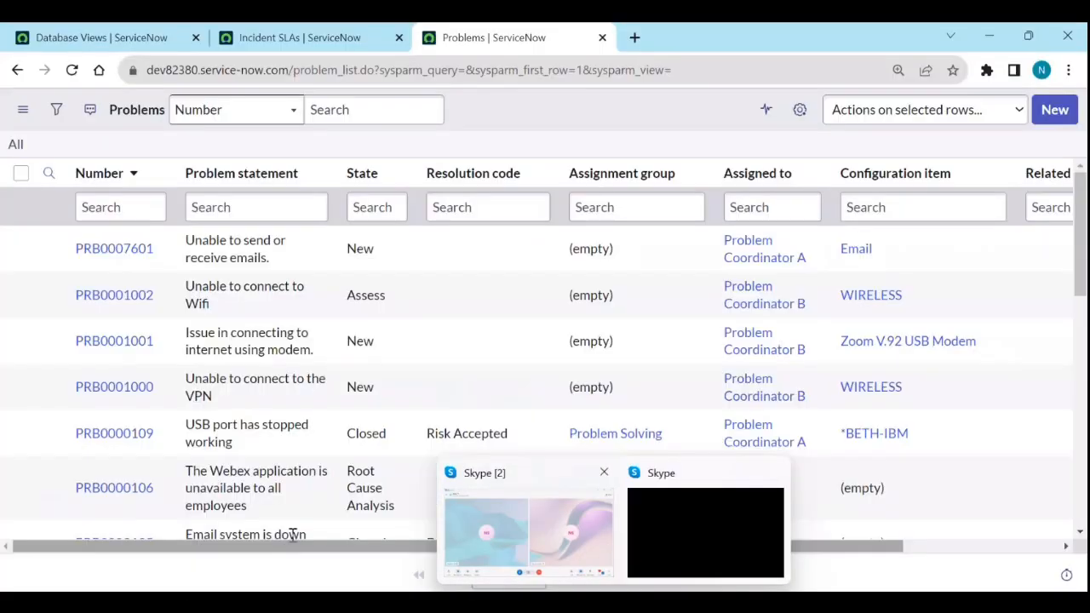
pyautogui.moveTo(312, 547); pyautogui.dragTo(550, 550)
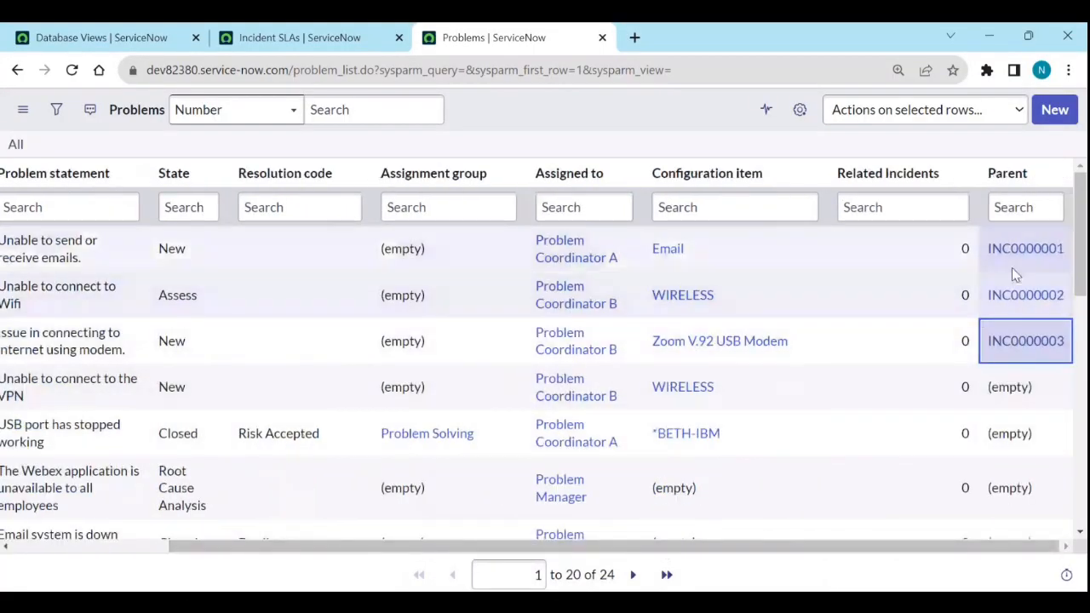
pyautogui.rightClick(423, 173)
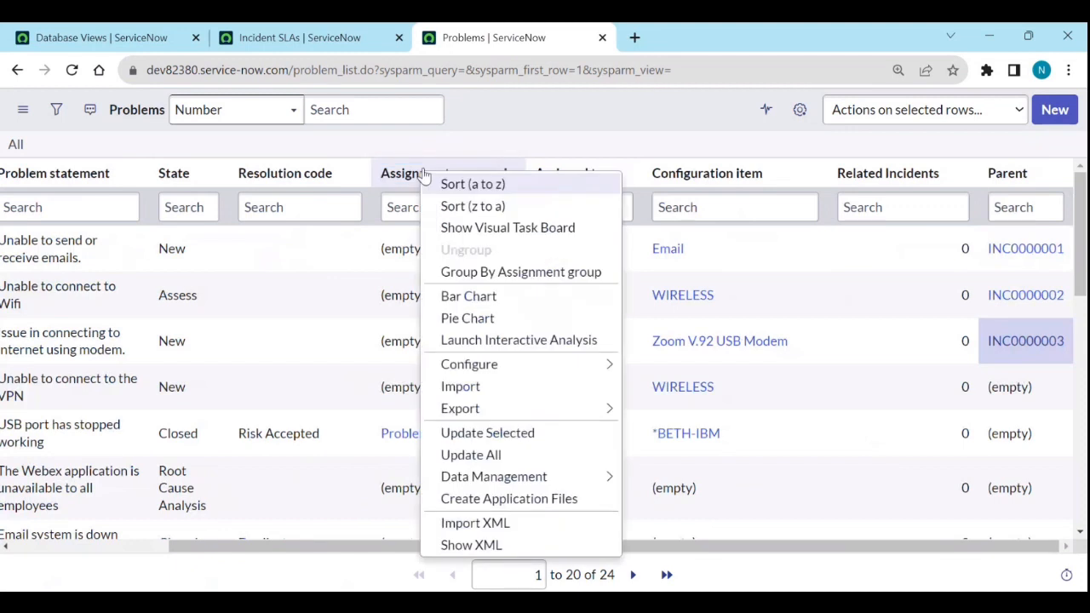
pyautogui.moveTo(506, 368)
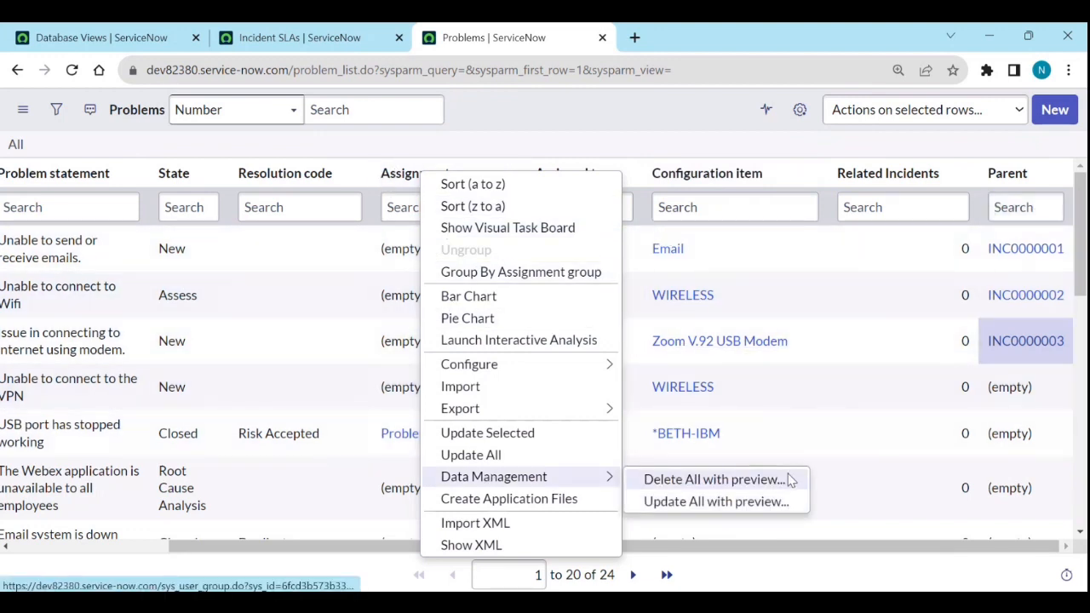
pyautogui.click(264, 42)
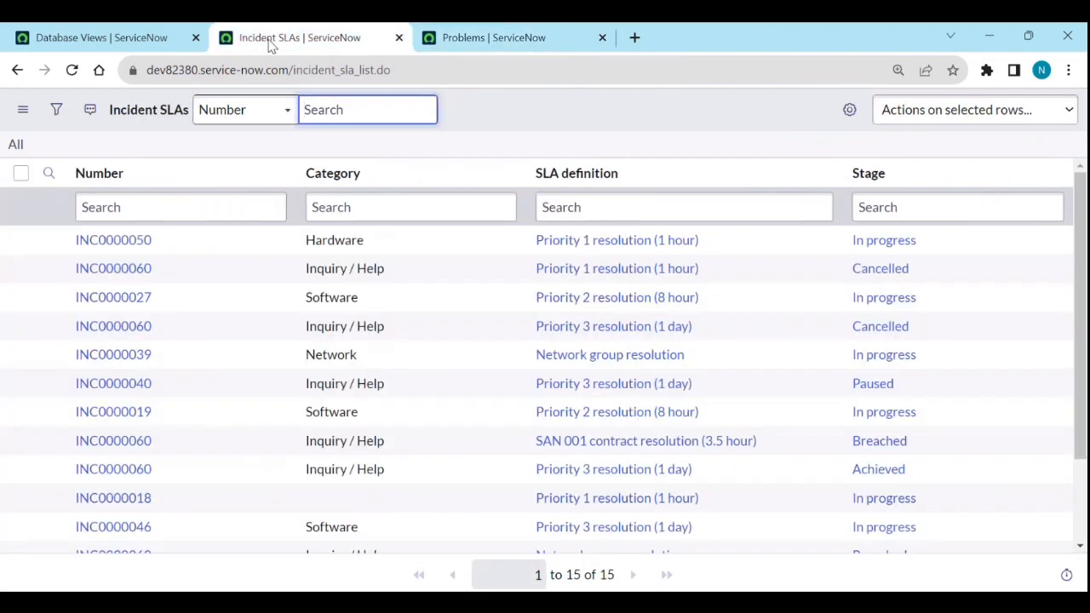
# Step: Start a new record from the Database Views list and name it INCProblems
pyautogui.click(104, 40)
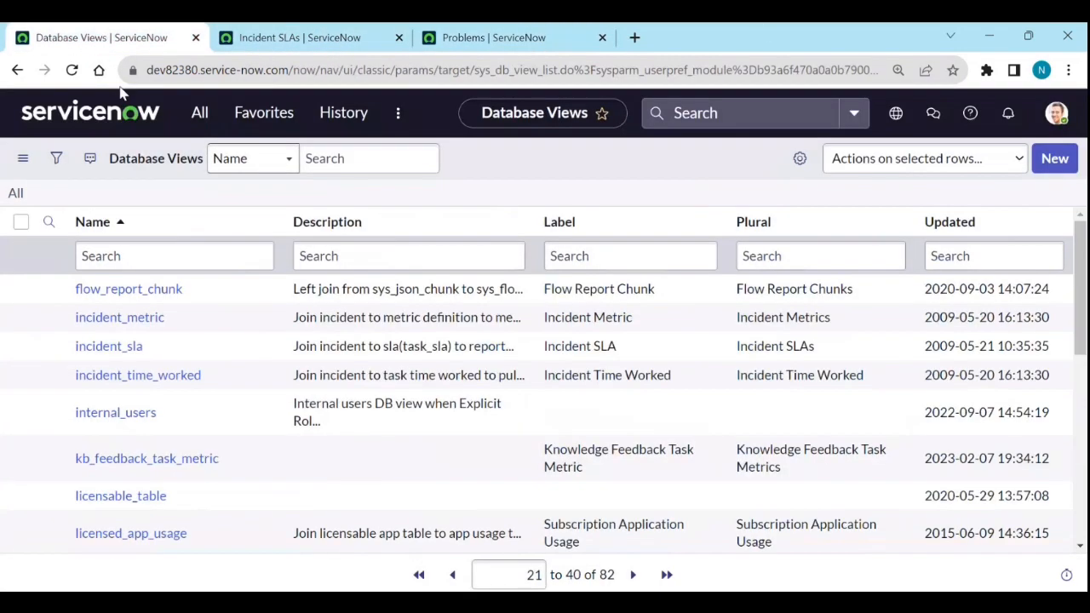
pyautogui.click(1056, 158)
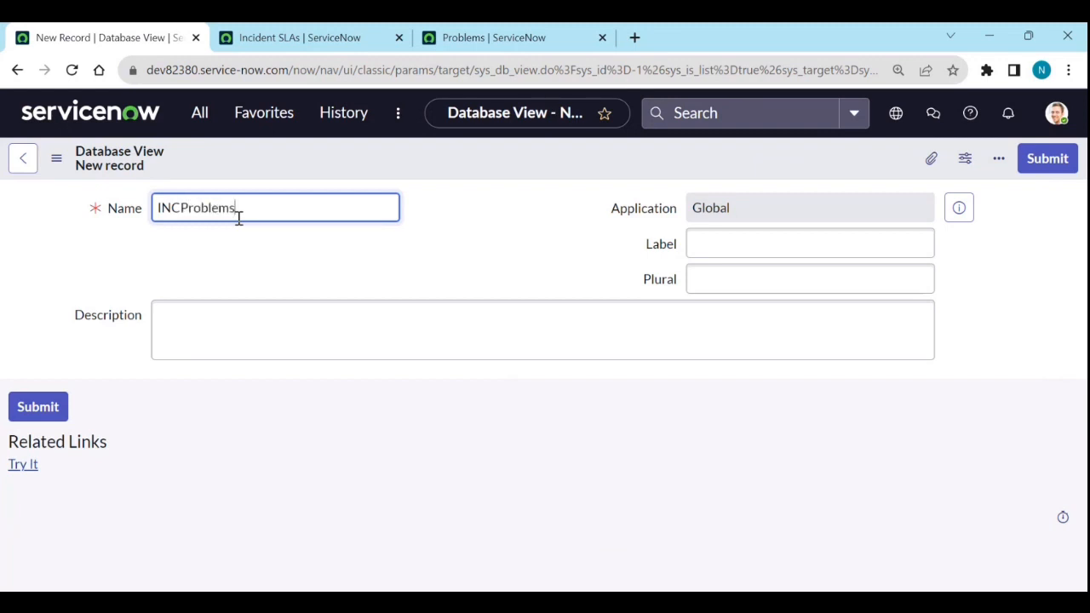
pyautogui.click(239, 271)
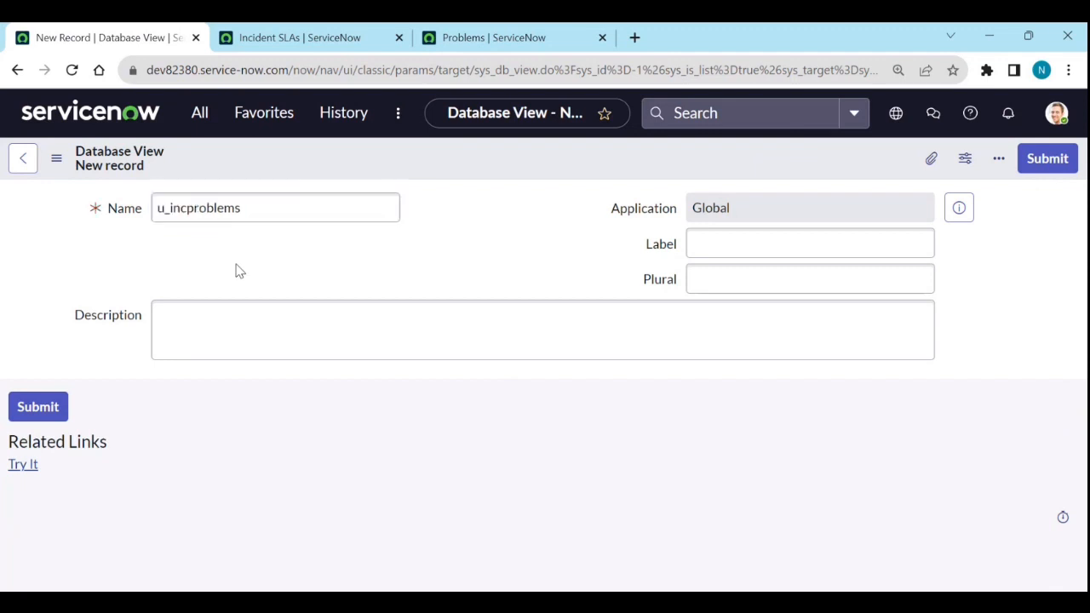
pyautogui.click(217, 210)
# Step: Set both the Label and the Plural of the new database view to INCPROBS and save the record
pyautogui.click(705, 247)
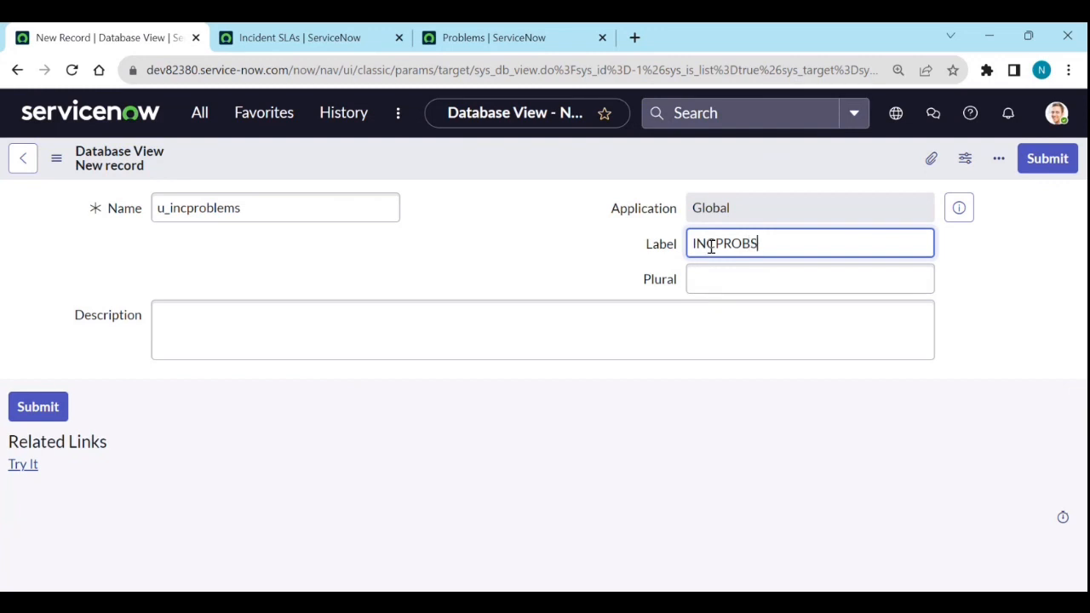
pyautogui.doubleClick(712, 245)
pyautogui.hotkey('ctrl', 'c')
pyautogui.click(725, 283)
pyautogui.hotkey('ctrl', 'v')
pyautogui.click(513, 298)
pyautogui.rightClick(467, 159)
pyautogui.click(491, 174)
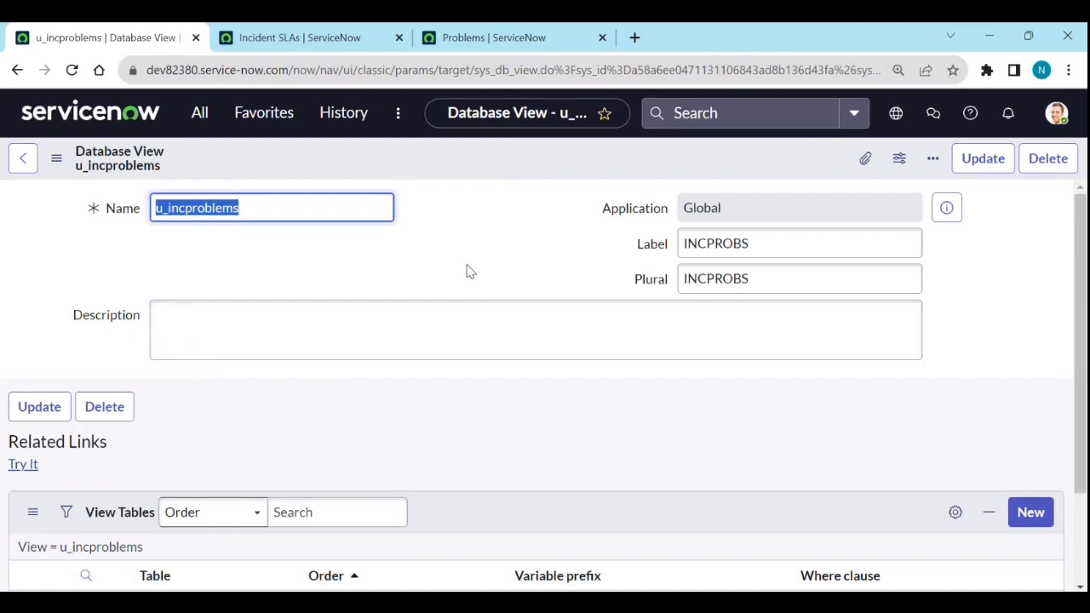
# Step: Try to add the Incident [incident] table to the view's View Tables with the variable prefix "in"
pyautogui.scroll(-2, 467, 271)
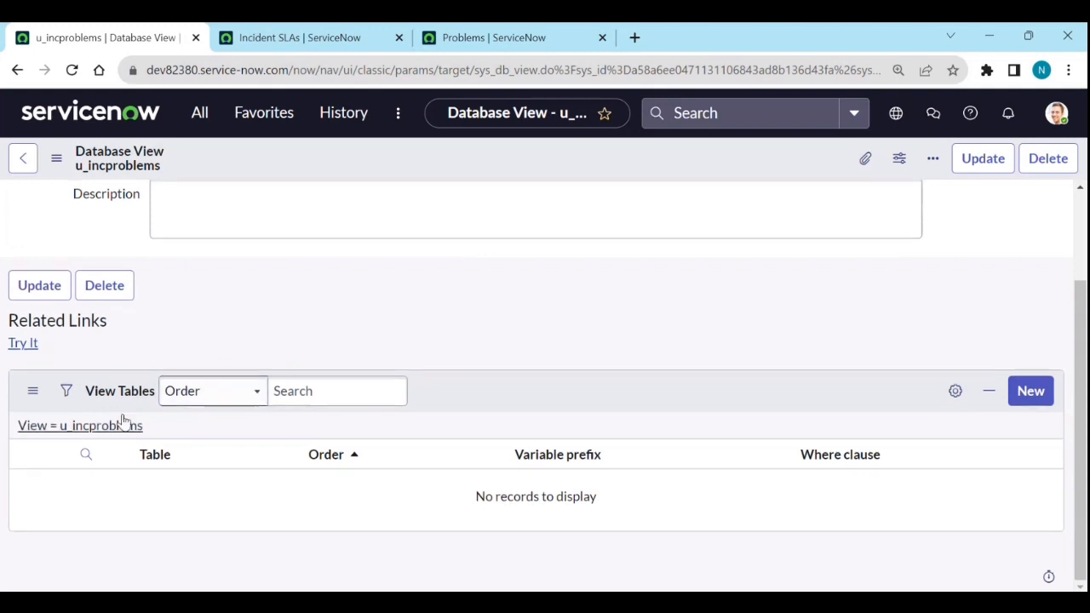
pyautogui.scroll(1, 177, 403)
pyautogui.scroll(-1, 161, 402)
pyautogui.click(1044, 393)
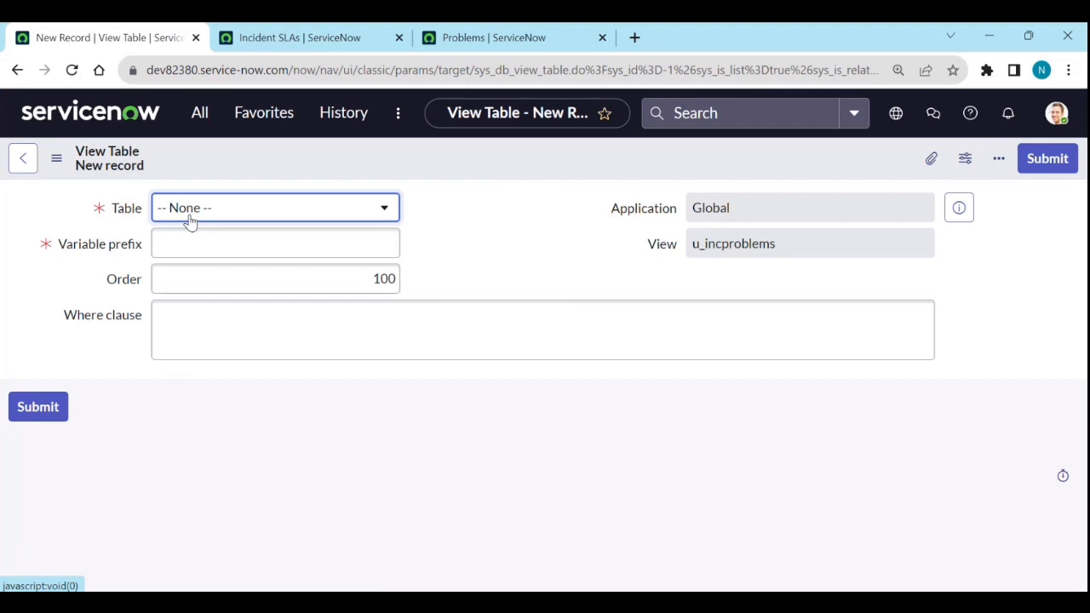
pyautogui.click(190, 221)
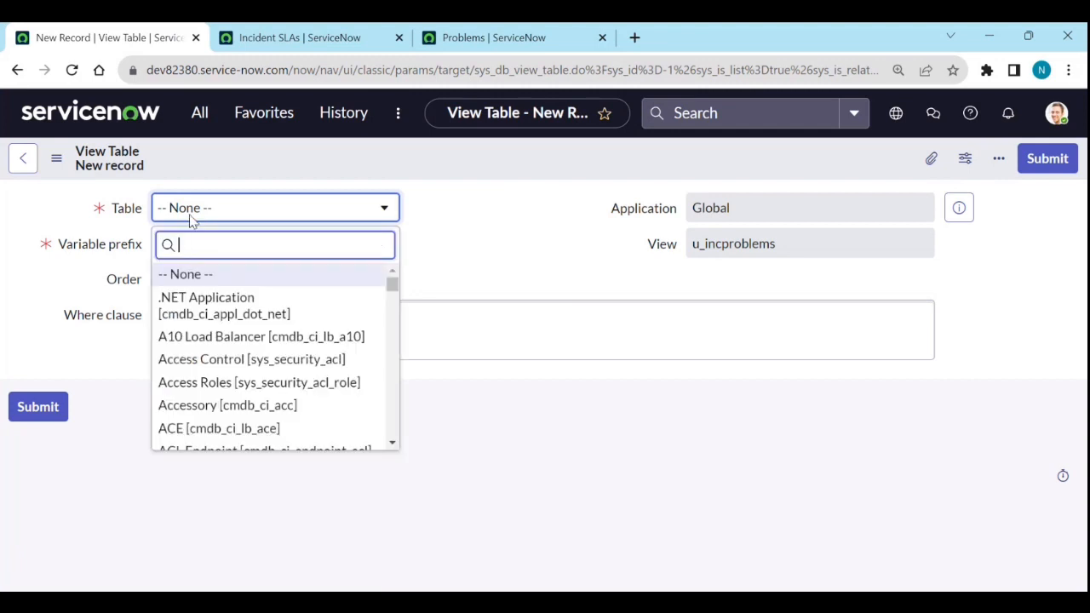
pyautogui.write('inc')
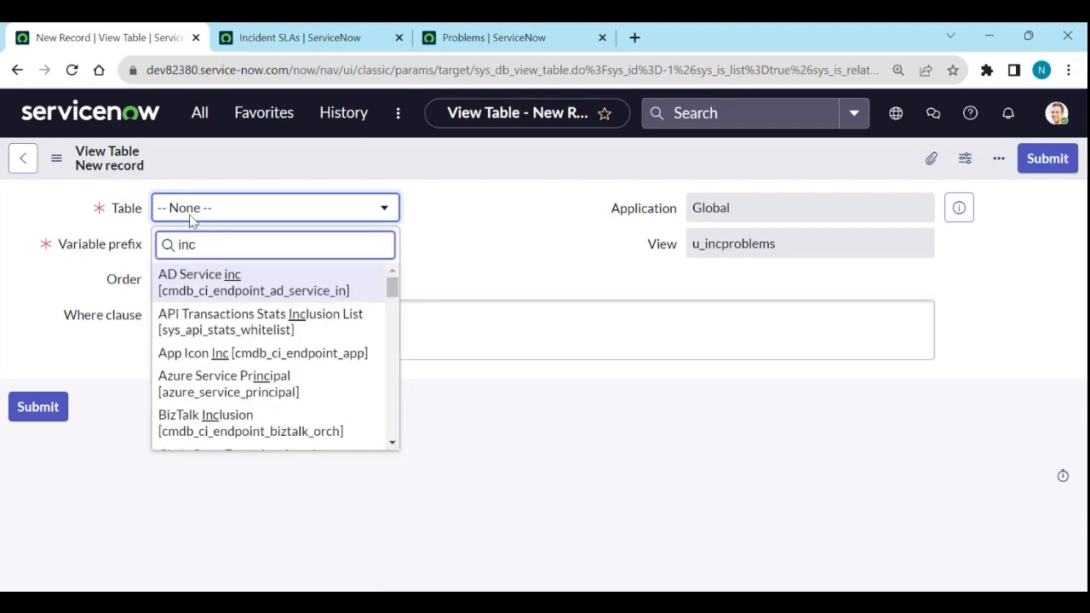
pyautogui.write('ident')
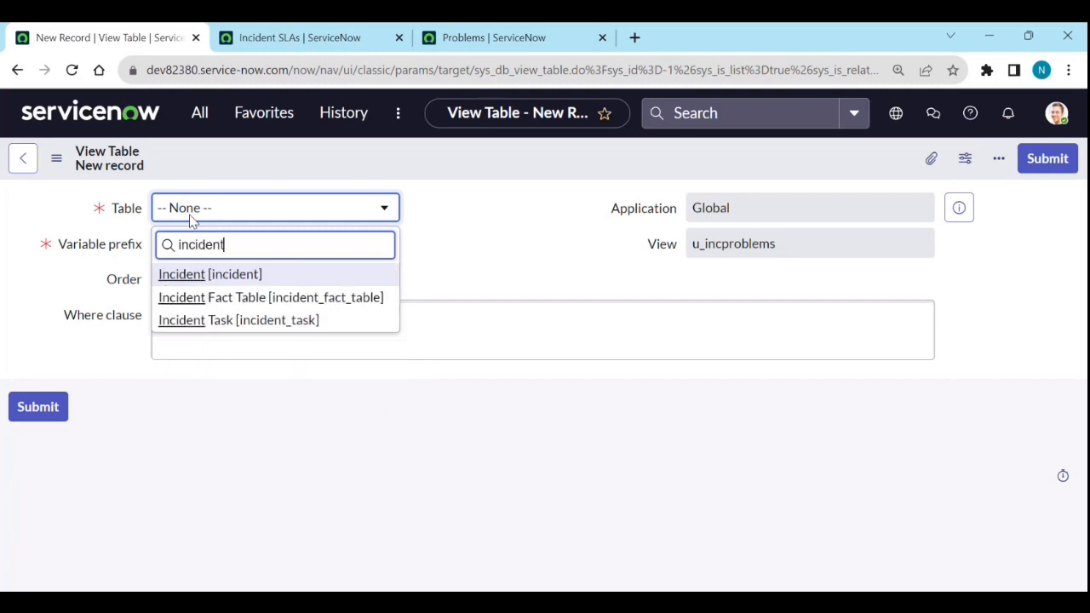
pyautogui.press('Return')
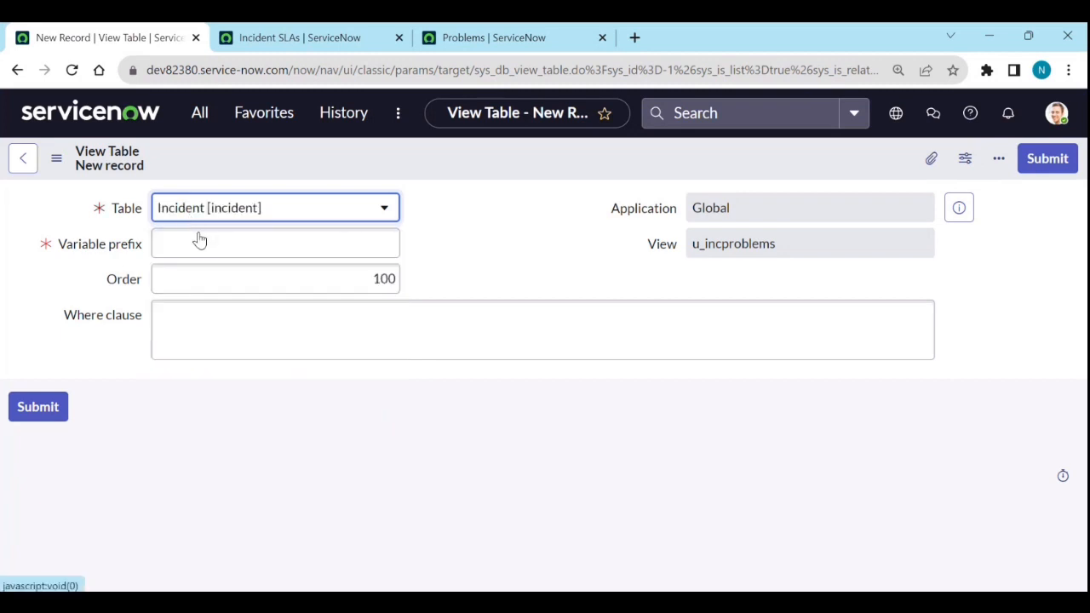
pyautogui.click(205, 245)
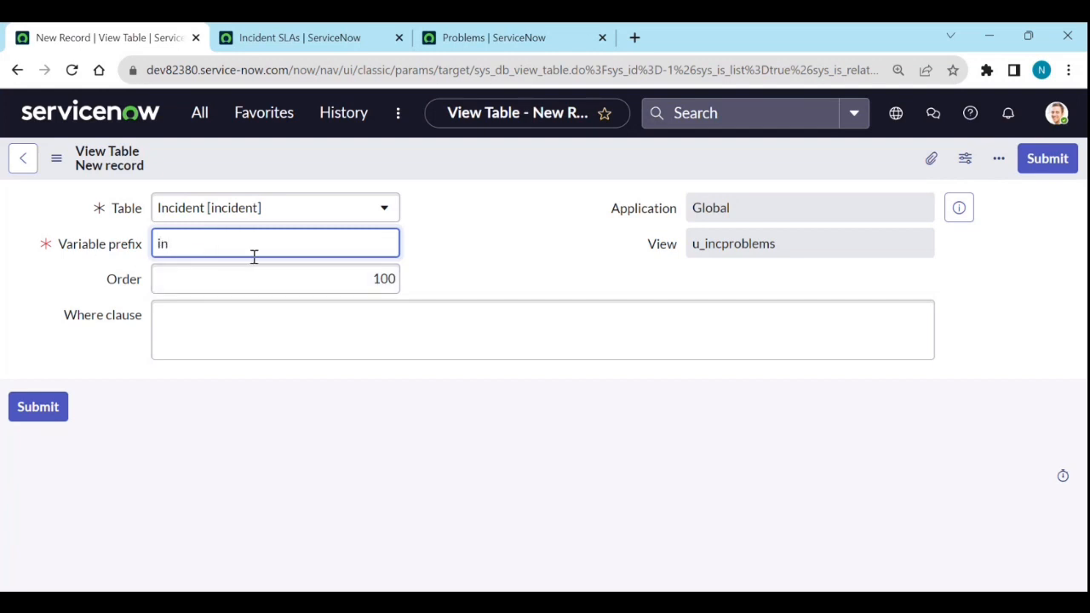
pyautogui.click(487, 284)
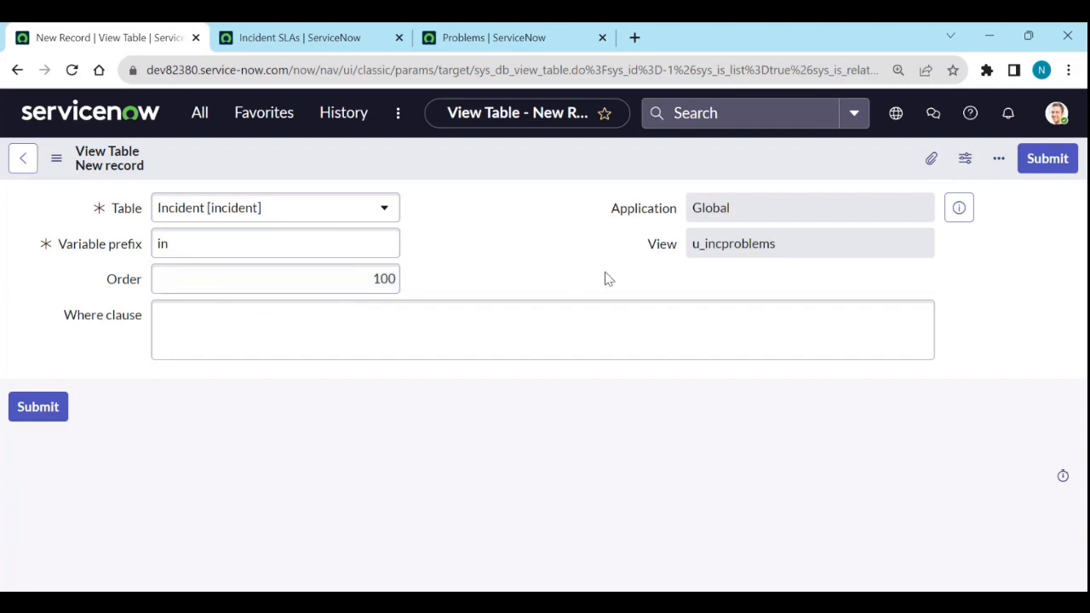
pyautogui.click(1044, 165)
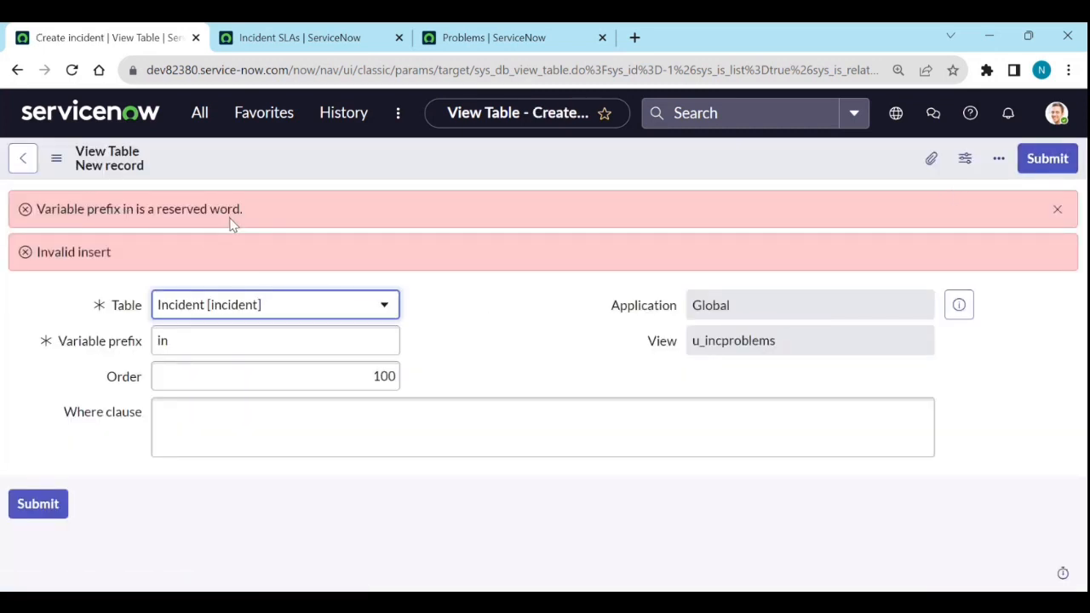
# Step: Change the Incident view table's variable prefix to "inc" and submit the record
pyautogui.click(209, 341)
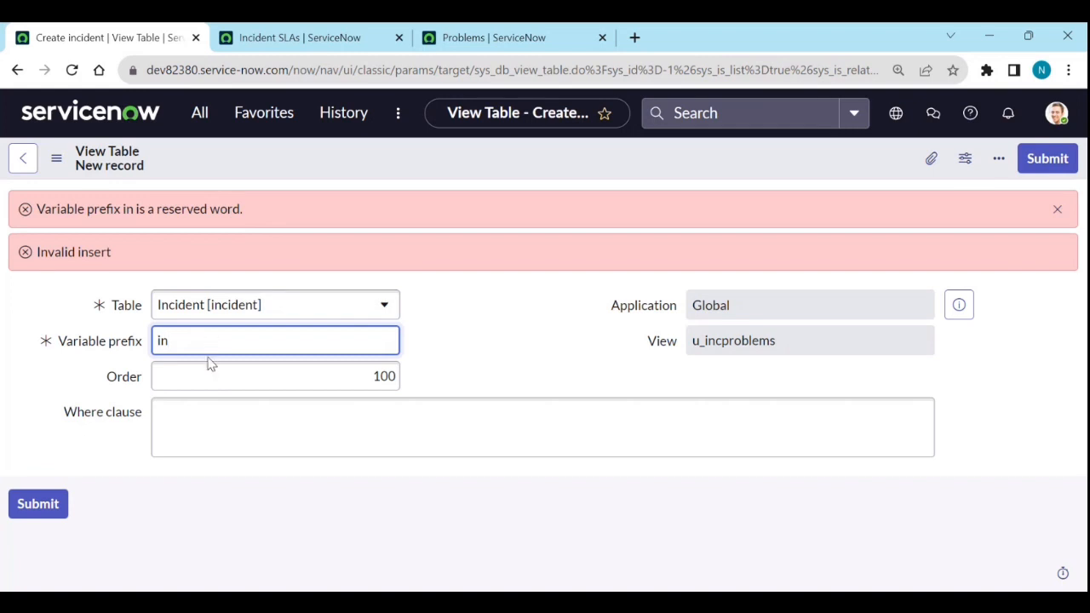
pyautogui.click(1039, 169)
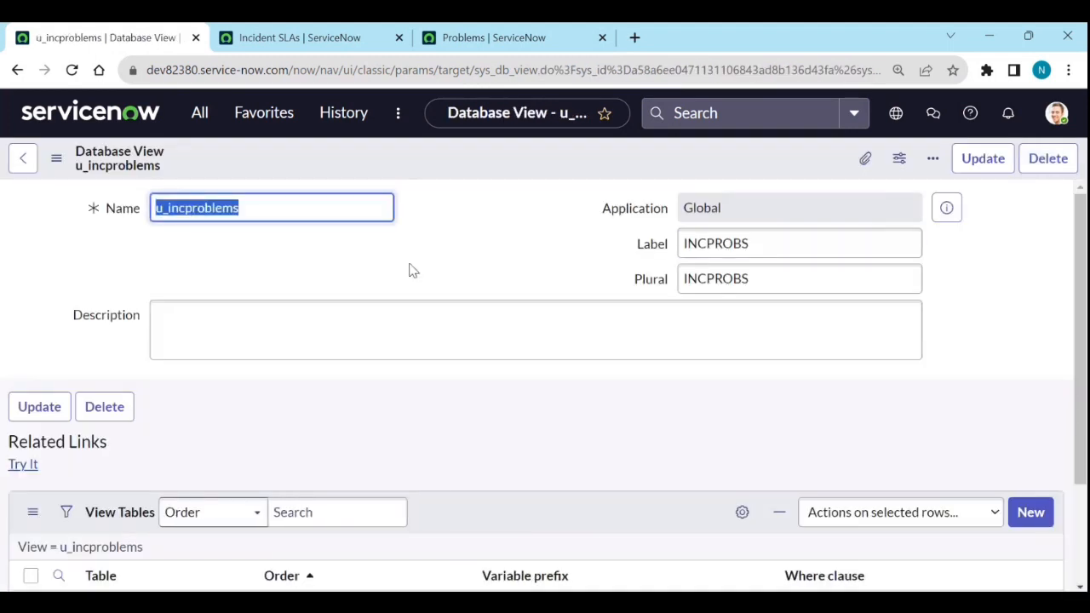
pyautogui.scroll(-2, 408, 270)
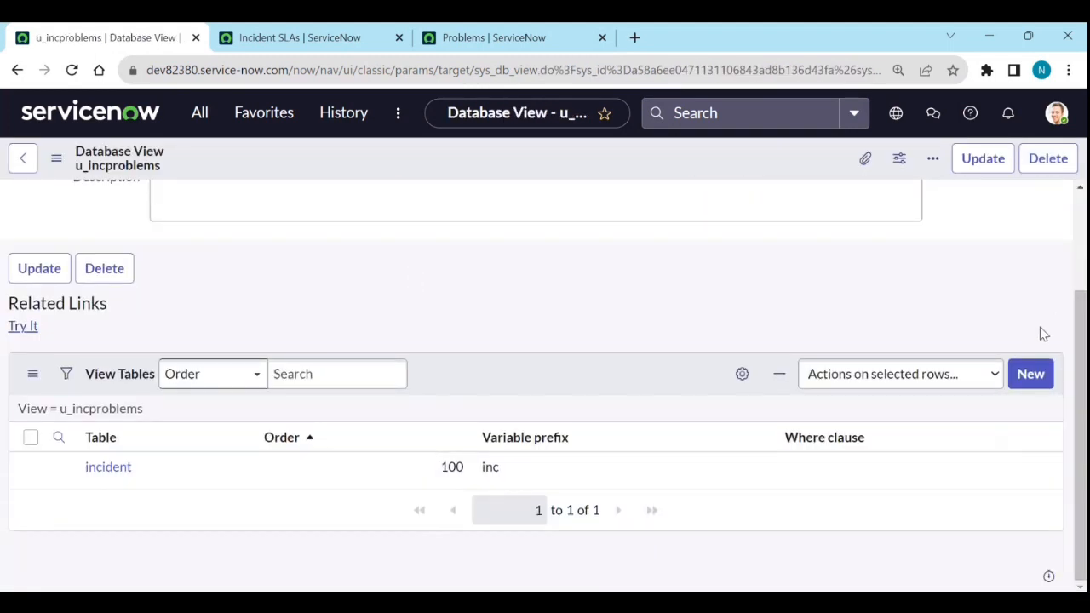
# Step: Add the Problem [problem] table to the view's View Tables with the variable prefix "prb" and submit it
pyautogui.click(1030, 375)
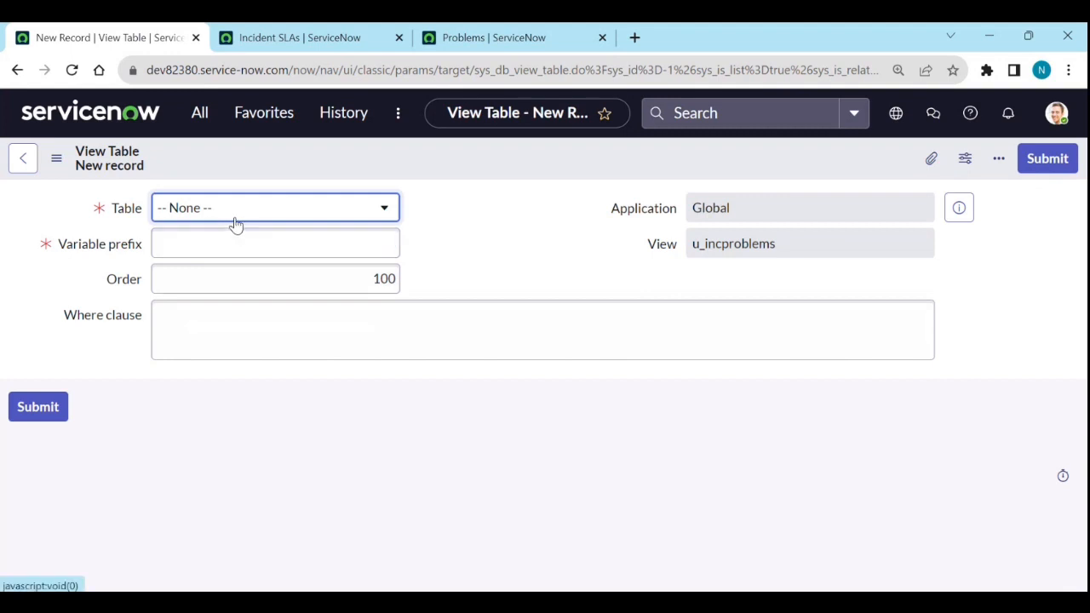
pyautogui.click(236, 222)
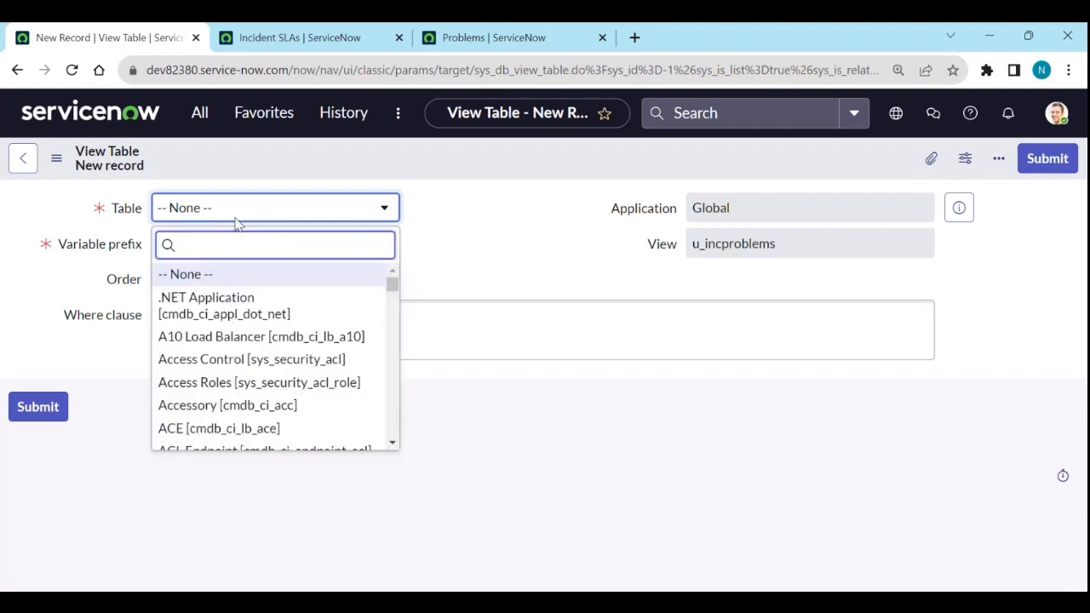
pyautogui.write('proble')
pyautogui.press('Down')
pyautogui.press('Return')
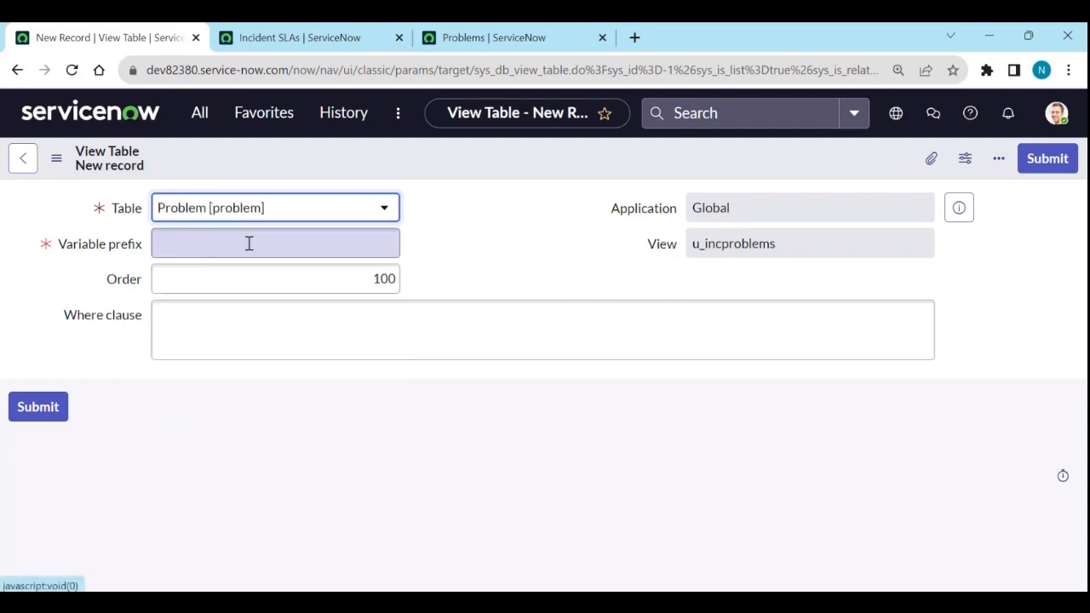
pyautogui.click(249, 246)
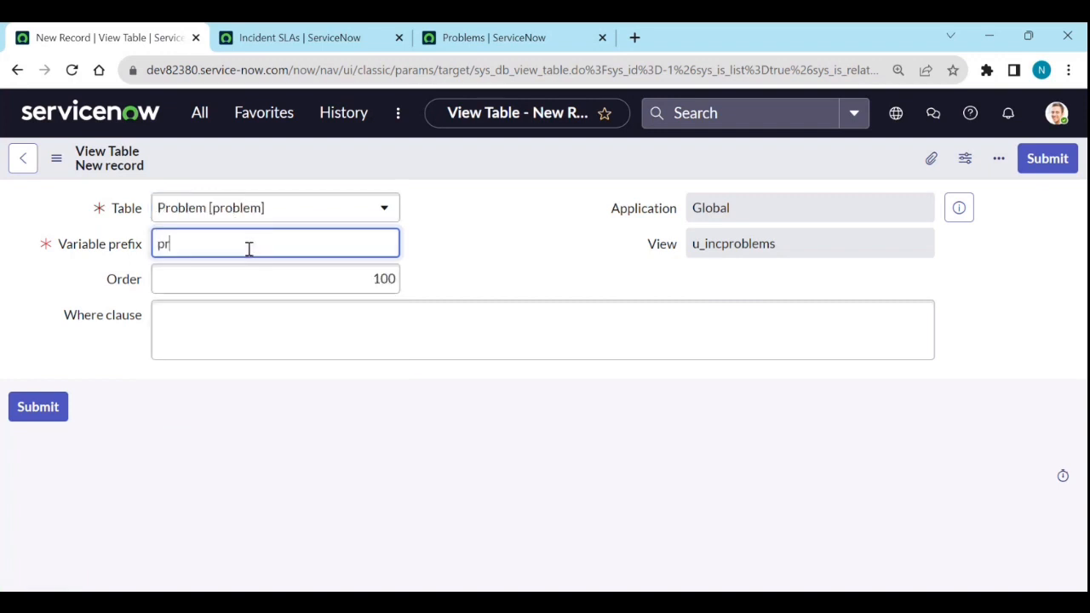
pyautogui.write('prb')
pyautogui.click(528, 245)
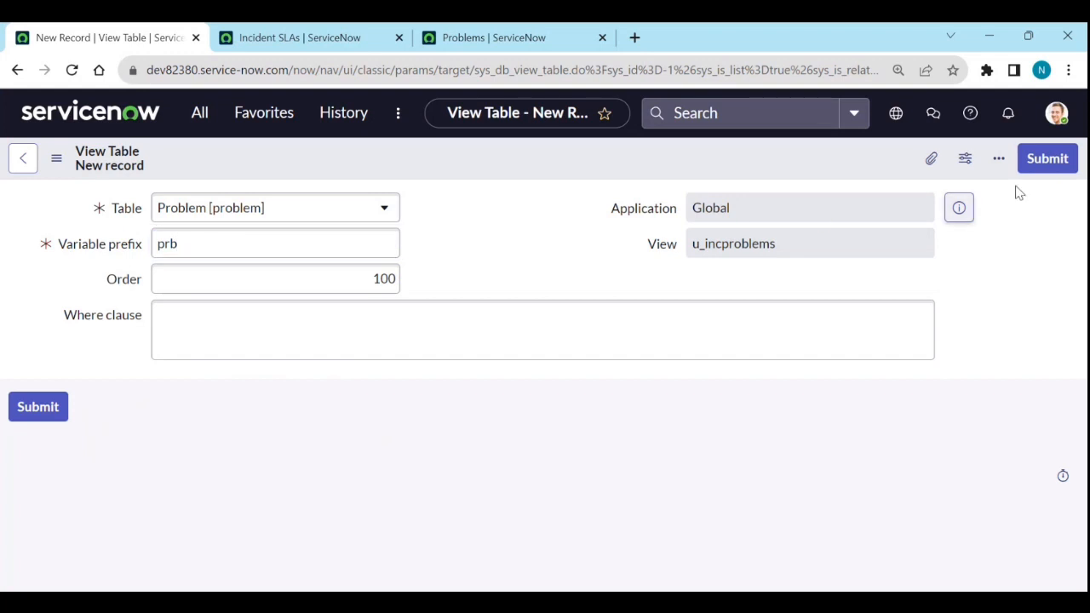
pyautogui.click(1048, 161)
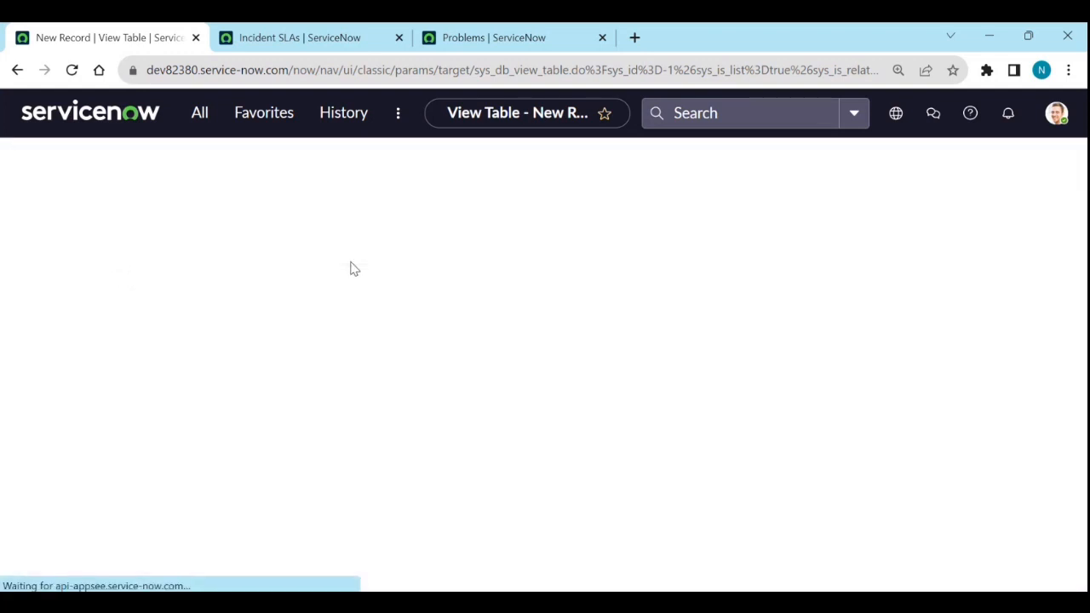
pyautogui.scroll(-2, 169, 444)
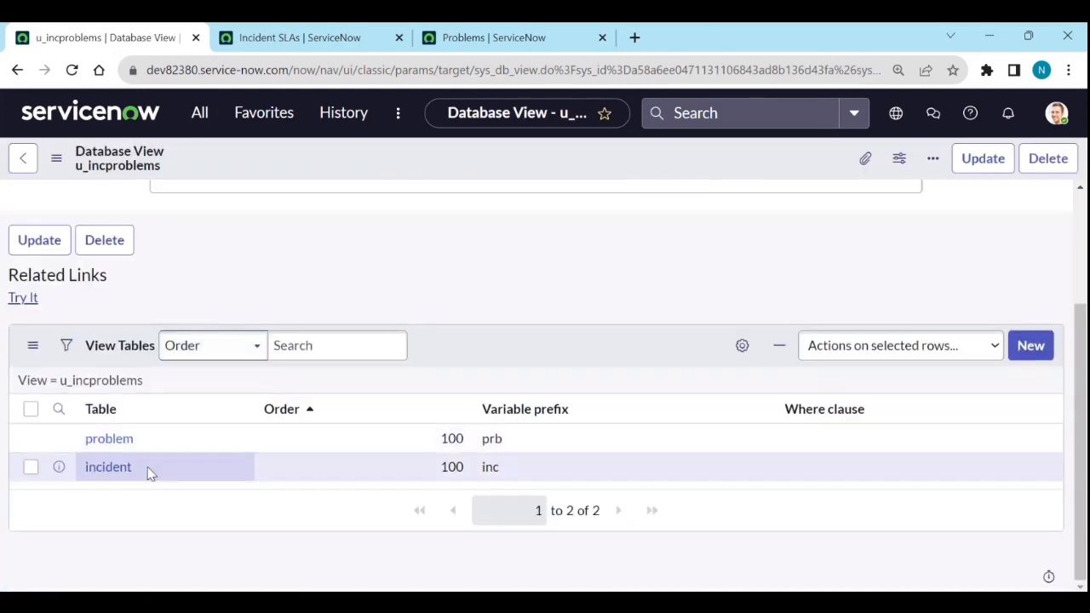
# Step: Test the database view without any where clause and return to its record
pyautogui.click(17, 298)
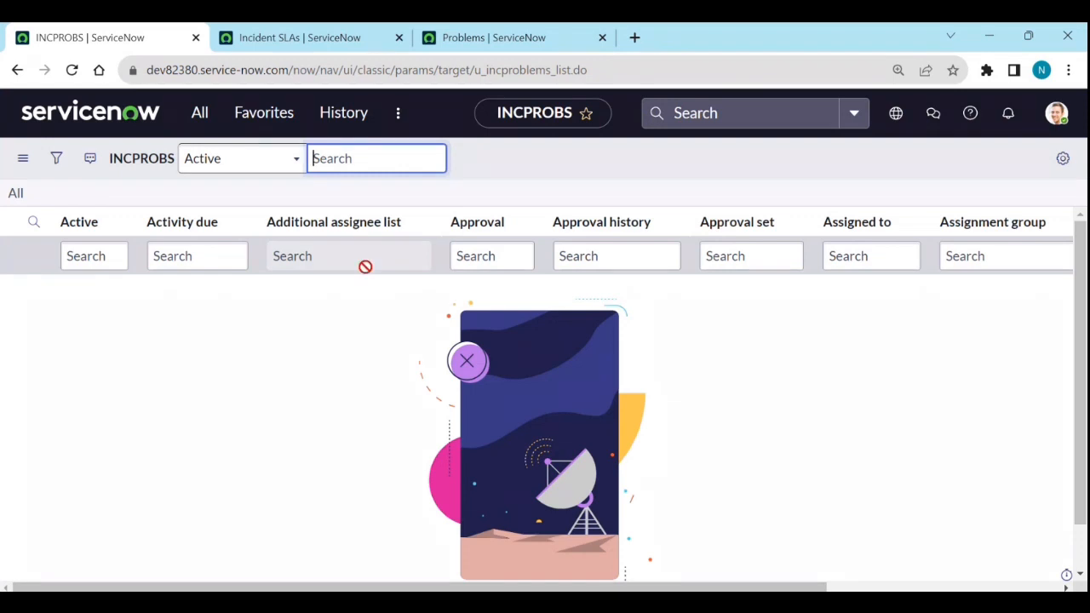
pyautogui.click(17, 69)
pyautogui.scroll(-2, 255, 422)
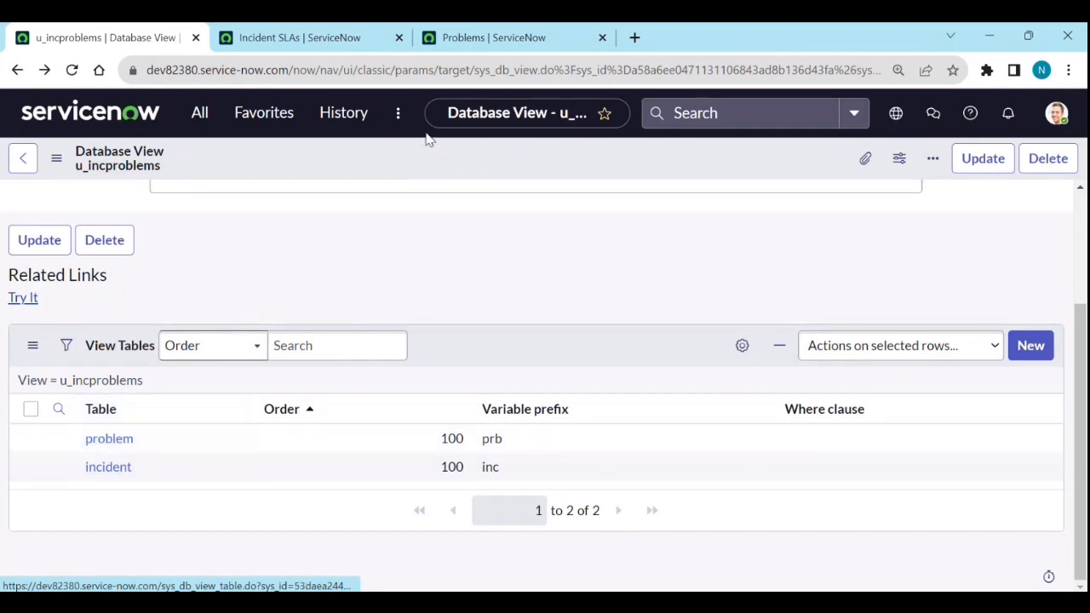
# Step: Check the Parent column in the open Problems list and return to the database view record
pyautogui.click(464, 40)
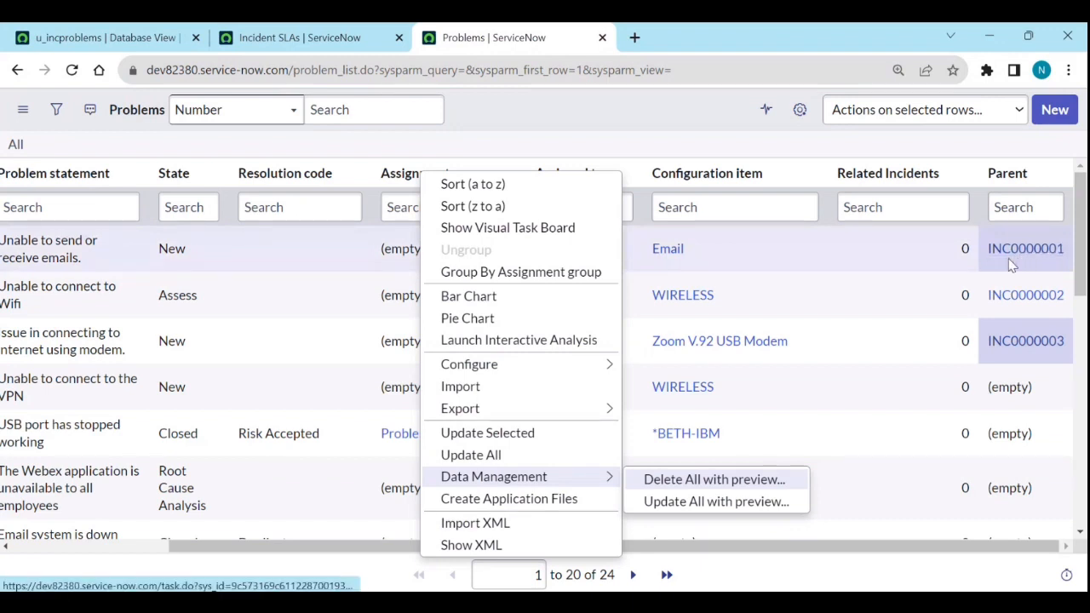
pyautogui.click(270, 40)
pyautogui.click(101, 42)
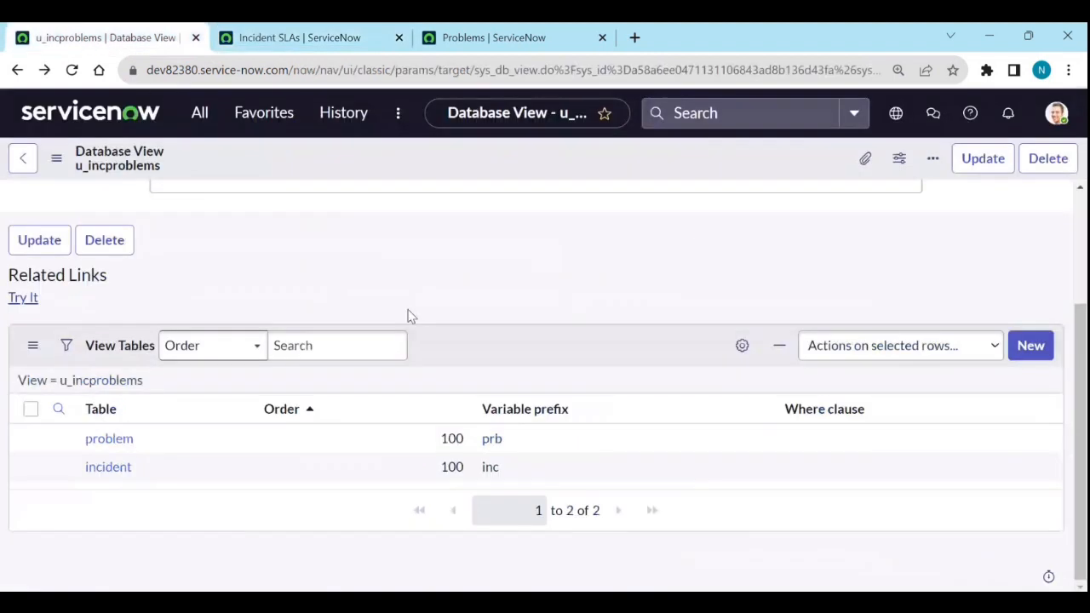
# Step: Set the where clause of the problem view table to prb_parent=inc_sys_id
pyautogui.click(810, 439)
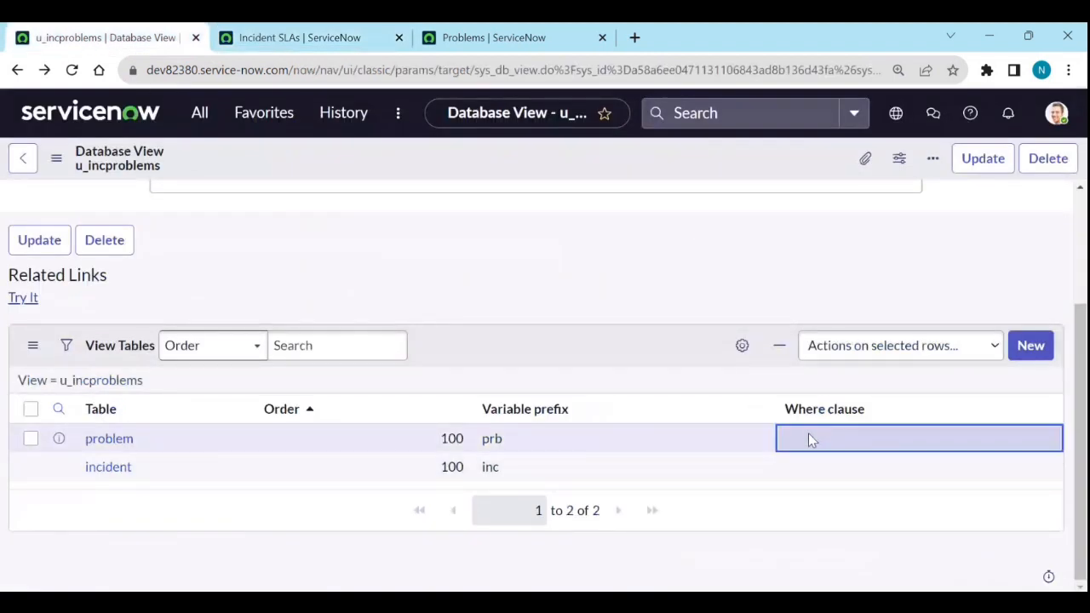
pyautogui.click(810, 439)
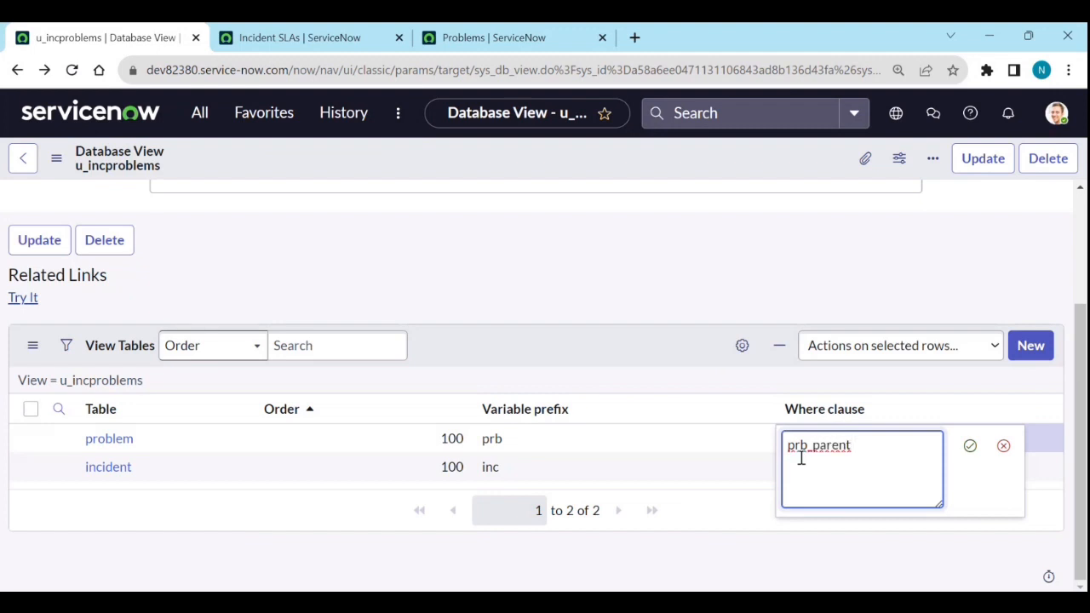
pyautogui.write('=inc_sys_id')
pyautogui.click(970, 445)
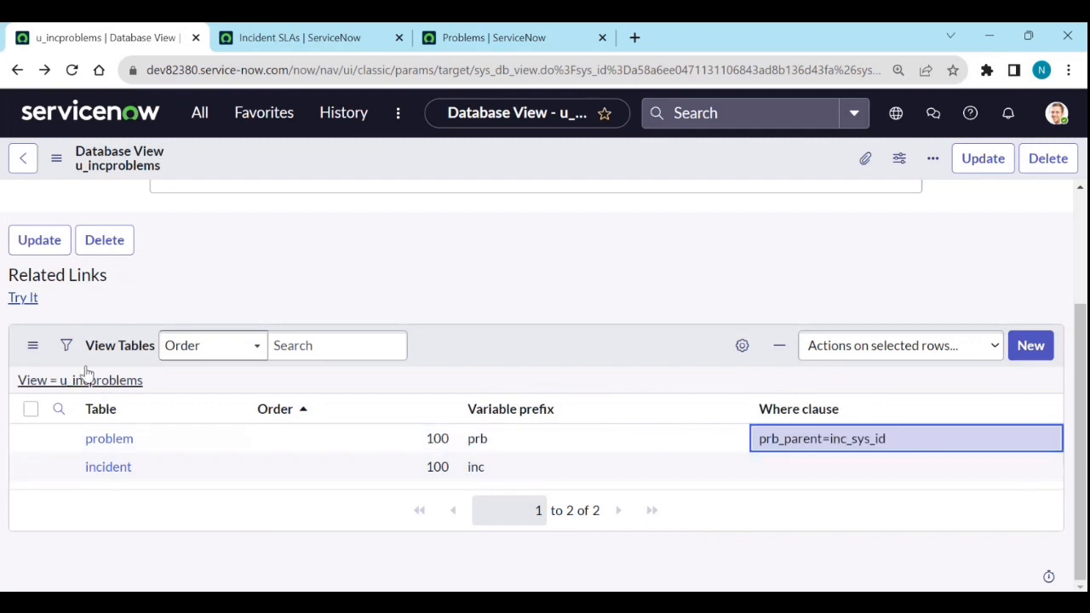
# Step: Test the database view with the where clause and look over the columns of its joined records
pyautogui.click(26, 298)
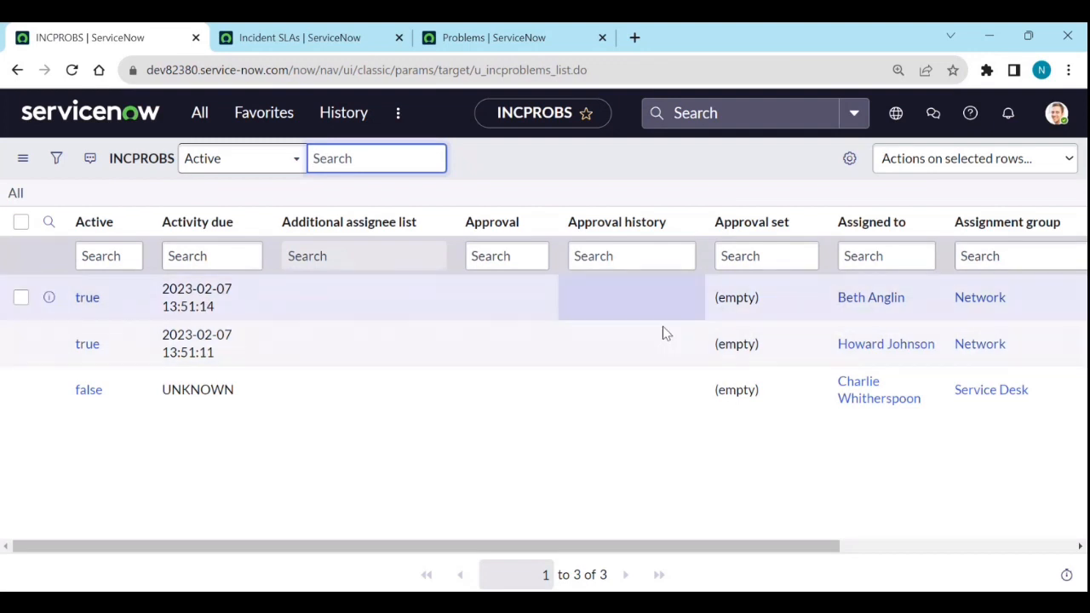
pyautogui.moveTo(316, 550); pyautogui.dragTo(116, 535)
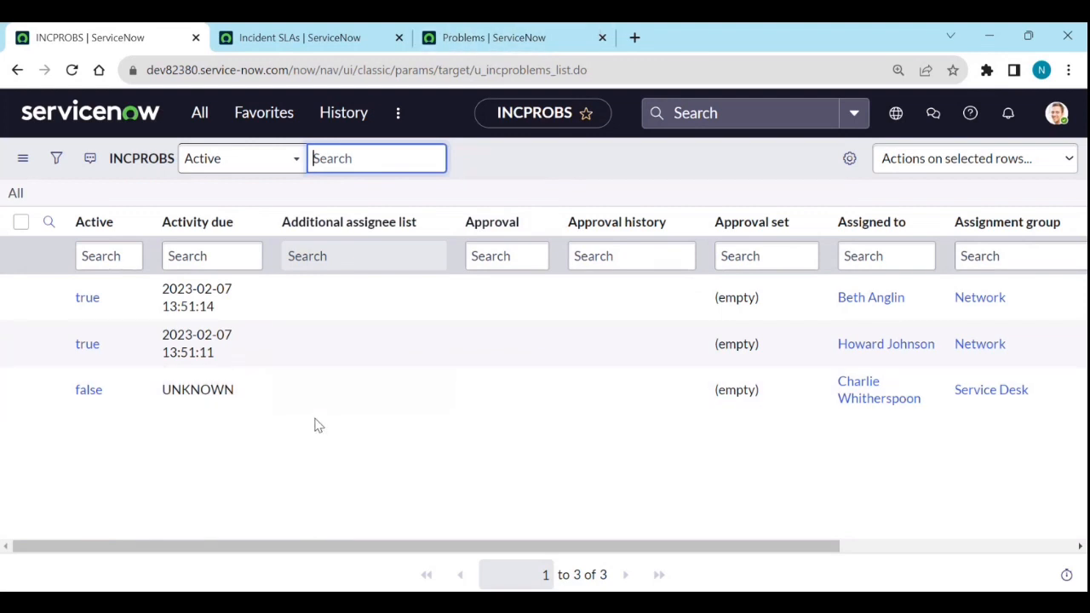
pyautogui.moveTo(281, 549)
pyautogui.mouseDown()
pyautogui.moveTo(619, 574)
pyautogui.moveTo(294, 557)
pyautogui.mouseUp()
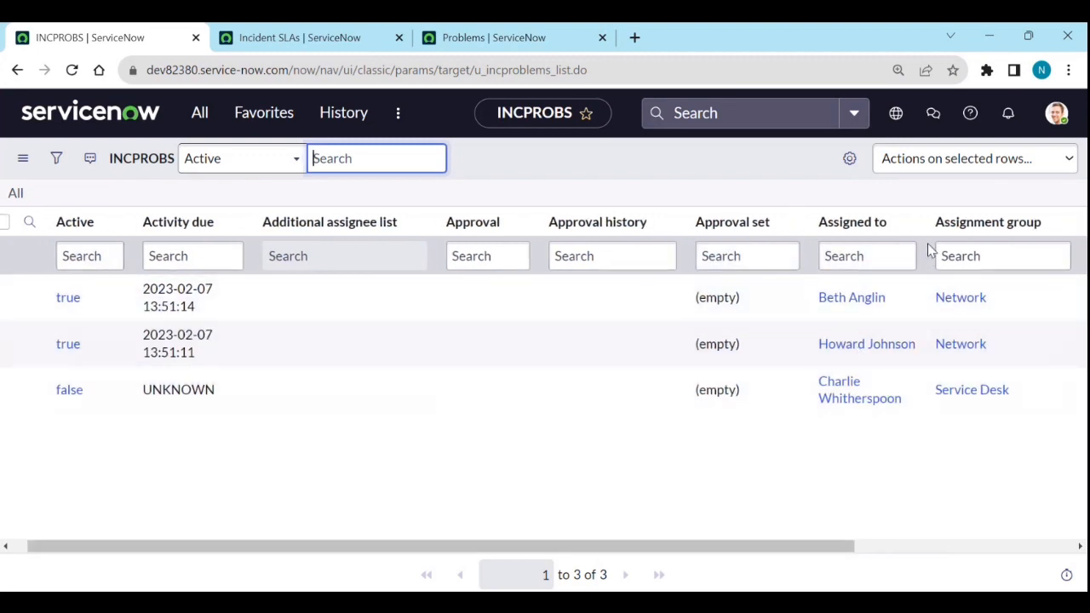
# Step: Open the column personalization of the INCPROBS list and remove all the selected columns
pyautogui.click(848, 157)
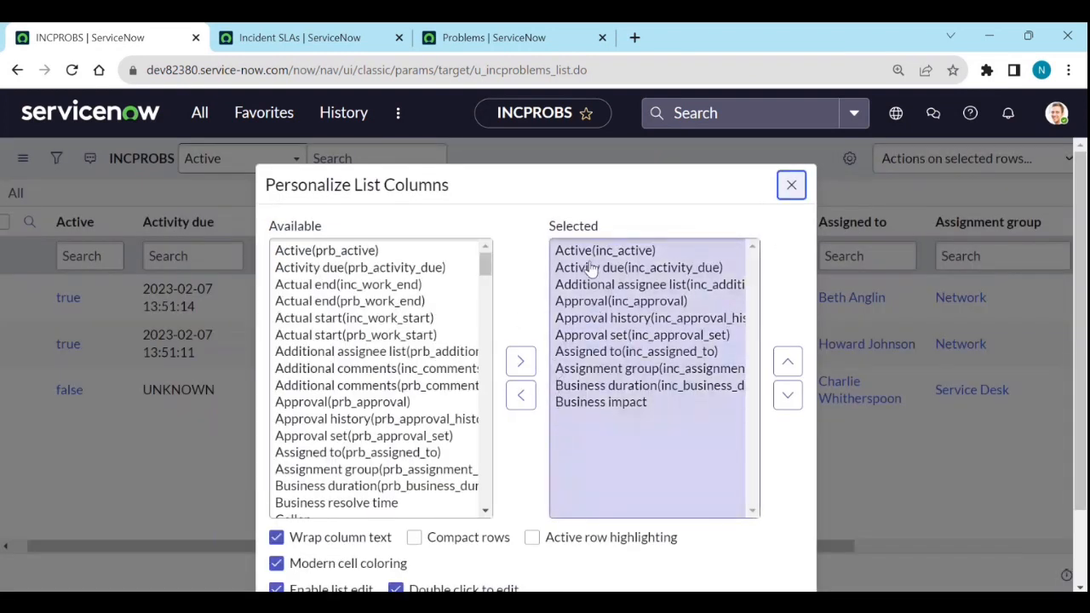
pyautogui.moveTo(591, 252); pyautogui.dragTo(592, 402)
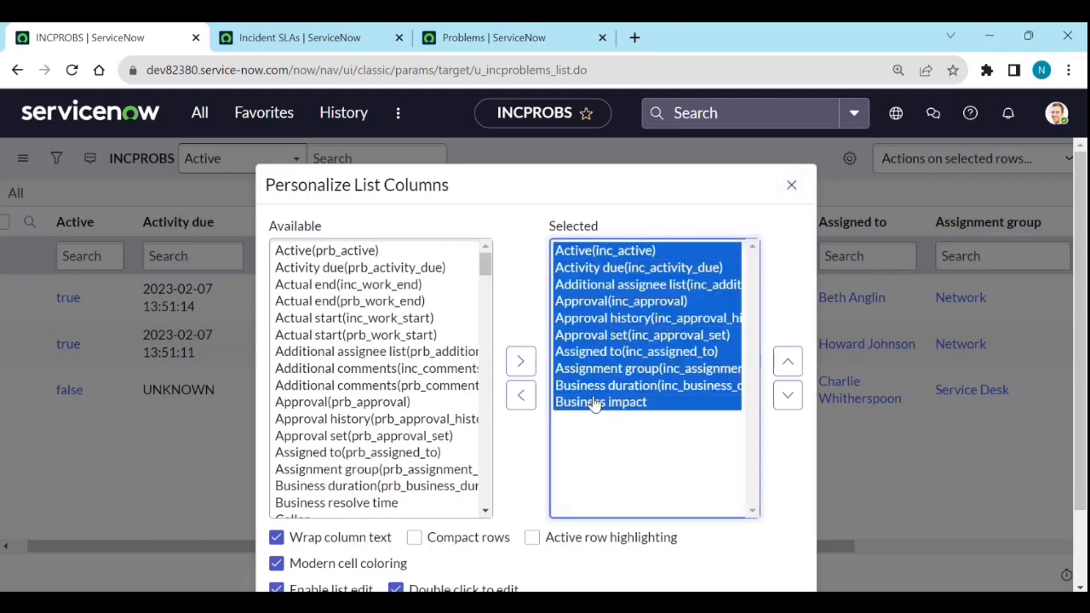
pyautogui.click(520, 395)
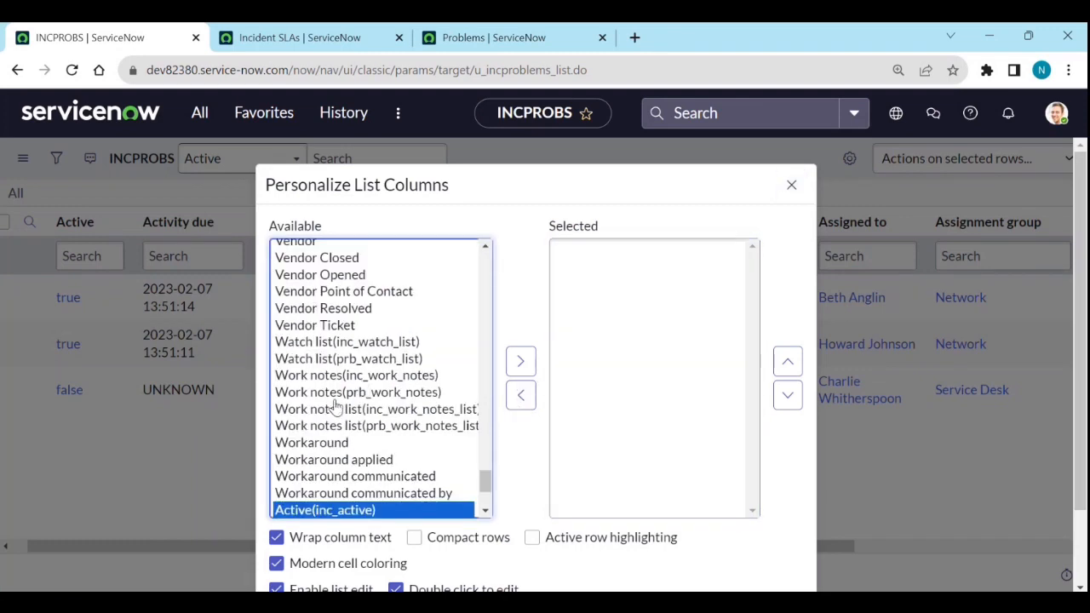
# Step: Add Number(inc_number) and Number(prb_number) to the selected list columns
pyautogui.scroll(-5, 341, 413)
pyautogui.scroll(15, 375, 358)
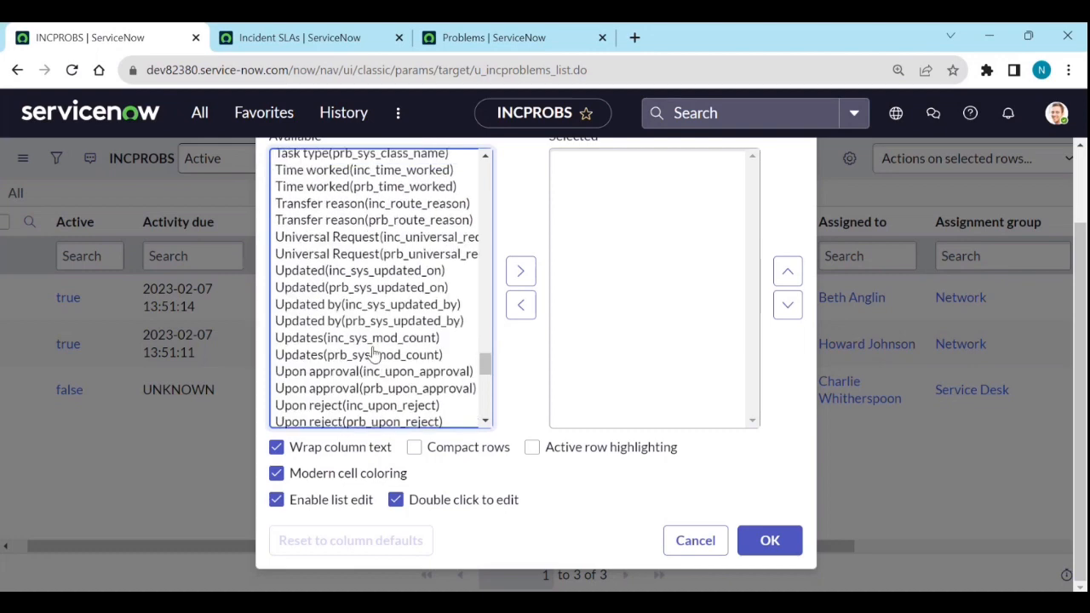
pyautogui.scroll(2, 363, 358)
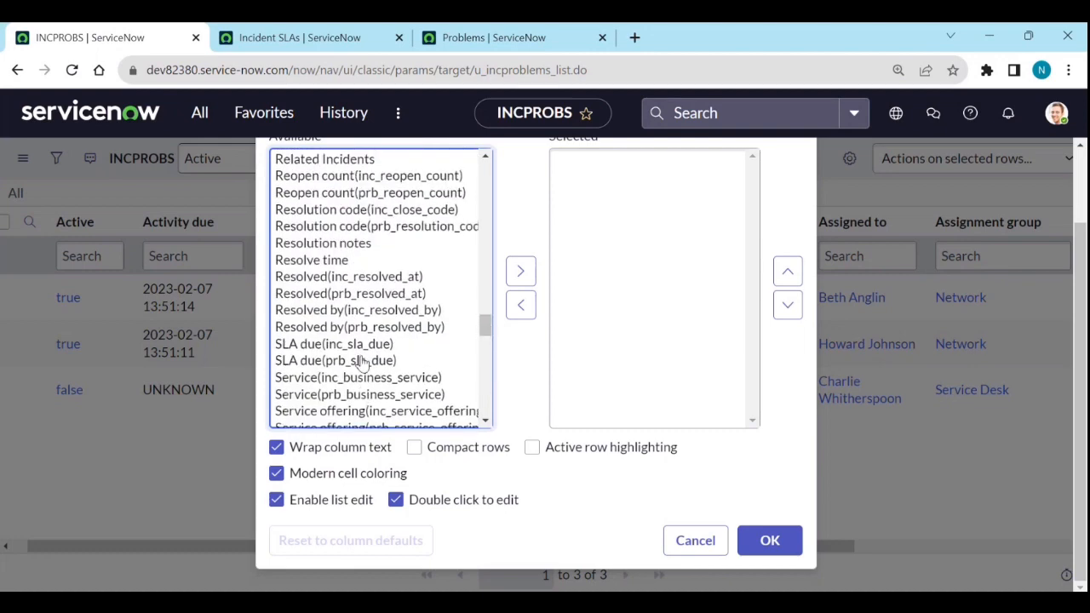
pyautogui.scroll(-2, 368, 372)
pyautogui.scroll(20, 369, 365)
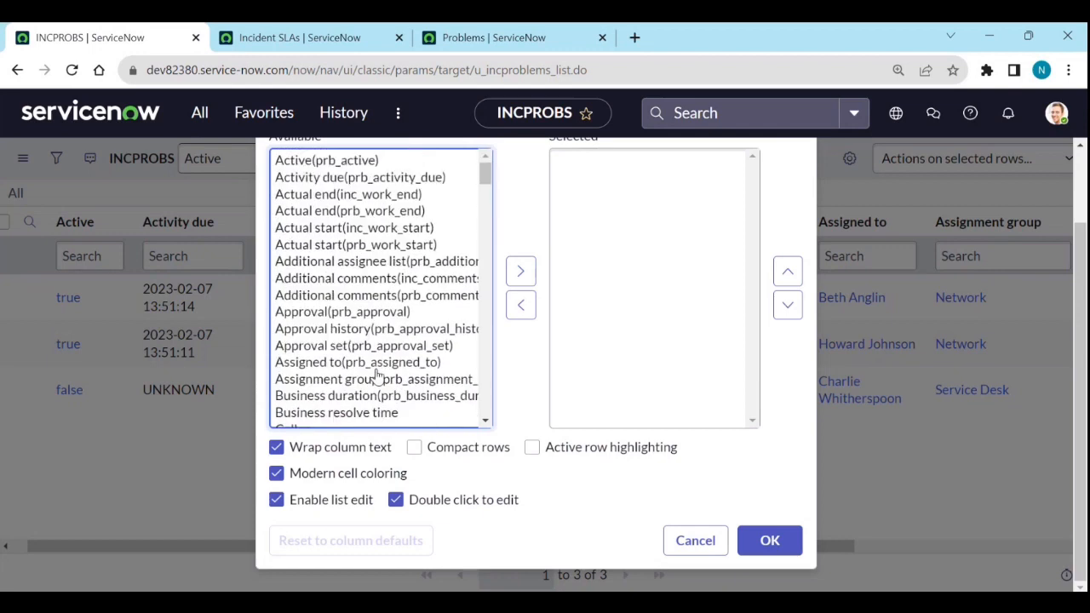
pyautogui.scroll(-15, 378, 377)
pyautogui.scroll(-6, 372, 373)
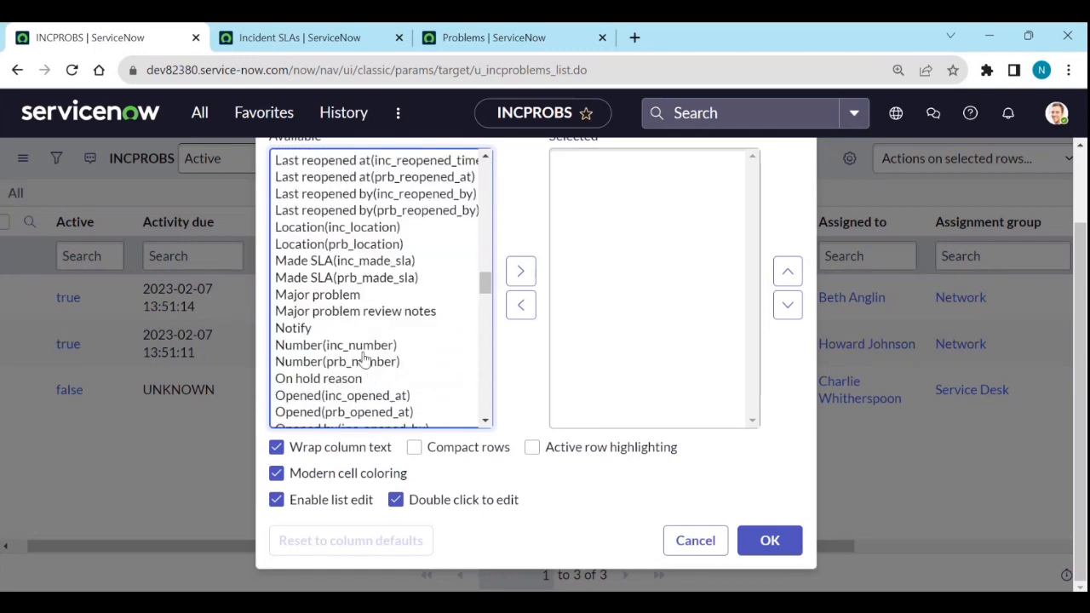
pyautogui.click(363, 350)
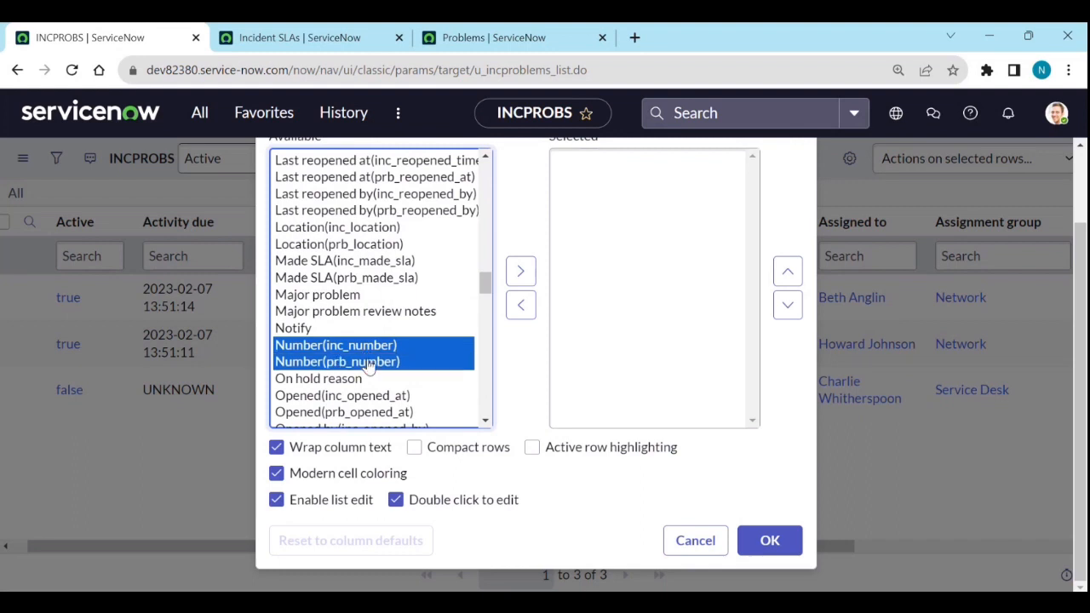
pyautogui.click(520, 271)
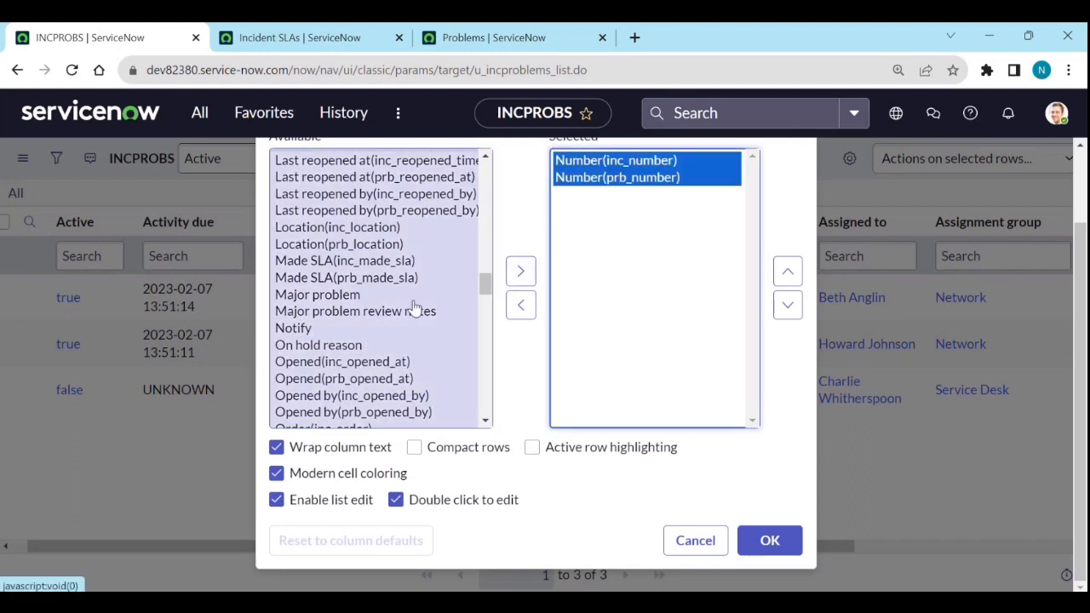
# Step: Add Short description to the selected list columns
pyautogui.scroll(2, 398, 338)
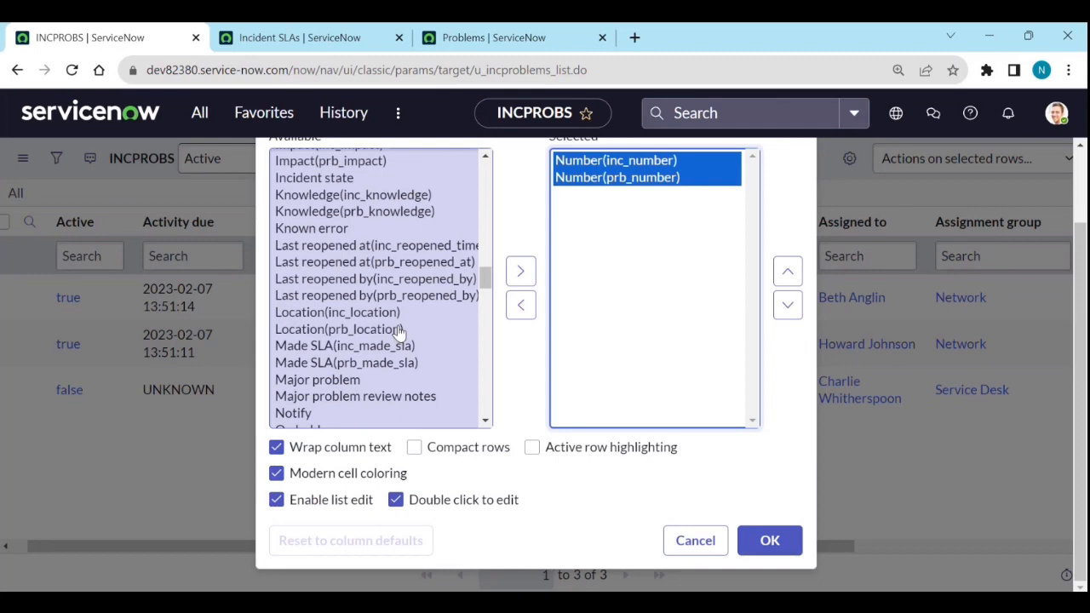
pyautogui.scroll(4, 405, 320)
pyautogui.scroll(-12, 405, 323)
pyautogui.scroll(-5, 406, 324)
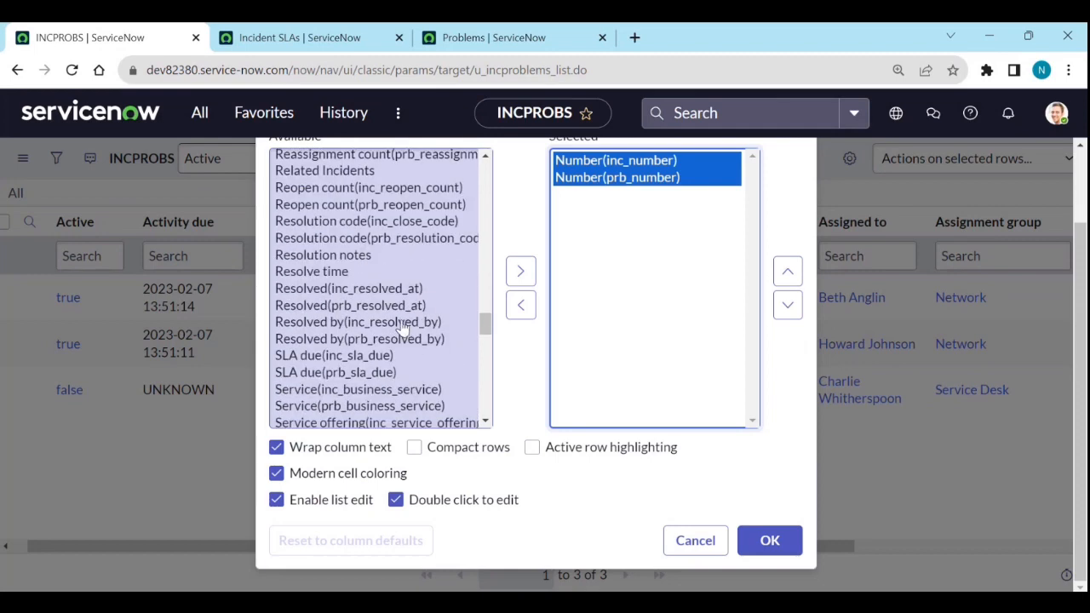
pyautogui.scroll(-7, 405, 338)
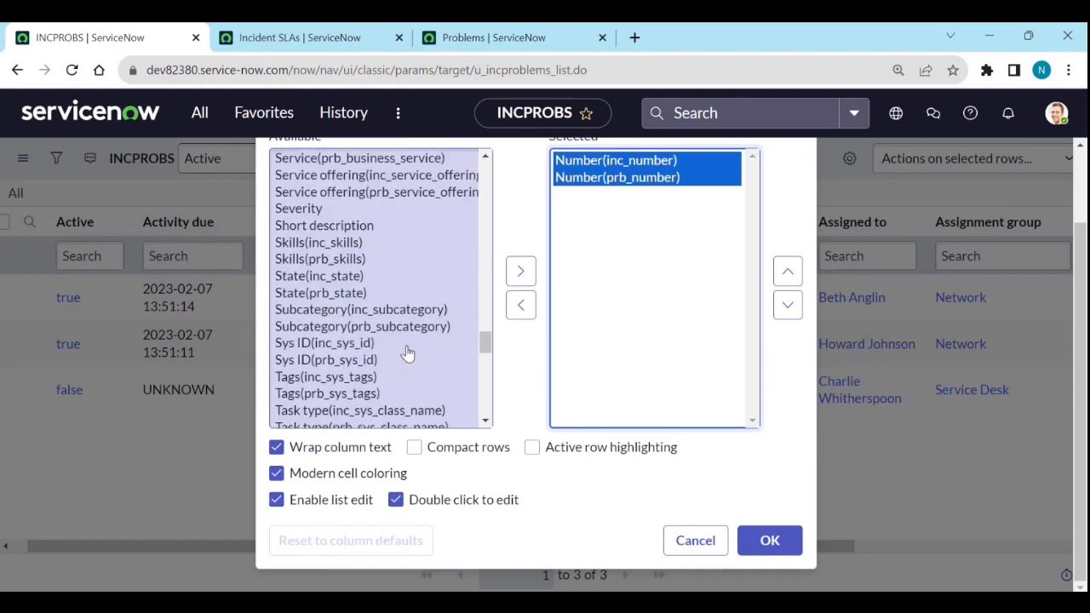
pyautogui.scroll(-5, 409, 356)
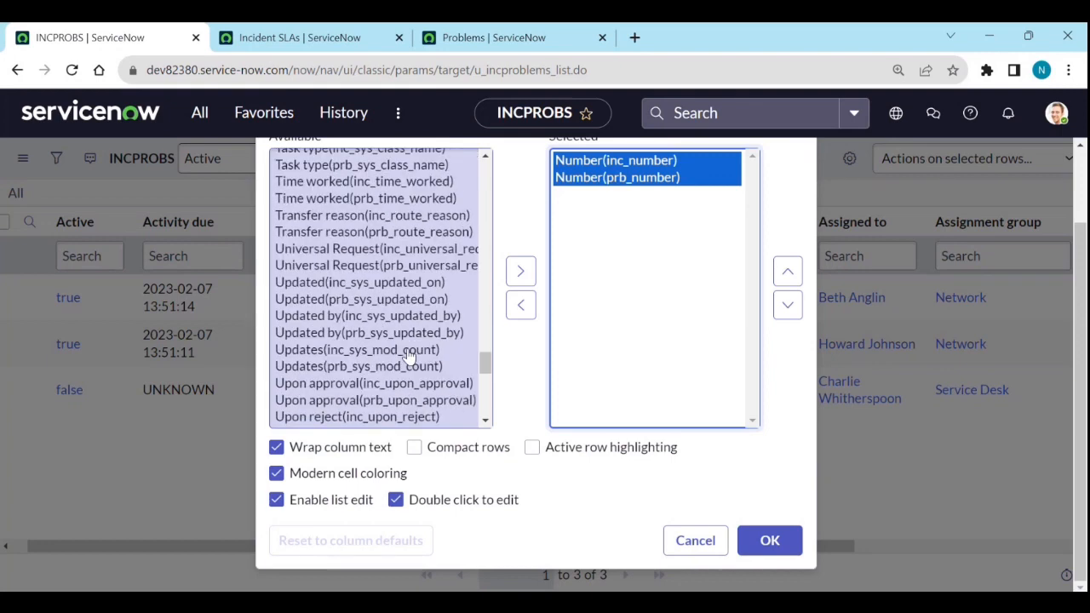
pyautogui.scroll(5, 410, 356)
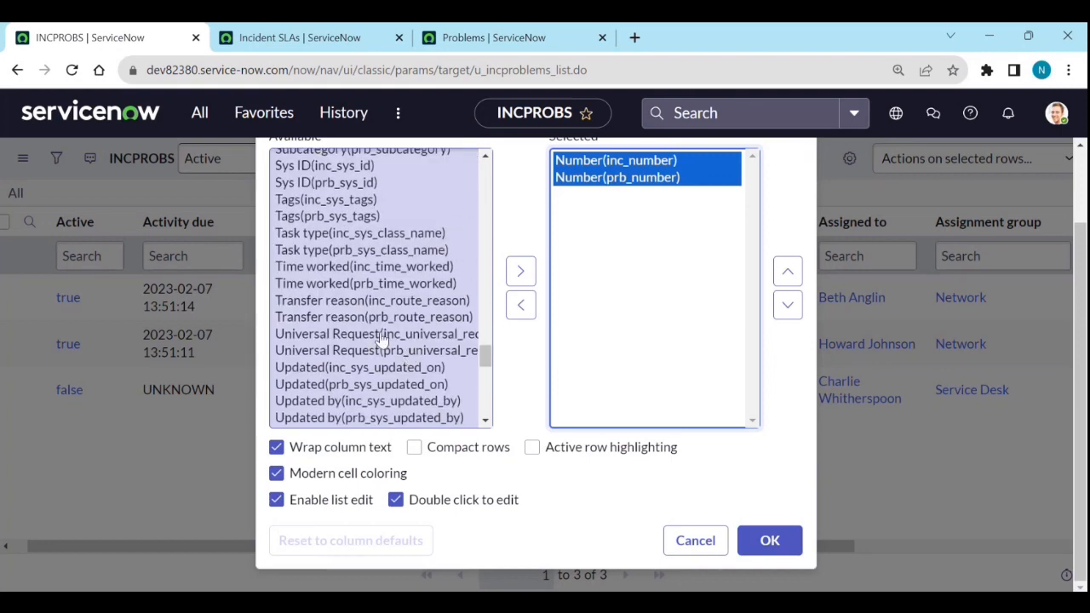
pyautogui.scroll(2, 349, 307)
pyautogui.scroll(2, 348, 298)
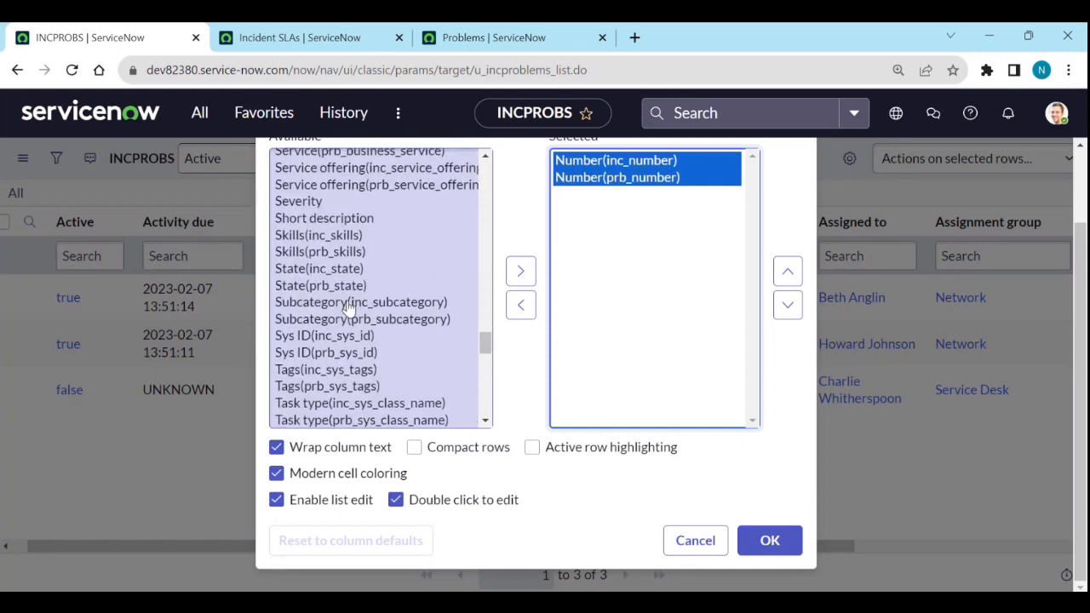
pyautogui.scroll(2, 349, 312)
pyautogui.click(350, 307)
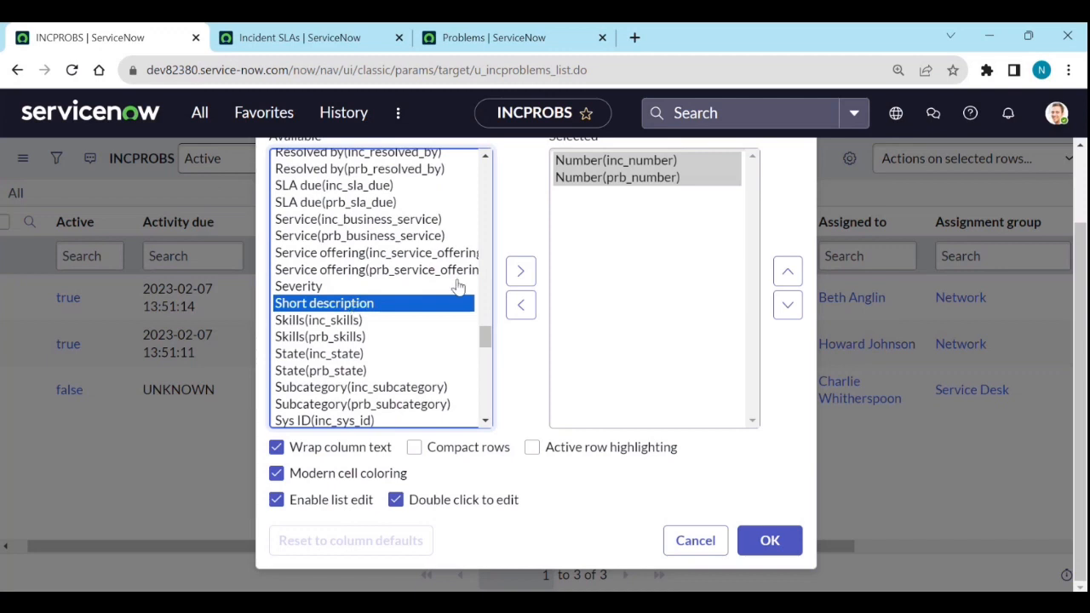
pyautogui.click(520, 270)
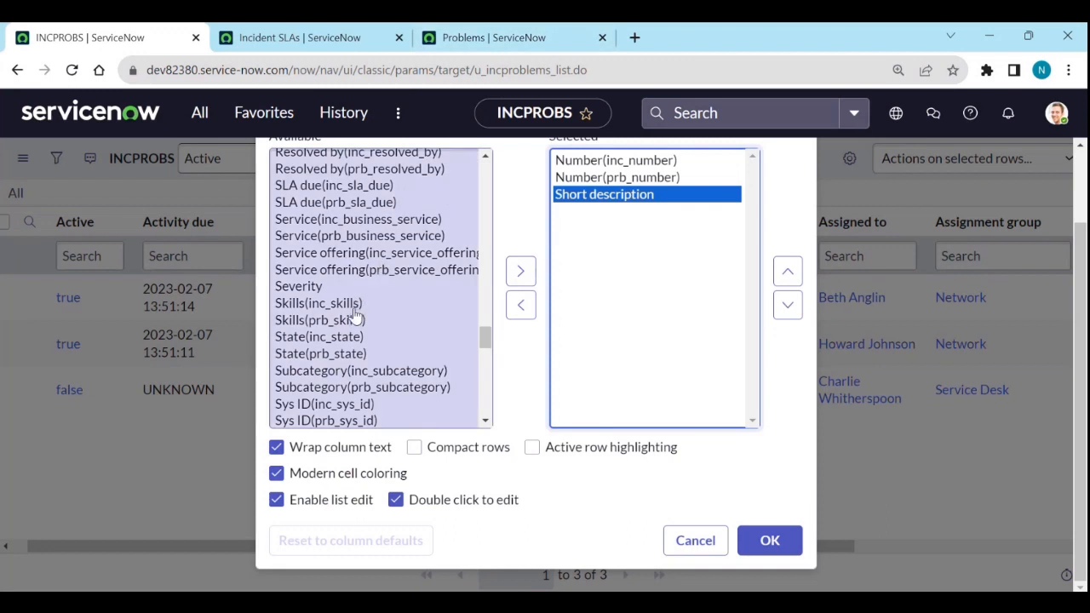
# Step: Add State(inc_state) and State(prb_state) to the selected list columns and apply the column selection
pyautogui.click(349, 338)
pyautogui.keyDown('shift'); pyautogui.click(349, 355); pyautogui.keyUp('shift')
pyautogui.click(520, 270)
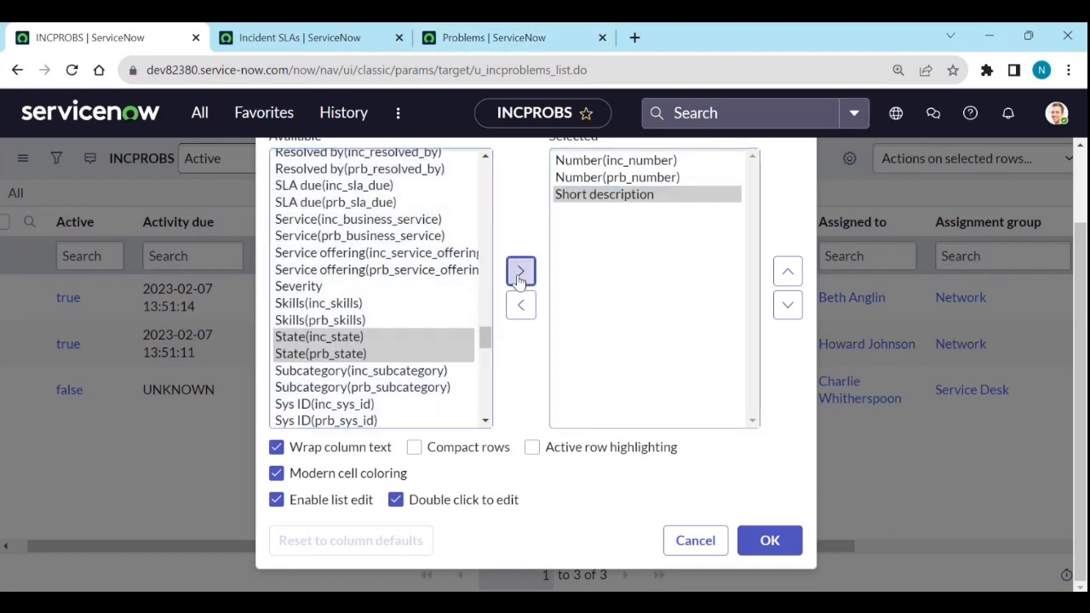
pyautogui.click(755, 544)
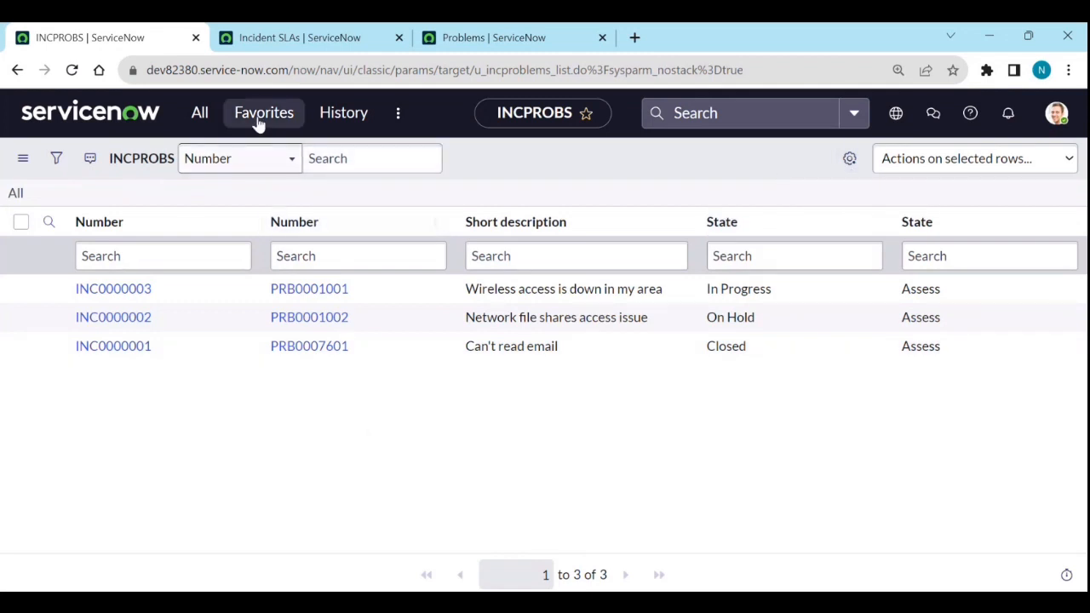
# Step: Filter the full navigation menu for reports, replacing the earlier filter text
pyautogui.click(205, 132)
pyautogui.doubleClick(174, 167)
pyautogui.click(174, 167)
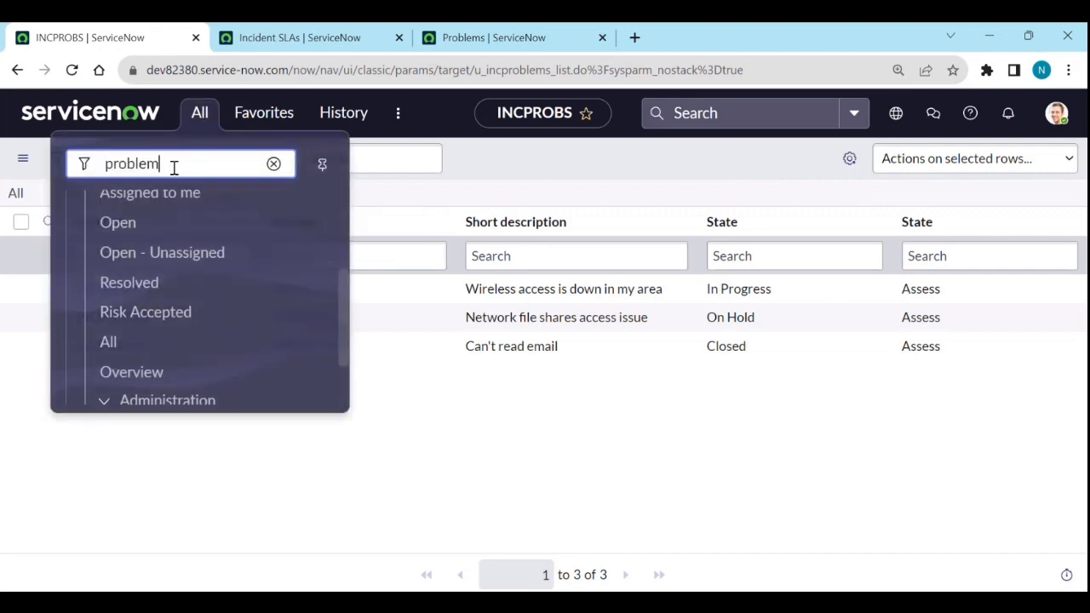
pyautogui.write('rep')
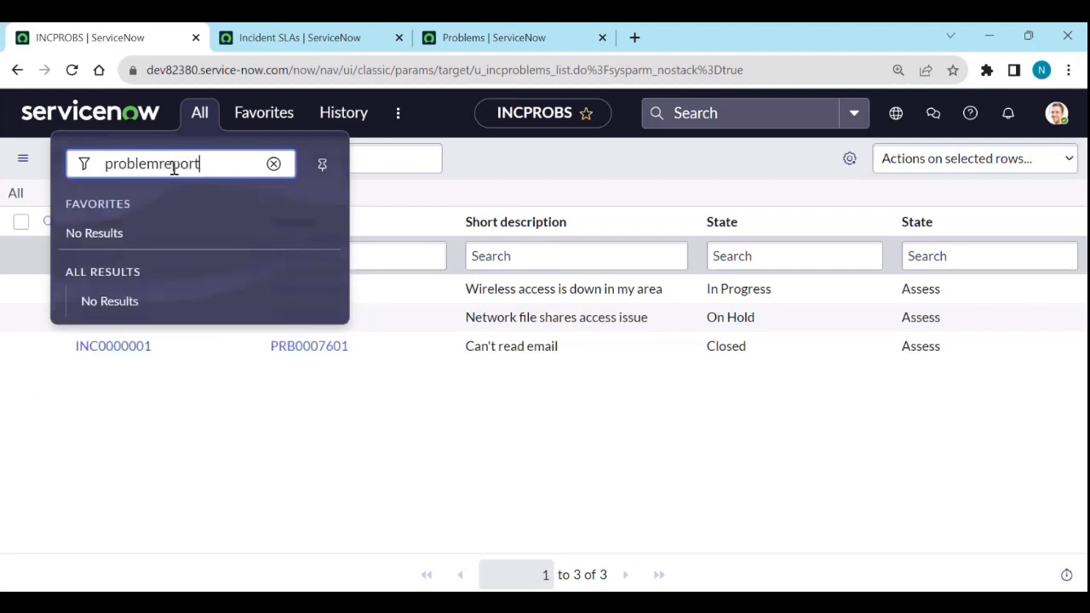
pyautogui.write('or')
pyautogui.press('BackSpace')
pyautogui.press('BackSpace')
pyautogui.press('BackSpace')
pyautogui.press('BackSpace')
pyautogui.press('BackSpace')
pyautogui.press('BackSpace')
pyautogui.press('BackSpace')
pyautogui.press('BackSpace')
pyautogui.press('BackSpace')
pyautogui.press('BackSpace')
pyautogui.press('BackSpace')
pyautogui.press('BackSpace')
pyautogui.write('reports')
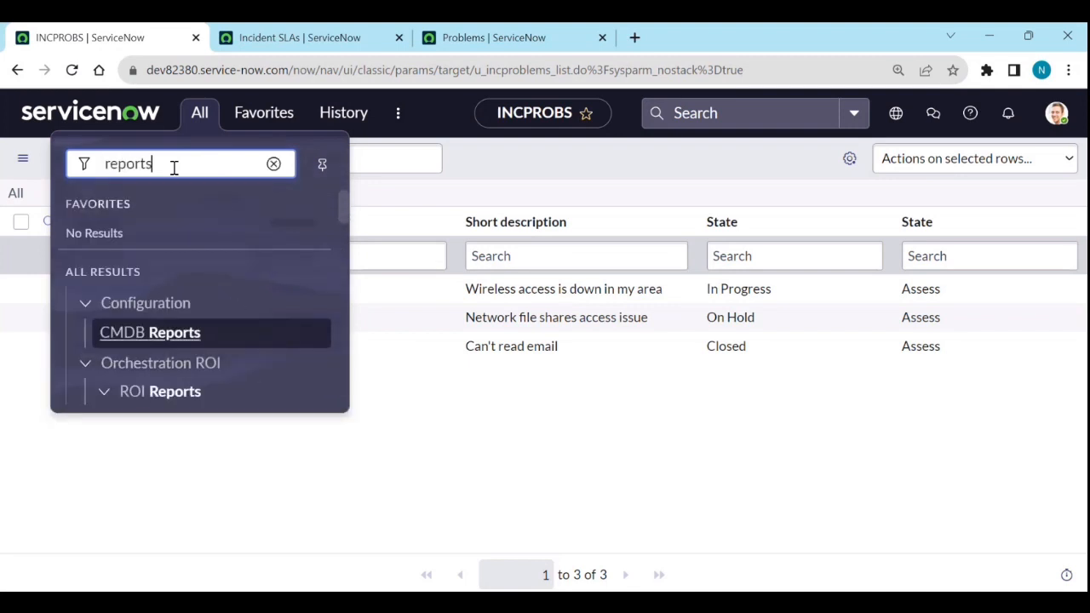
# Step: Open View / Run under Reports in a separate browser tab and start creating a new report
pyautogui.scroll(-12, 175, 255)
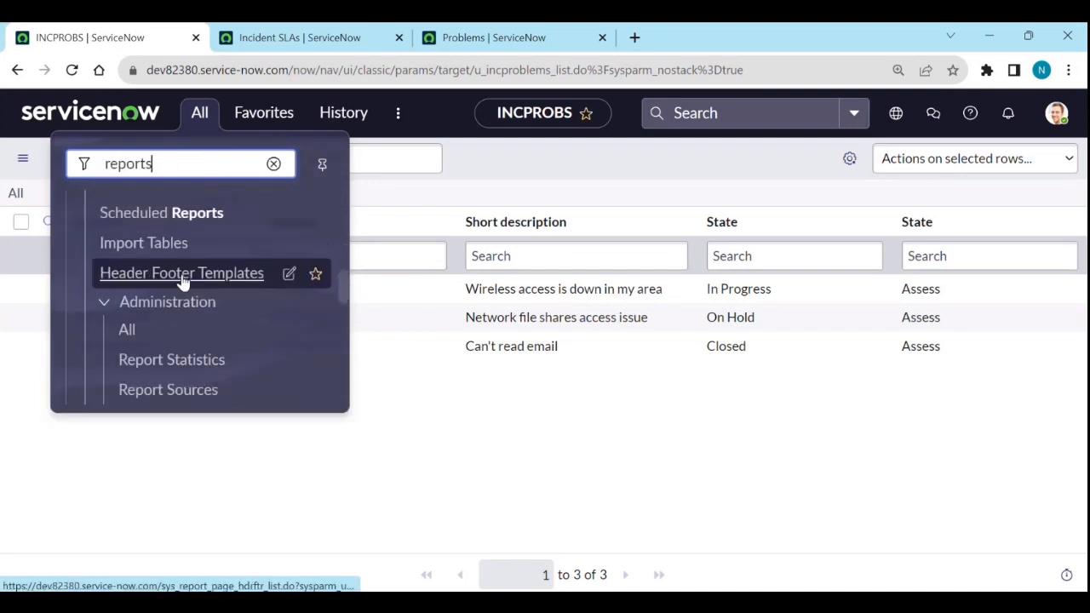
pyautogui.scroll(-10, 168, 383)
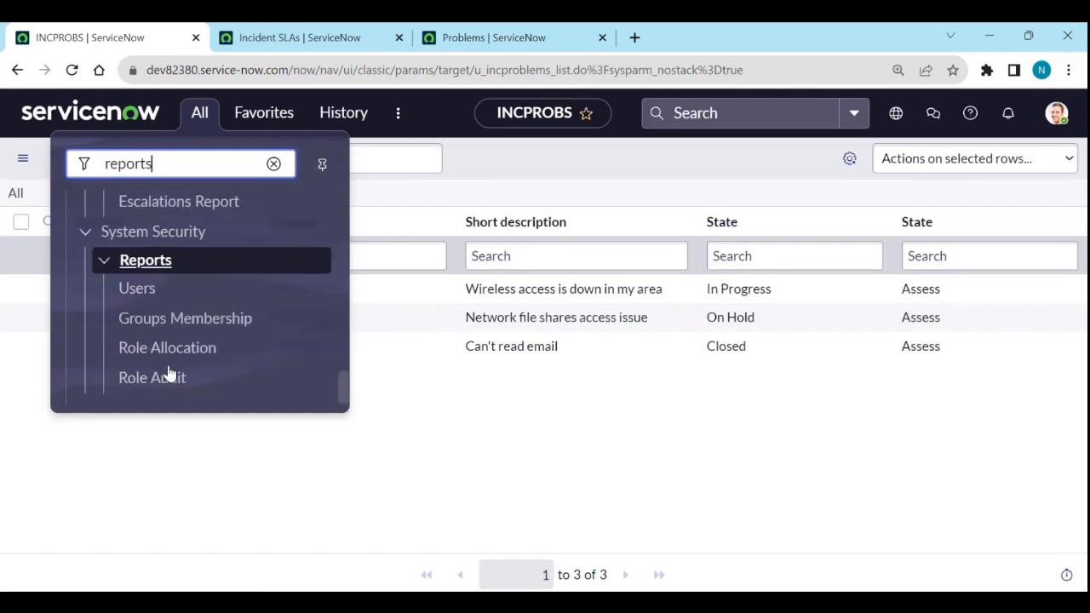
pyautogui.scroll(12, 179, 353)
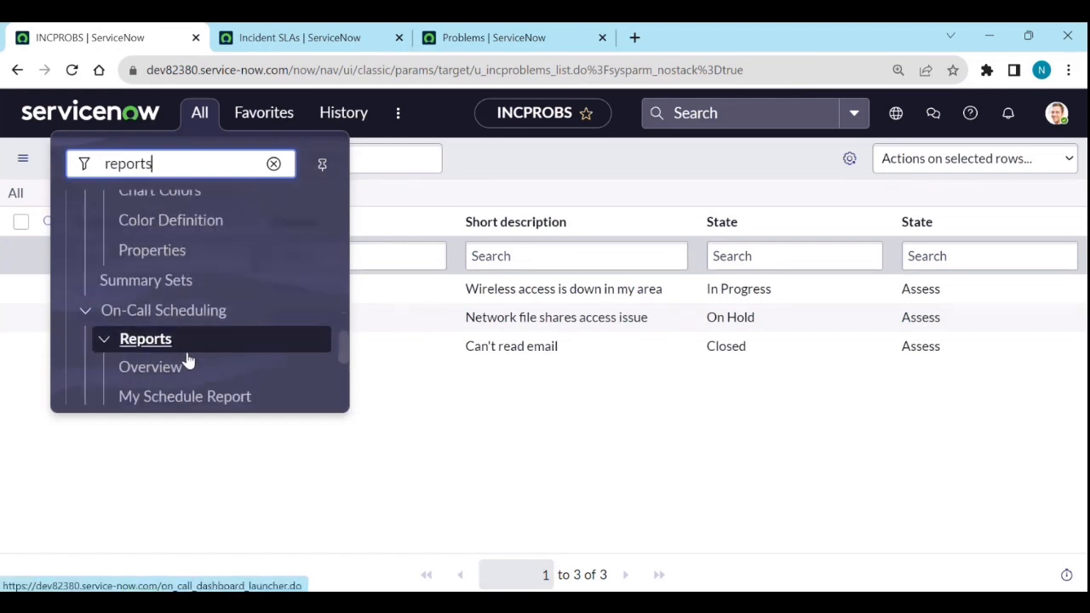
pyautogui.scroll(3, 178, 338)
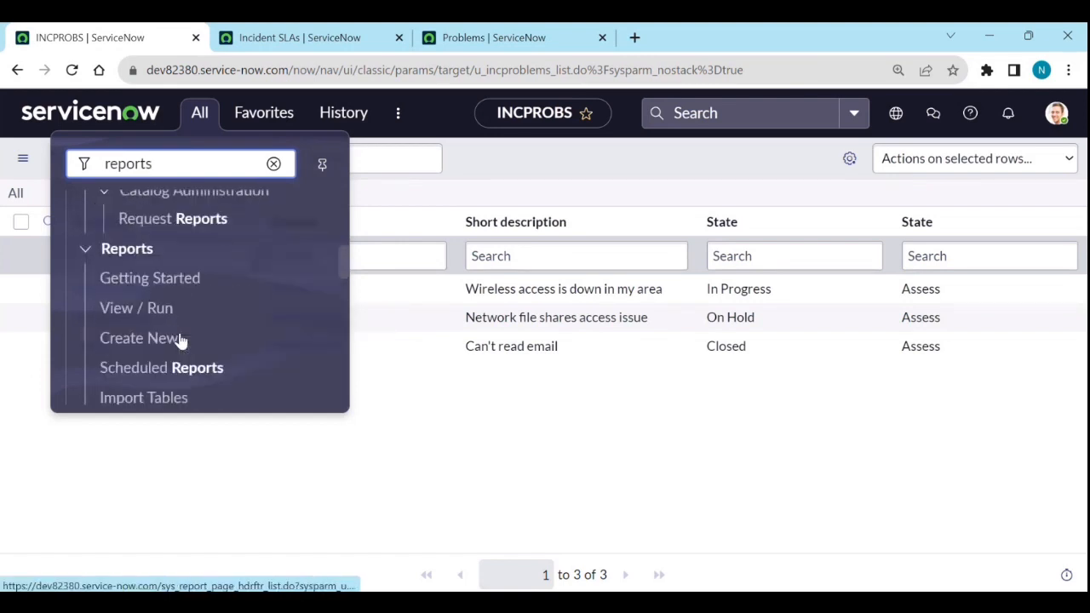
pyautogui.scroll(-1, 174, 324)
pyautogui.middleClick(166, 288)
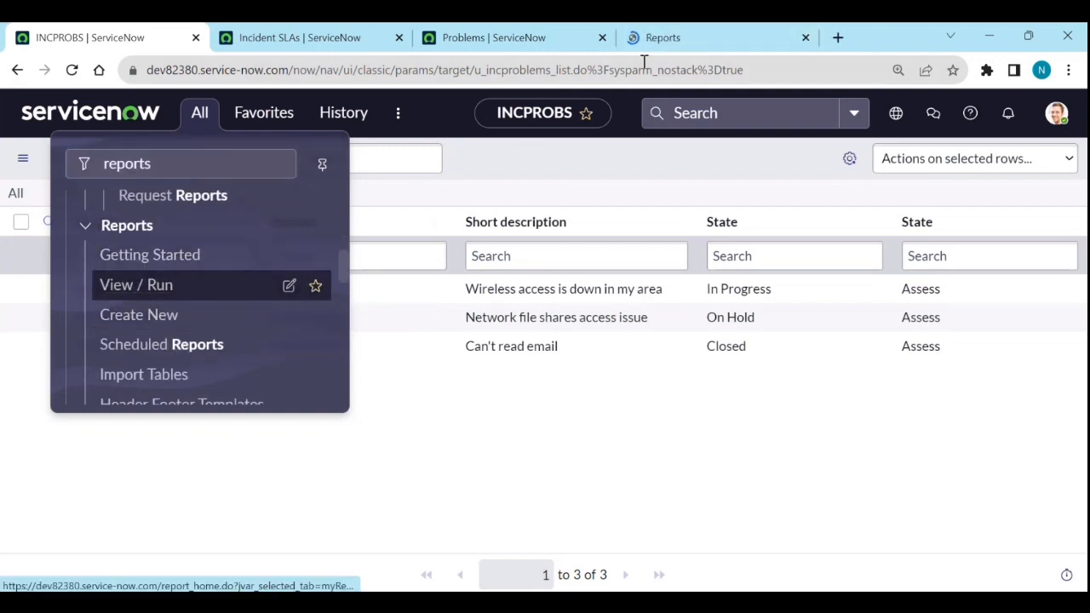
pyautogui.click(711, 35)
pyautogui.click(981, 109)
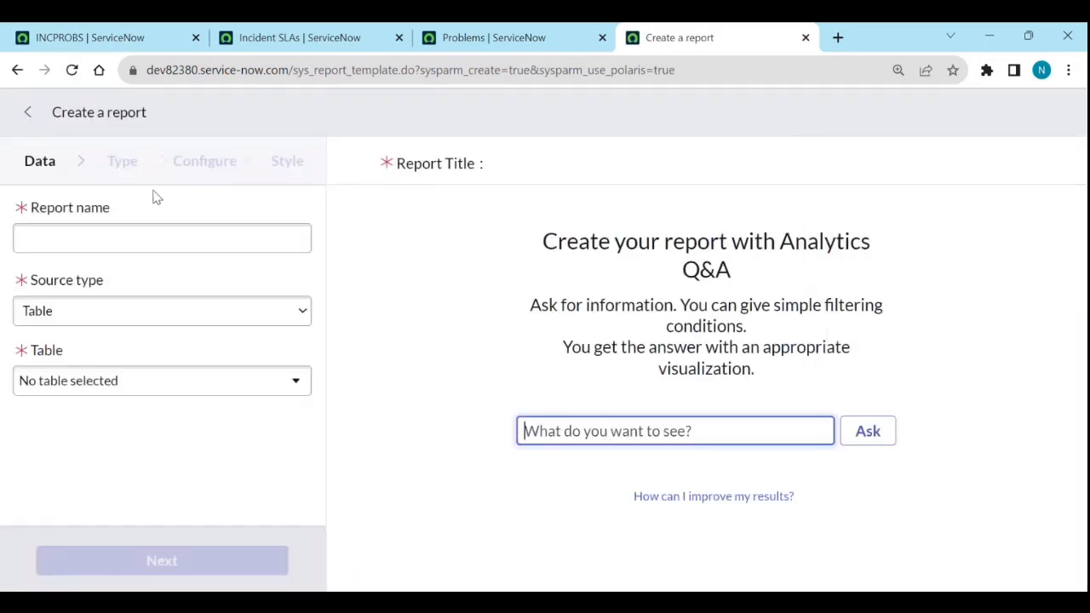
# Step: Name the report INCPRB and keep Table as its source type
pyautogui.click(97, 239)
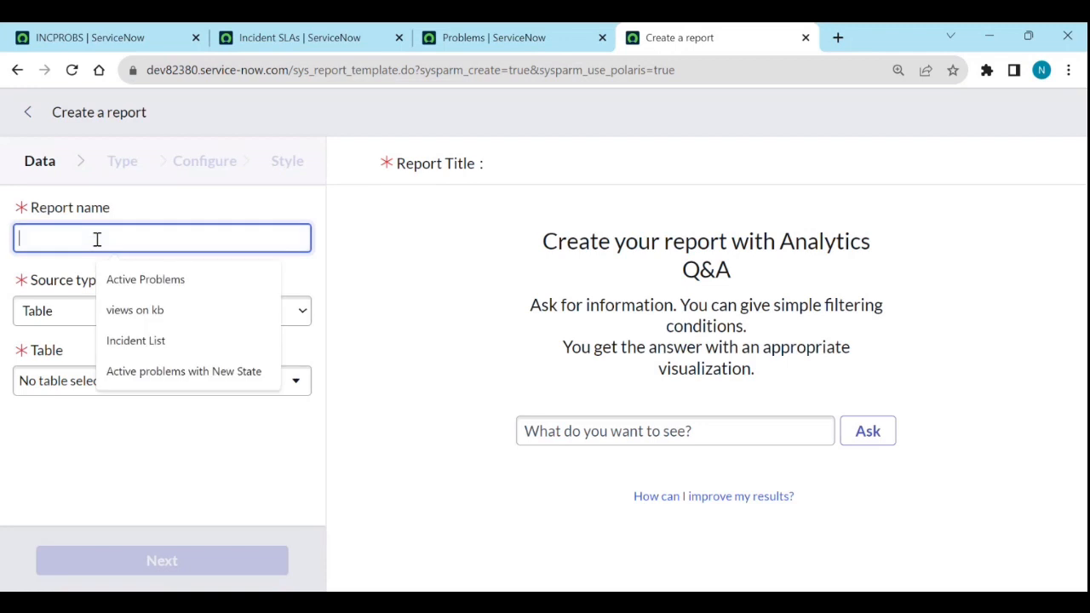
pyautogui.write('IN')
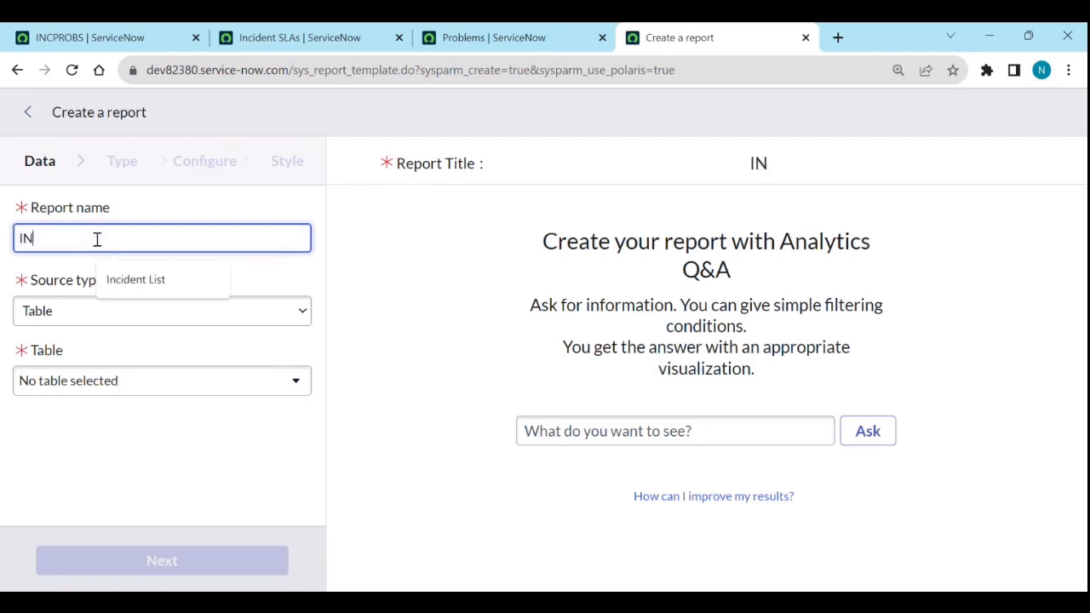
pyautogui.write('CPR')
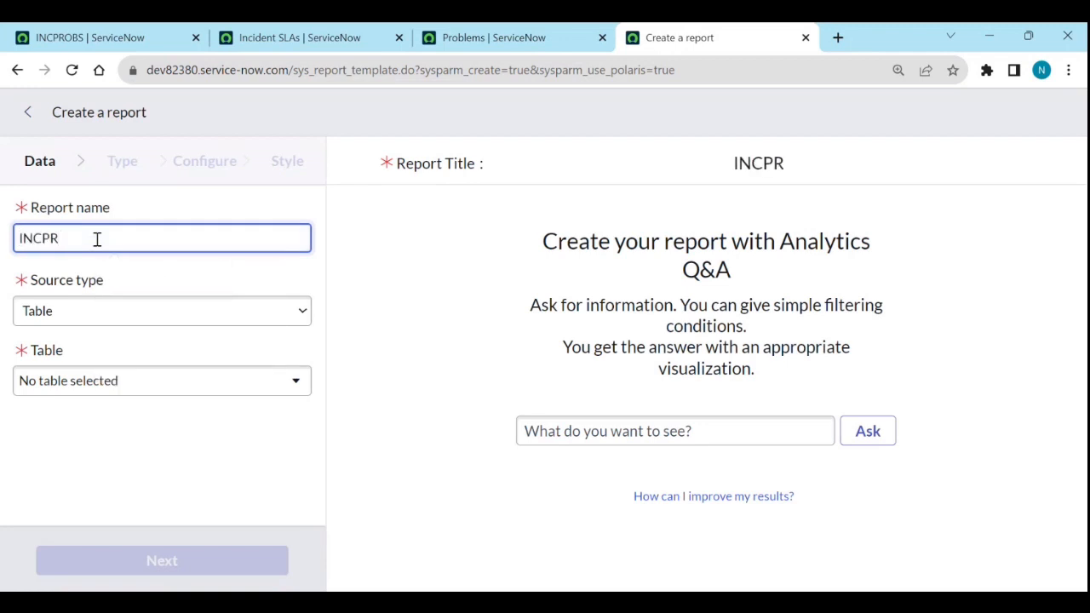
pyautogui.write('B')
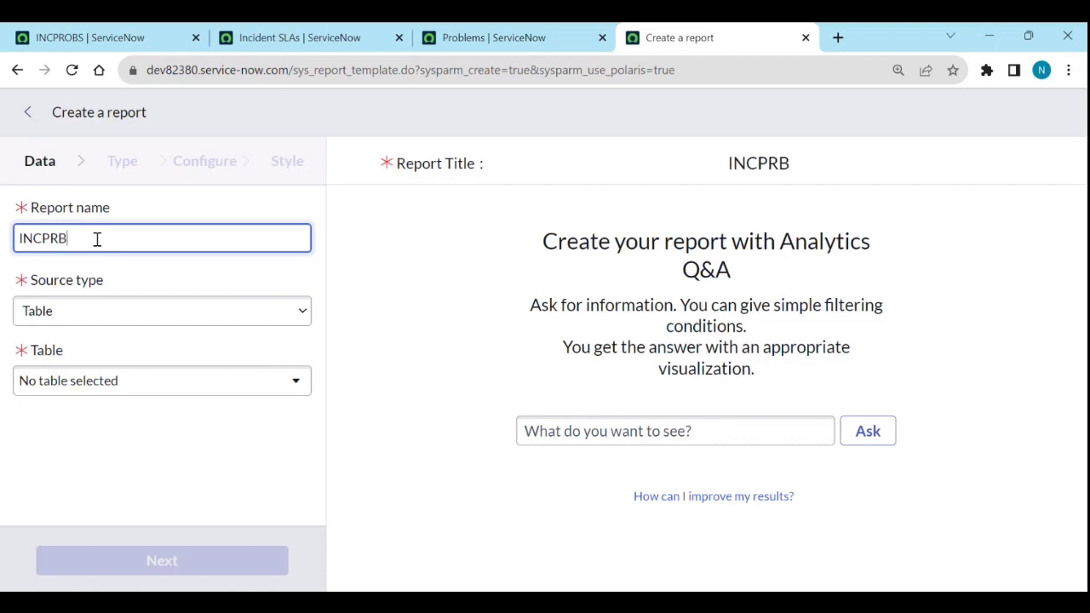
pyautogui.click(136, 325)
pyautogui.click(137, 325)
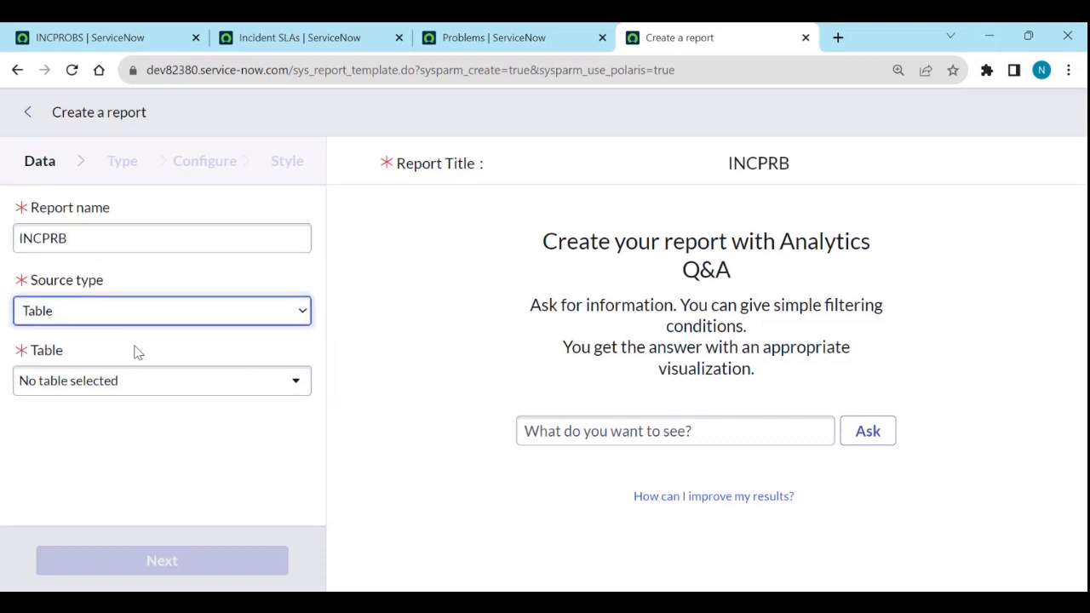
# Step: Copy the database view's table name u_incproblems from the INCPROBS list's web address
pyautogui.click(126, 387)
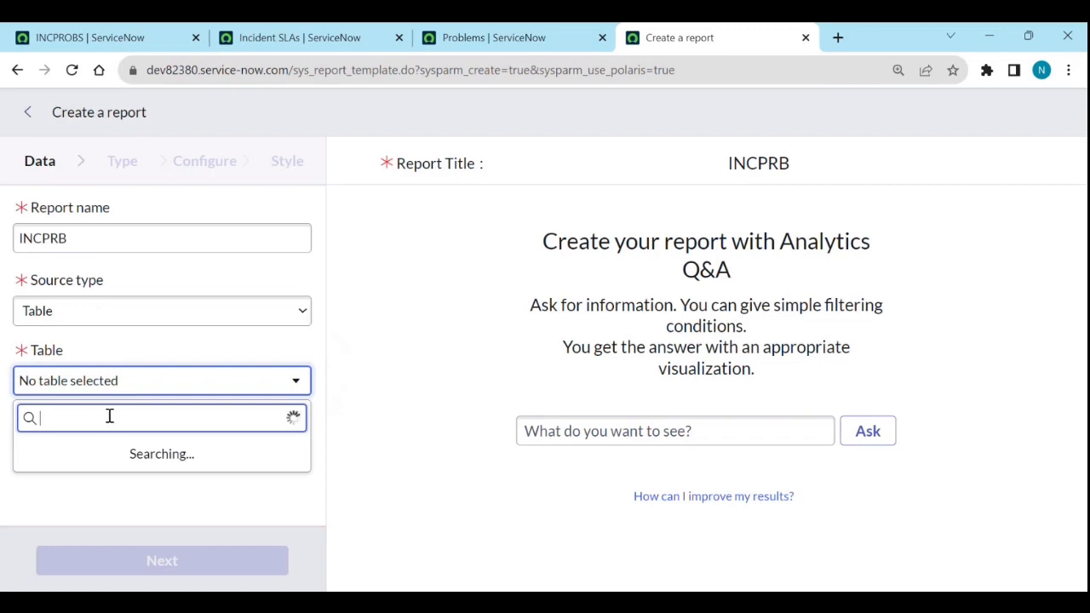
pyautogui.click(298, 36)
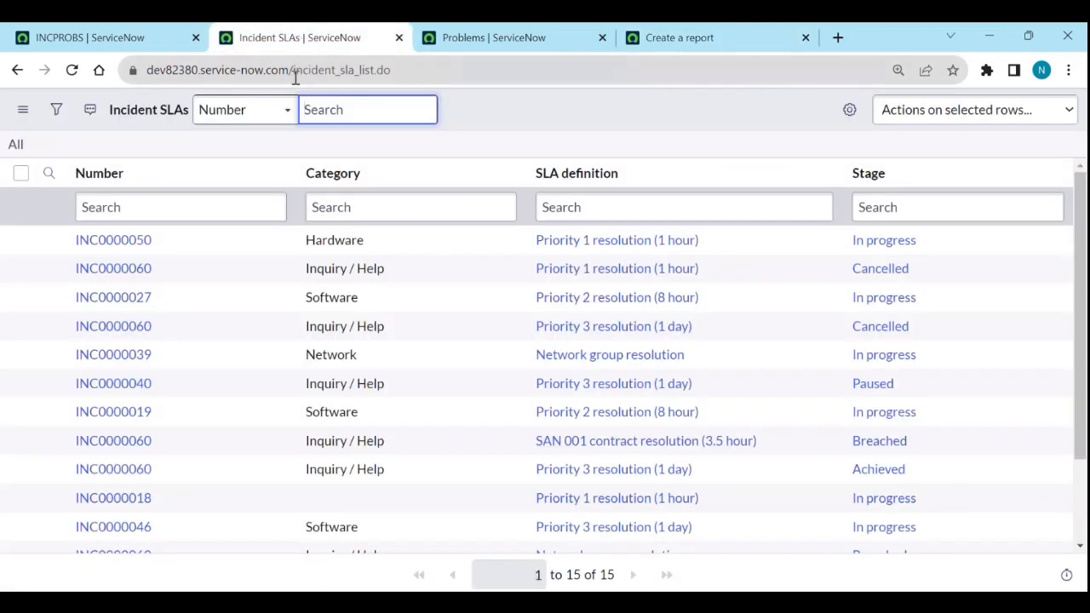
pyautogui.click(479, 47)
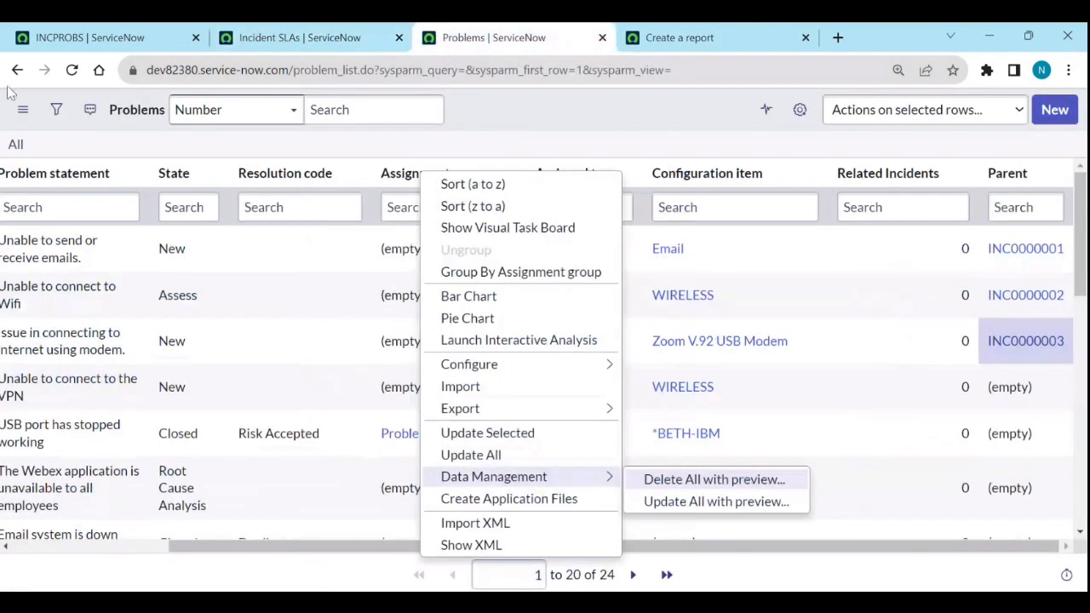
pyautogui.click(53, 47)
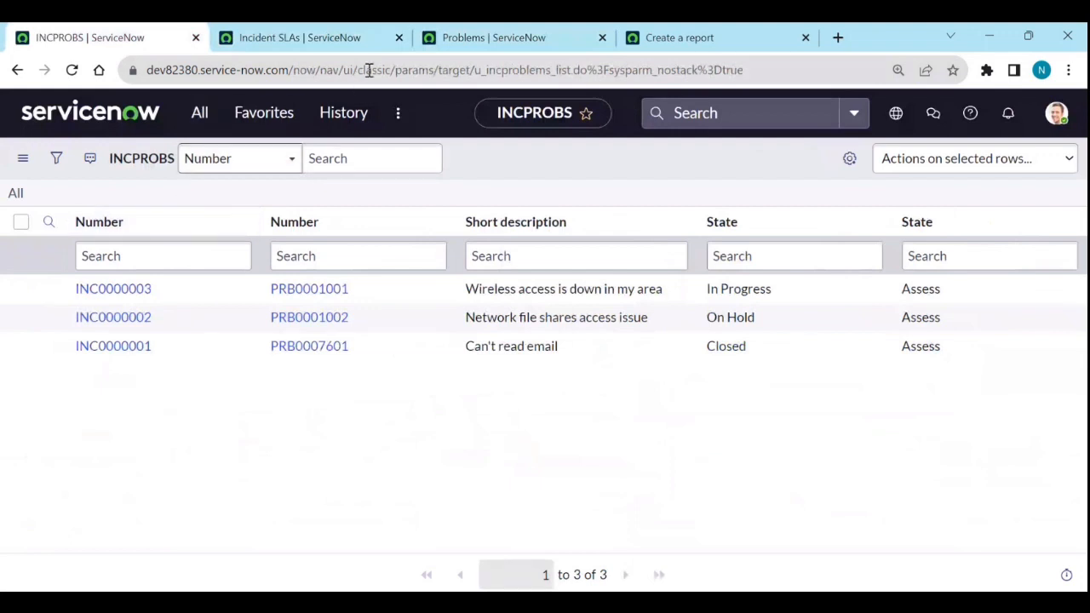
pyautogui.moveTo(479, 72); pyautogui.dragTo(552, 75)
pyautogui.hotkey('ctrl', 'c')
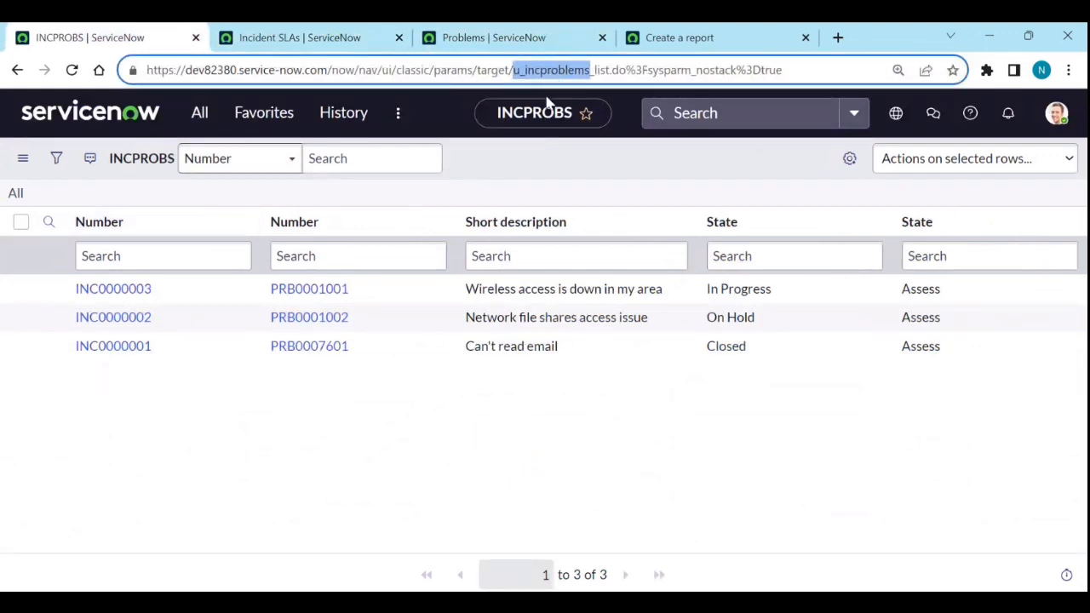
# Step: Set the report's table to INCPROBS [u_incproblems] using the copied name and run the report
pyautogui.click(682, 38)
pyautogui.hotkey('ctrl', 'v')
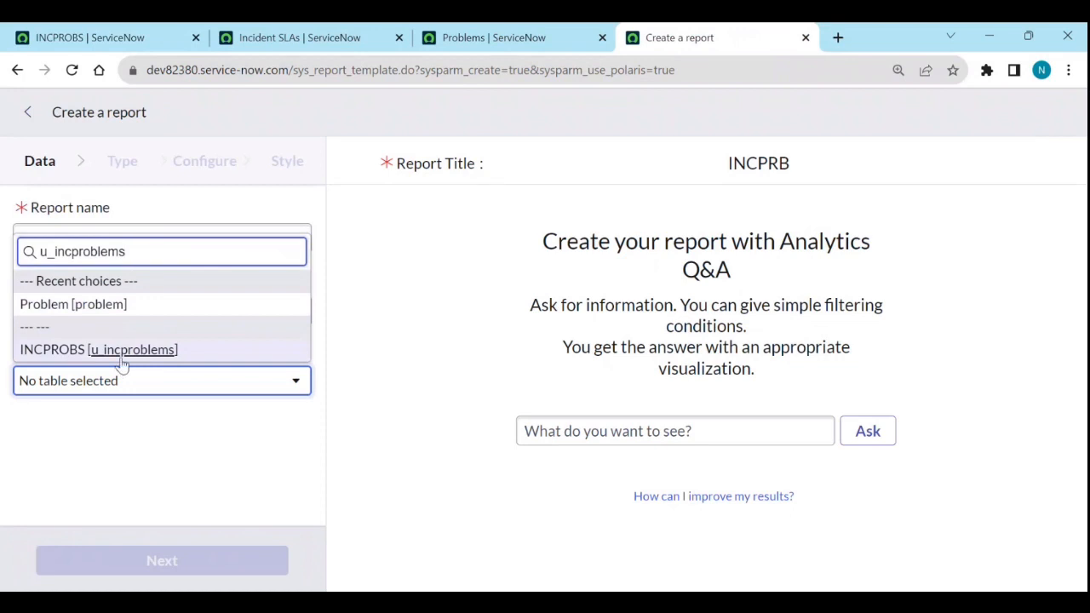
pyautogui.click(122, 350)
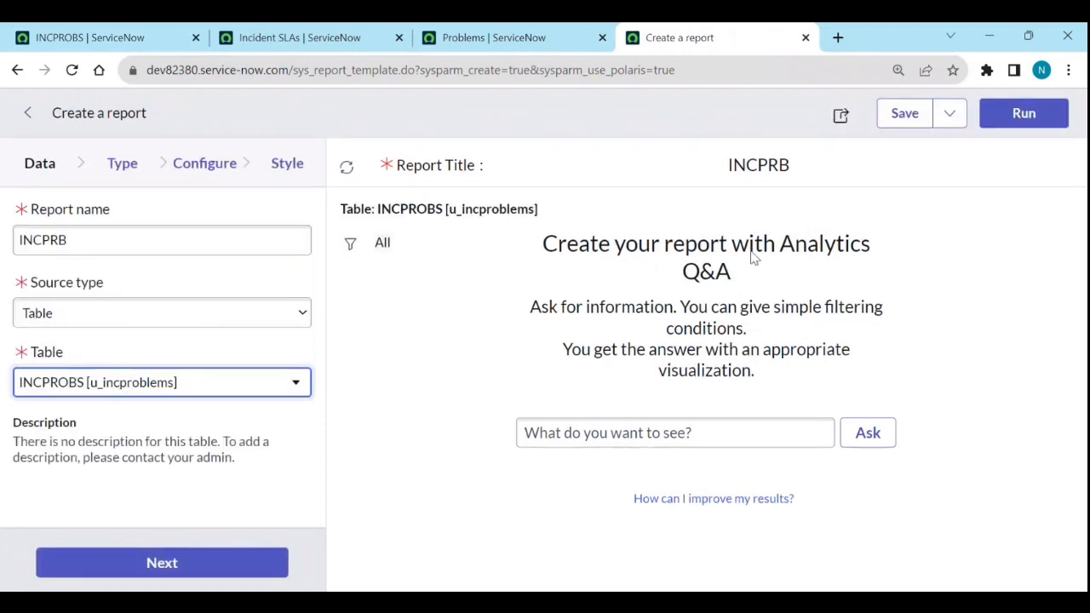
pyautogui.click(1005, 119)
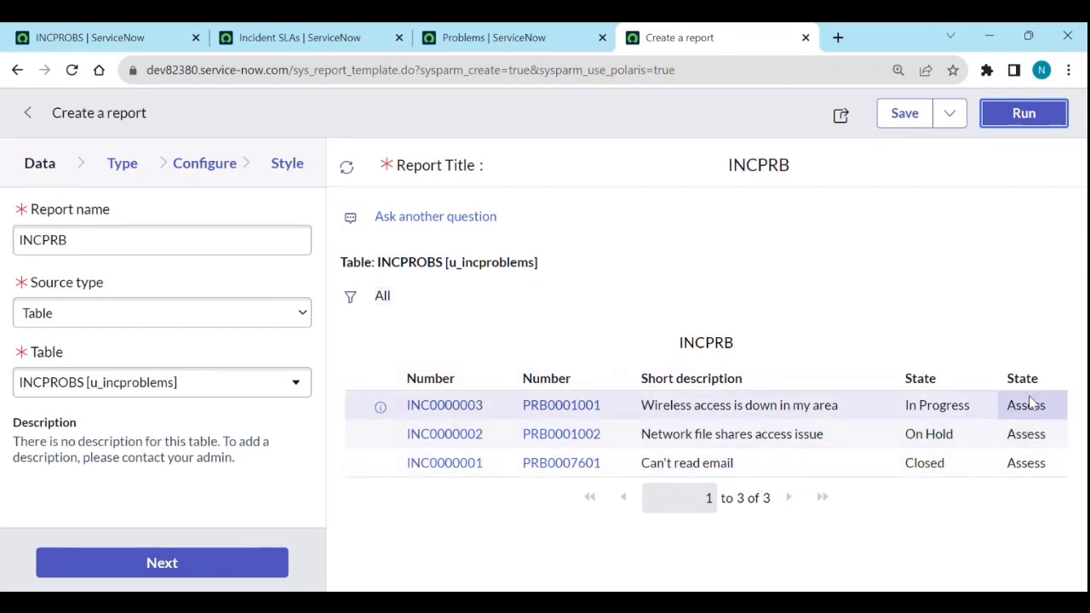
pyautogui.click(338, 40)
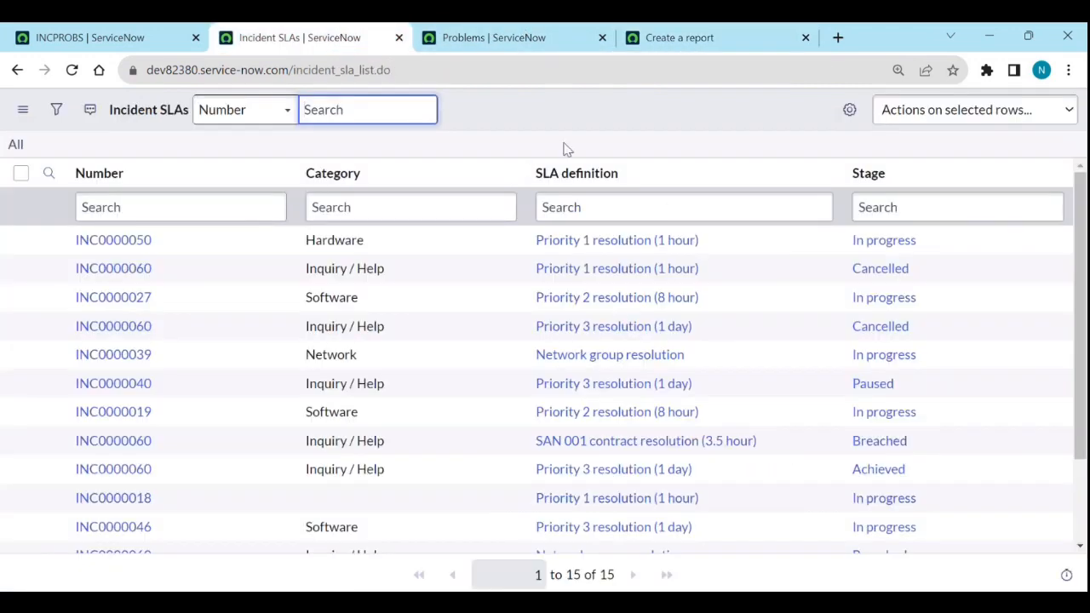
pyautogui.click(511, 38)
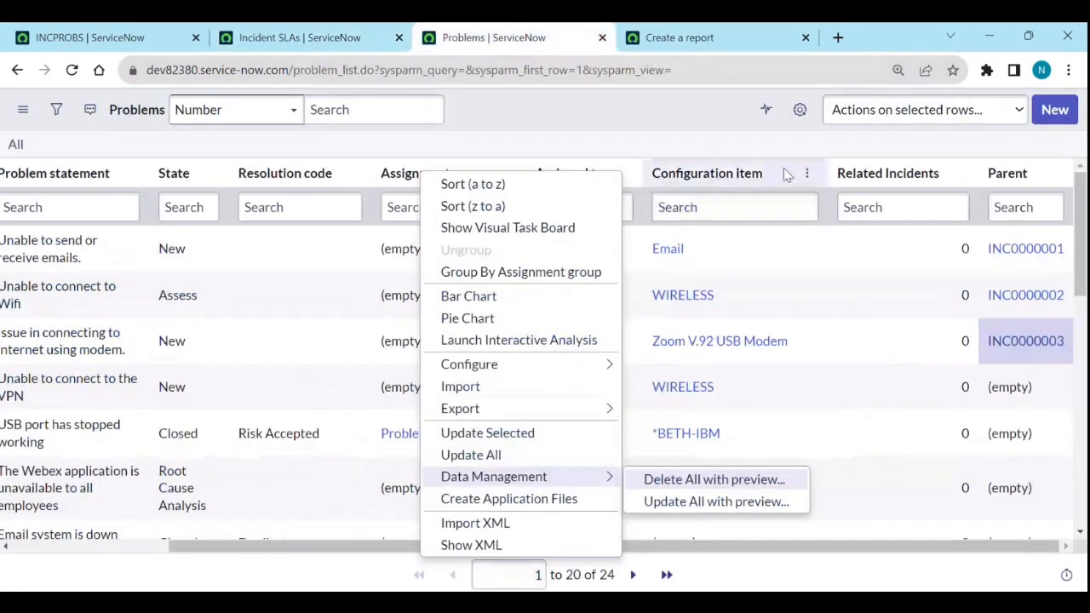
pyautogui.click(714, 38)
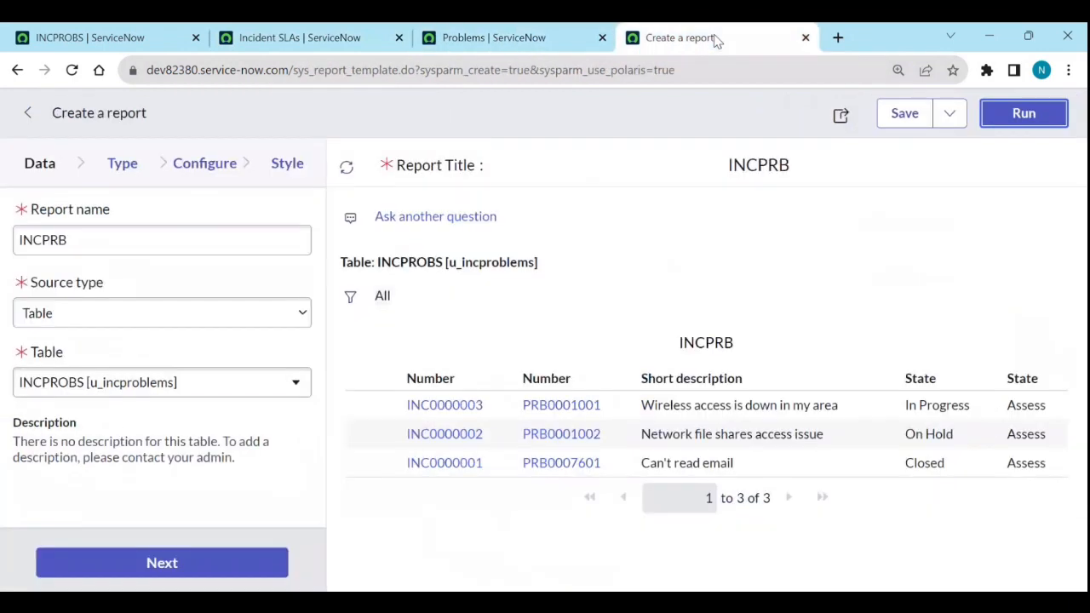
# Step: Examine the available and selected columns in the report's configuration and close the column selection without changing it
pyautogui.click(232, 164)
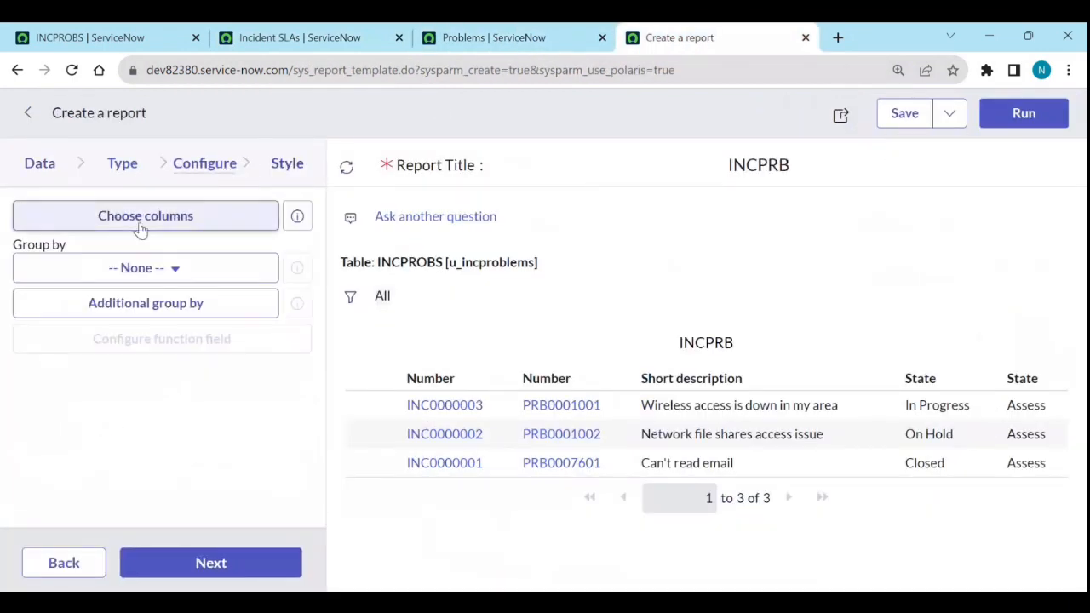
pyautogui.click(143, 217)
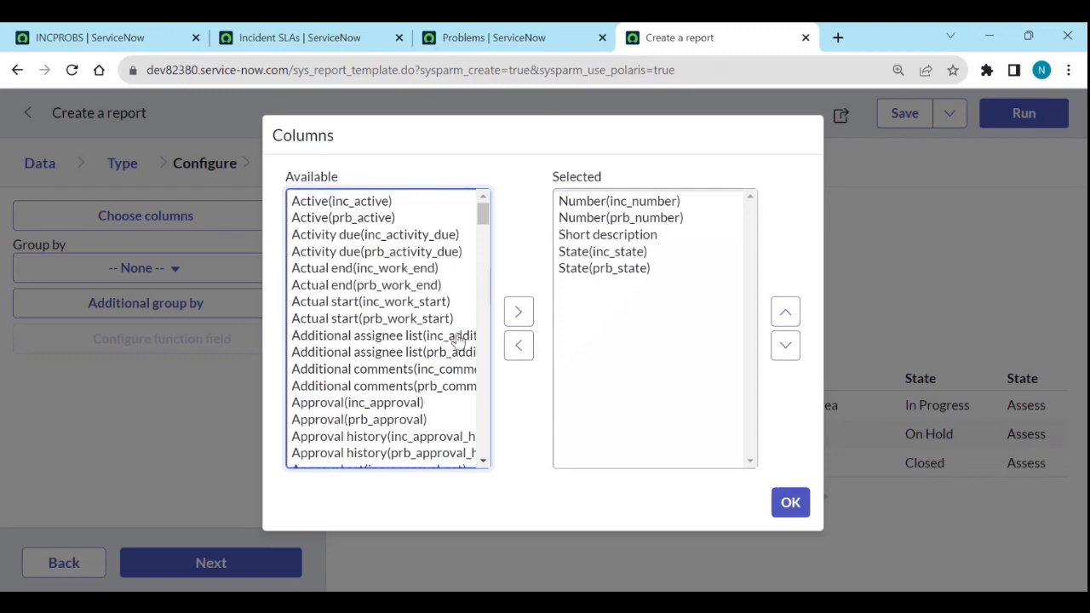
pyautogui.scroll(-6, 371, 311)
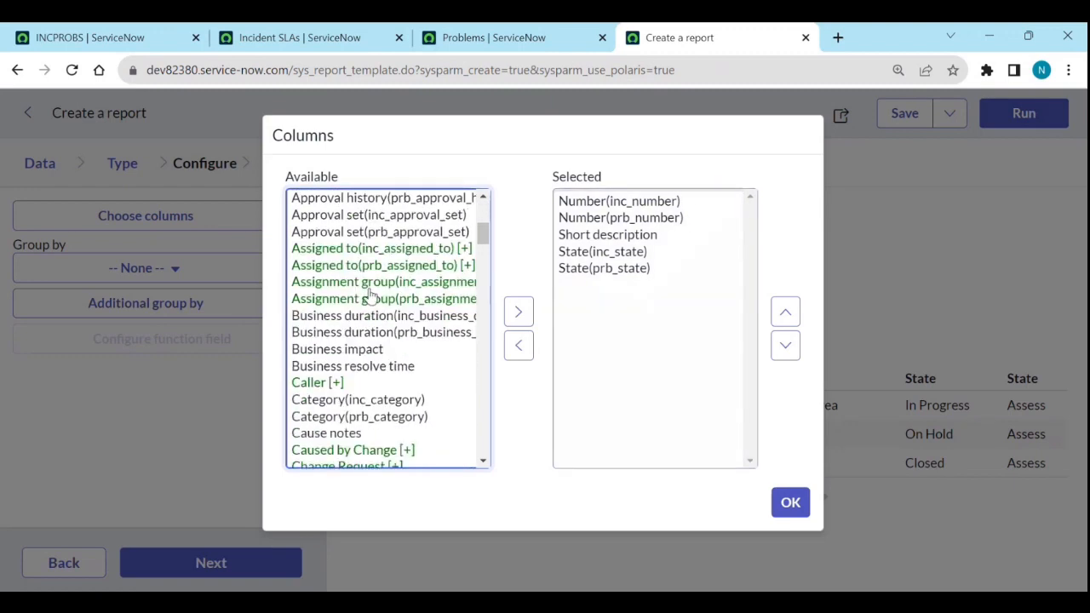
pyautogui.scroll(-15, 371, 316)
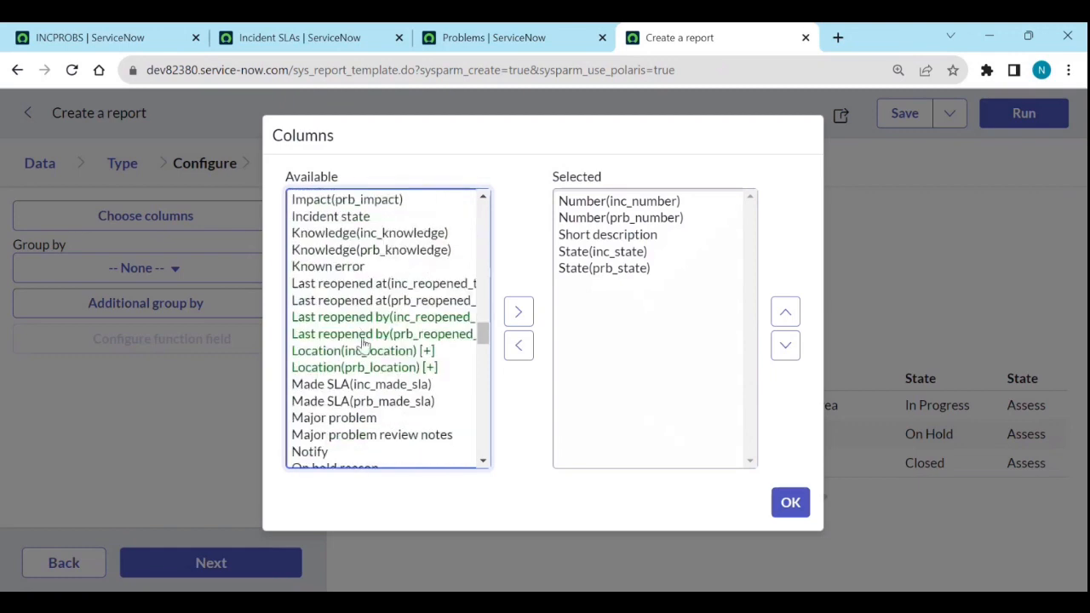
pyautogui.scroll(-10, 364, 354)
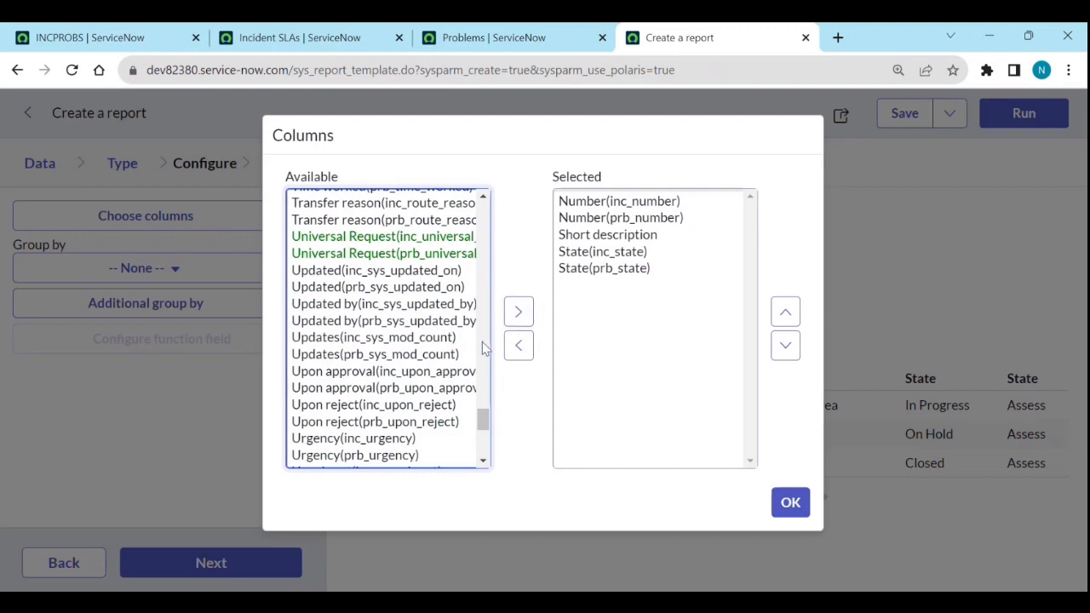
pyautogui.click(791, 503)
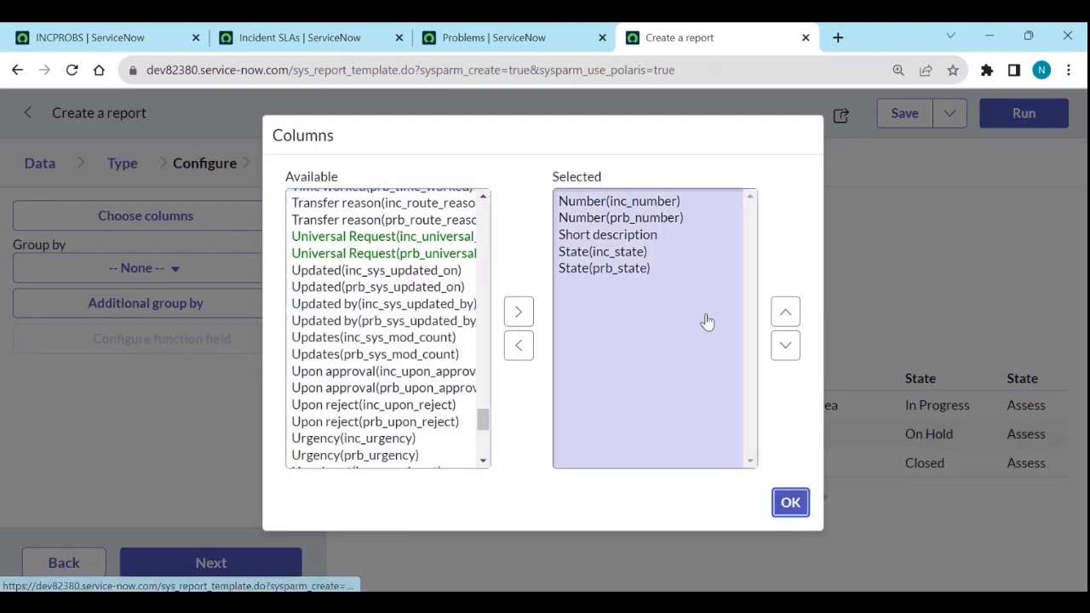
pyautogui.click(804, 511)
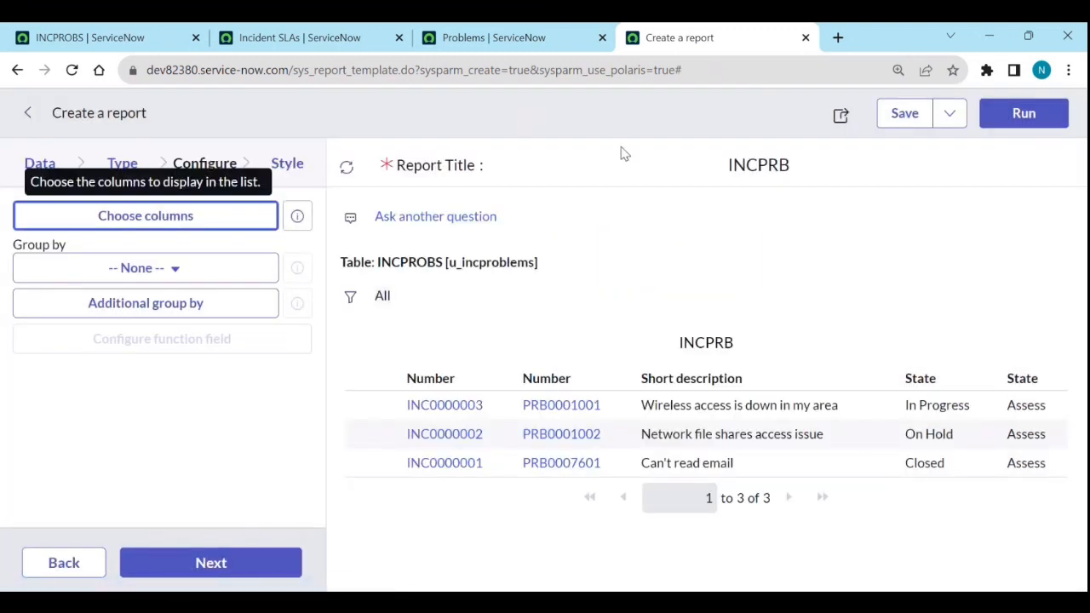
# Step: Return from the report to the u_incproblems database view record and open its incident view table
pyautogui.click(336, 37)
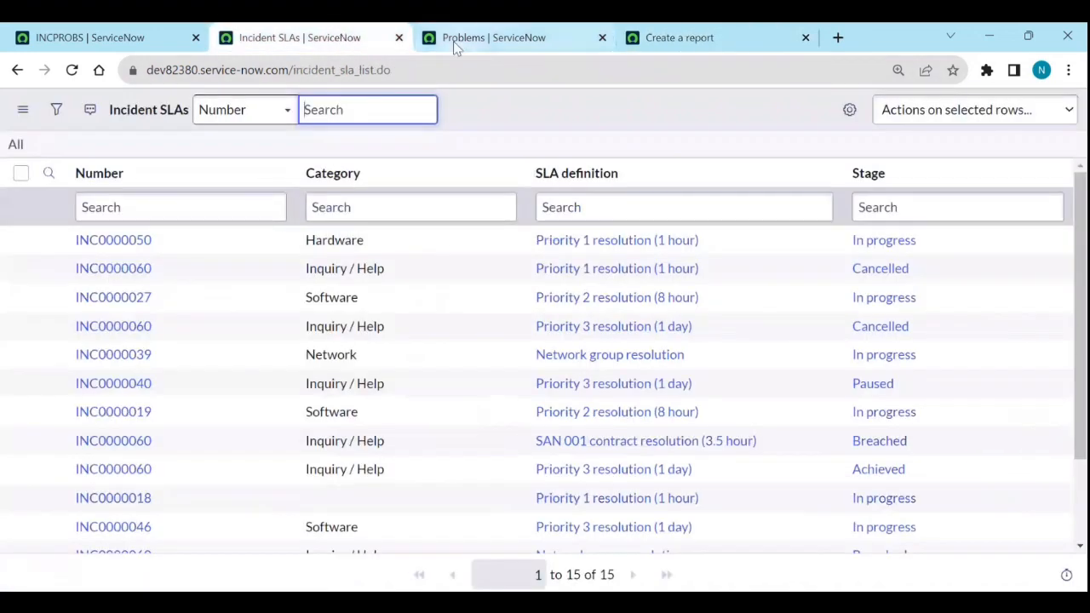
pyautogui.click(156, 32)
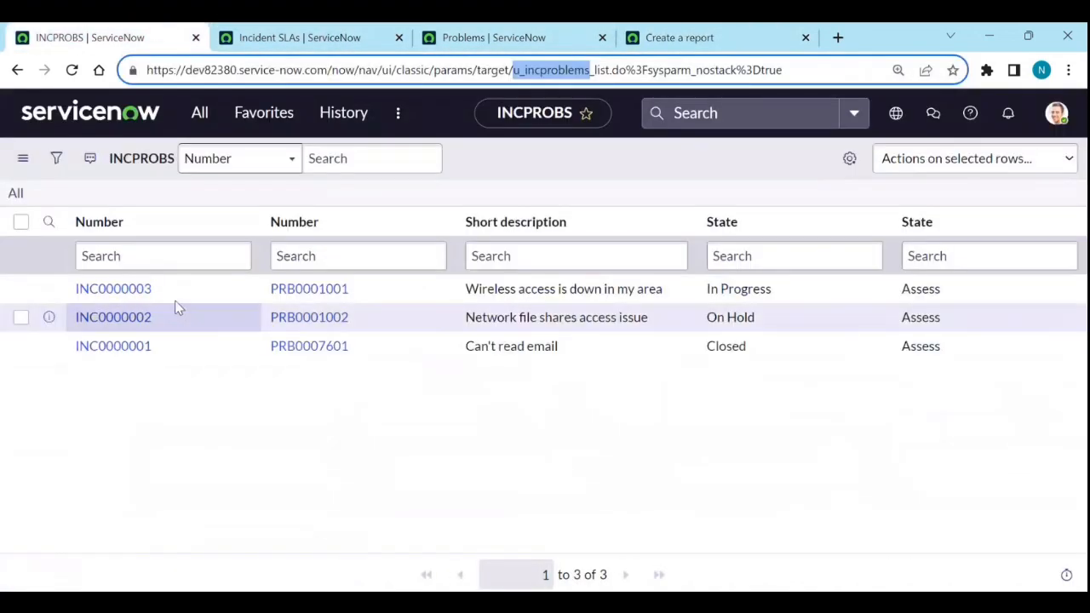
pyautogui.click(17, 70)
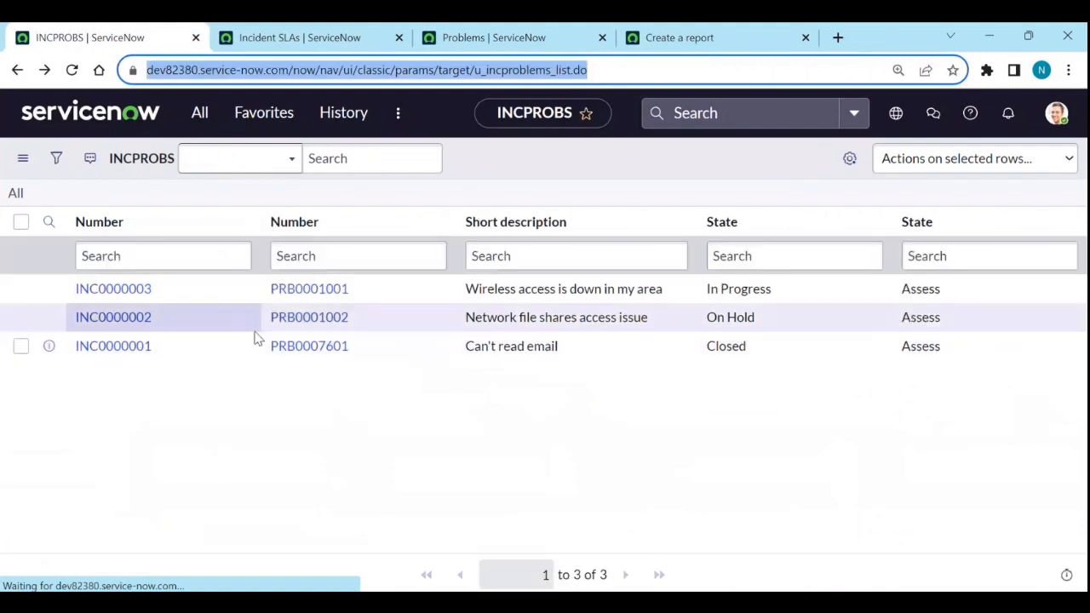
pyautogui.click(17, 70)
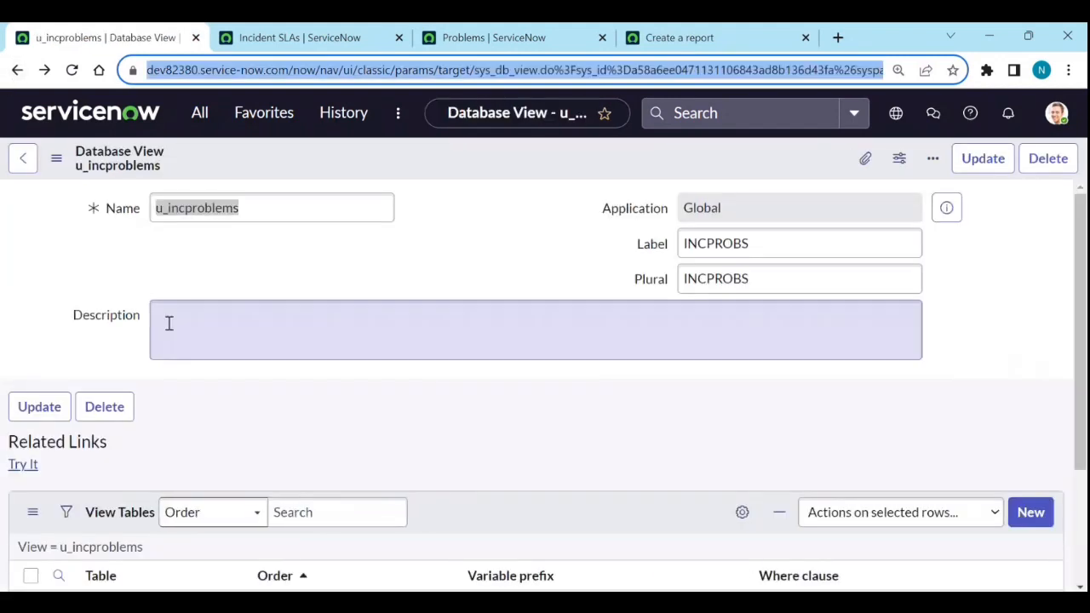
pyautogui.scroll(-3, 267, 358)
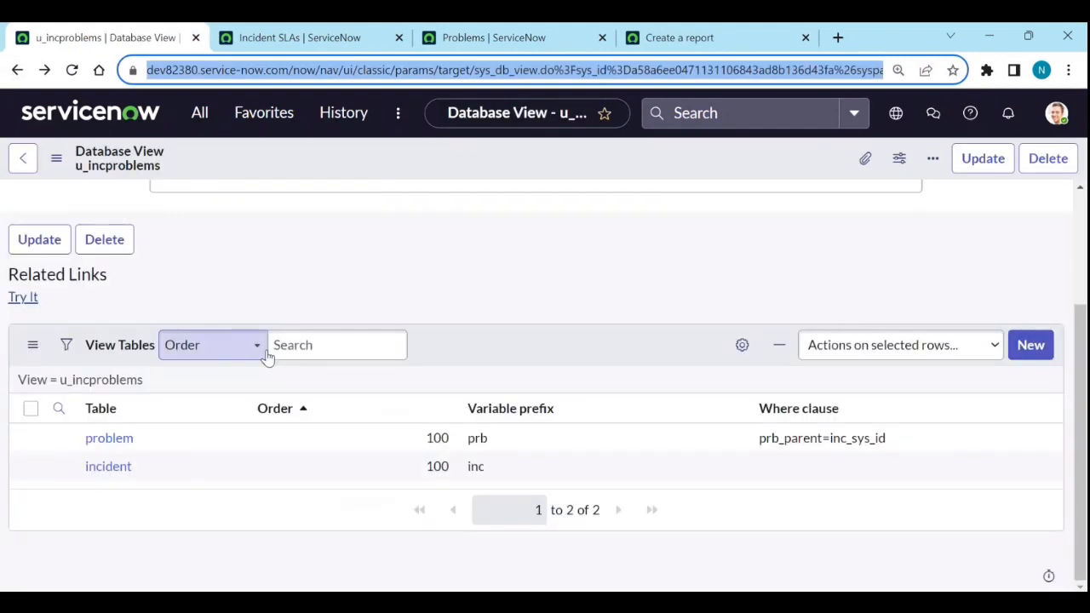
pyautogui.click(125, 473)
pyautogui.click(122, 474)
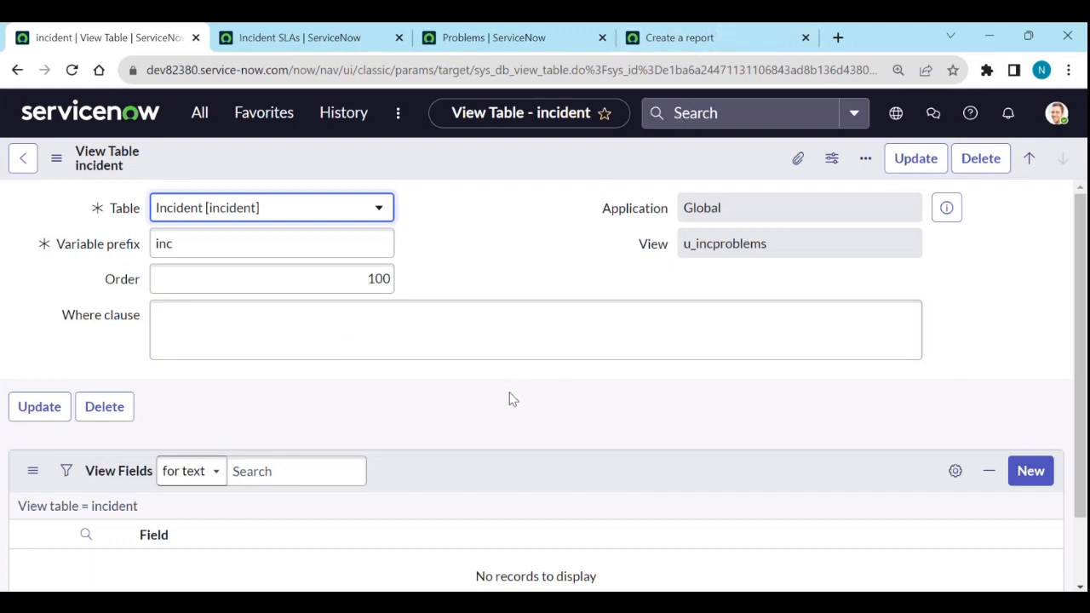
# Step: Add Number as a view field of the incident view table and submit it
pyautogui.click(1019, 475)
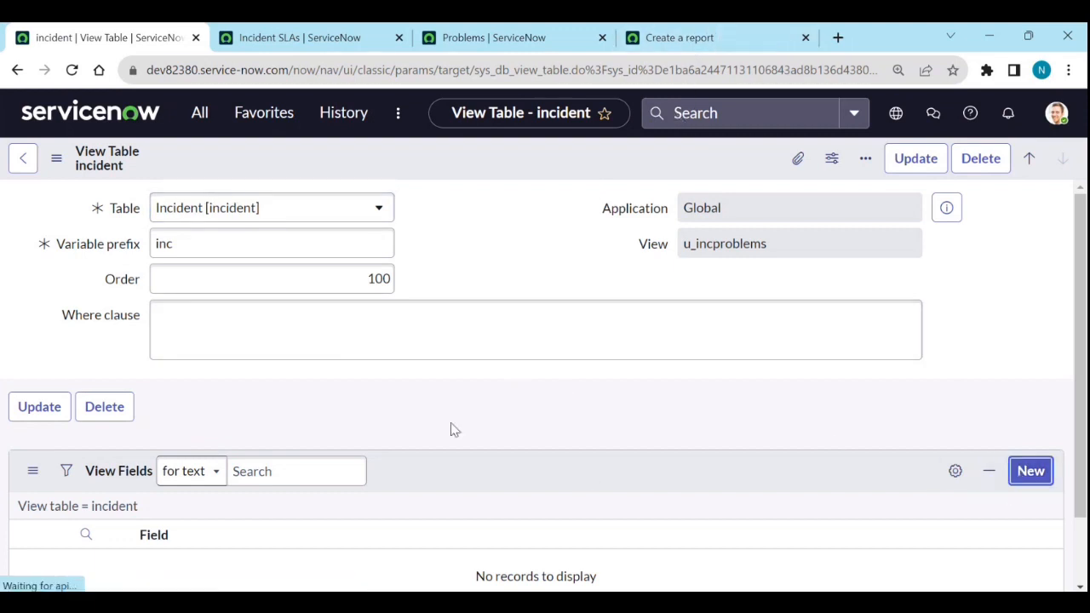
pyautogui.click(233, 214)
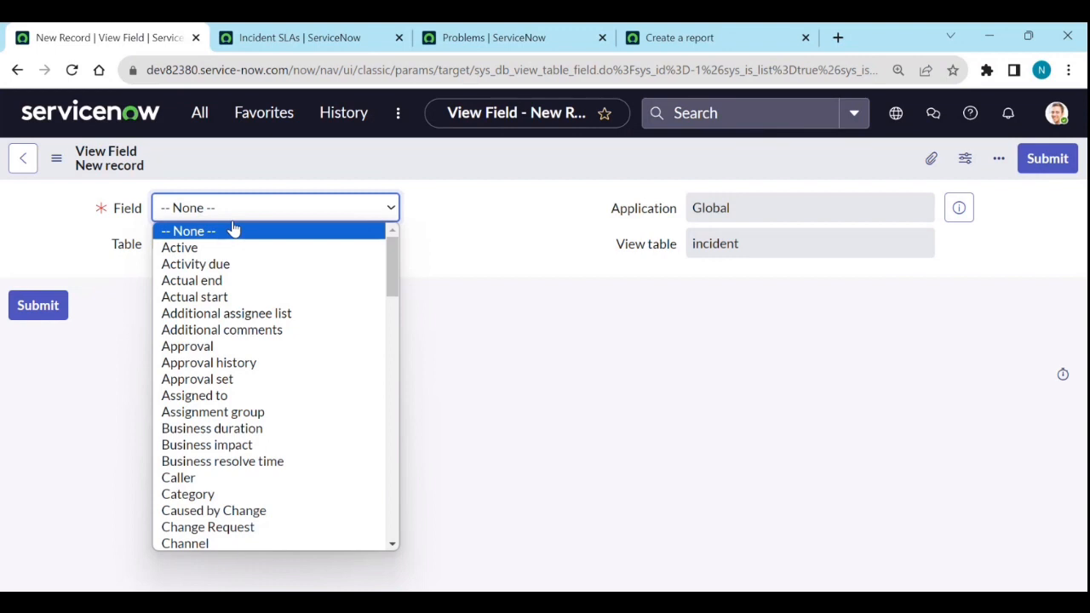
pyautogui.write('nu')
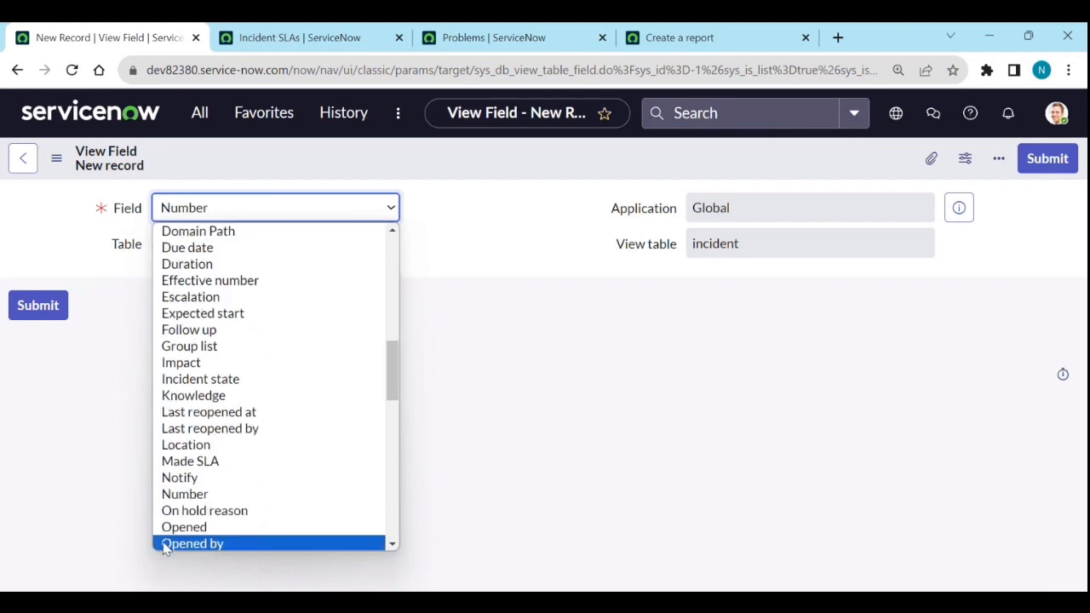
pyautogui.click(175, 494)
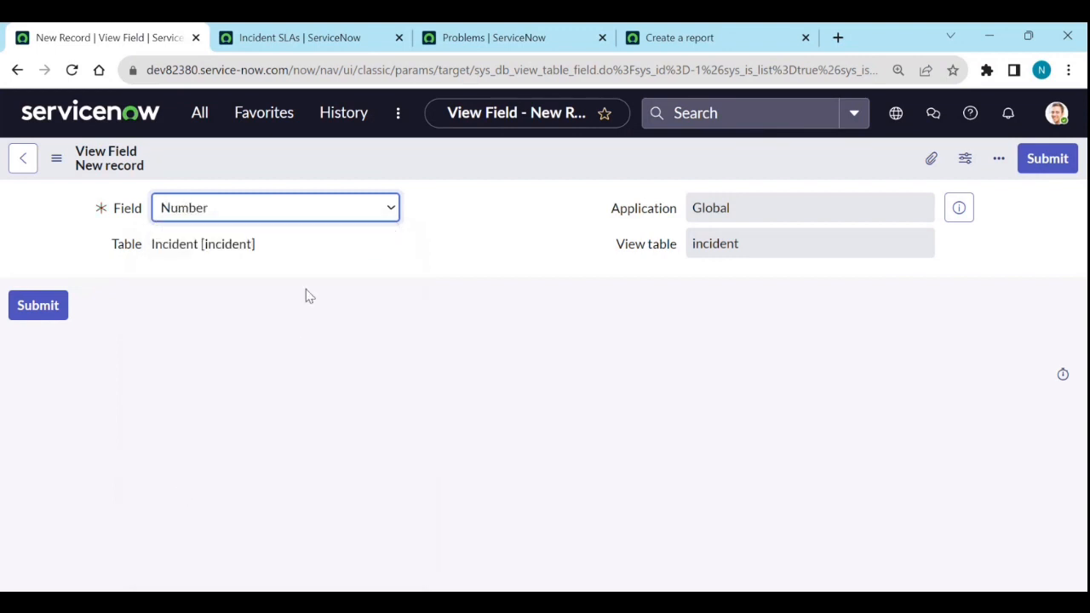
pyautogui.click(1049, 158)
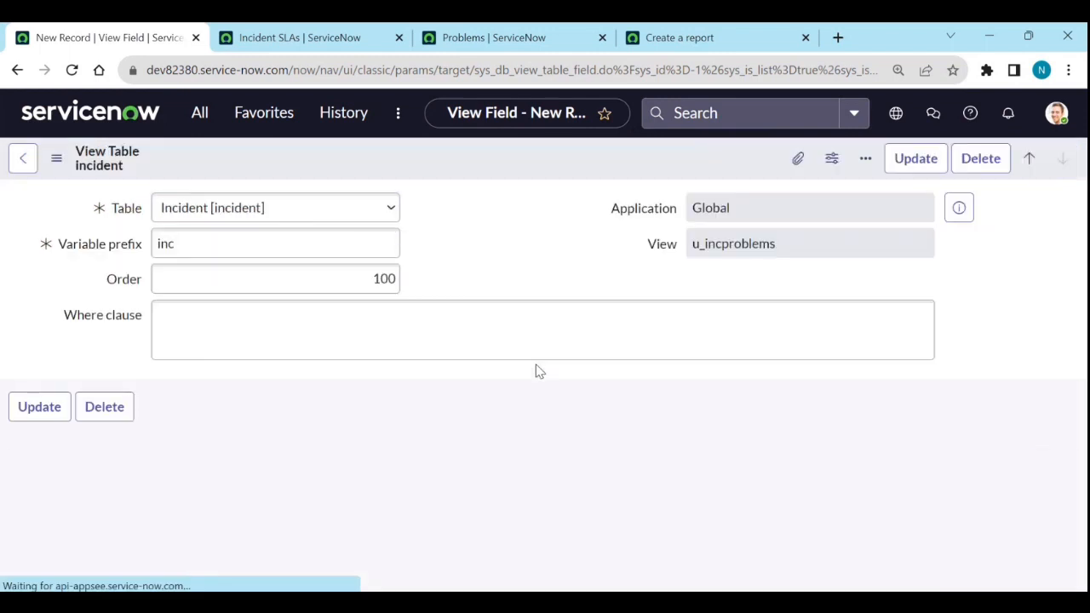
# Step: Add Short description as another view field of the incident view table and submit it
pyautogui.scroll(-1, 511, 426)
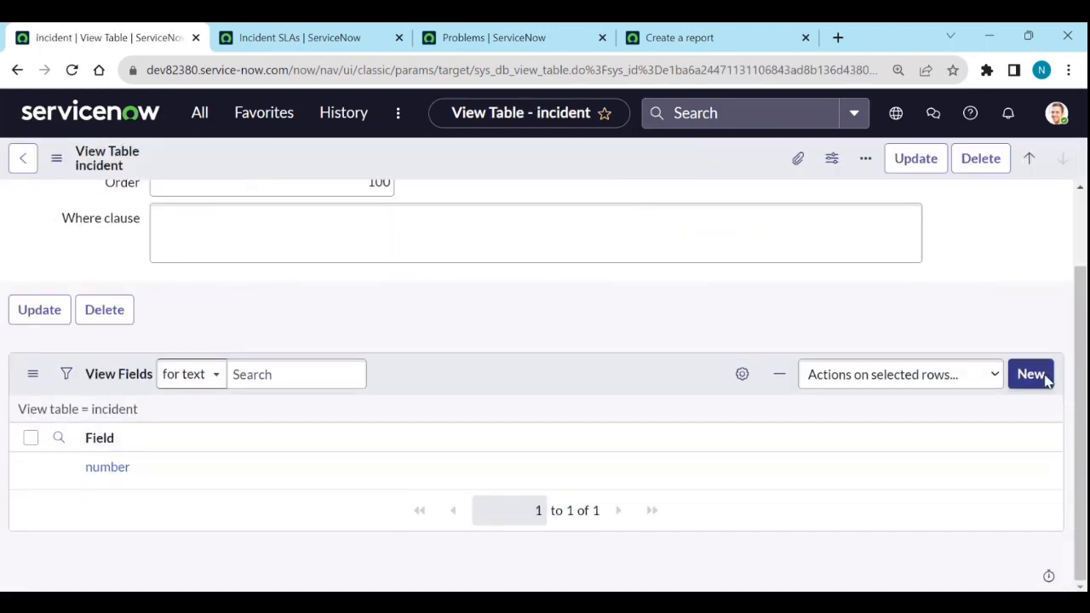
pyautogui.click(1041, 377)
pyautogui.click(281, 212)
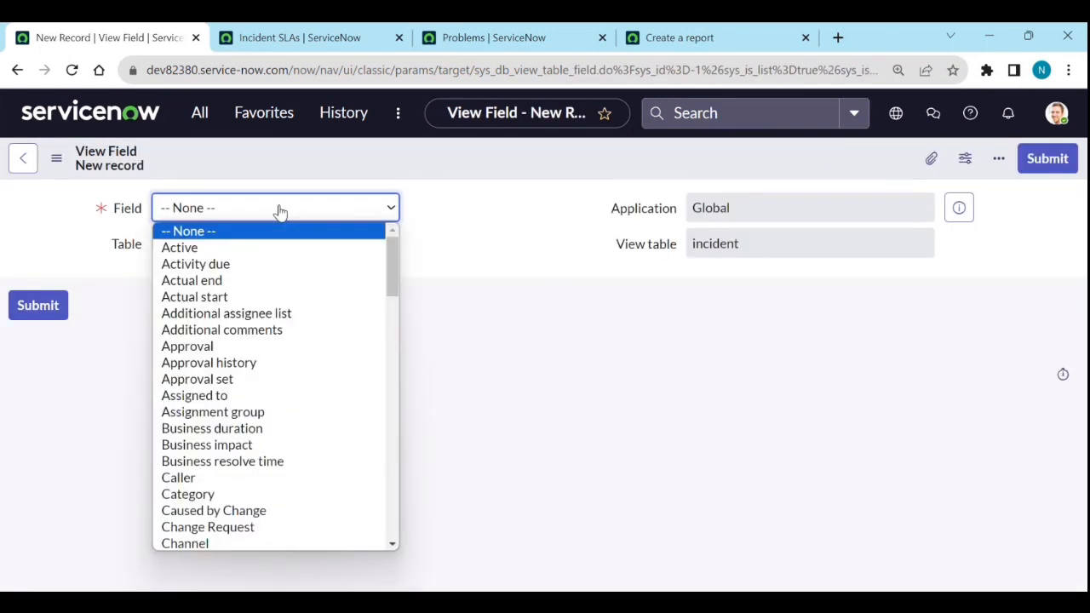
pyautogui.write('sh')
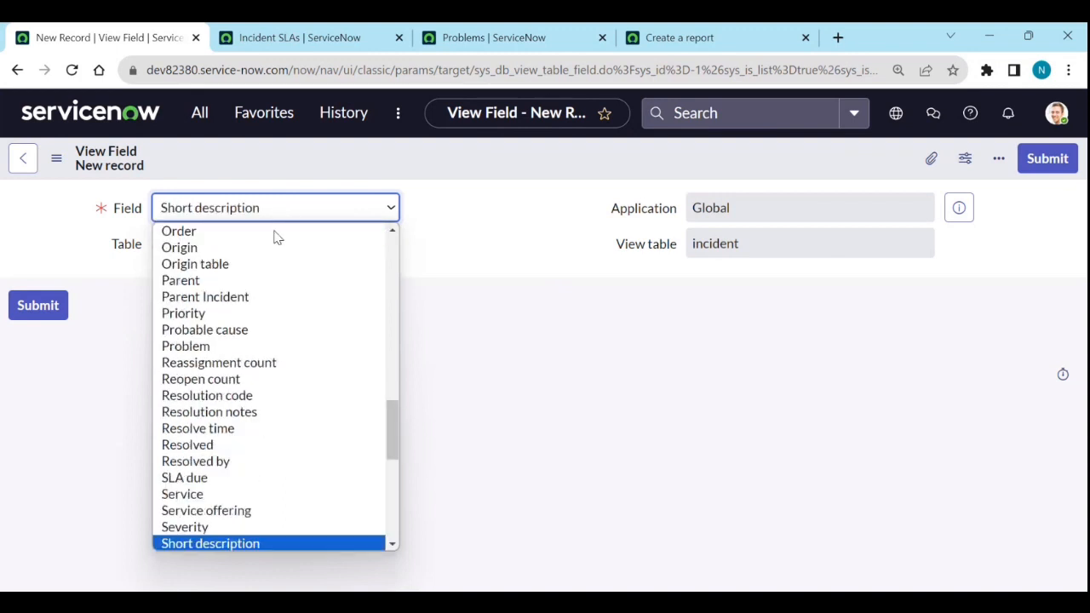
pyautogui.click(265, 545)
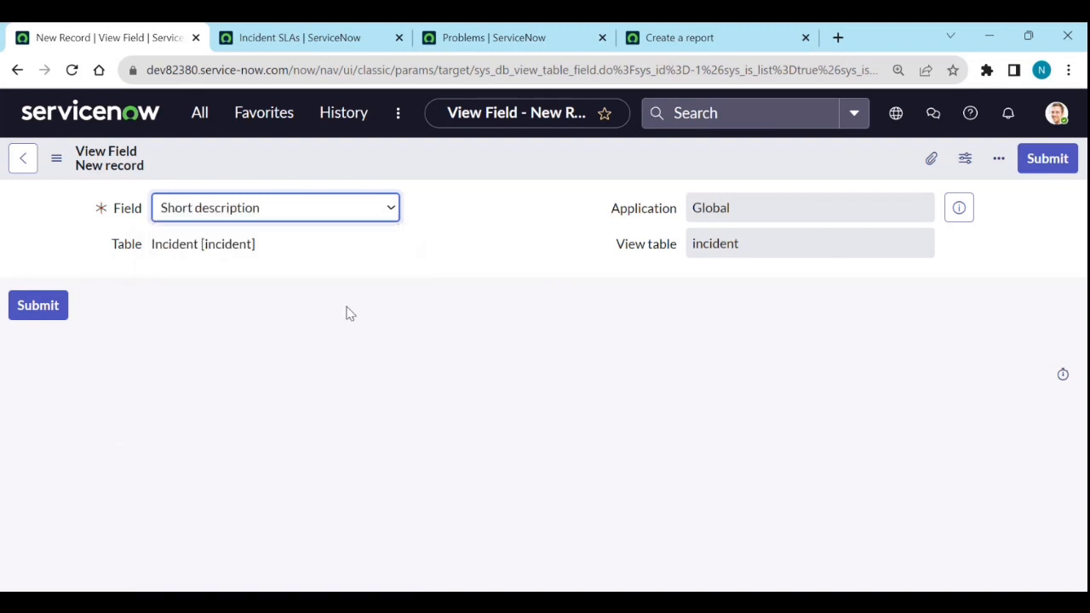
pyautogui.click(1046, 170)
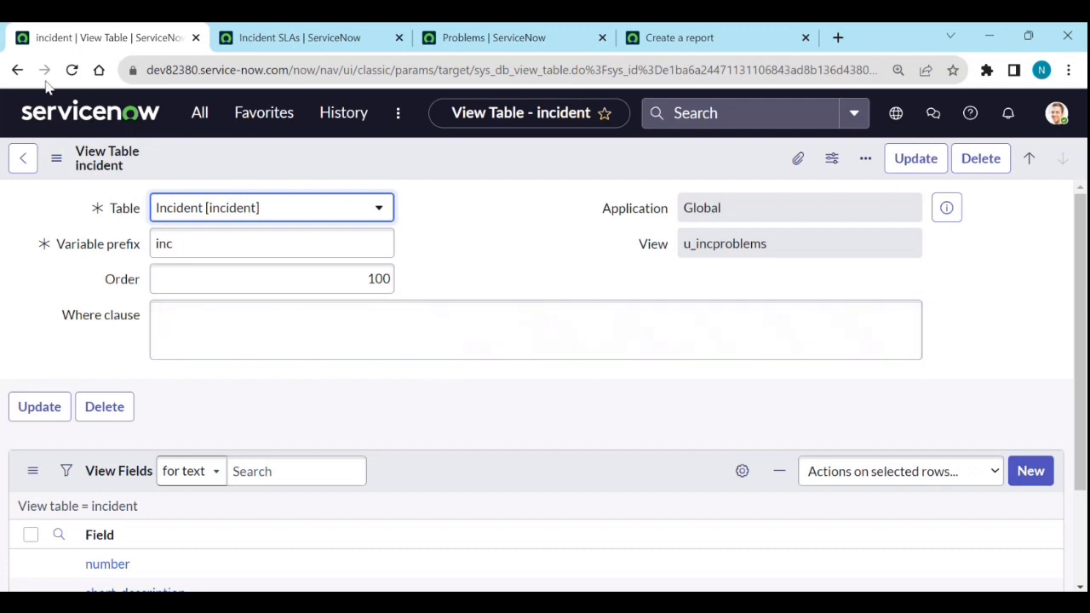
# Step: Go back to the u_incproblems database view record and open its problem view table
pyautogui.click(17, 72)
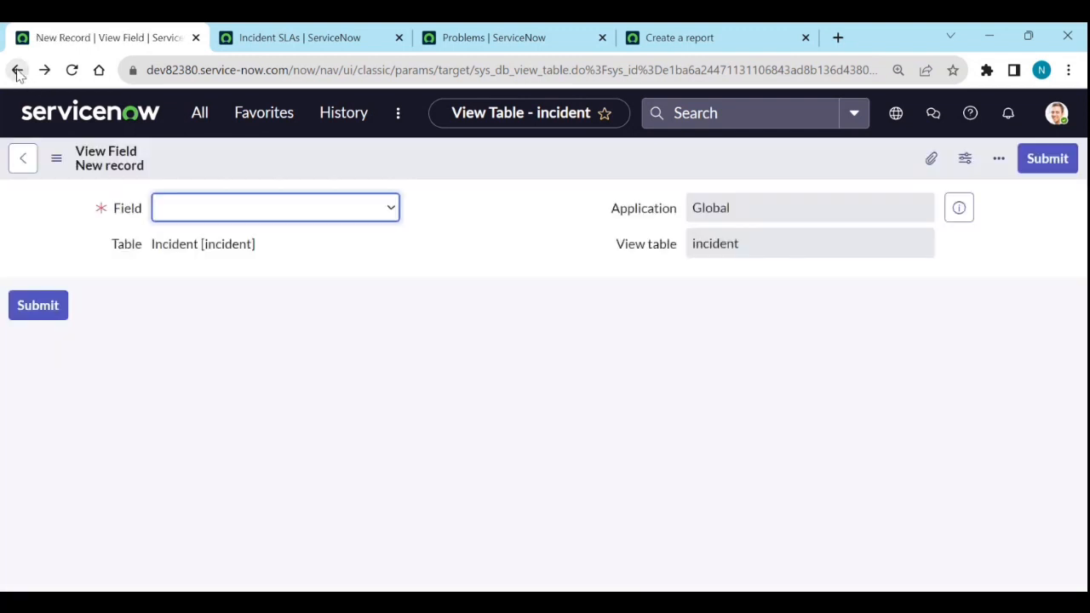
pyautogui.click(20, 75)
pyautogui.click(20, 75)
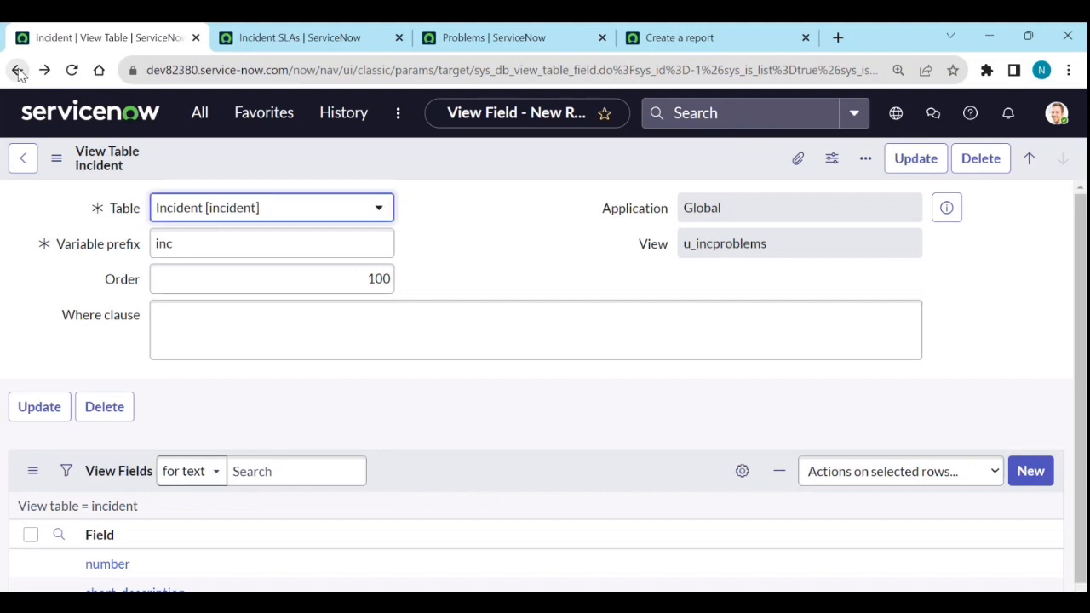
pyautogui.click(18, 72)
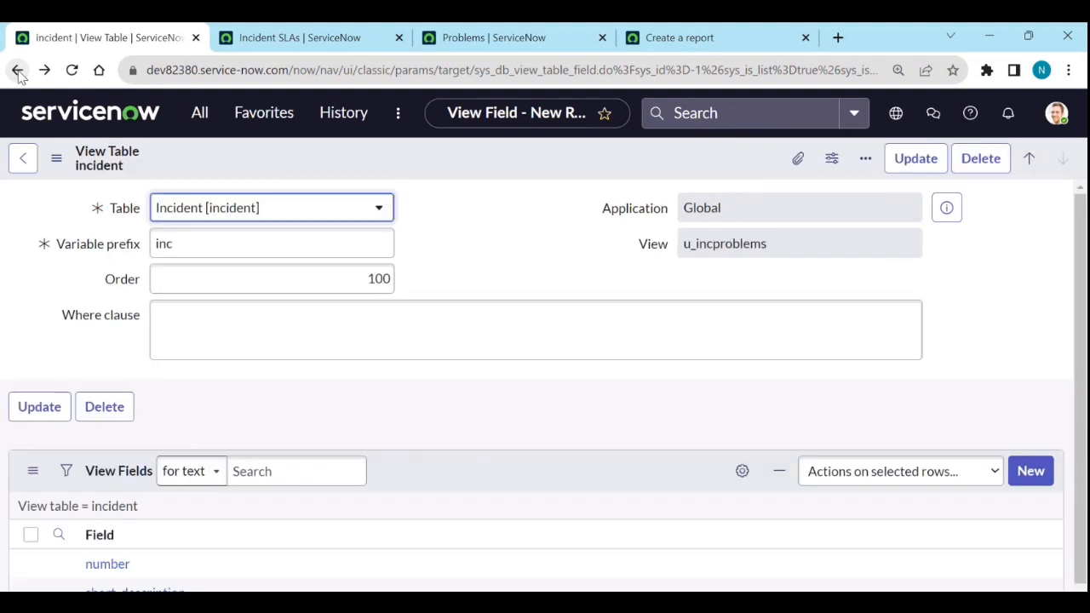
pyautogui.click(18, 72)
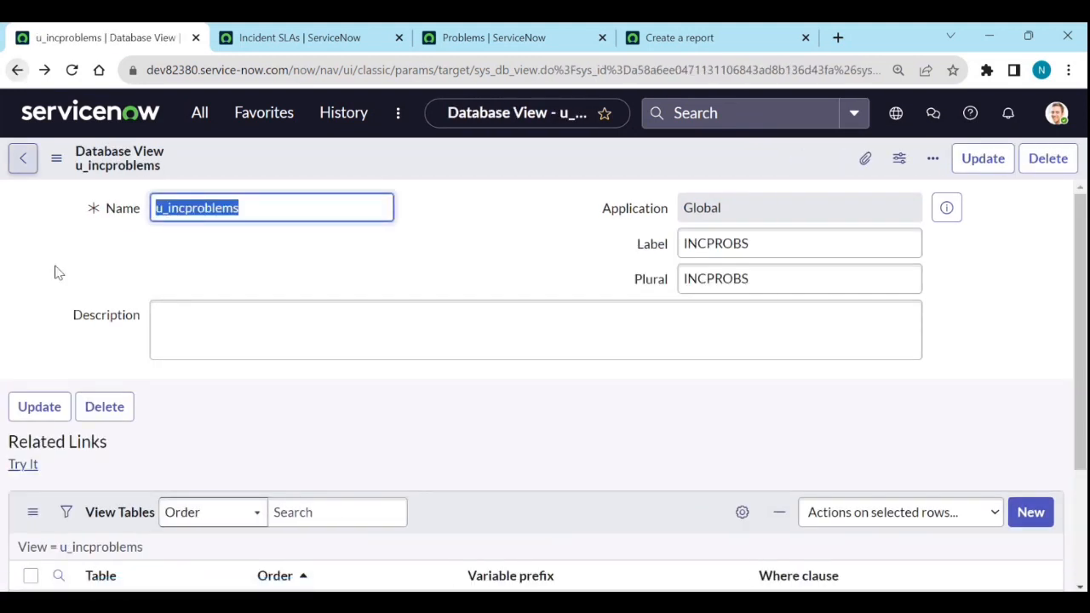
pyautogui.scroll(-2, 171, 414)
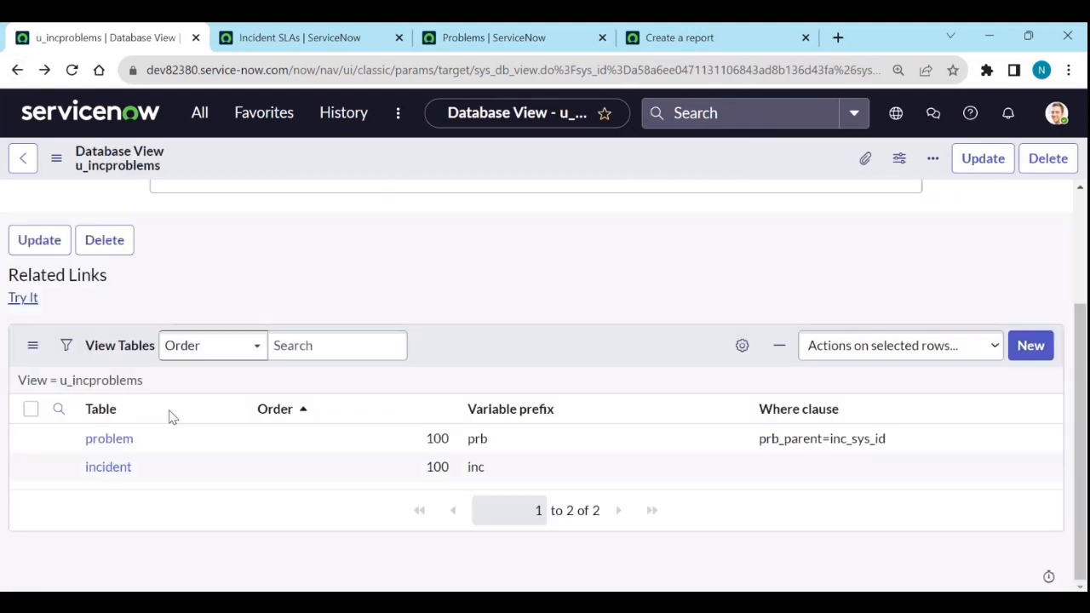
pyautogui.click(122, 452)
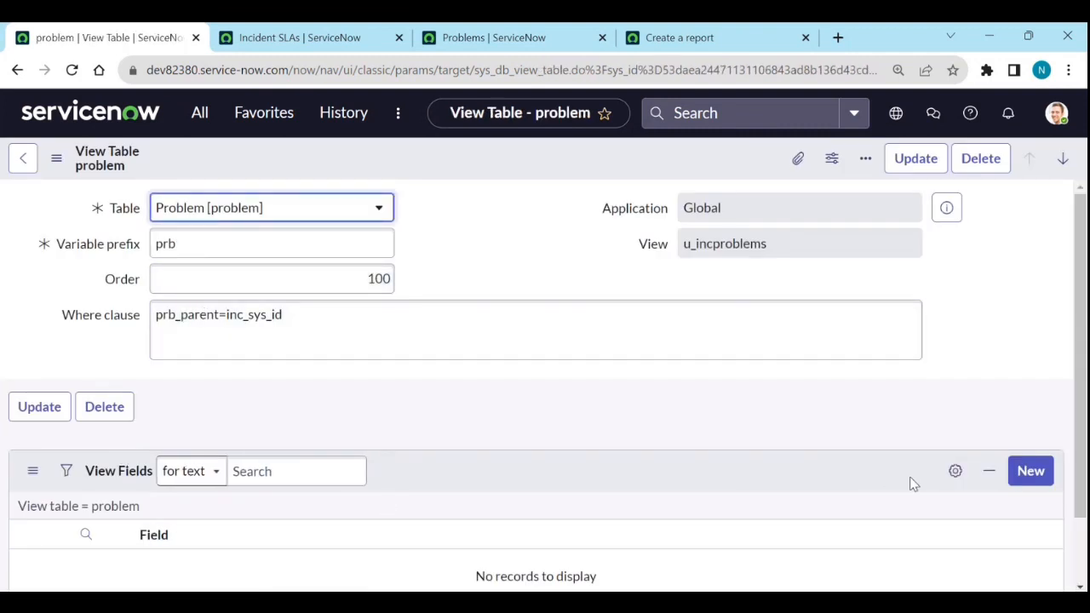
# Step: Add Number as a view field of the problem view table and submit it
pyautogui.click(1034, 474)
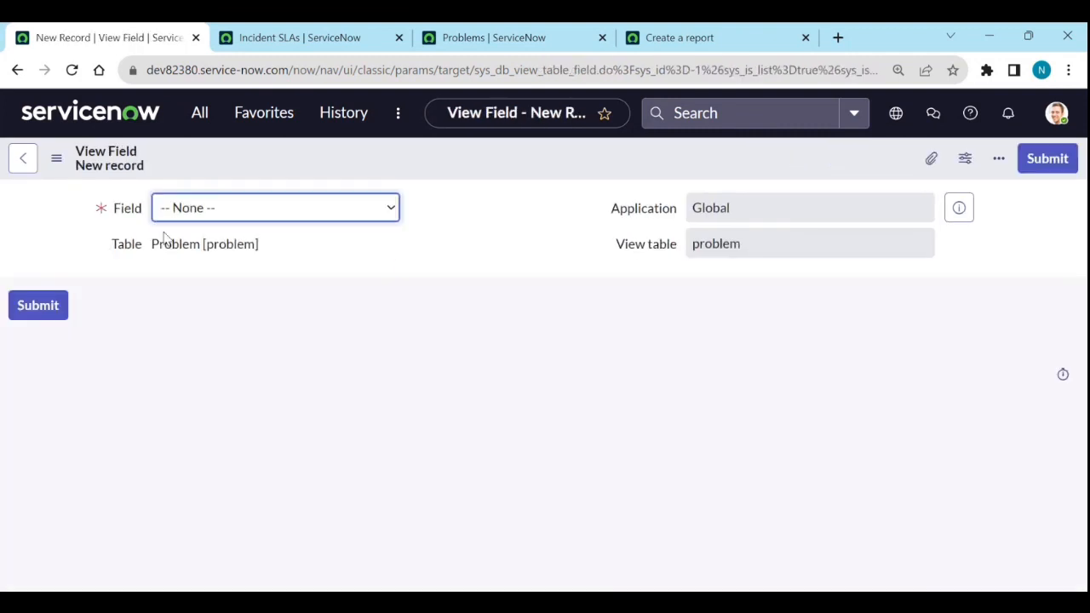
pyautogui.click(191, 208)
pyautogui.press('n')
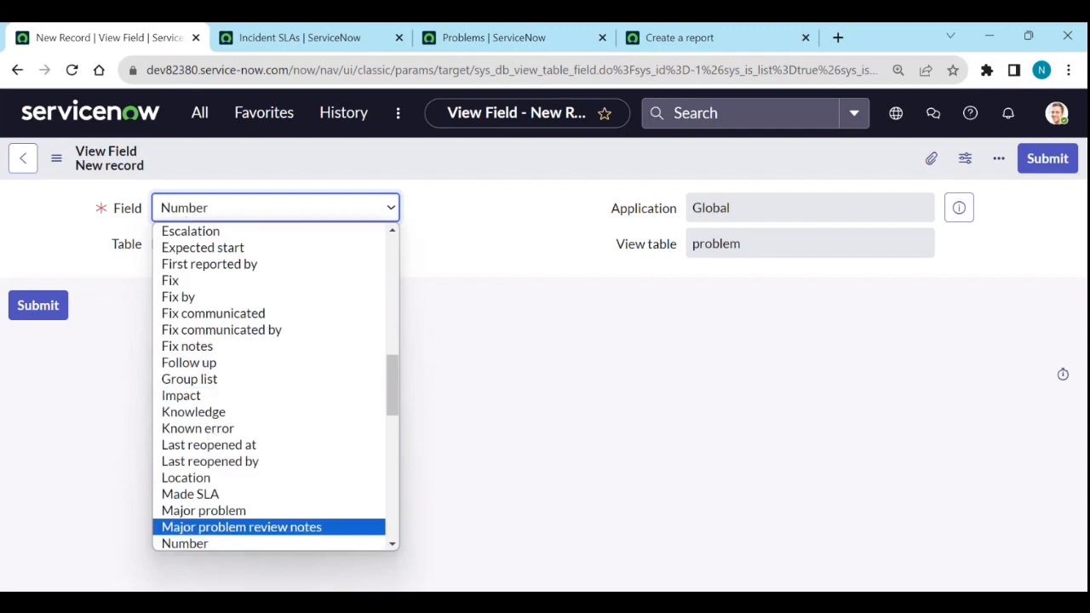
pyautogui.click(194, 515)
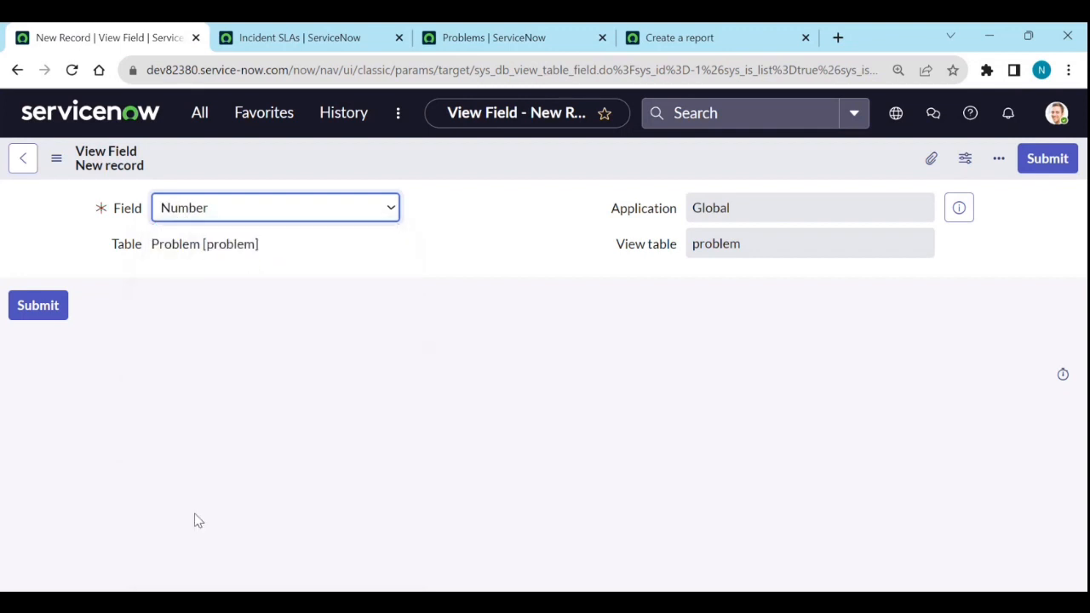
pyautogui.click(1030, 158)
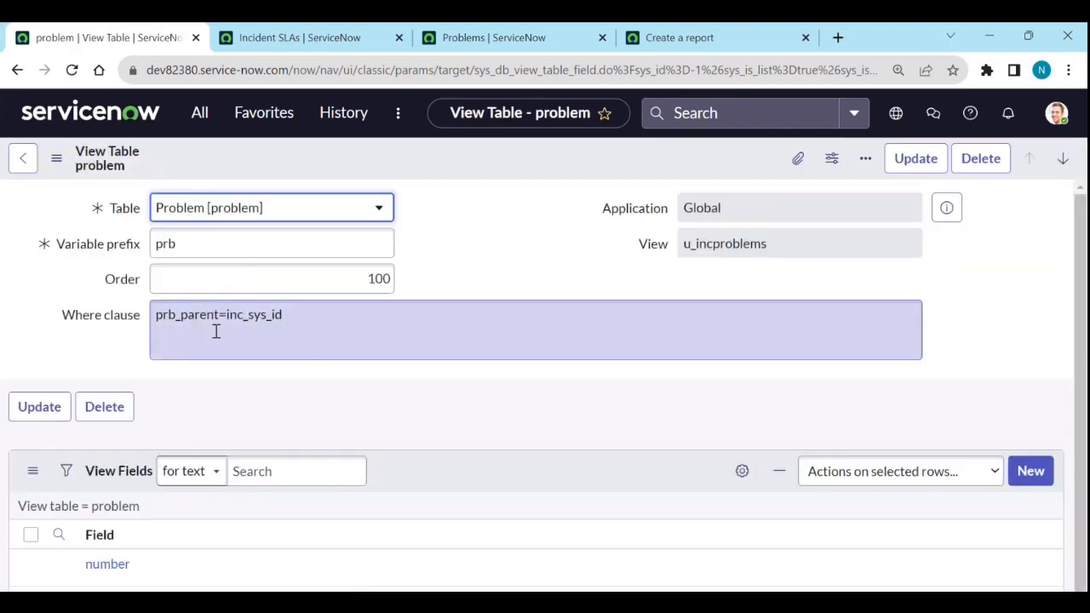
# Step: Go back to the u_incproblems database view record and test the view with Try It
pyautogui.click(16, 70)
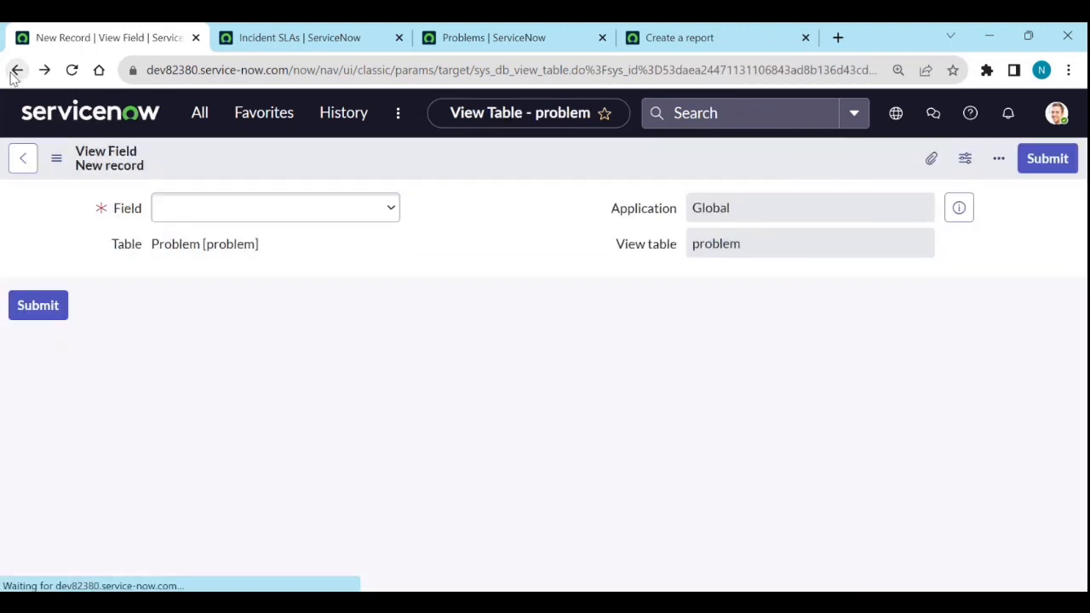
pyautogui.click(12, 75)
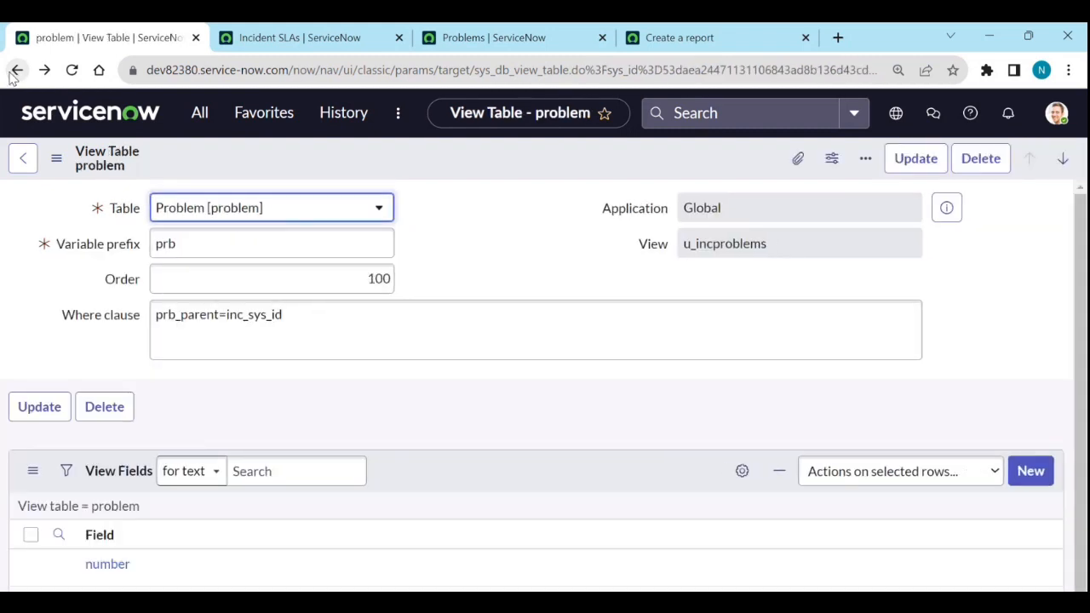
pyautogui.click(16, 71)
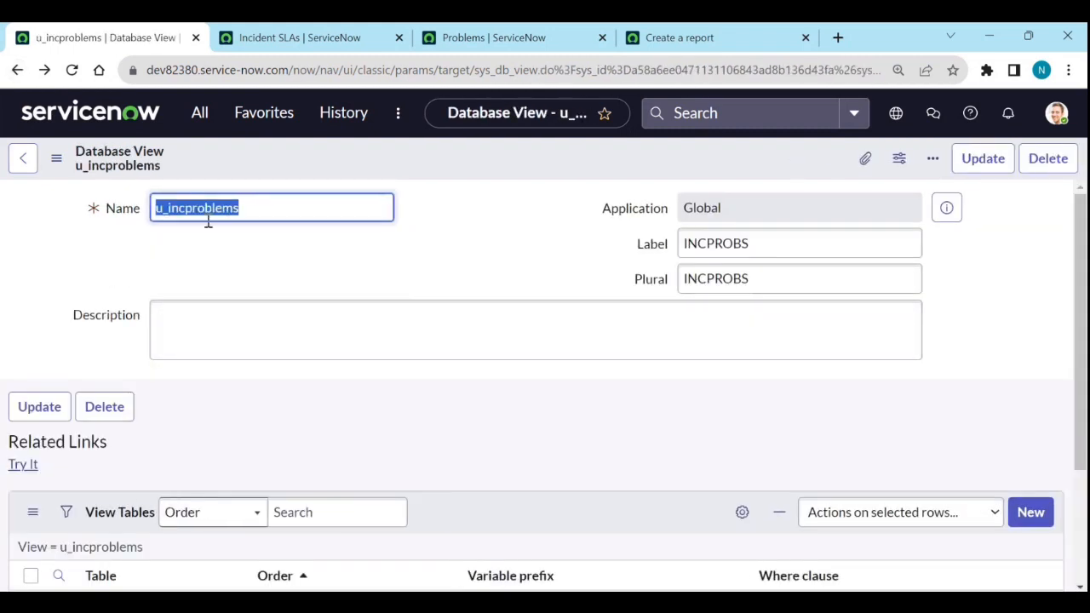
pyautogui.click(28, 466)
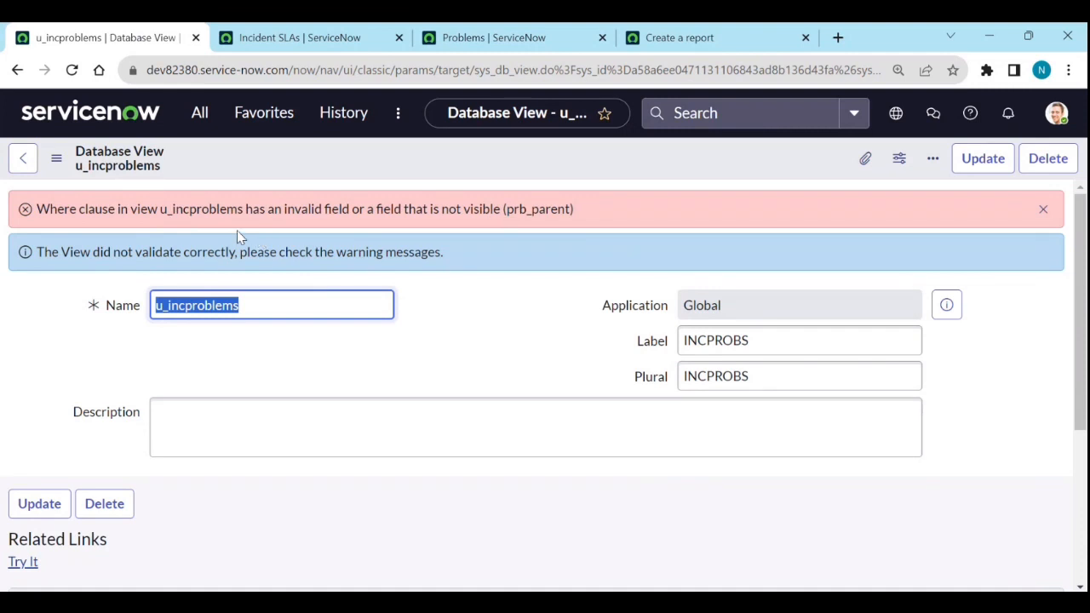
# Step: Open the problem view table of the u_incproblems database view in a new browser tab
pyautogui.scroll(-3, 256, 411)
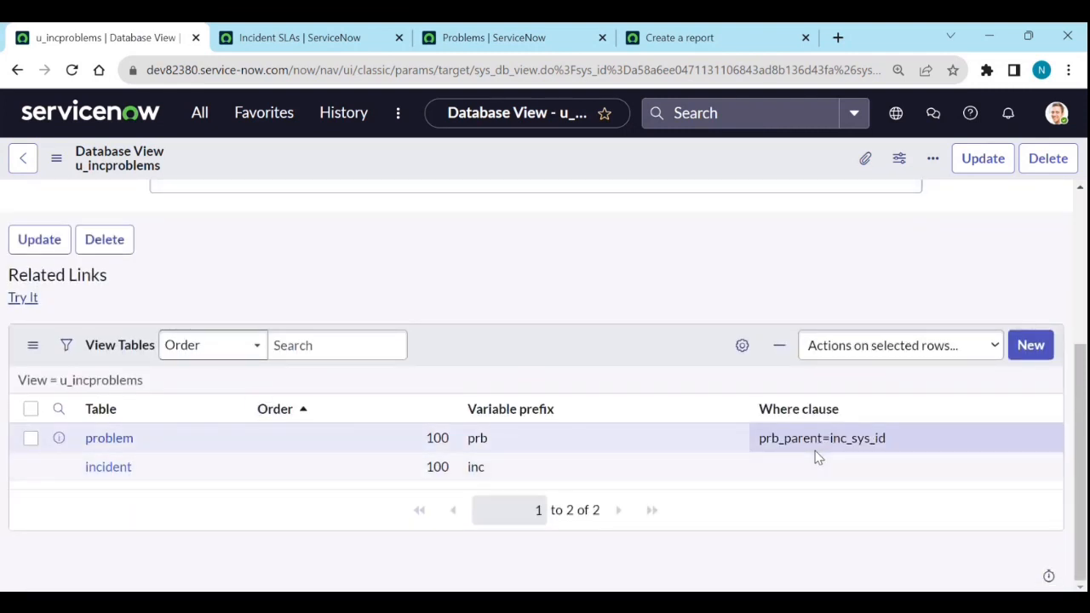
pyautogui.middleClick(110, 453)
pyautogui.click(762, 37)
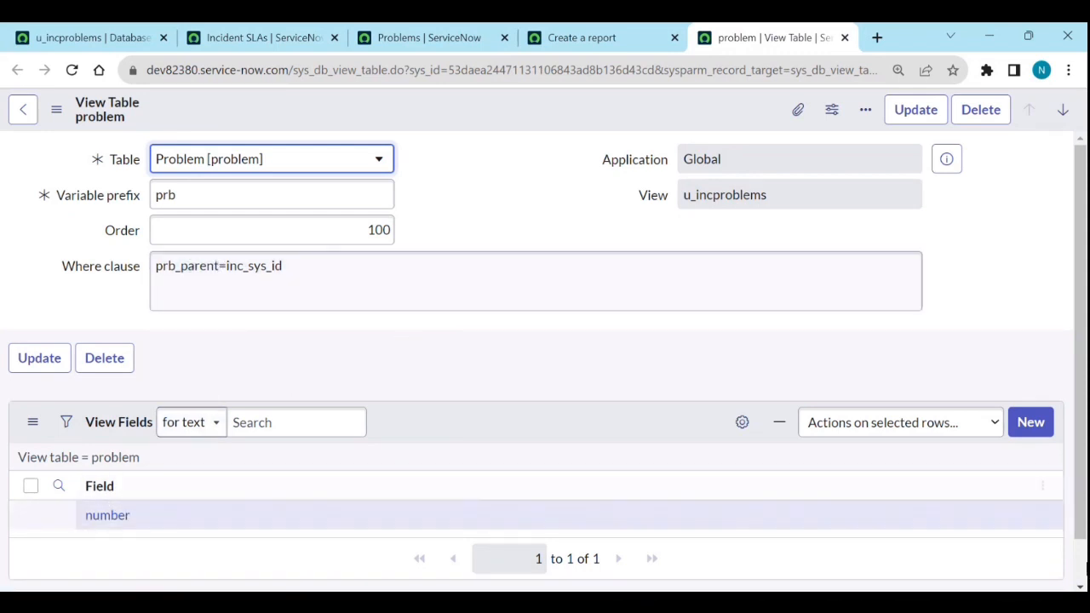
# Step: Add Parent as a view field of the problem view table and submit it
pyautogui.click(1028, 434)
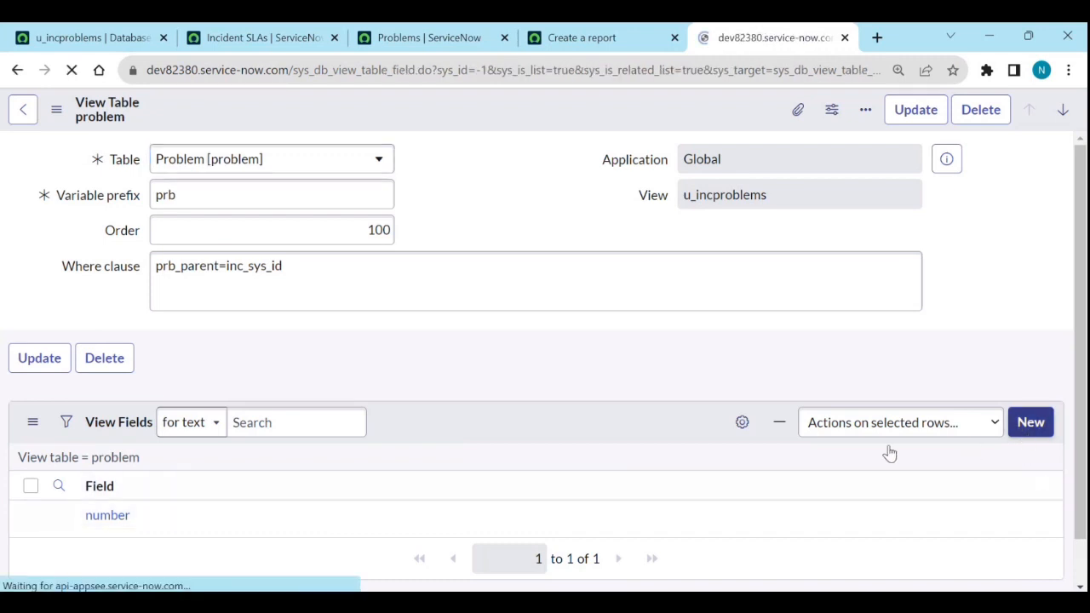
pyautogui.click(236, 170)
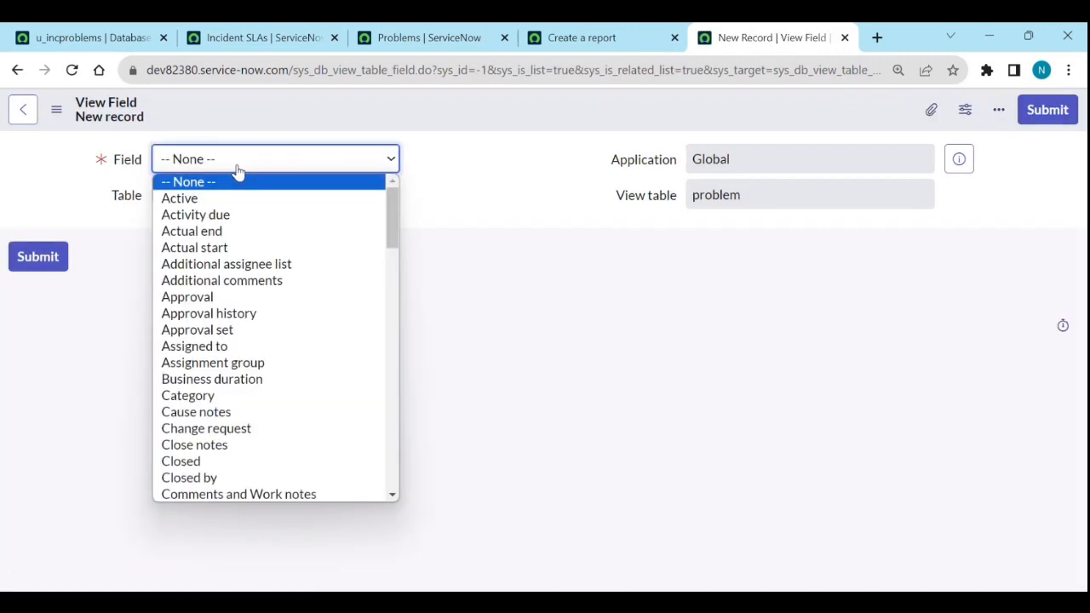
pyautogui.press('p')
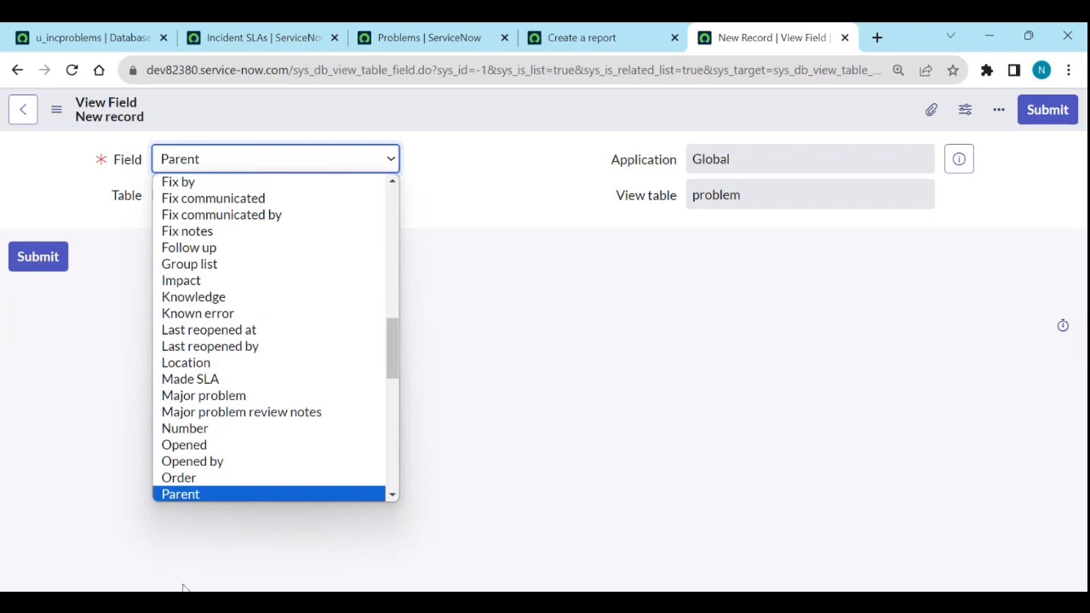
pyautogui.click(182, 495)
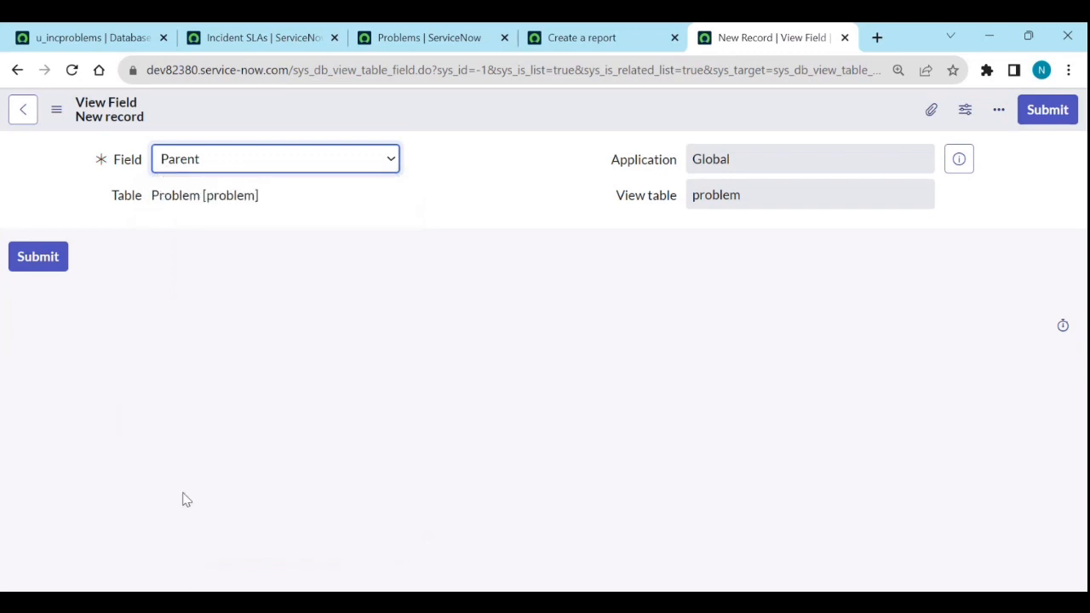
pyautogui.click(1064, 112)
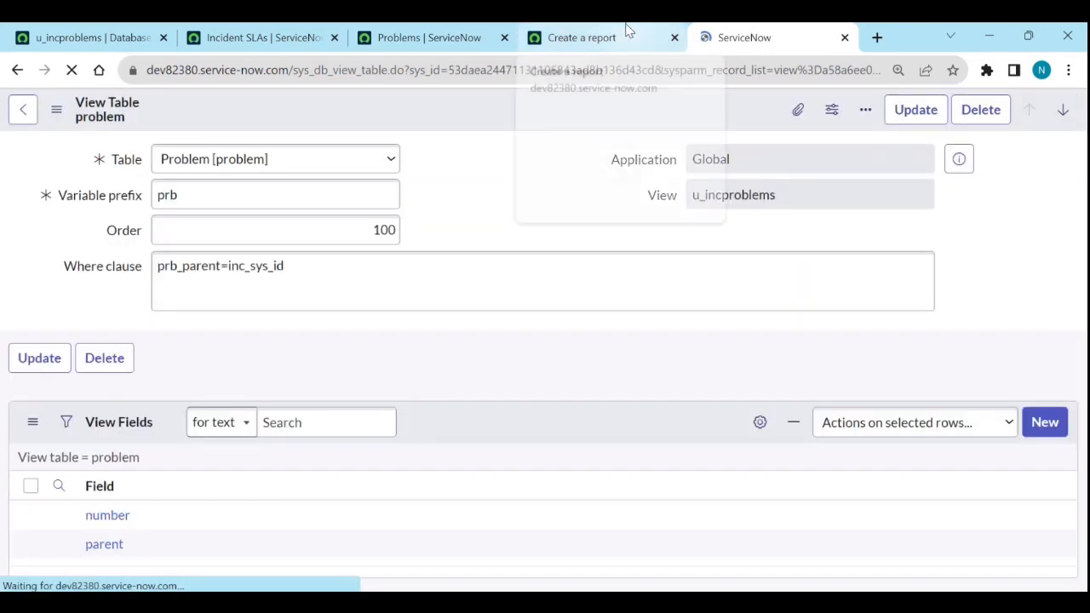
# Step: Return to the u_incproblems database view record and test the view again with Try It
pyautogui.click(132, 44)
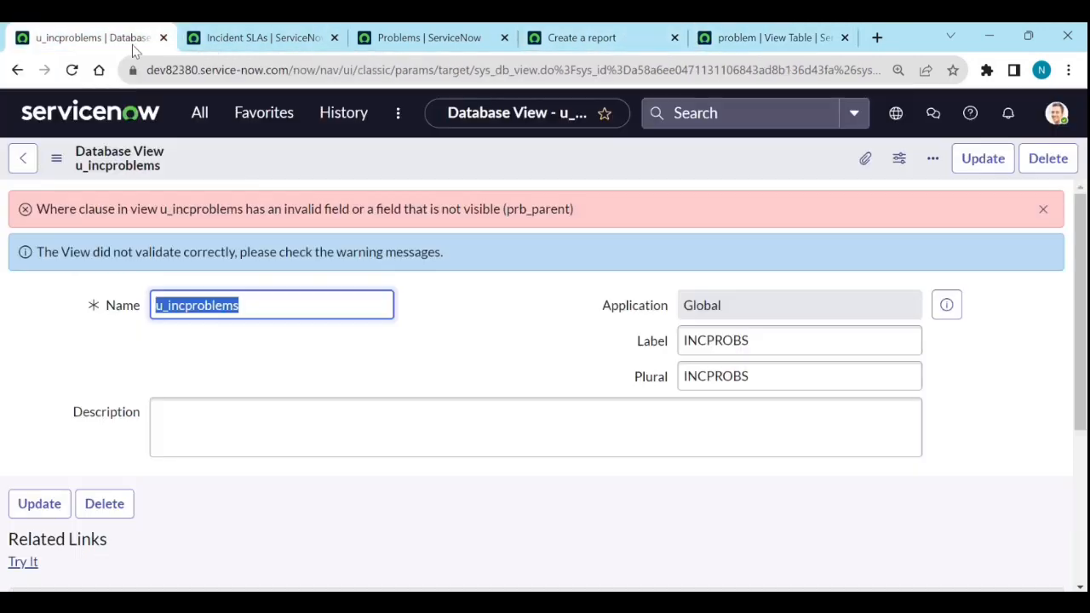
pyautogui.scroll(-5, 139, 397)
pyautogui.click(32, 300)
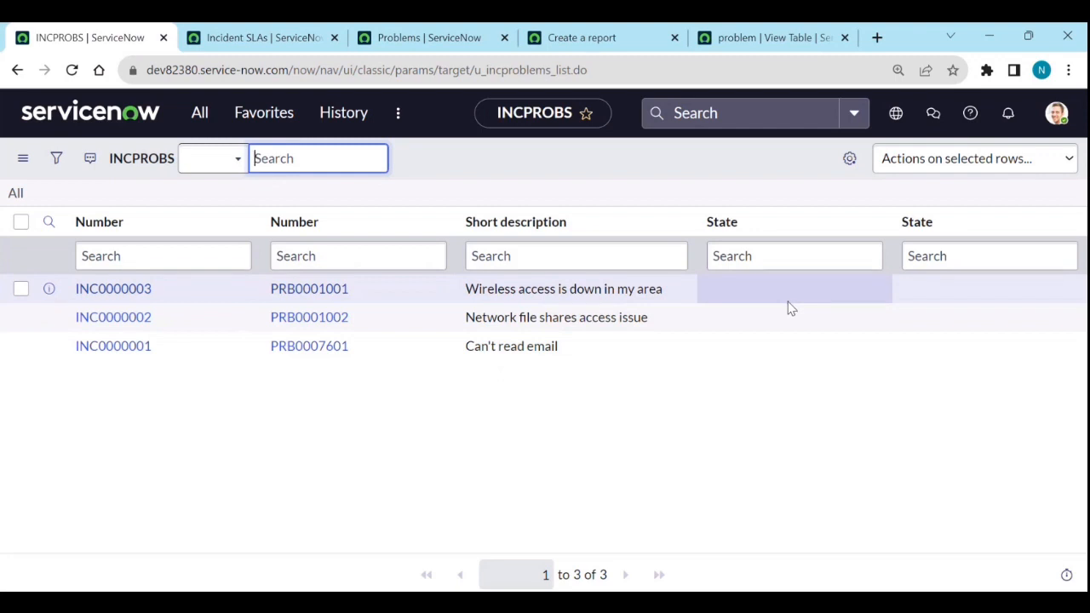
# Step: Rerun the INCPRB report and check which columns are available for it
pyautogui.click(618, 39)
pyautogui.click(1018, 114)
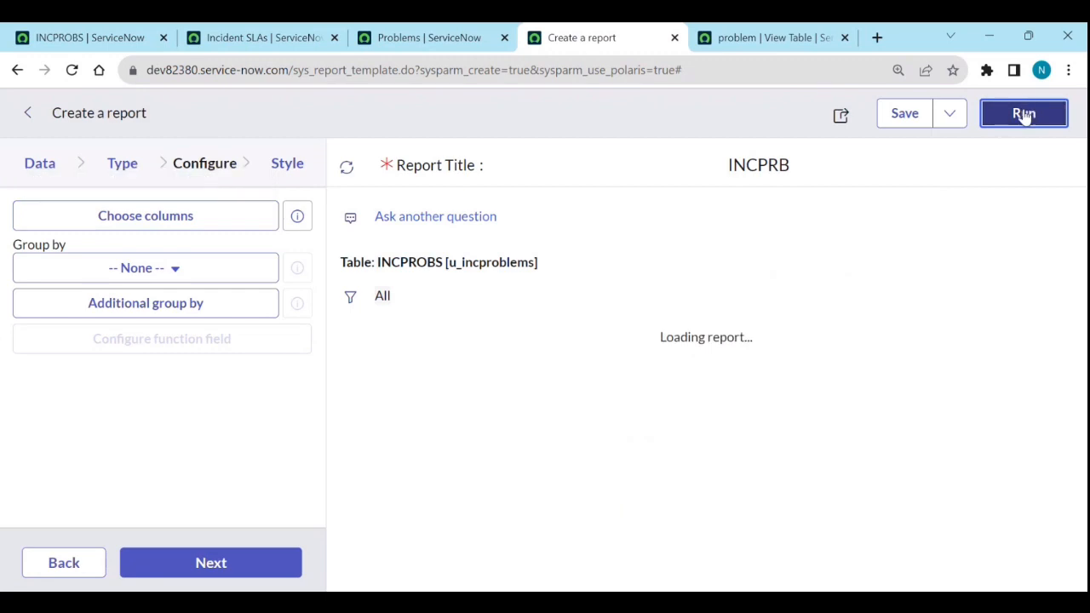
pyautogui.click(182, 219)
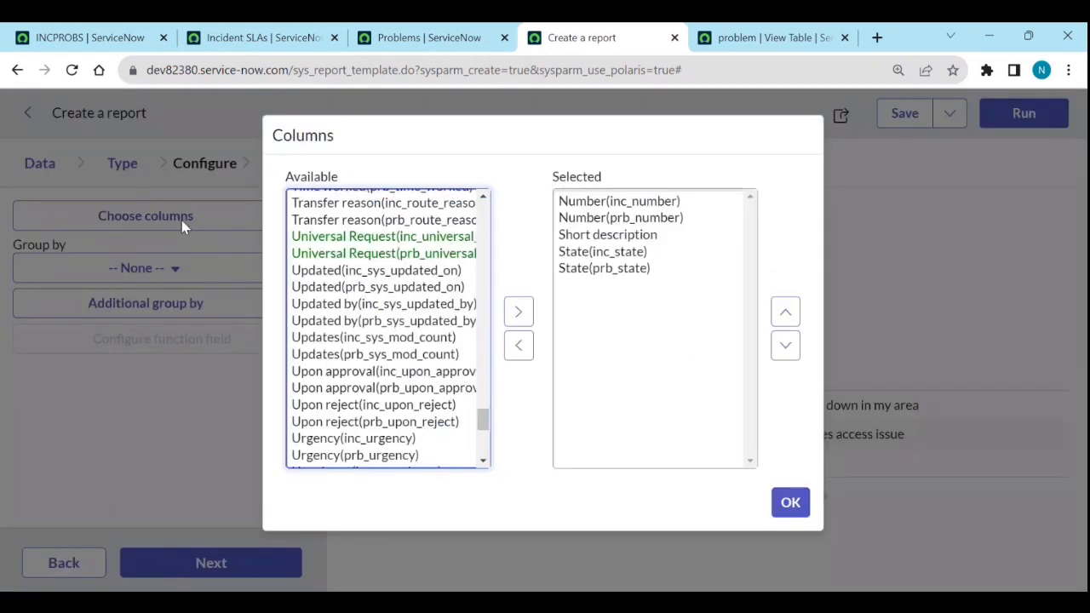
pyautogui.click(791, 503)
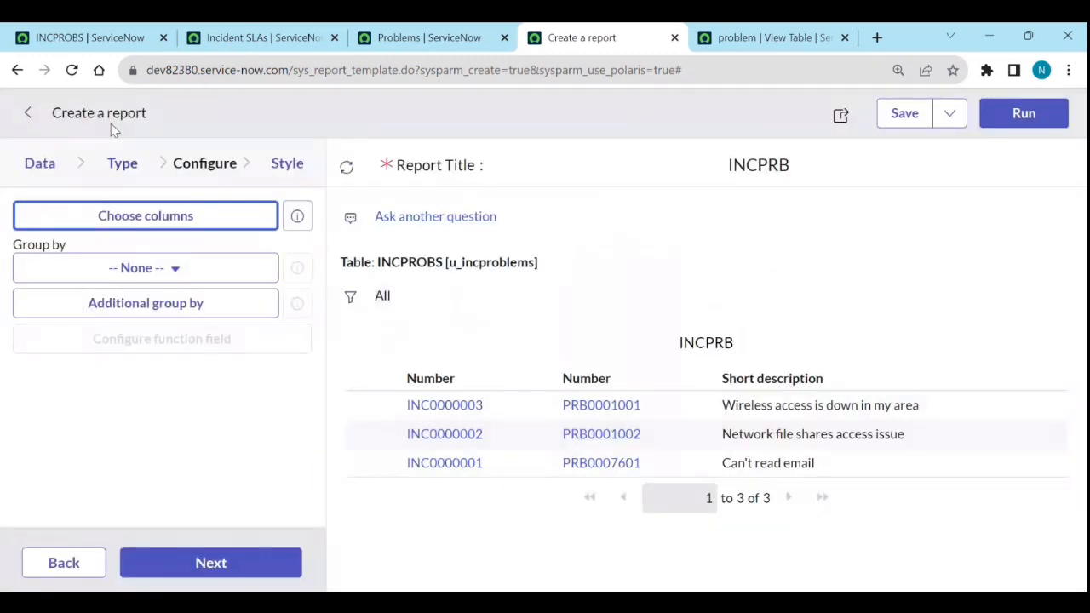
# Step: Reload the report designer, choose INCPROBS [u_incproblems] as the source table, and run the report
pyautogui.click(70, 71)
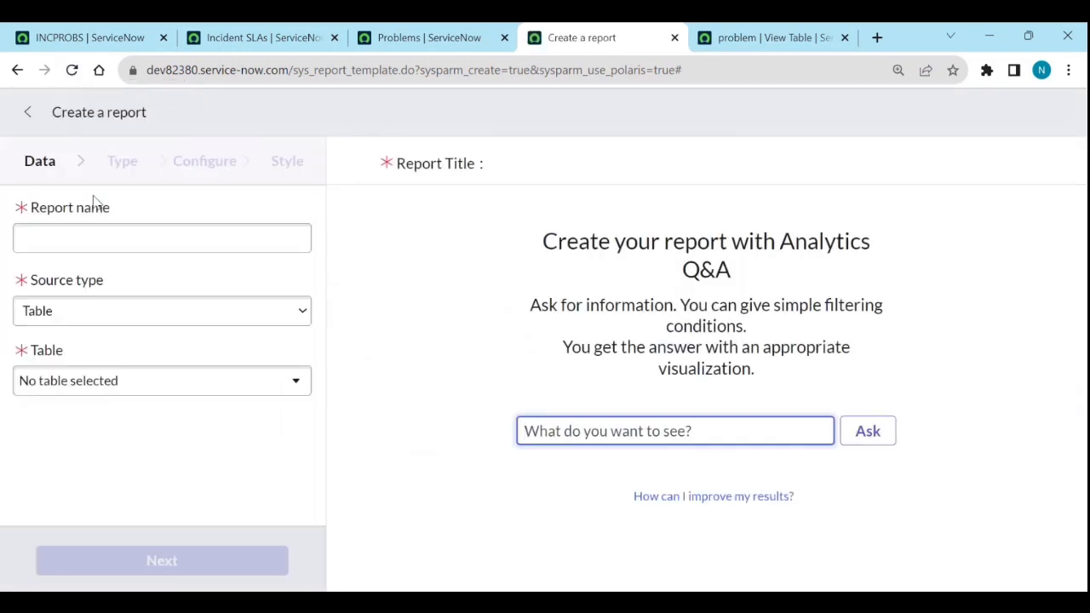
pyautogui.click(112, 380)
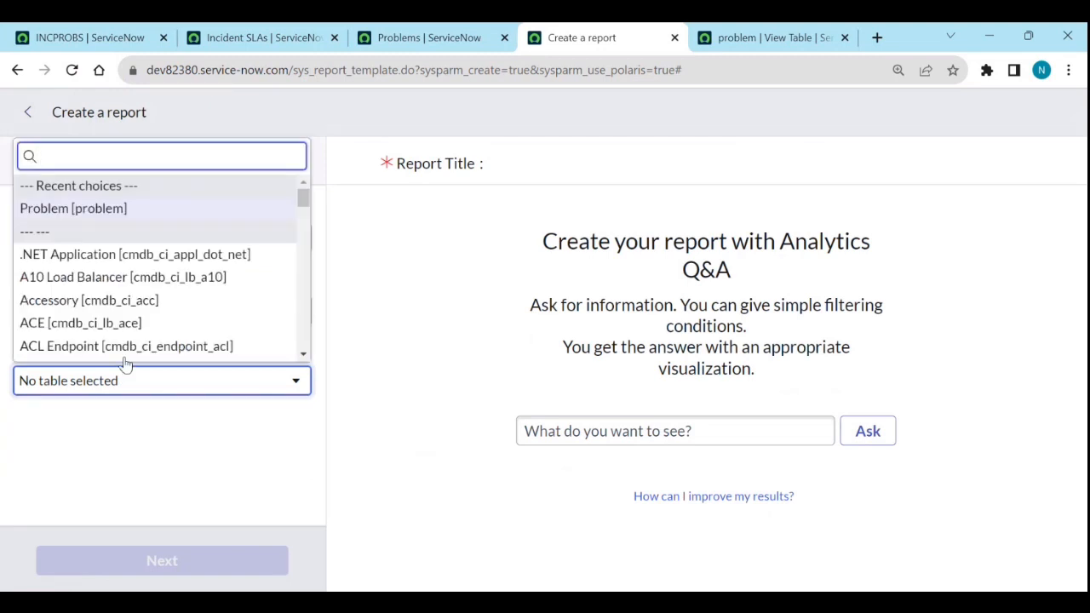
pyautogui.write('u_')
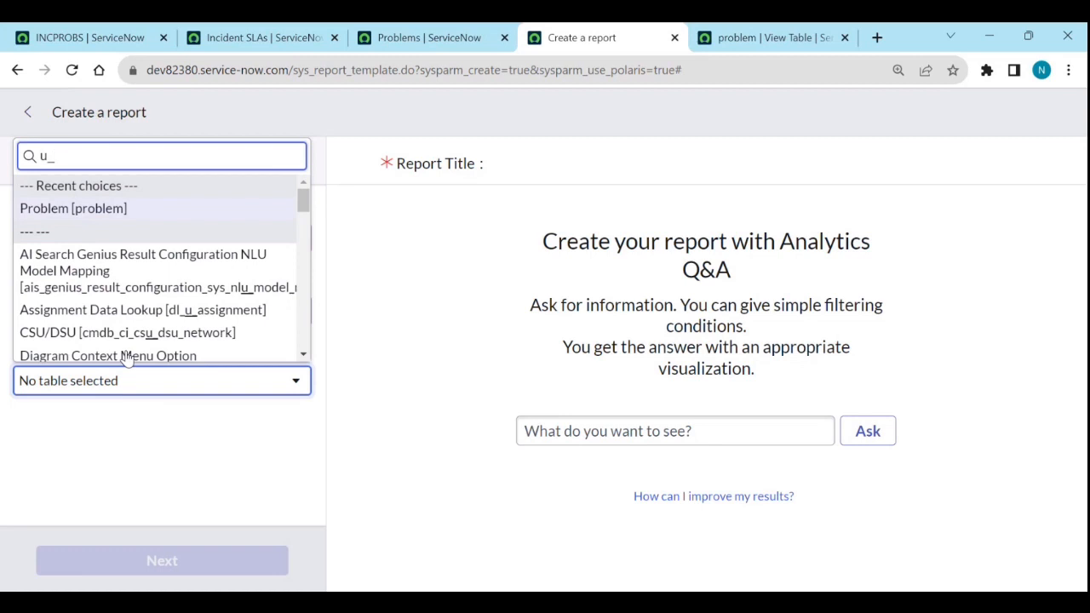
pyautogui.write('i')
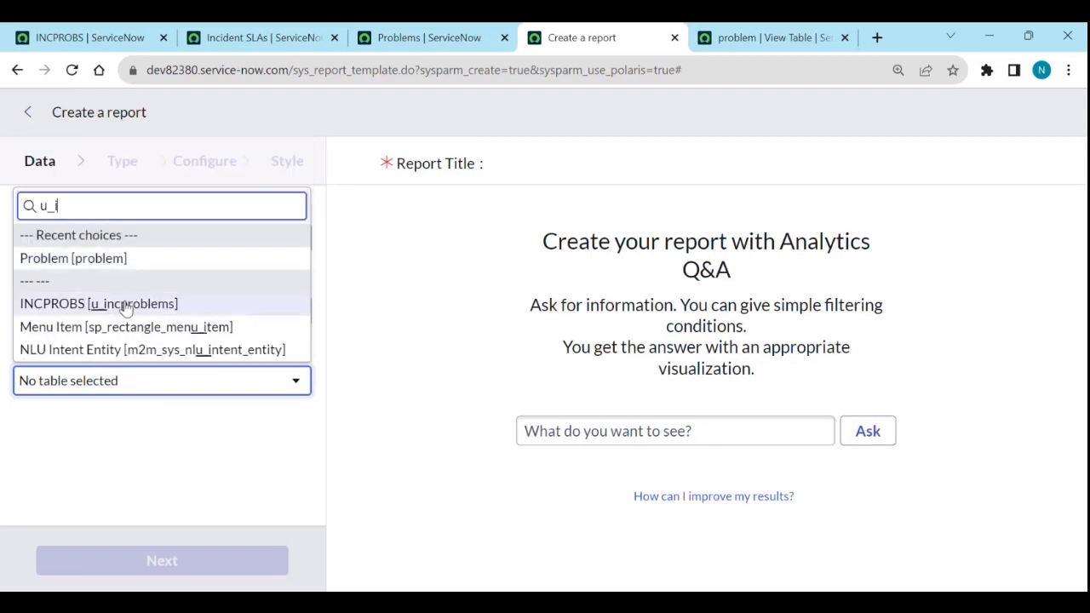
pyautogui.click(126, 305)
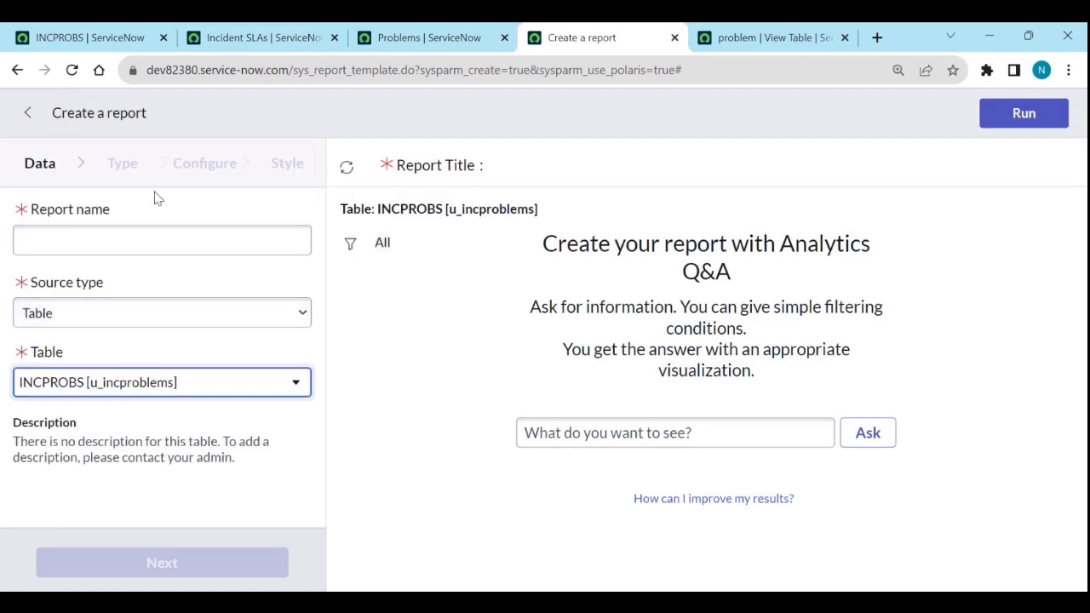
pyautogui.click(1022, 115)
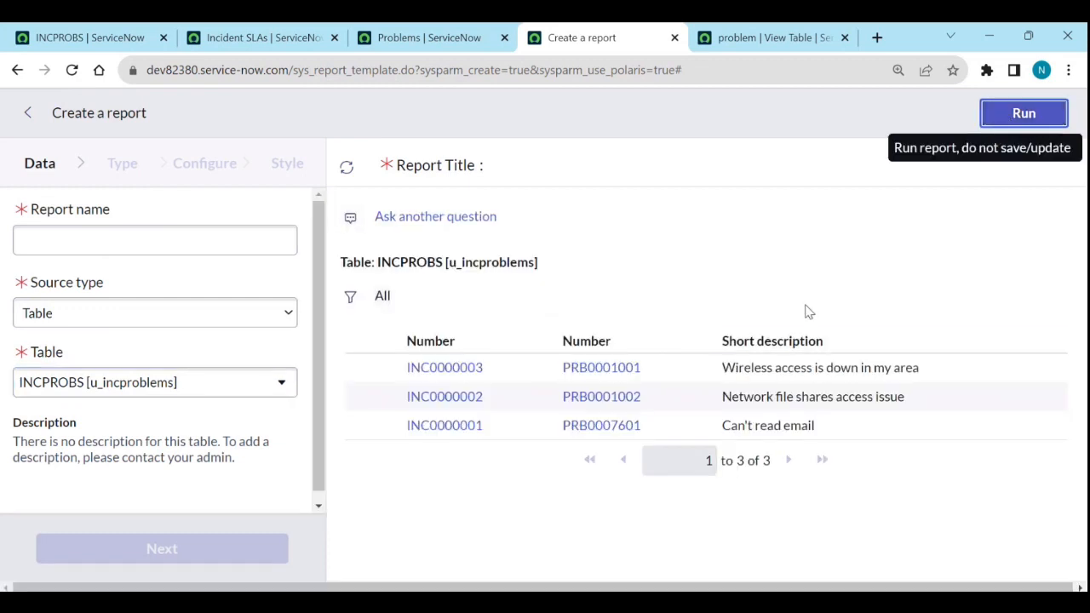
# Step: Name the report "test" and review the columns available in its configuration
pyautogui.click(130, 239)
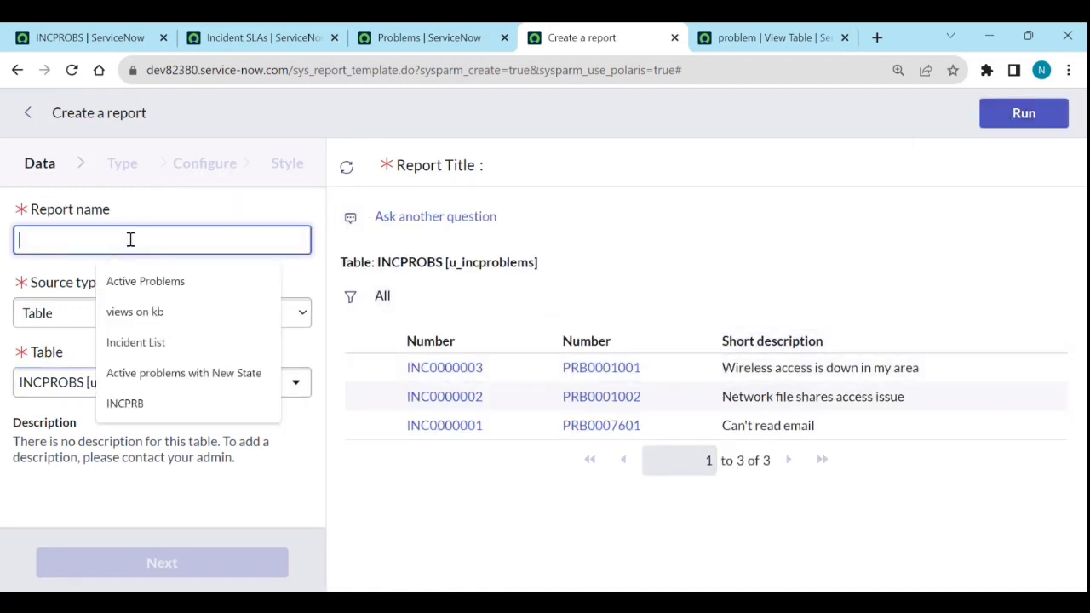
pyautogui.write('test')
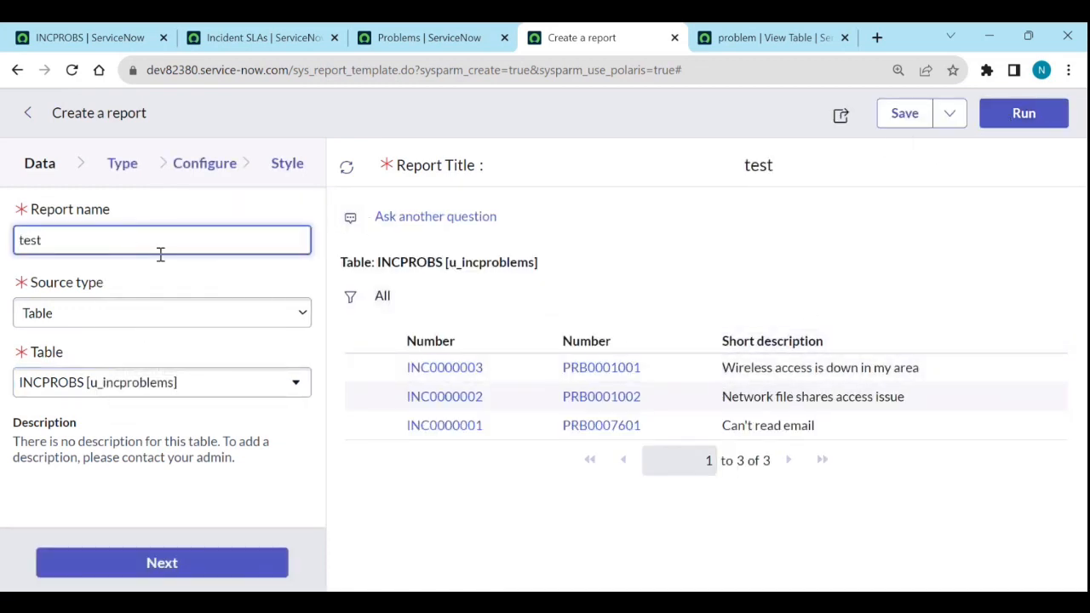
pyautogui.click(279, 281)
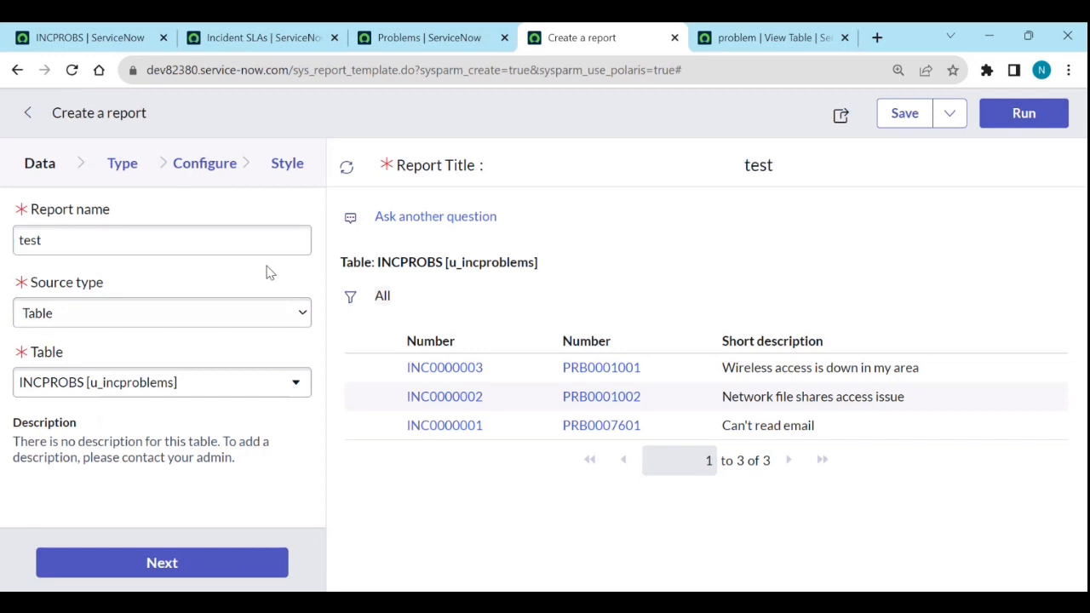
pyautogui.click(198, 170)
pyautogui.click(168, 227)
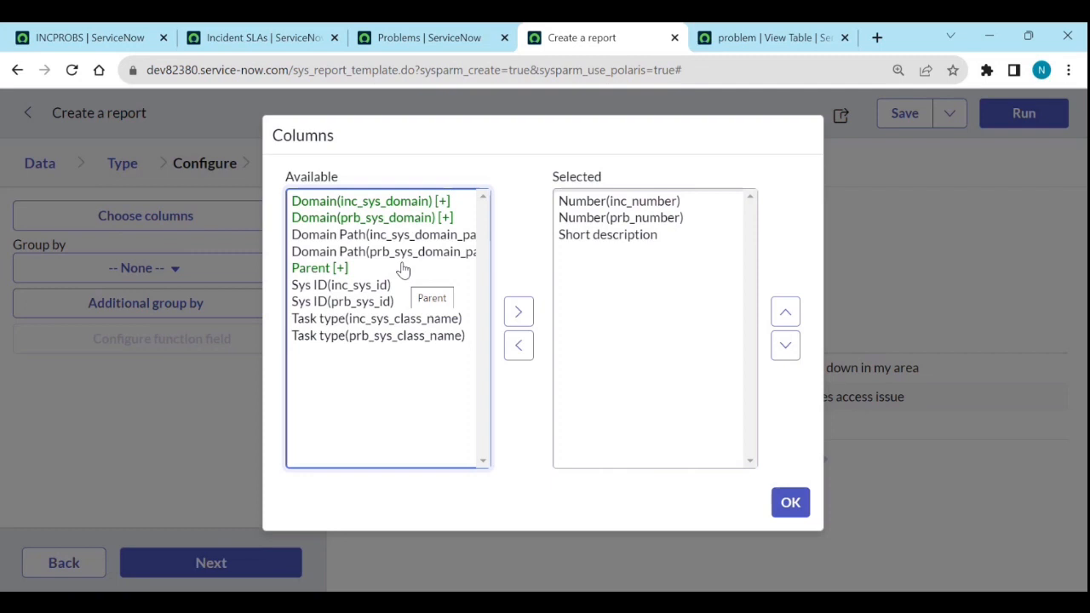
pyautogui.click(790, 503)
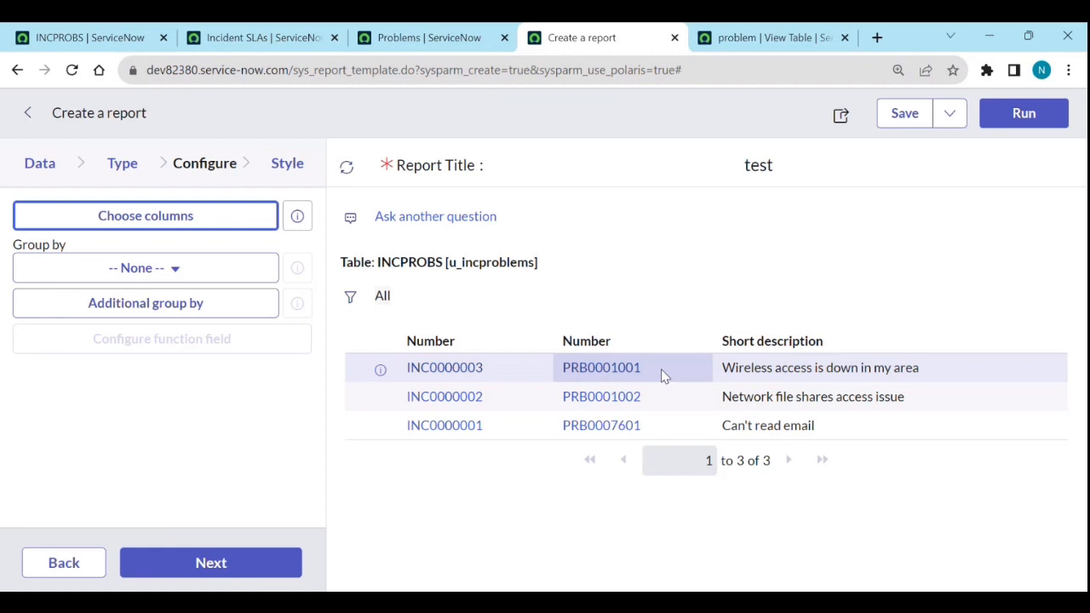
# Step: Open problem PRB0007601 from the Problems list and compare the record with the INCPROBS report
pyautogui.click(413, 38)
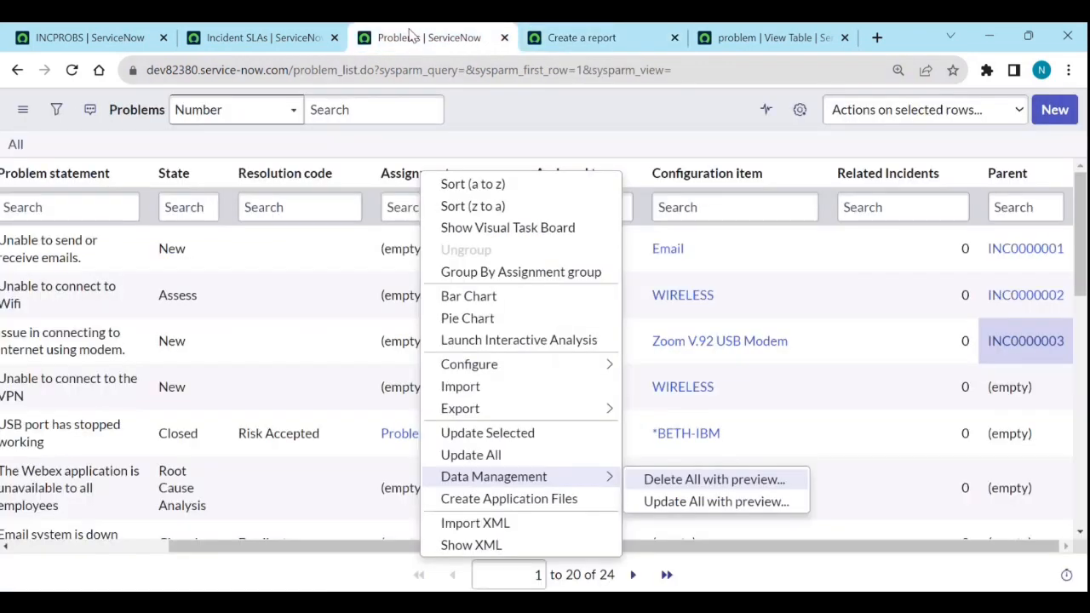
pyautogui.click(608, 128)
pyautogui.moveTo(558, 550); pyautogui.dragTo(401, 549)
pyautogui.click(140, 253)
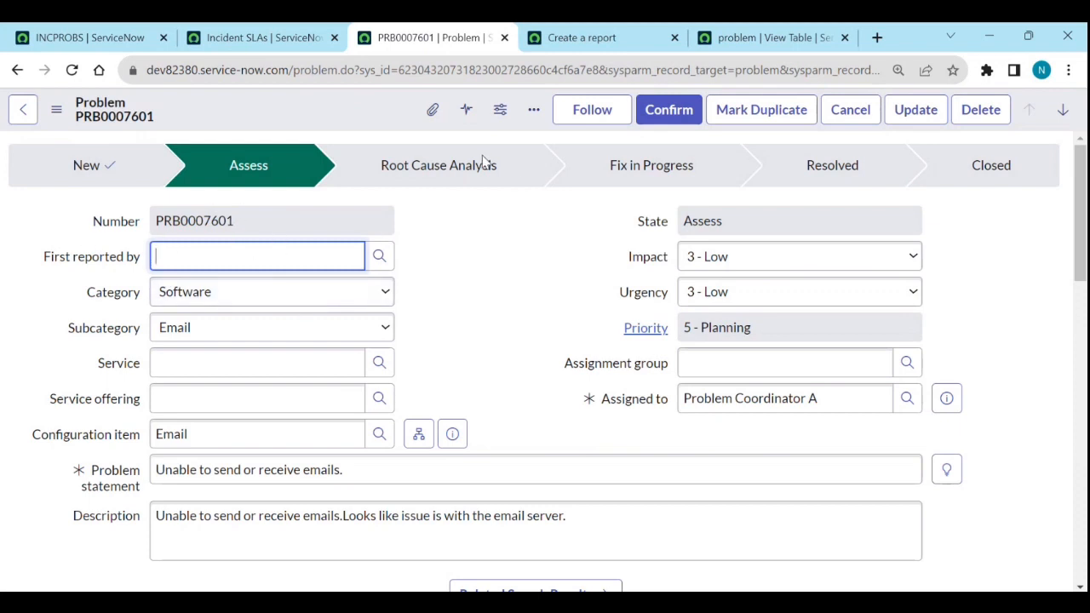
pyautogui.click(255, 37)
pyautogui.click(568, 43)
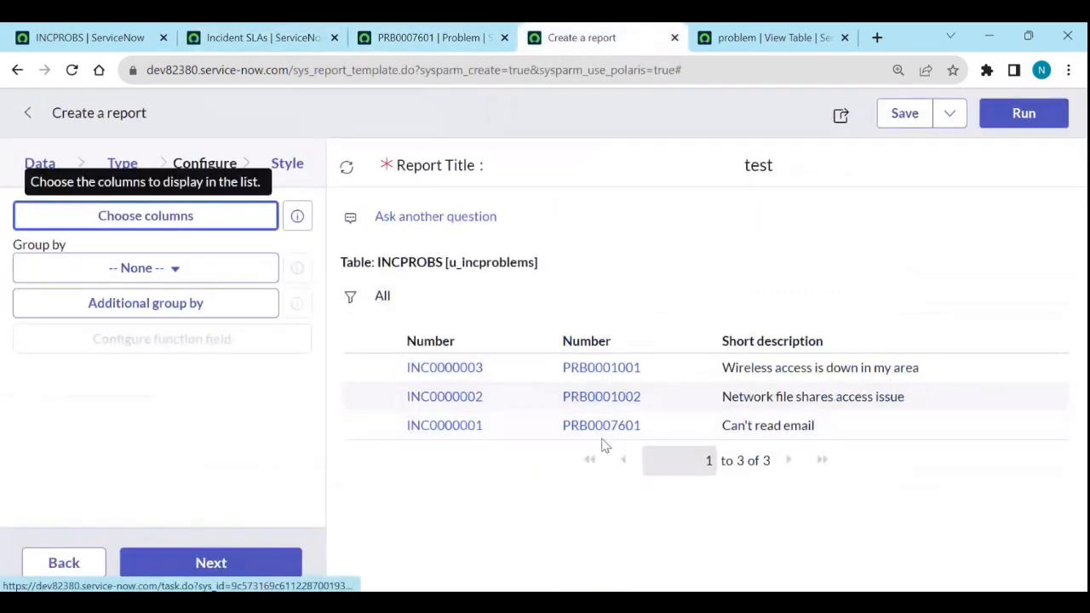
pyautogui.click(427, 44)
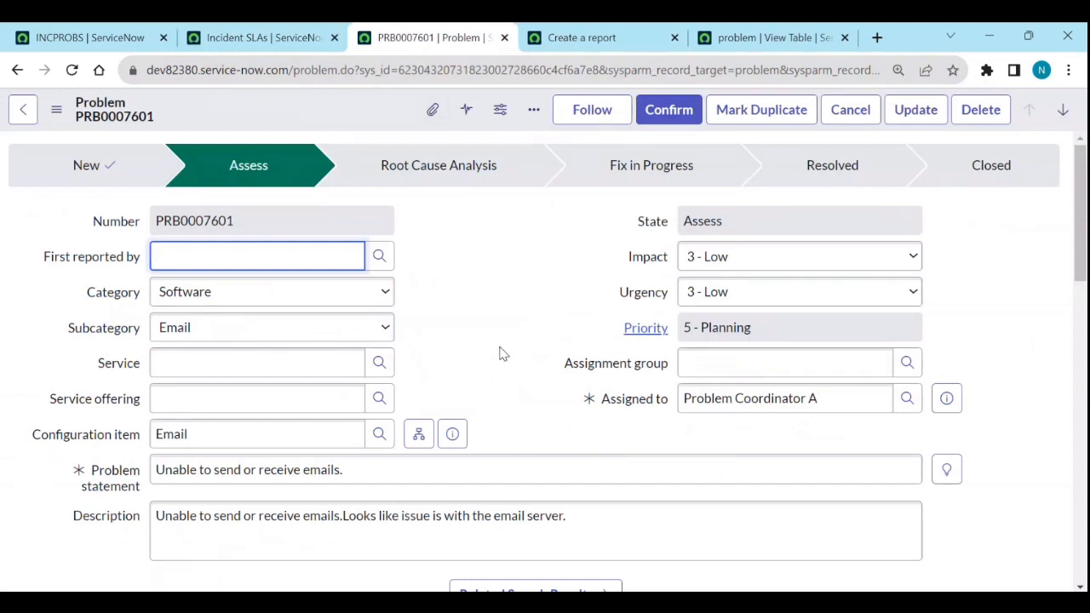
pyautogui.click(644, 44)
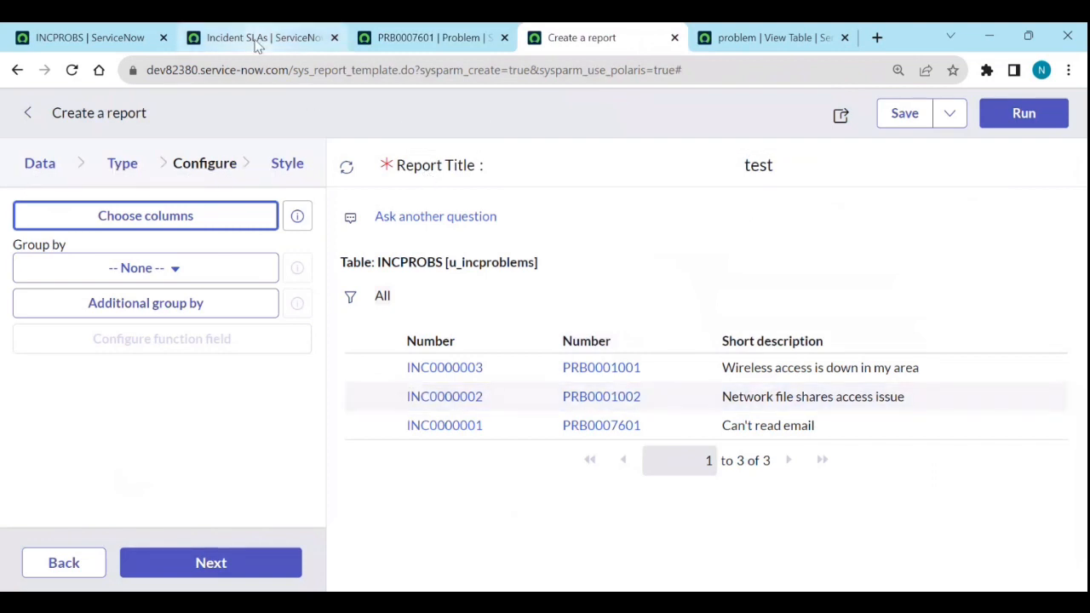
# Step: Find the Language File module by filtering the navigator for "langu" and open it in a new browser tab
pyautogui.click(128, 40)
pyautogui.click(195, 119)
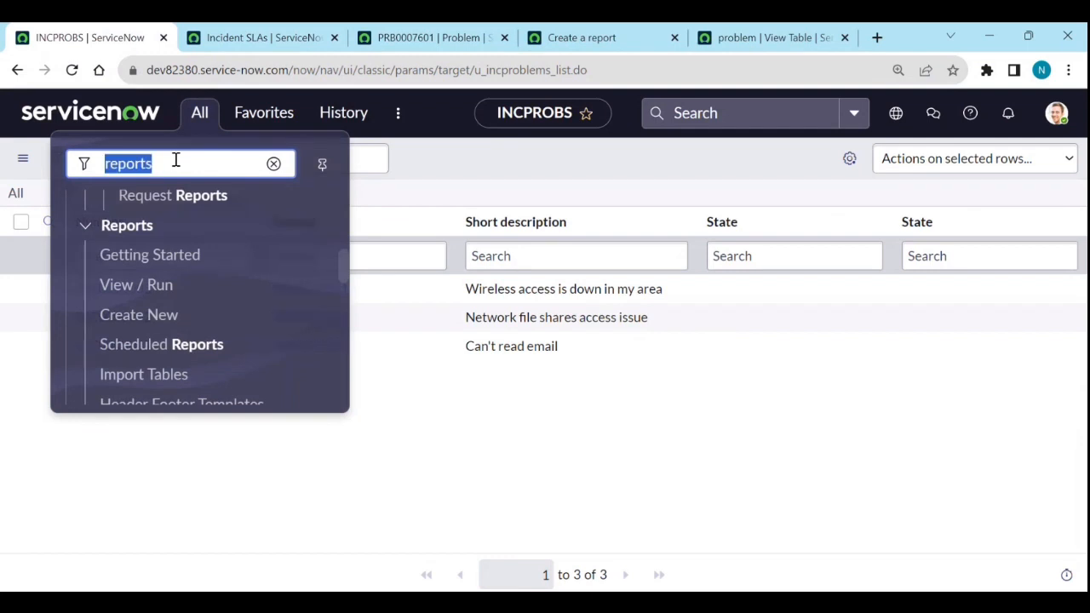
pyautogui.write('langug')
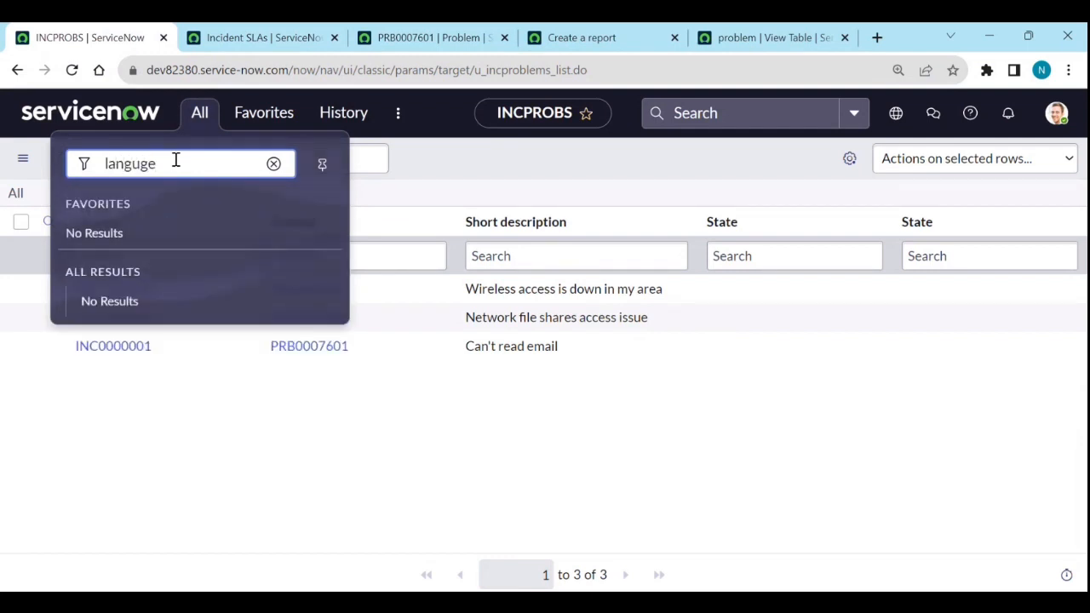
pyautogui.press('BackSpace')
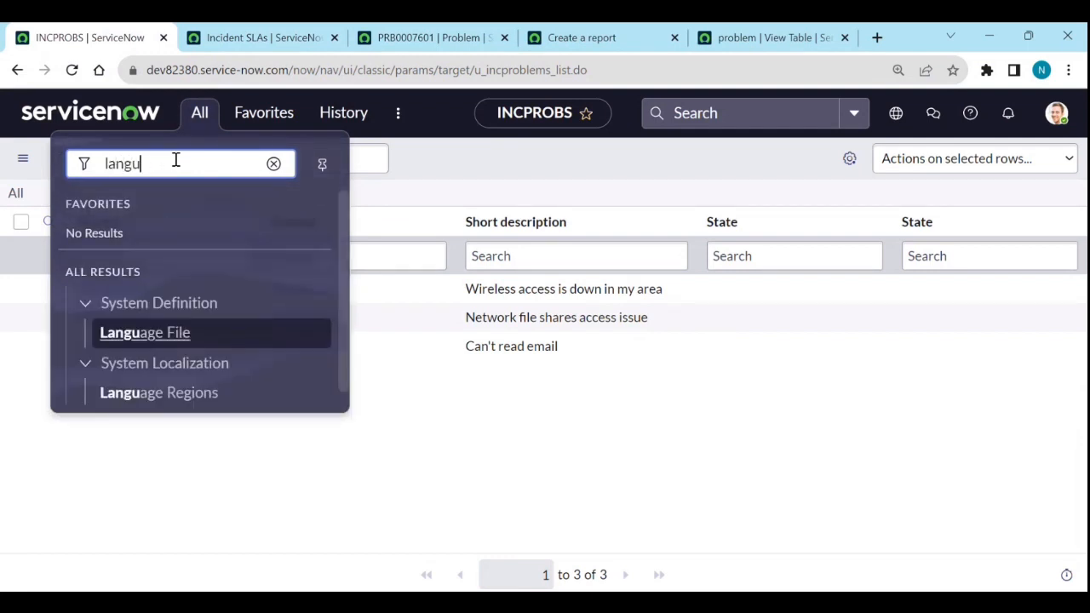
pyautogui.middleClick(154, 335)
pyautogui.click(793, 44)
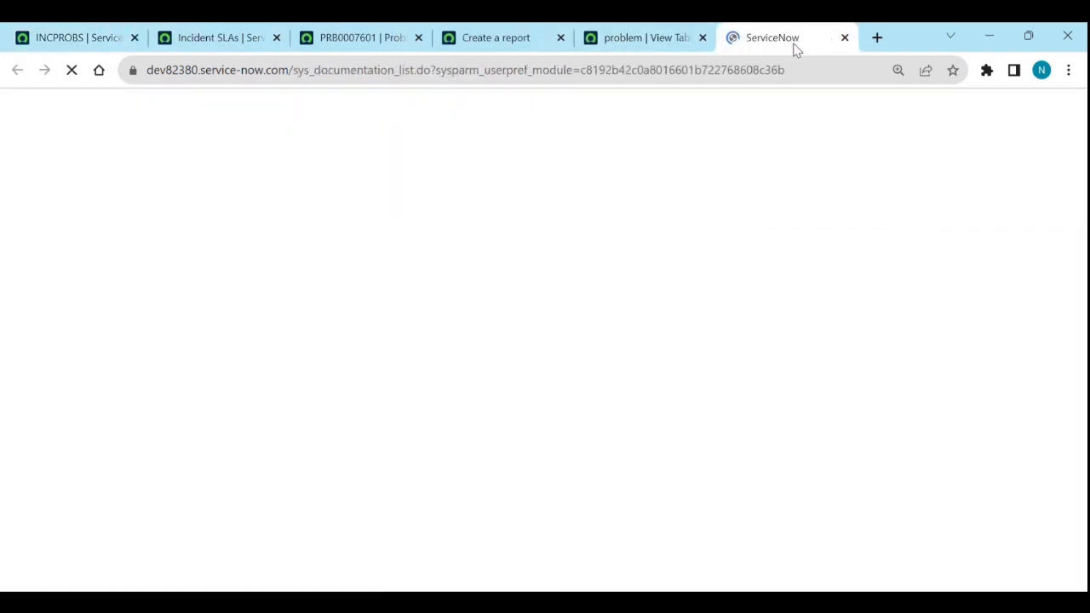
# Step: Create a new field label record and choose INCPROBS [u_incproblems] as its table
pyautogui.click(1056, 111)
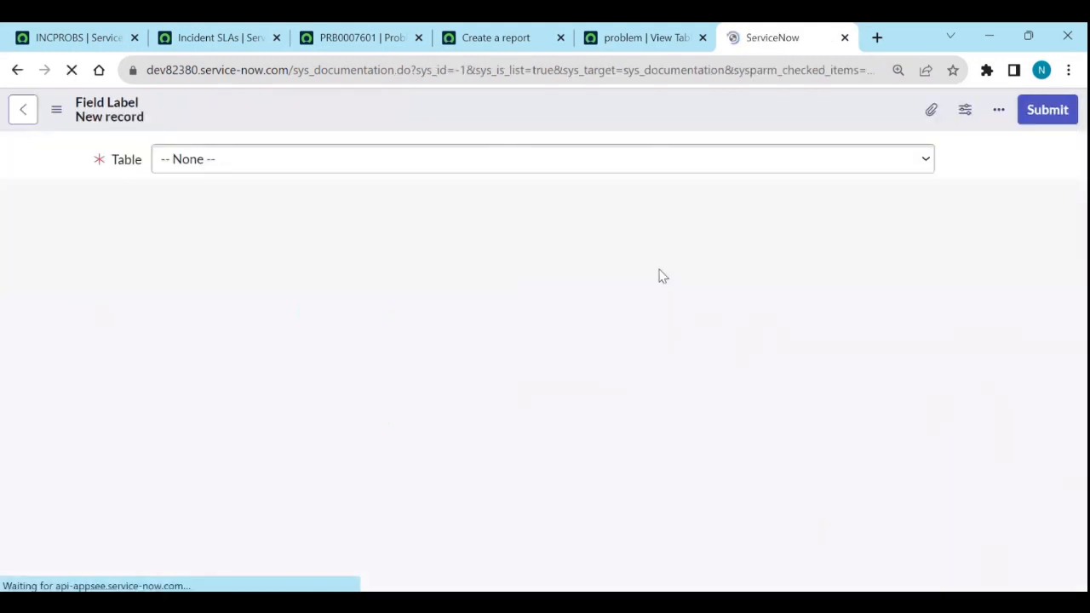
pyautogui.click(197, 163)
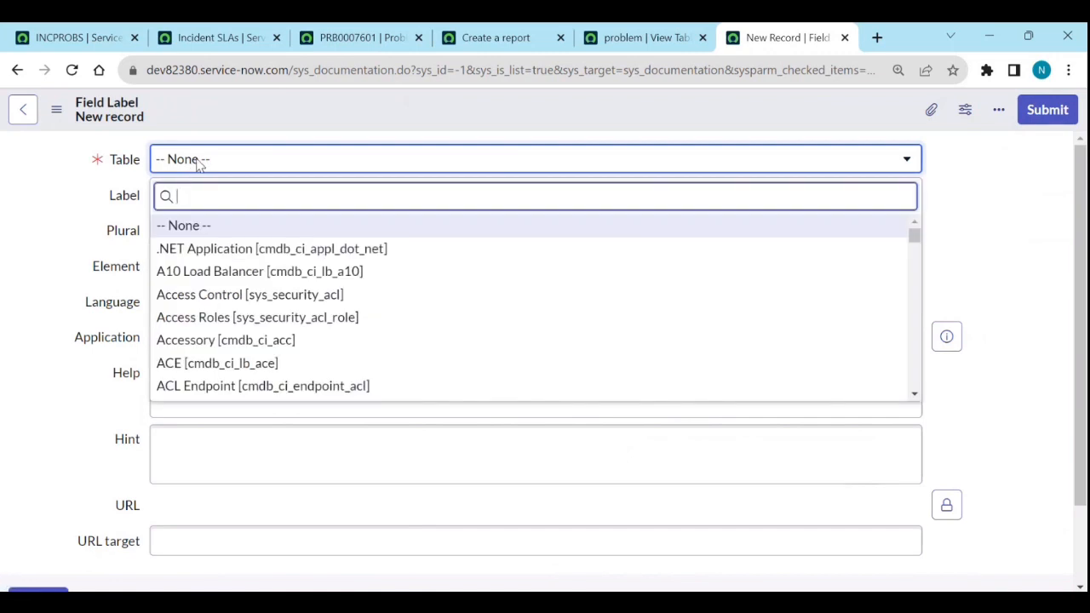
pyautogui.write('u_')
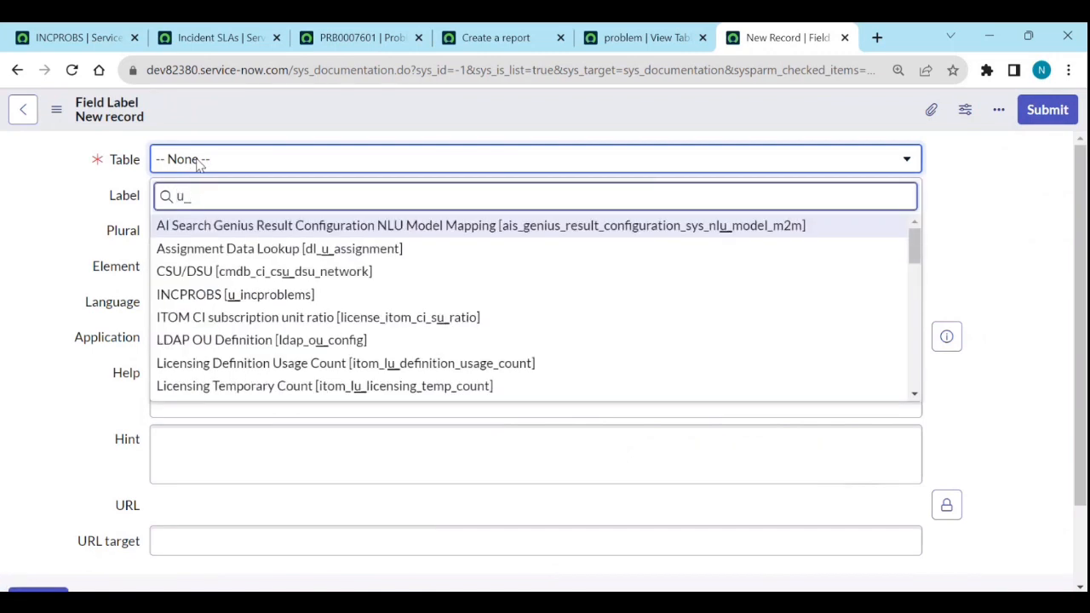
pyautogui.write('in')
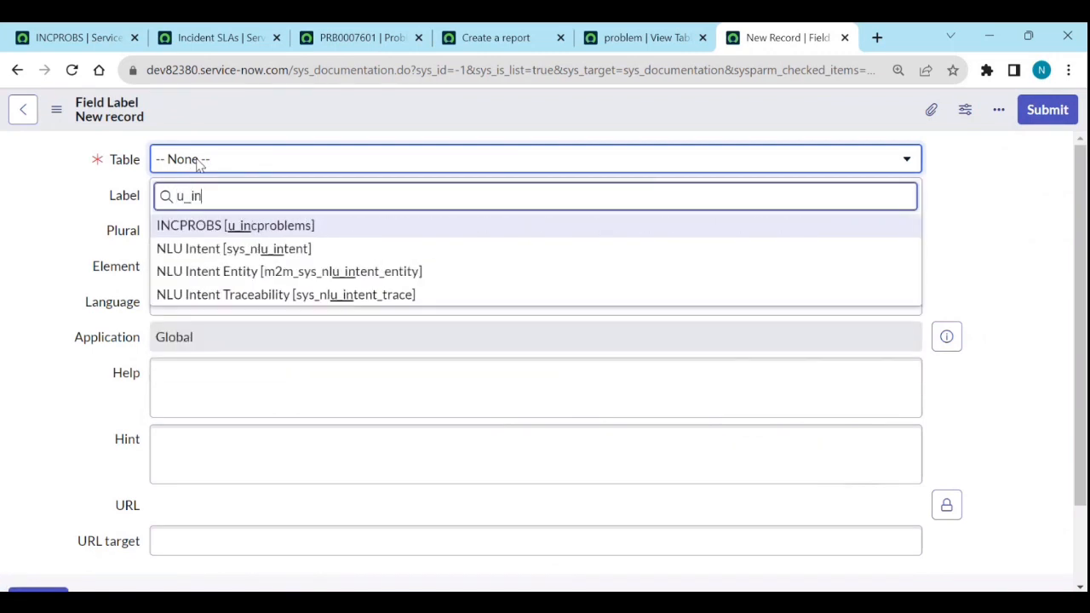
pyautogui.press('Return')
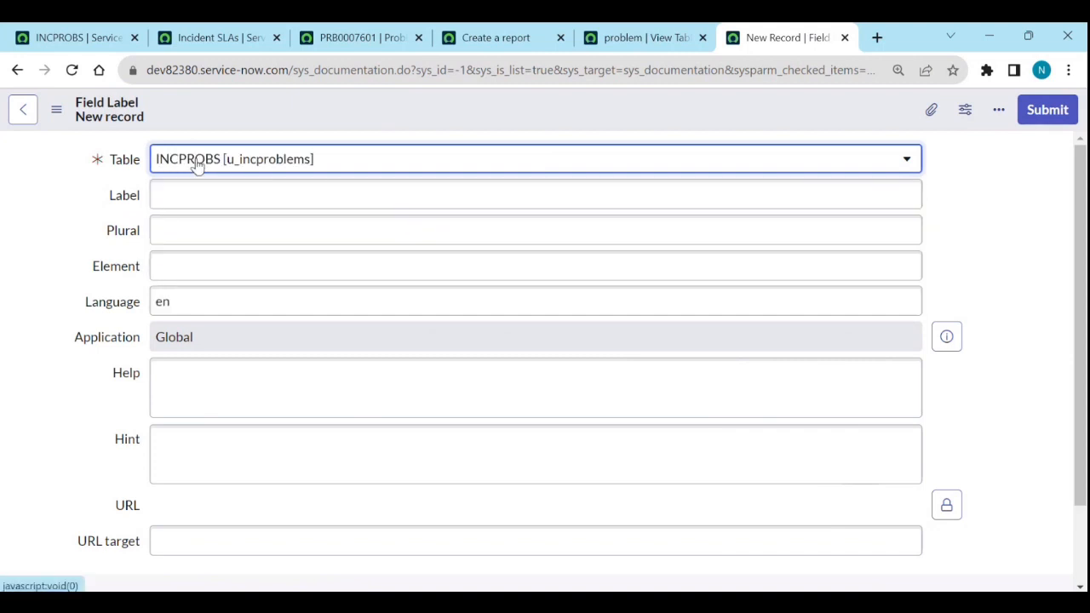
# Step: Set both the label and the plural of the new field label to "Problem Number"
pyautogui.click(161, 197)
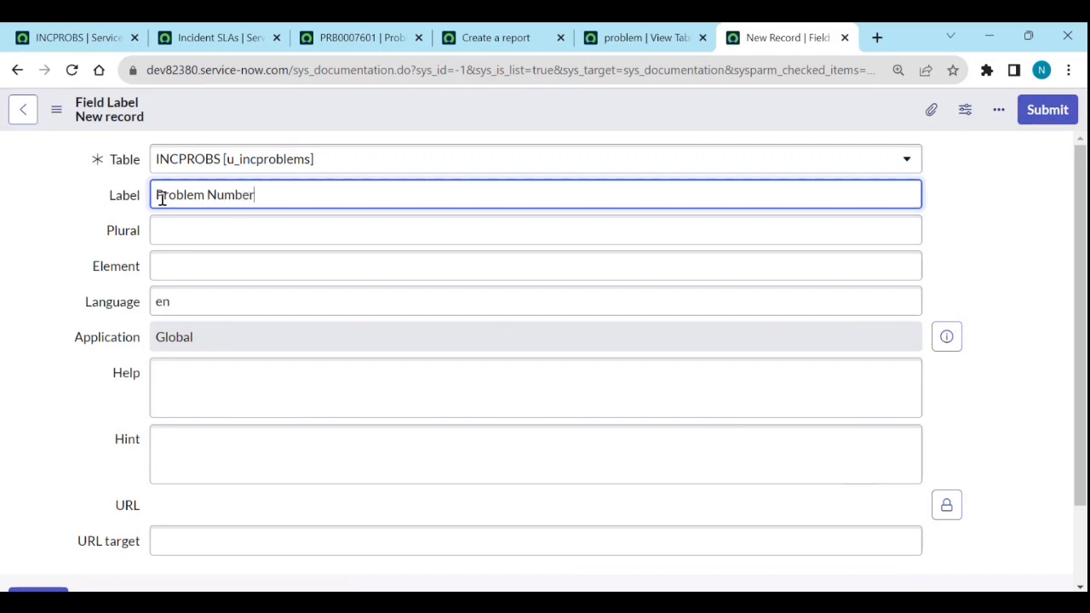
pyautogui.tripleClick(174, 200)
pyautogui.hotkey('ctrl', 'c')
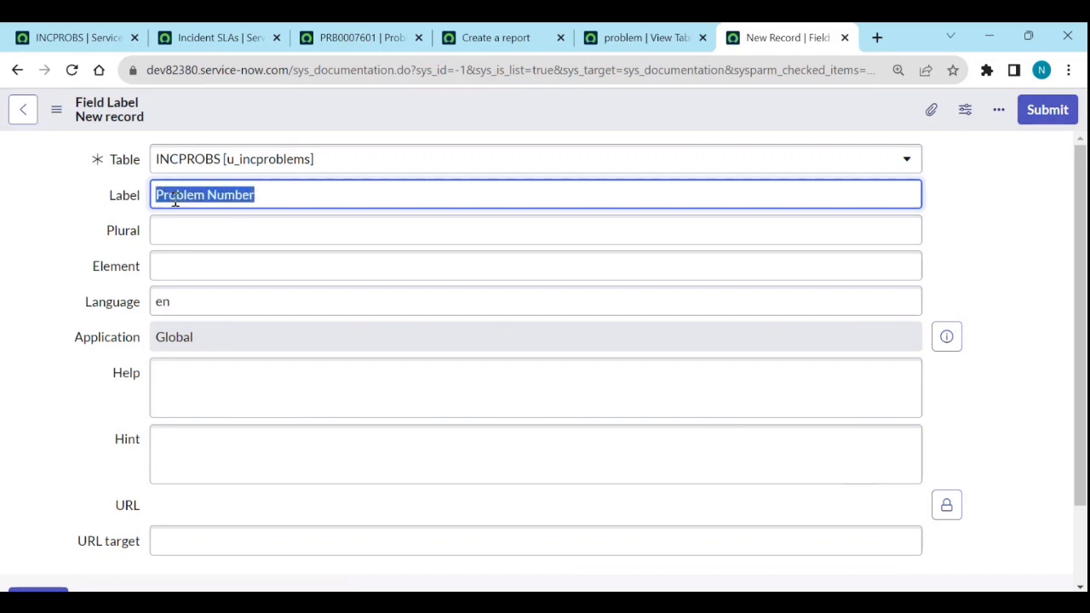
pyautogui.click(180, 236)
pyautogui.hotkey('ctrl', 'v')
# Step: Check the problem table's variable prefix in the database view, set the field label's element to prb_number, and submit the record
pyautogui.click(186, 269)
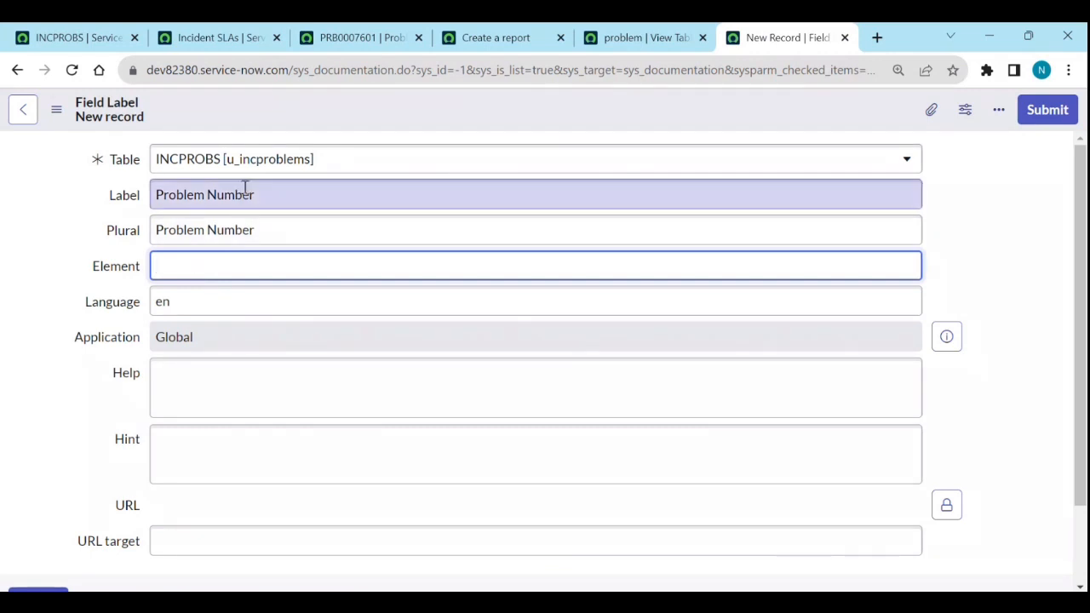
pyautogui.click(497, 37)
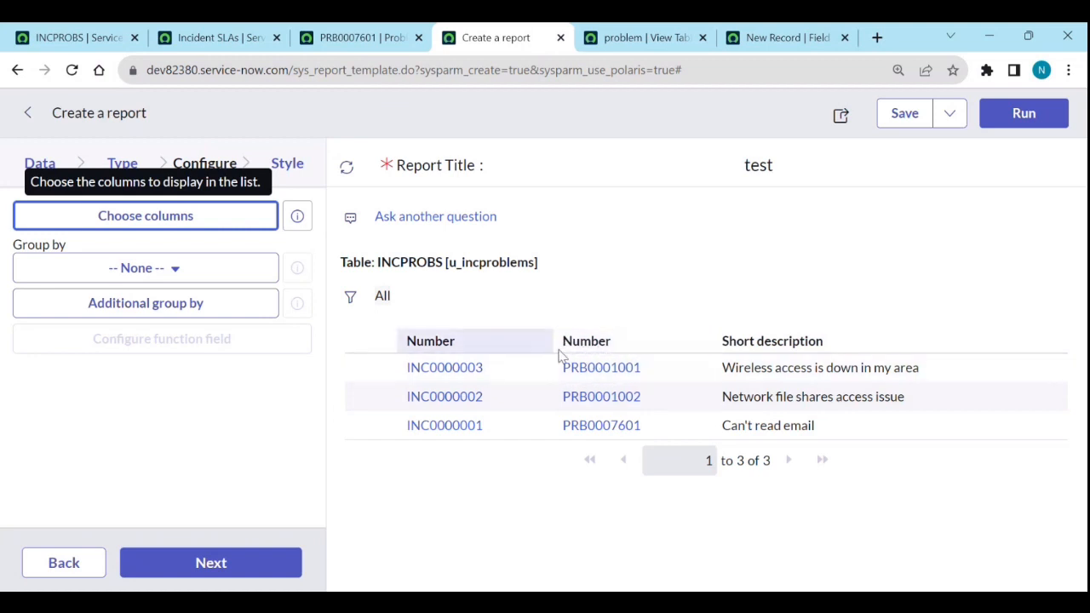
pyautogui.click(777, 37)
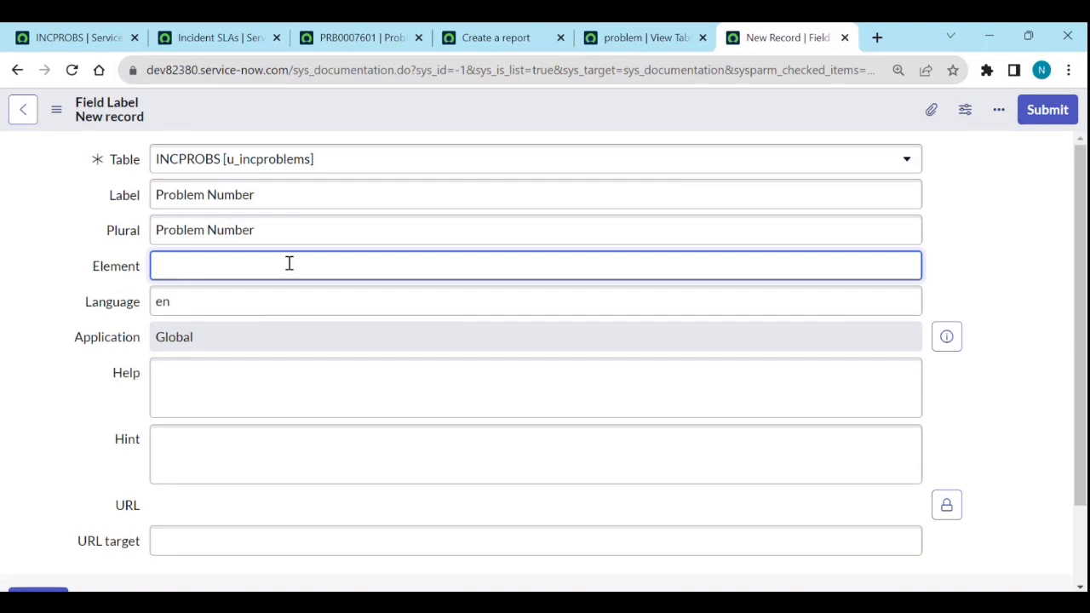
pyautogui.click(77, 38)
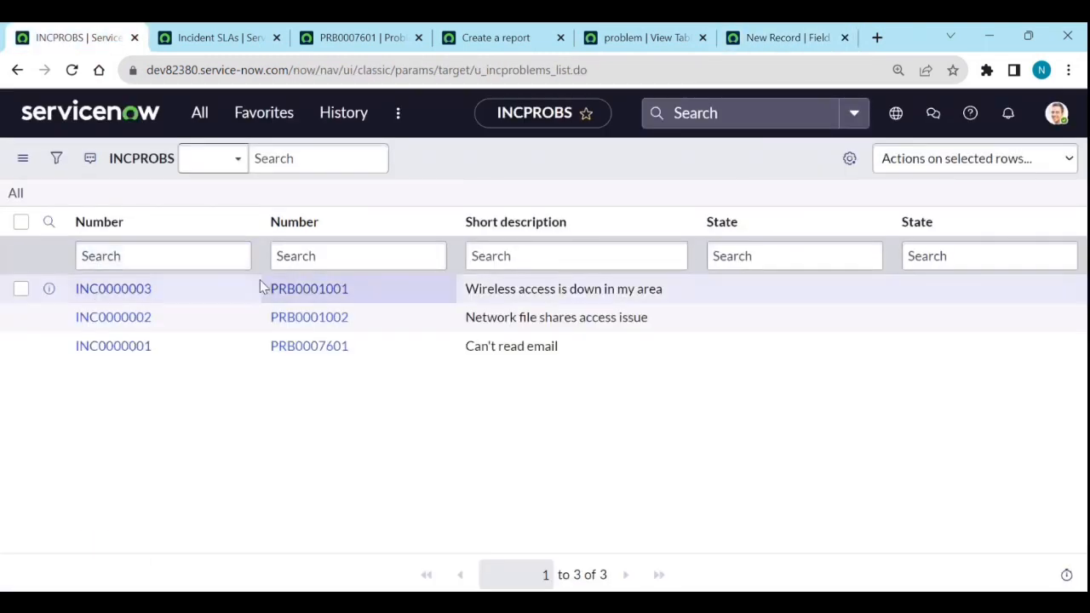
pyautogui.click(17, 70)
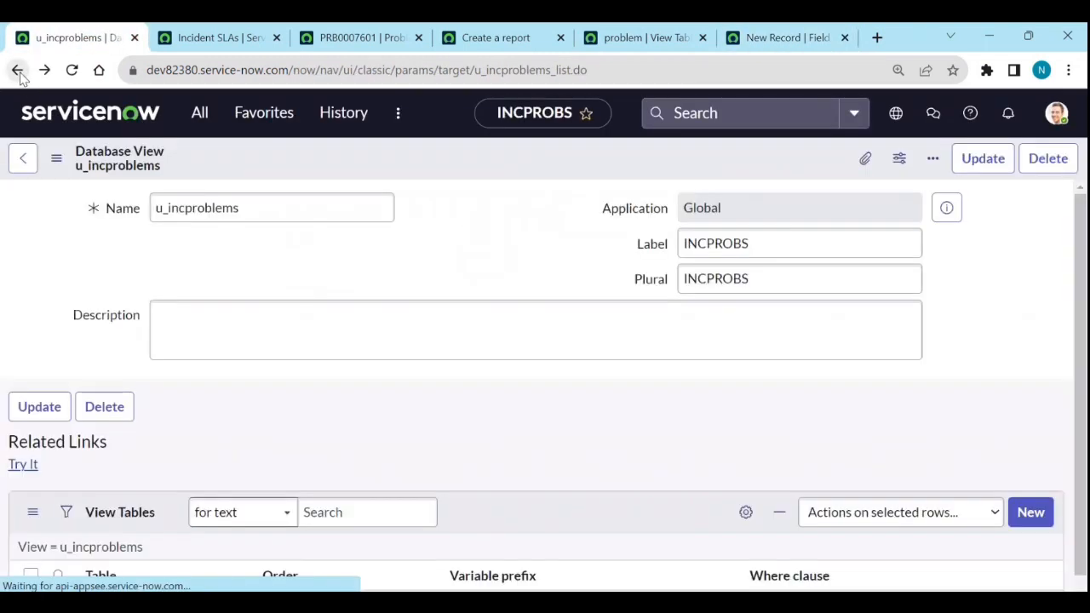
pyautogui.scroll(-2, 289, 436)
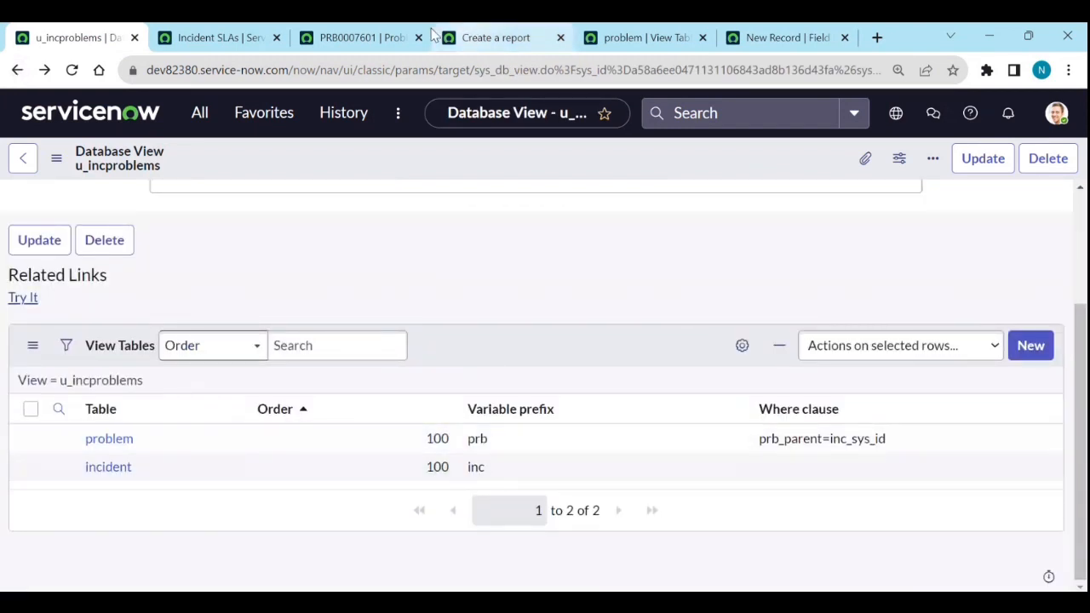
pyautogui.click(673, 44)
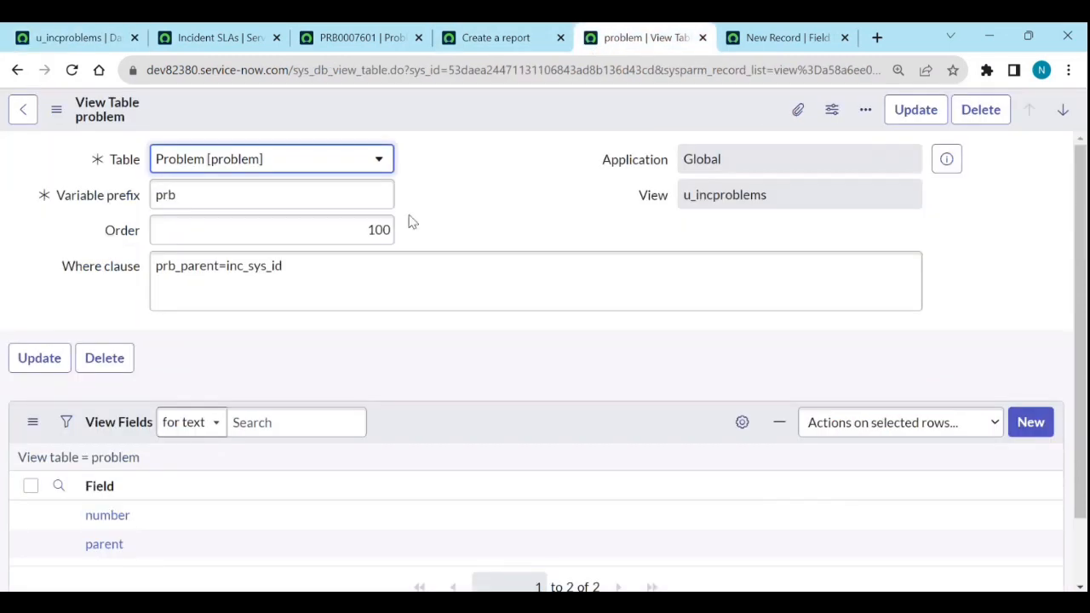
pyautogui.click(781, 37)
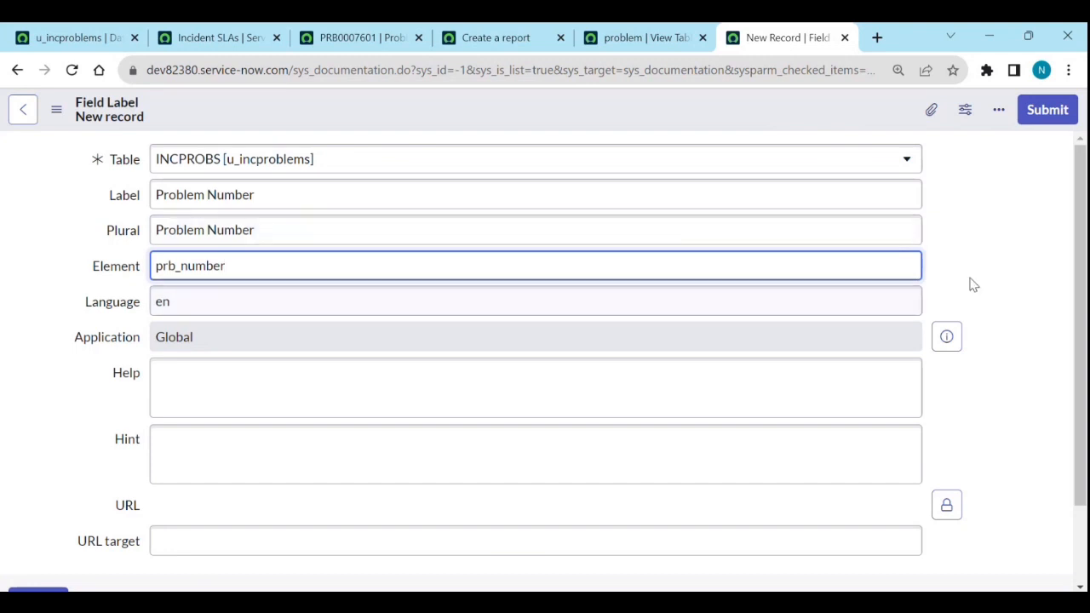
pyautogui.click(1022, 122)
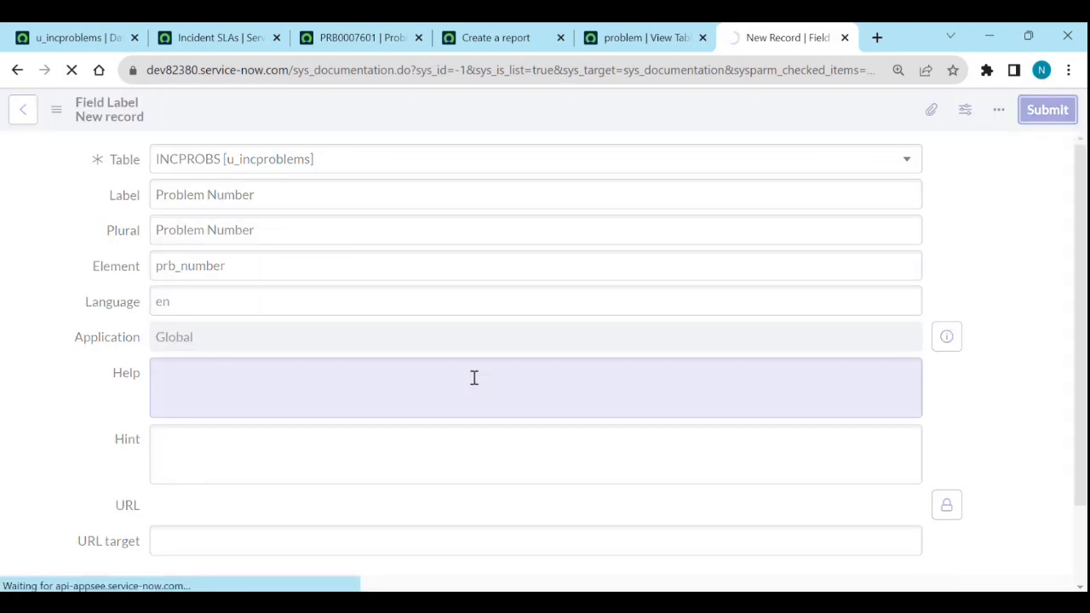
# Step: Try out the u_incproblems database view and compare its column headings with the PRB0007601 problem record
pyautogui.click(60, 34)
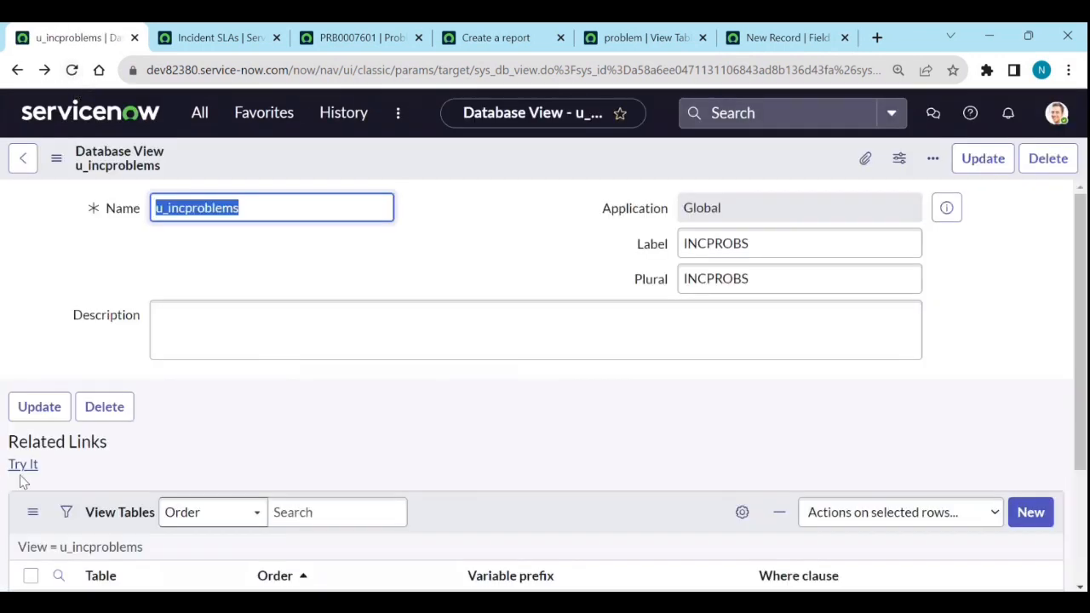
pyautogui.click(21, 470)
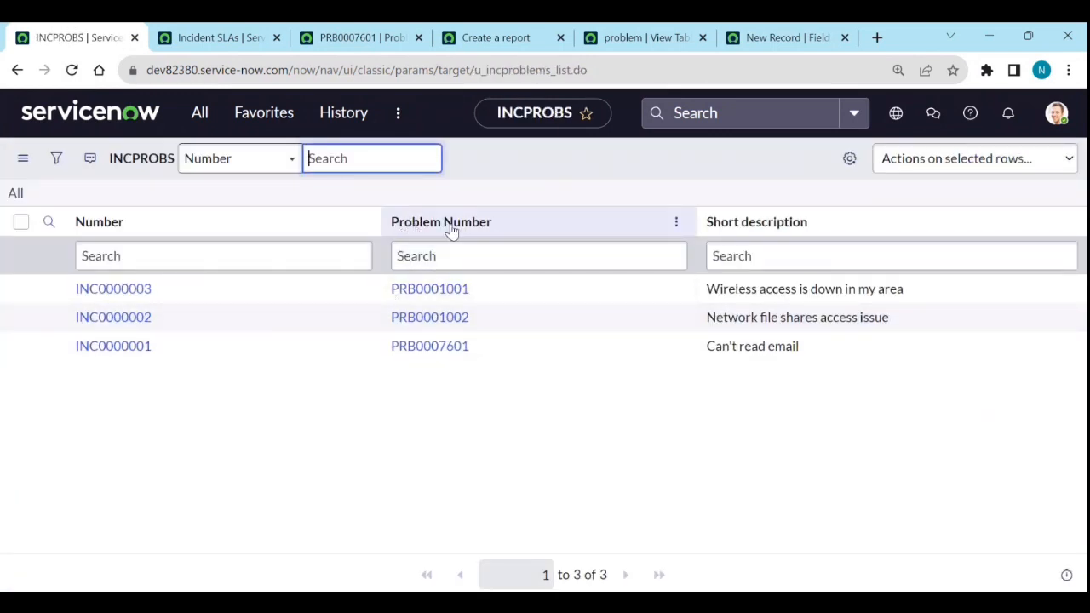
pyautogui.click(358, 37)
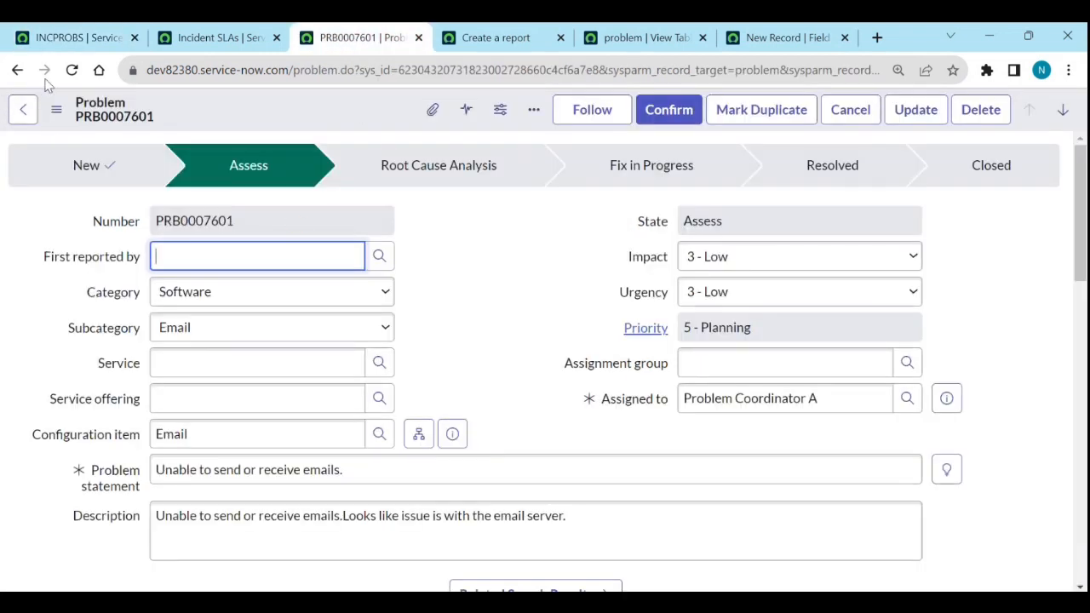
pyautogui.click(72, 70)
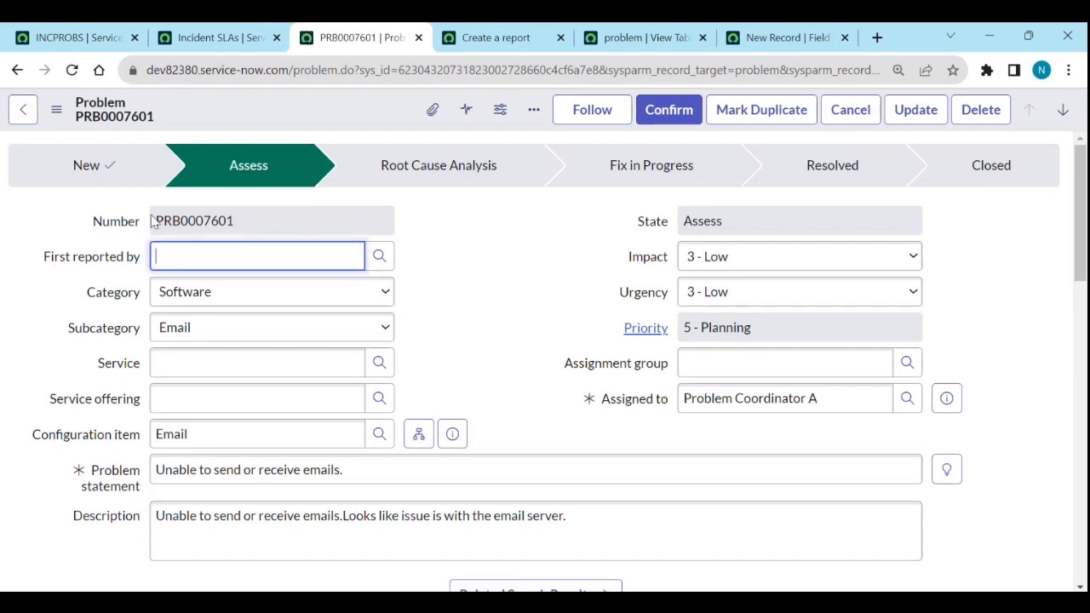
pyautogui.click(71, 38)
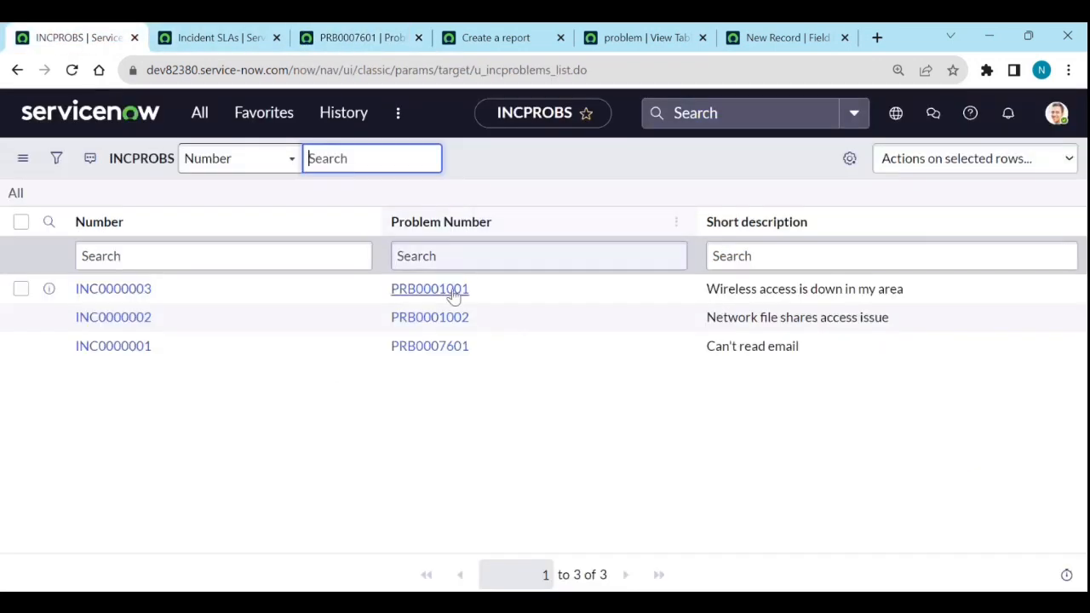
# Step: Rerun the "test" report and compare its column headings with the INCPROBS list
pyautogui.click(519, 34)
pyautogui.click(1026, 115)
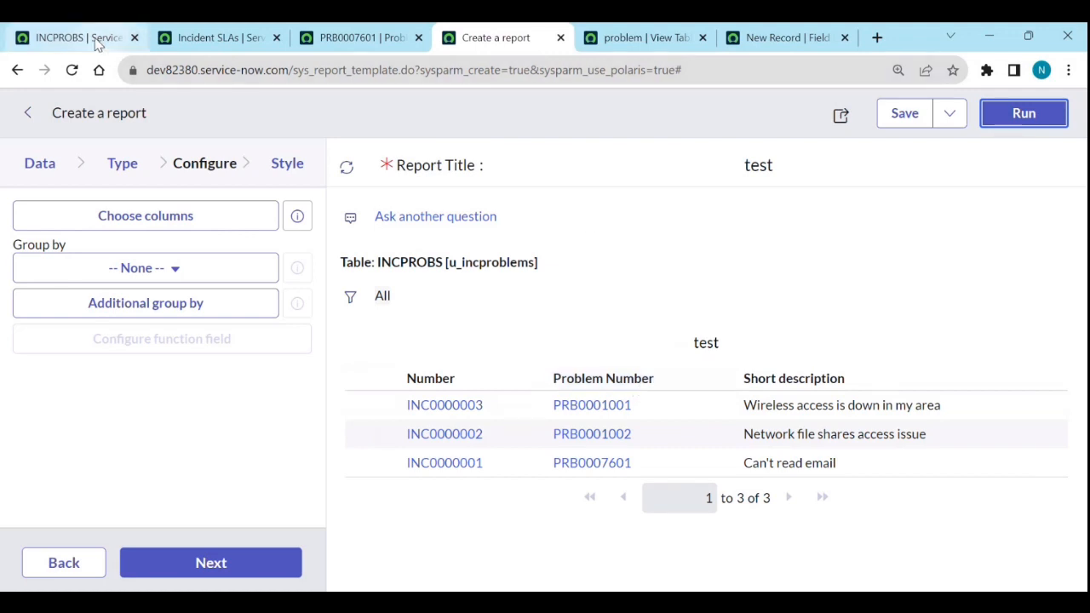
pyautogui.click(66, 37)
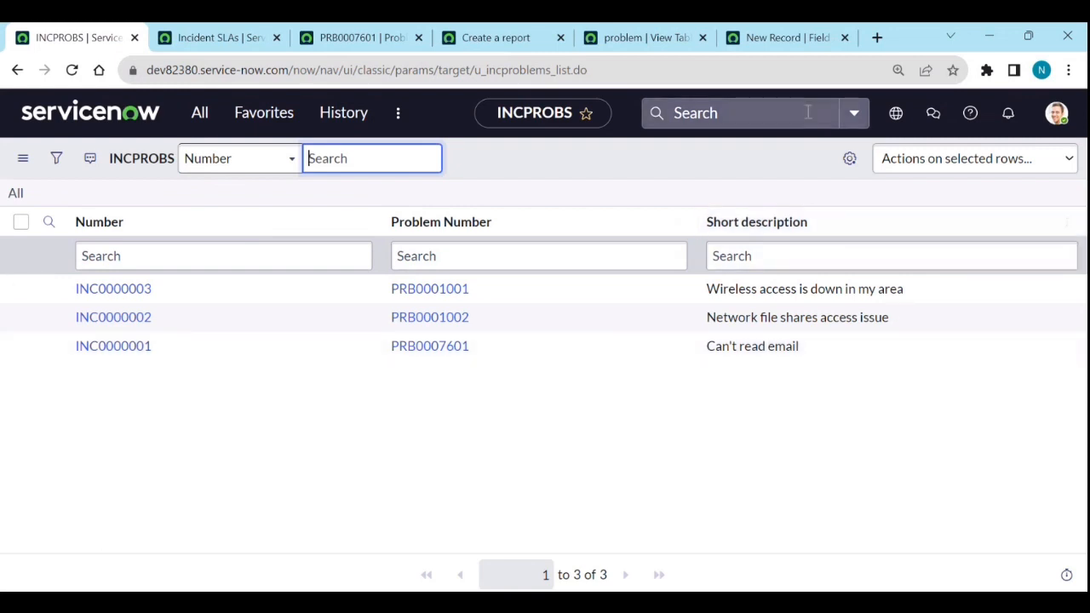
pyautogui.click(782, 39)
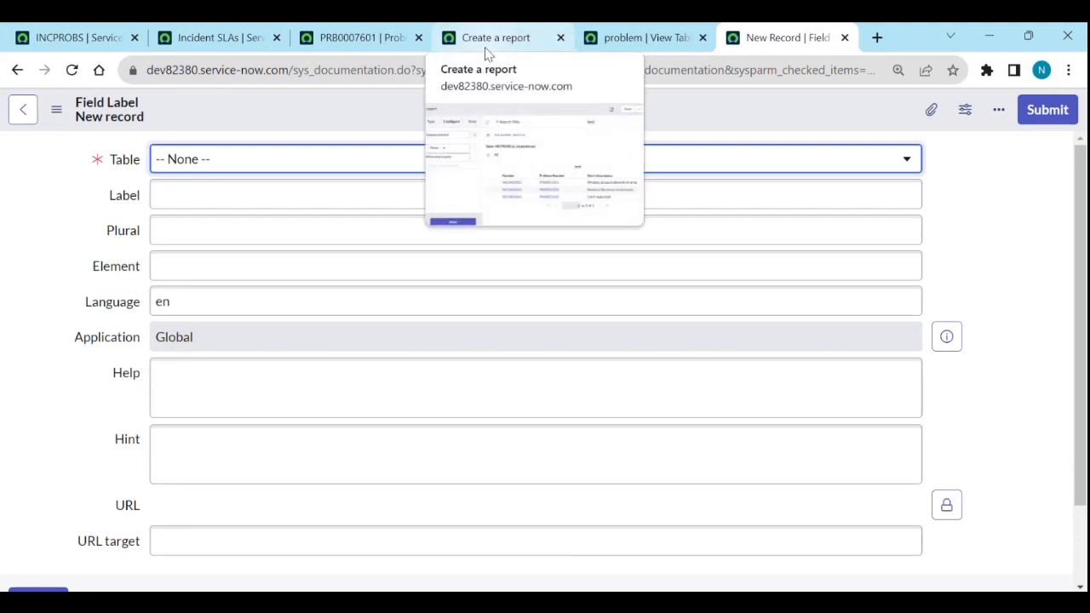
# Step: Enter "PRB0001001 - Wireless access is down in my area" in the Problem Number column search of the INCPROBS list, without running it
pyautogui.click(85, 38)
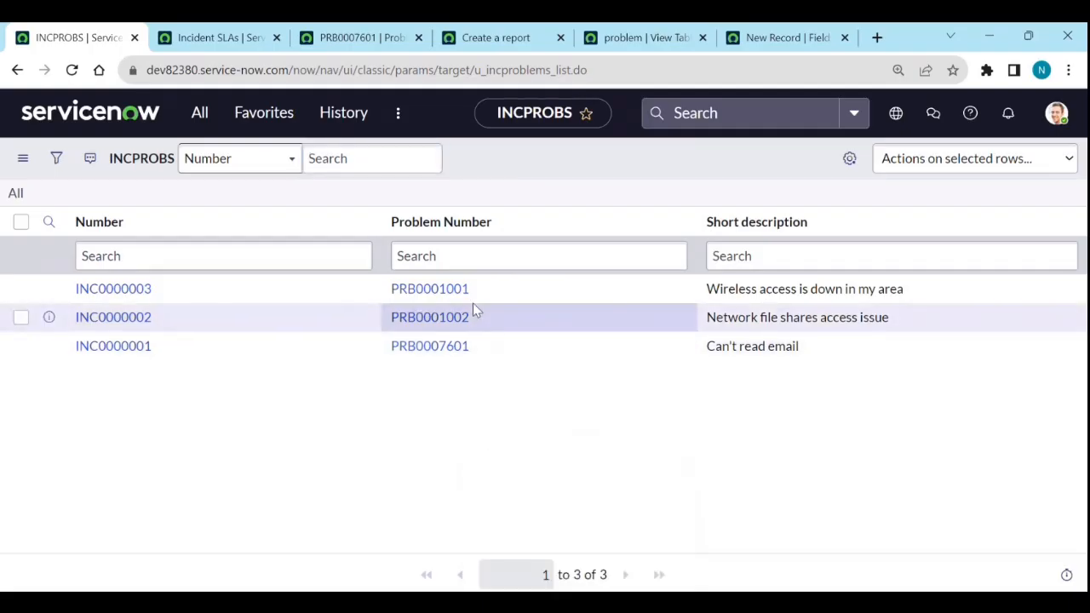
pyautogui.moveTo(473, 291); pyautogui.dragTo(387, 288)
pyautogui.hotkey('ctrl', 'c')
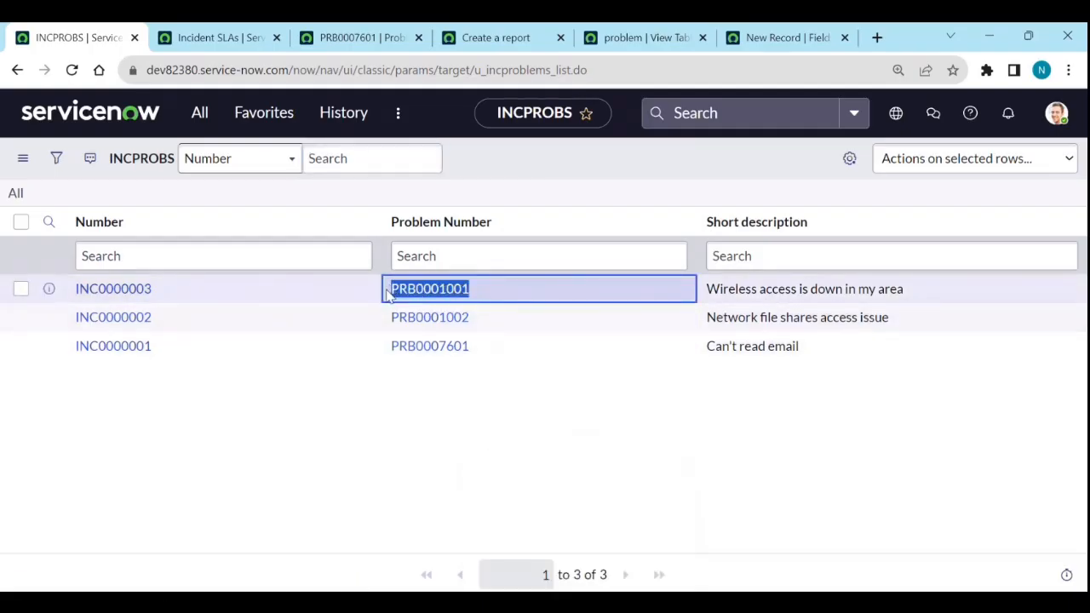
pyautogui.click(410, 256)
pyautogui.hotkey('ctrl', 'v')
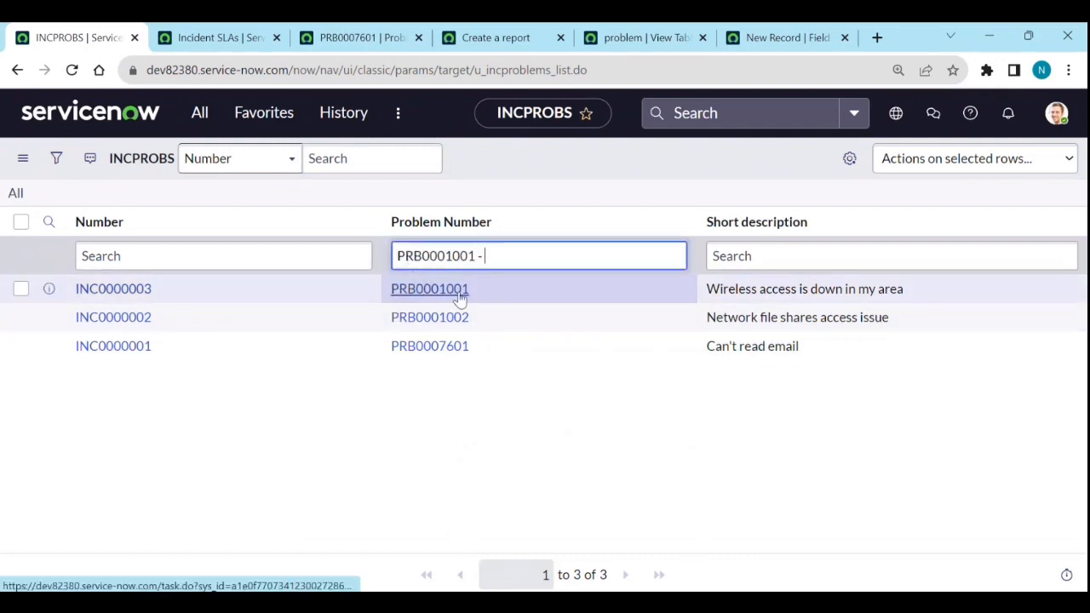
pyautogui.moveTo(909, 289); pyautogui.dragTo(694, 293)
pyautogui.hotkey('ctrl', 'c')
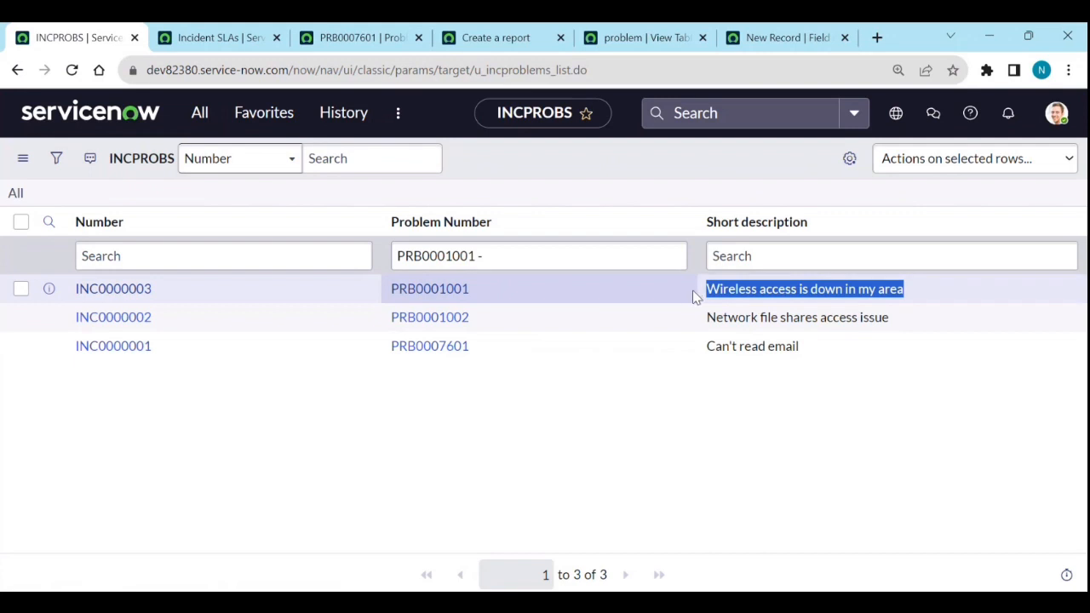
pyautogui.click(538, 259)
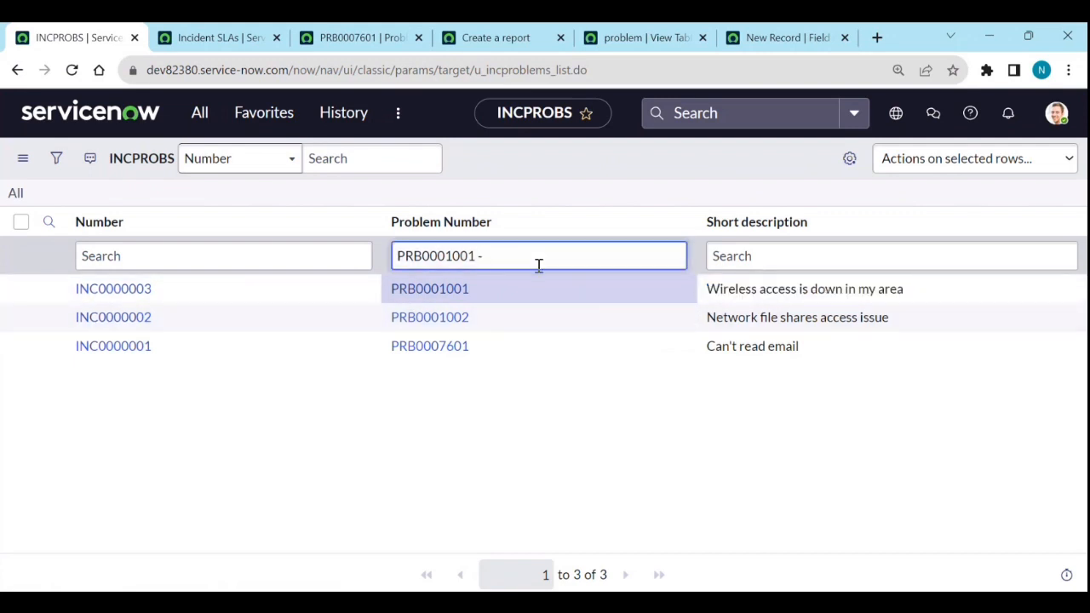
pyautogui.write('-')
pyautogui.hotkey('ctrl', 'v')
pyautogui.click(483, 255)
pyautogui.press('BackSpace')
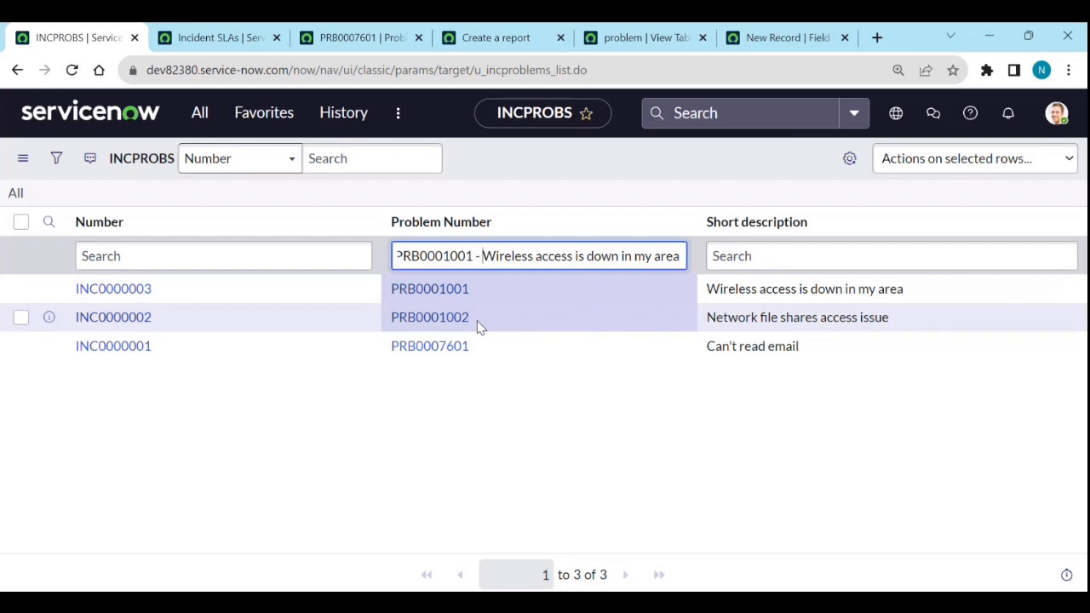
pyautogui.click(541, 436)
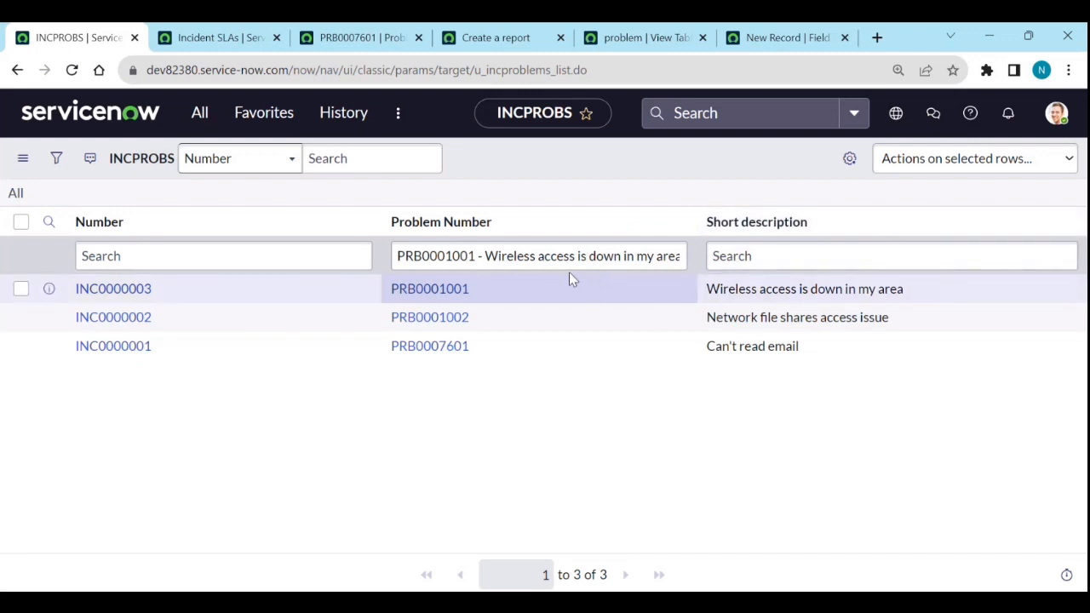
# Step: Find the Dictionary module by filtering the navigator for "diction" and open it in a new browser tab
pyautogui.click(197, 114)
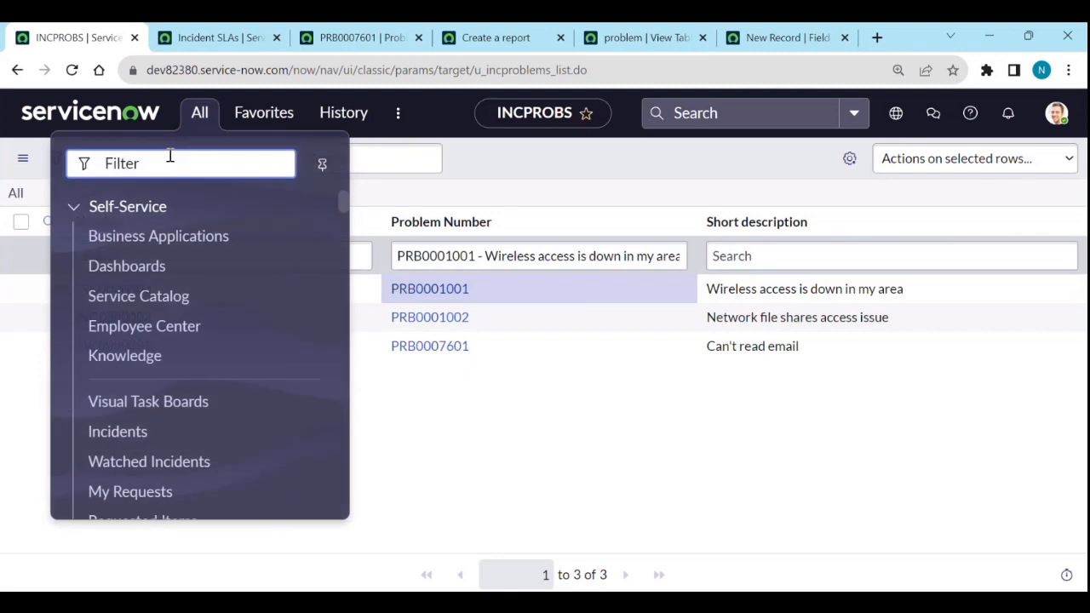
pyautogui.write('diction')
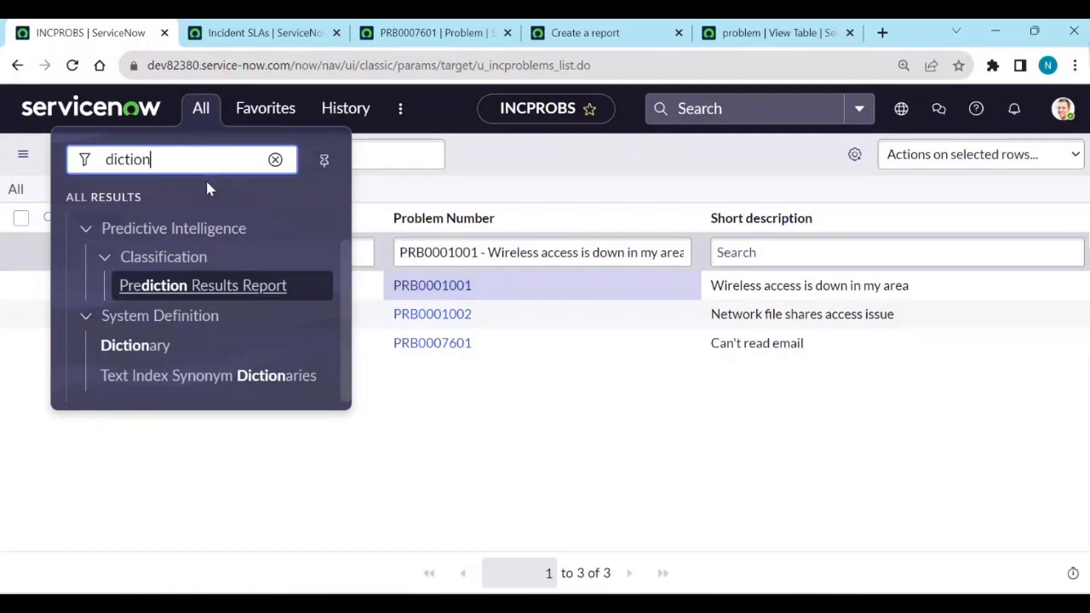
pyautogui.click(162, 347)
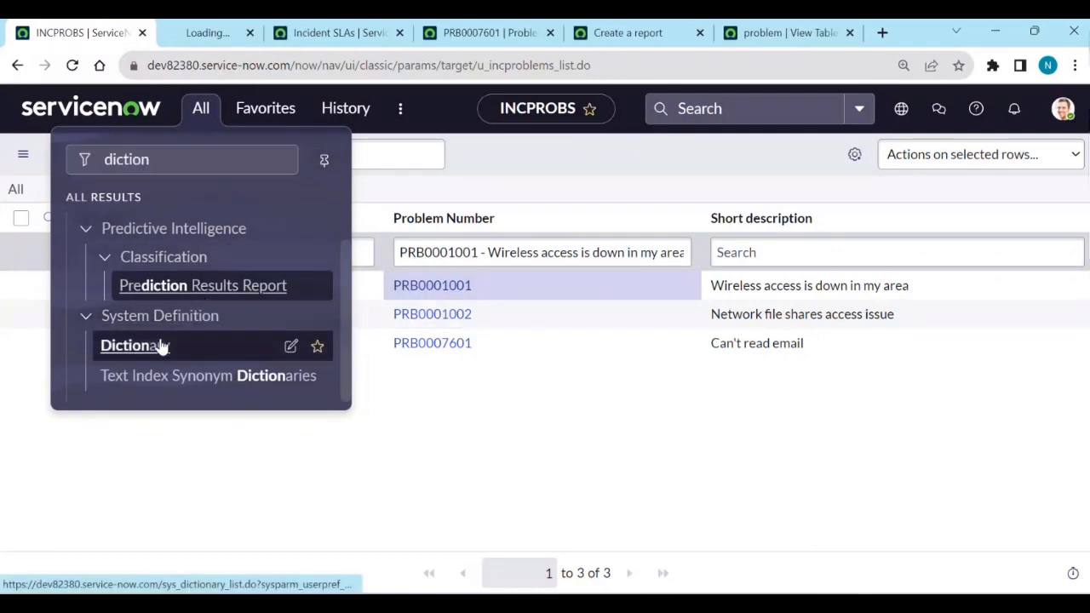
pyautogui.click(173, 41)
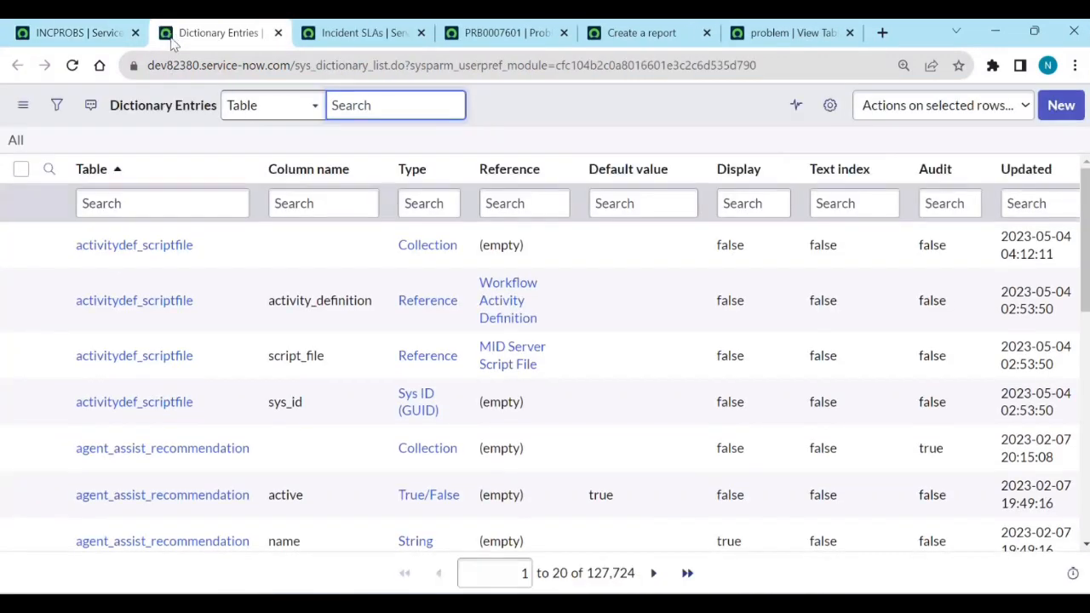
# Step: Start a new dictionary entry on the INCPROBS [u_incproblems] table with the type String
pyautogui.click(1056, 106)
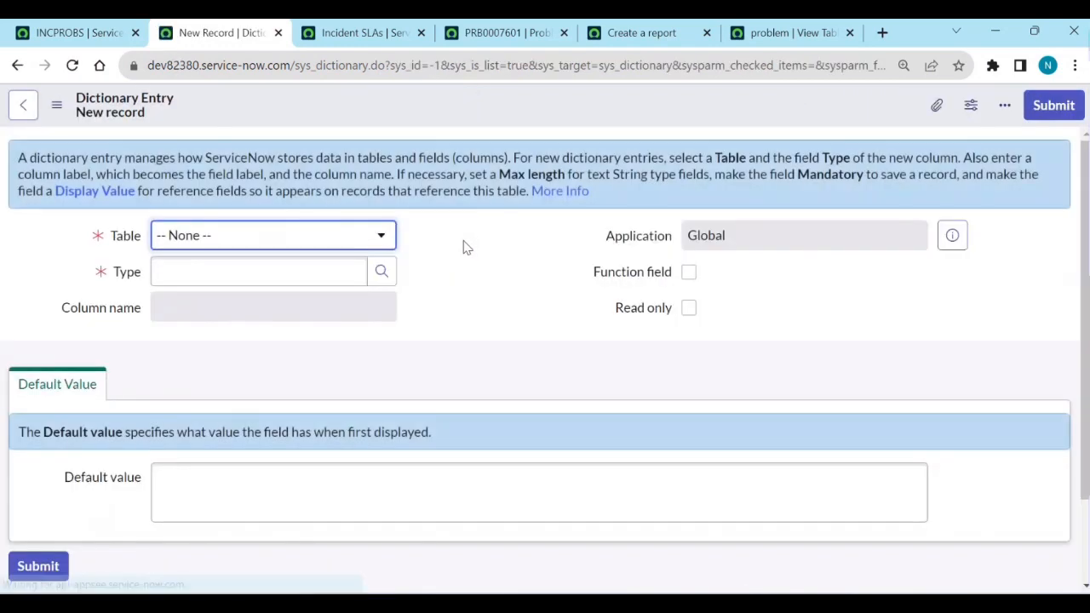
pyautogui.click(277, 242)
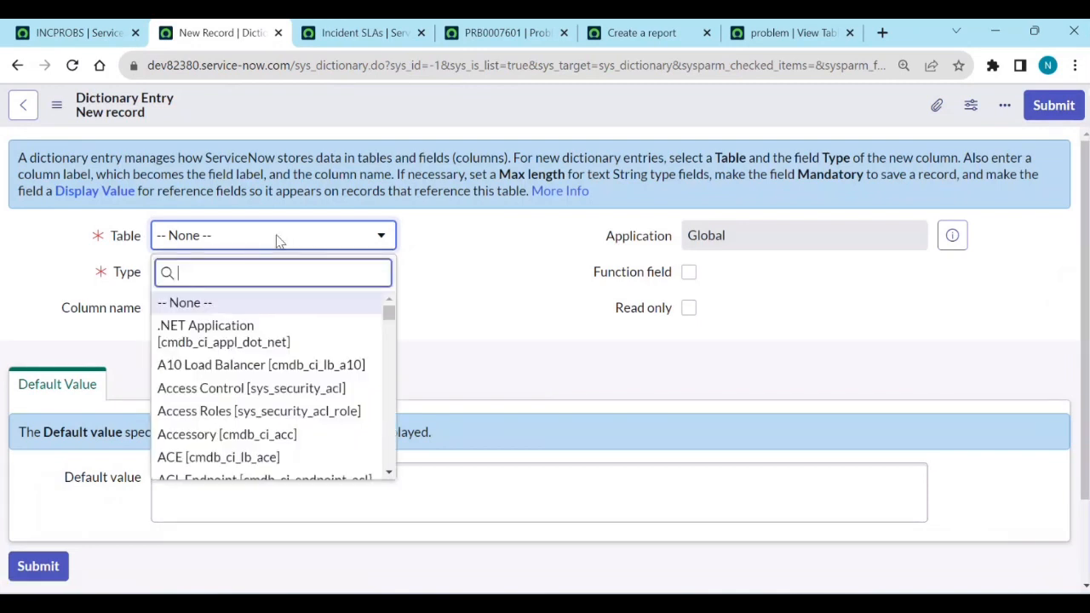
pyautogui.write('u_inc')
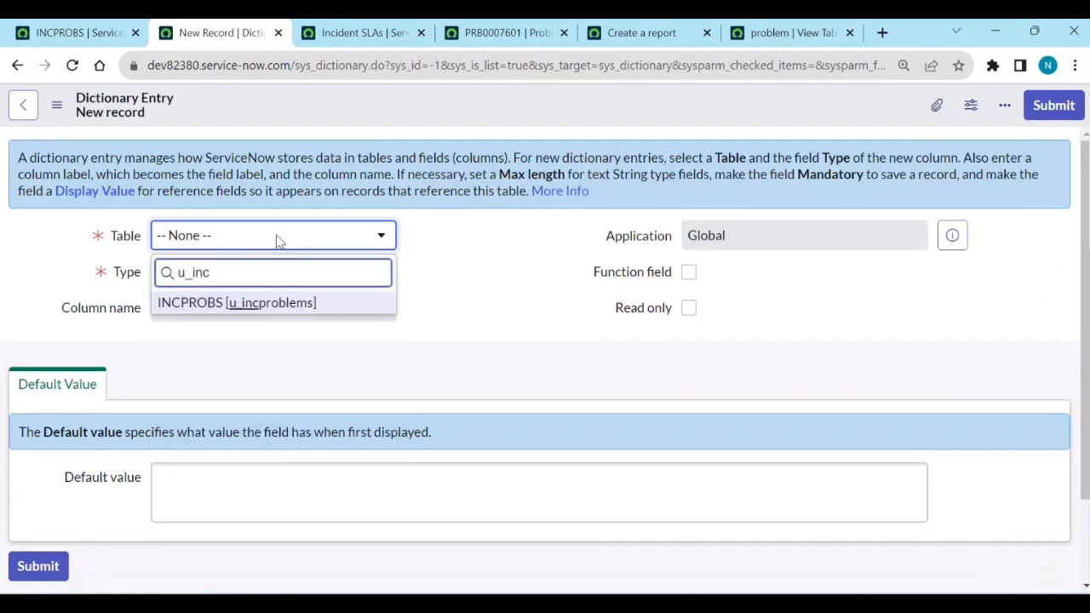
pyautogui.press('Return')
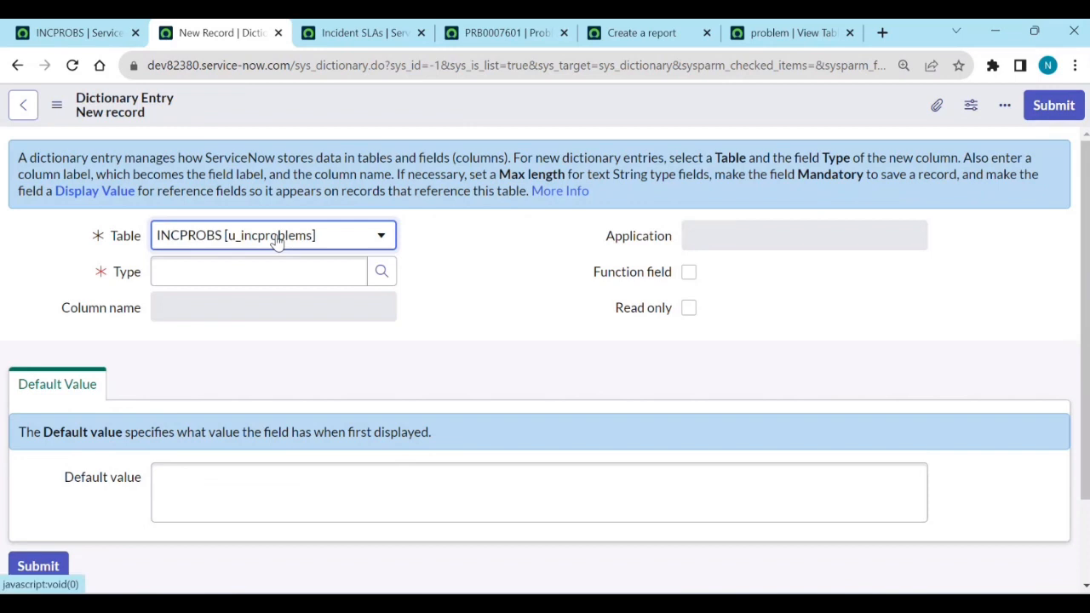
pyautogui.click(158, 273)
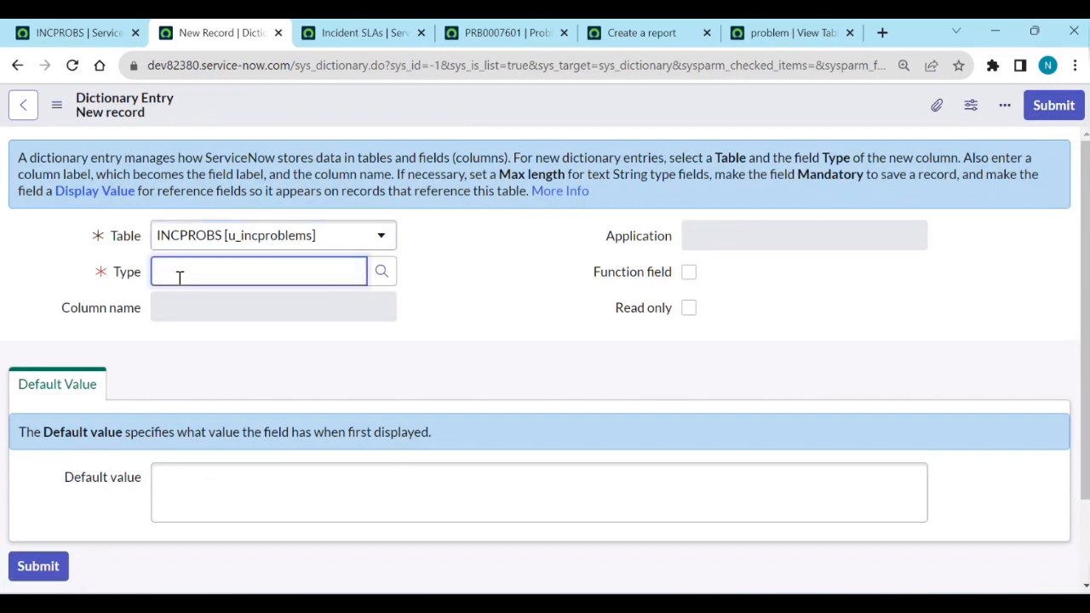
pyautogui.write('st')
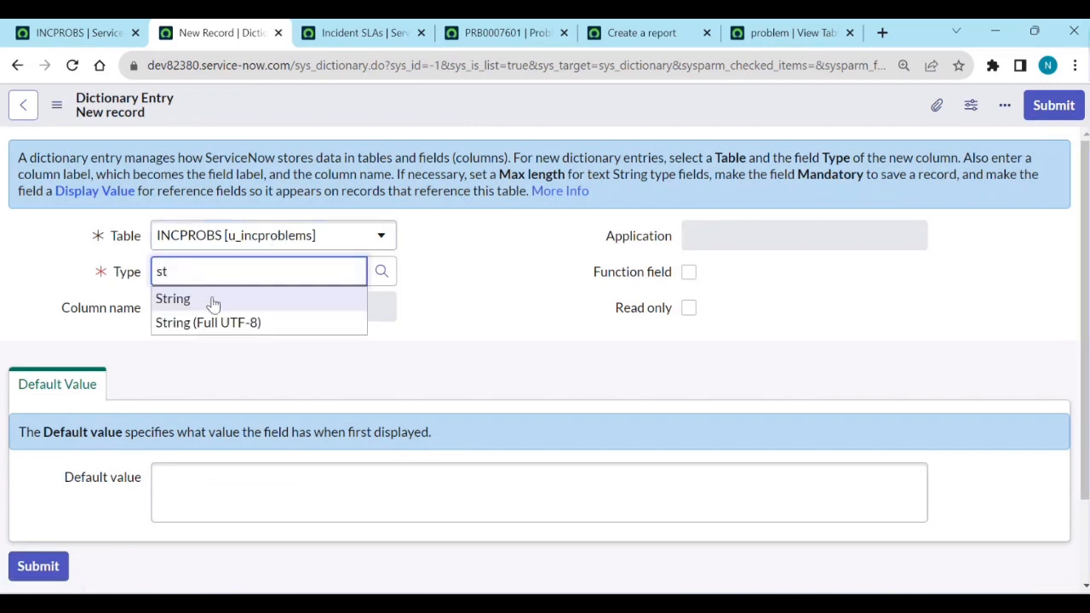
pyautogui.click(210, 297)
# Step: Label the column "Pshort", set its max length to 200 and make it a function field
pyautogui.click(216, 312)
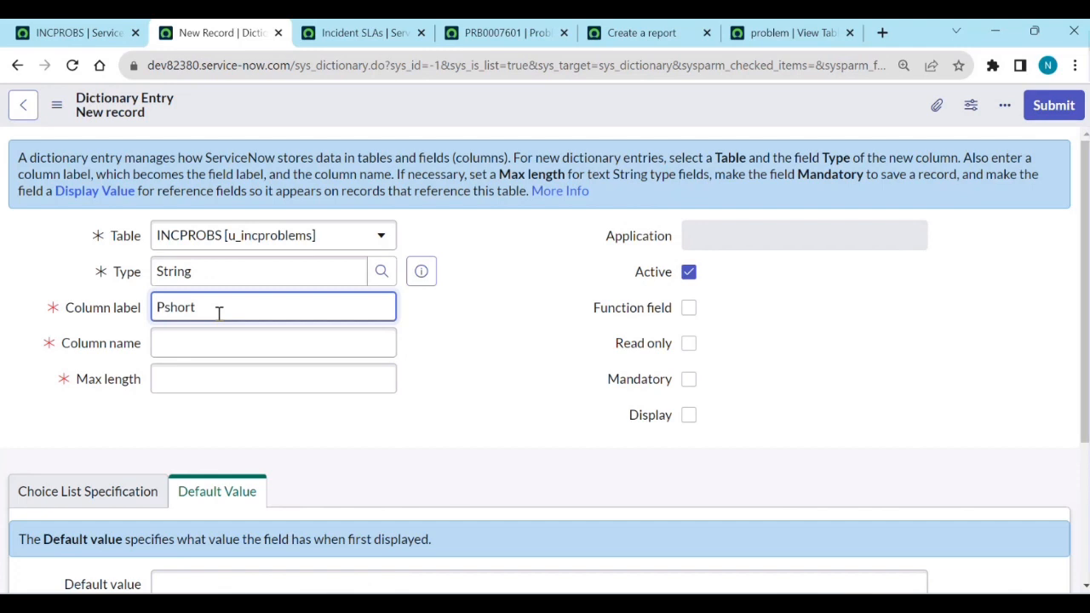
pyautogui.click(315, 381)
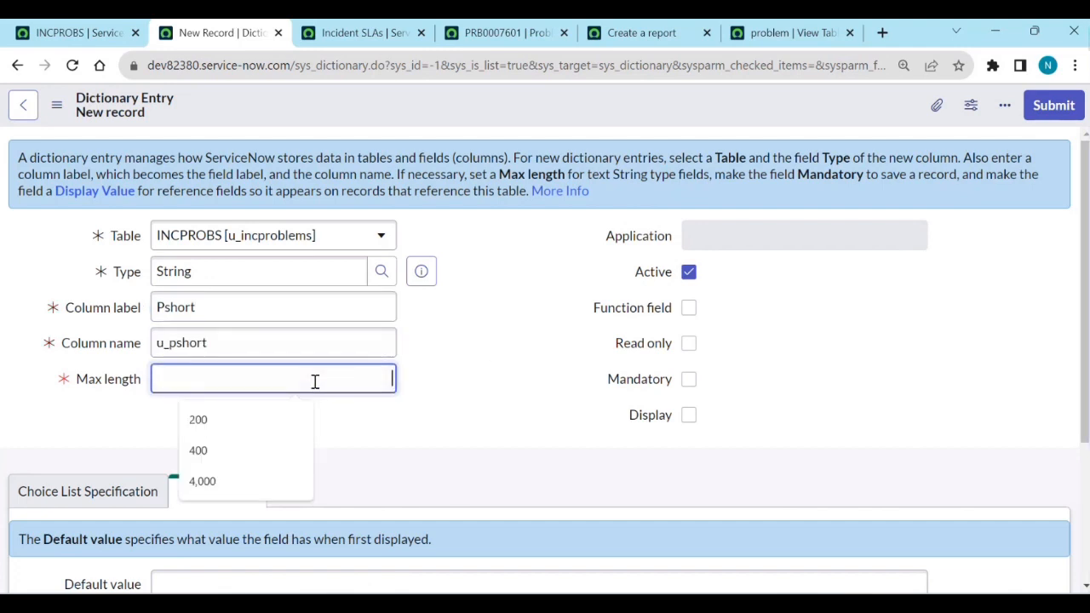
pyautogui.click(284, 417)
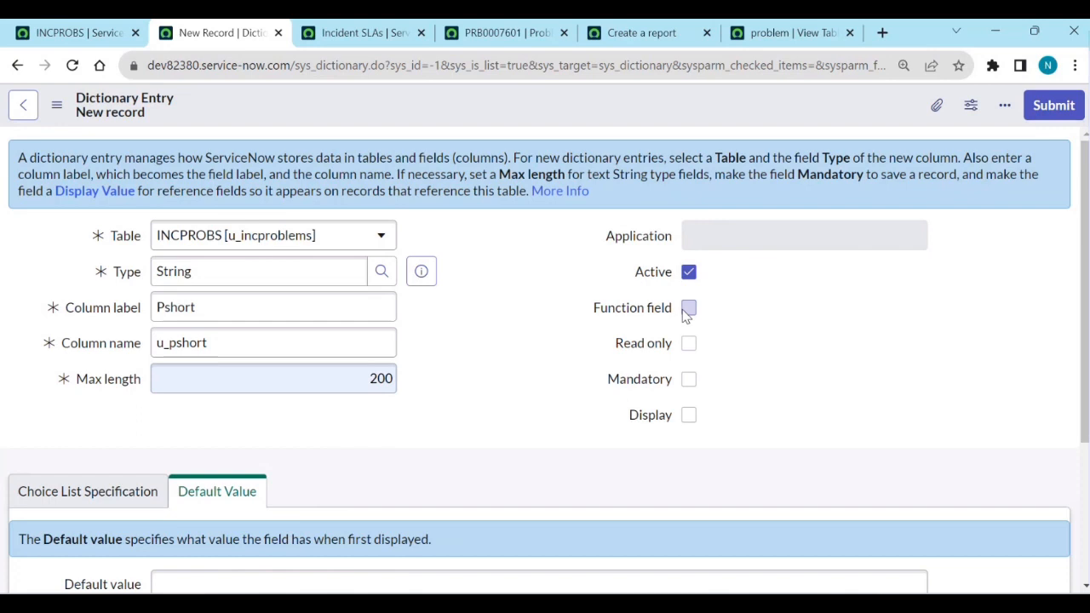
pyautogui.click(688, 308)
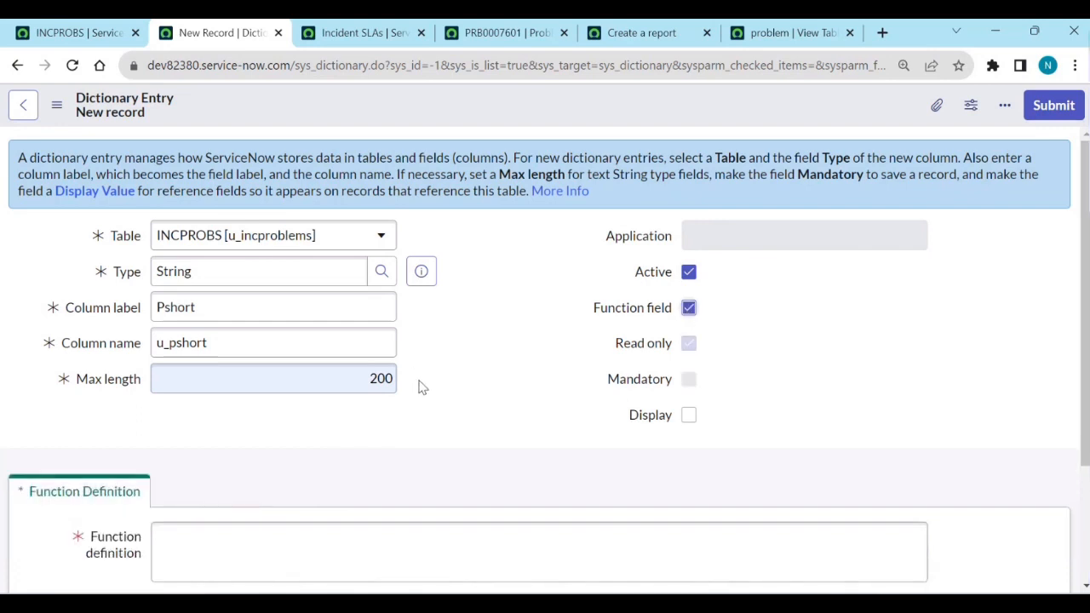
# Step: Enter the function definition glidefunction:concat(mi_definition.name,' ',mi_value)
pyautogui.scroll(-2, 426, 426)
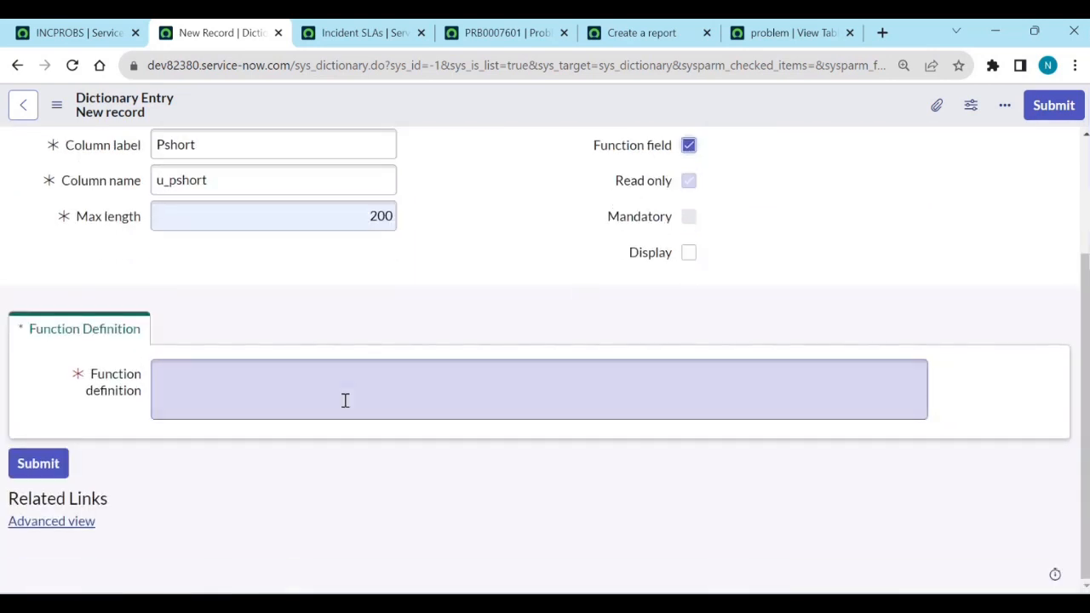
pyautogui.click(195, 382)
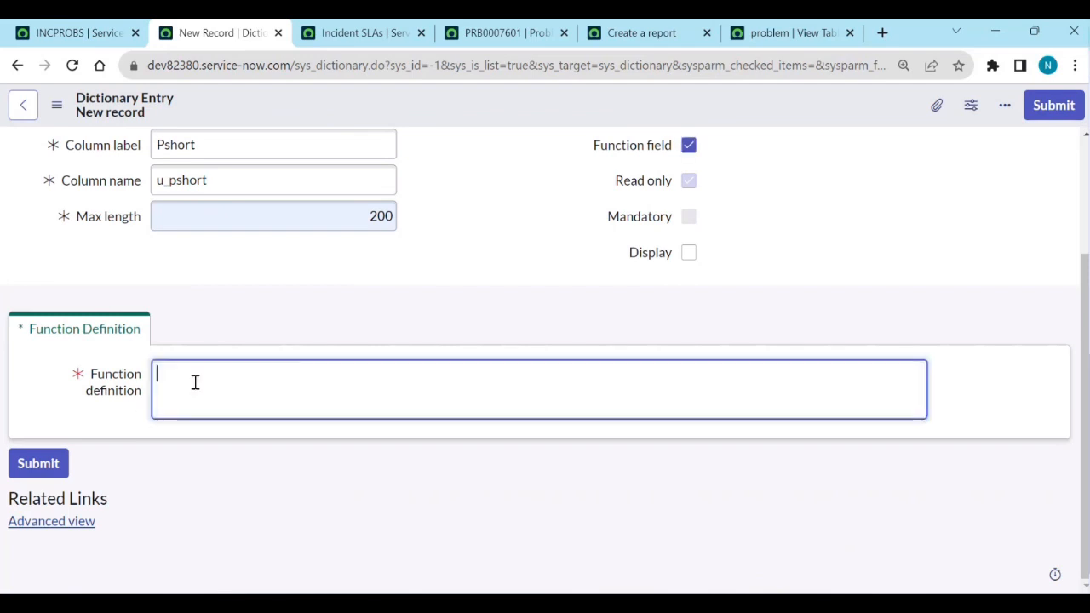
pyautogui.write("glidefunction:concat(mi_definition.name,' ',mi_value)")
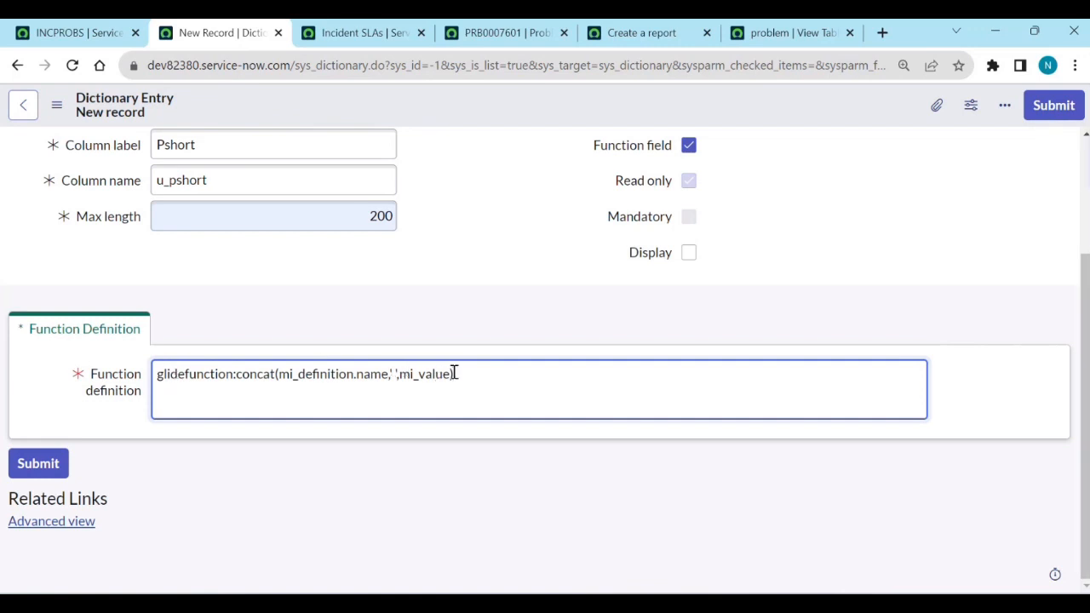
# Step: Replace the concat arguments with prb_number,' - ' , inc_short_description and submit the dictionary entry
pyautogui.moveTo(452, 376); pyautogui.dragTo(275, 374)
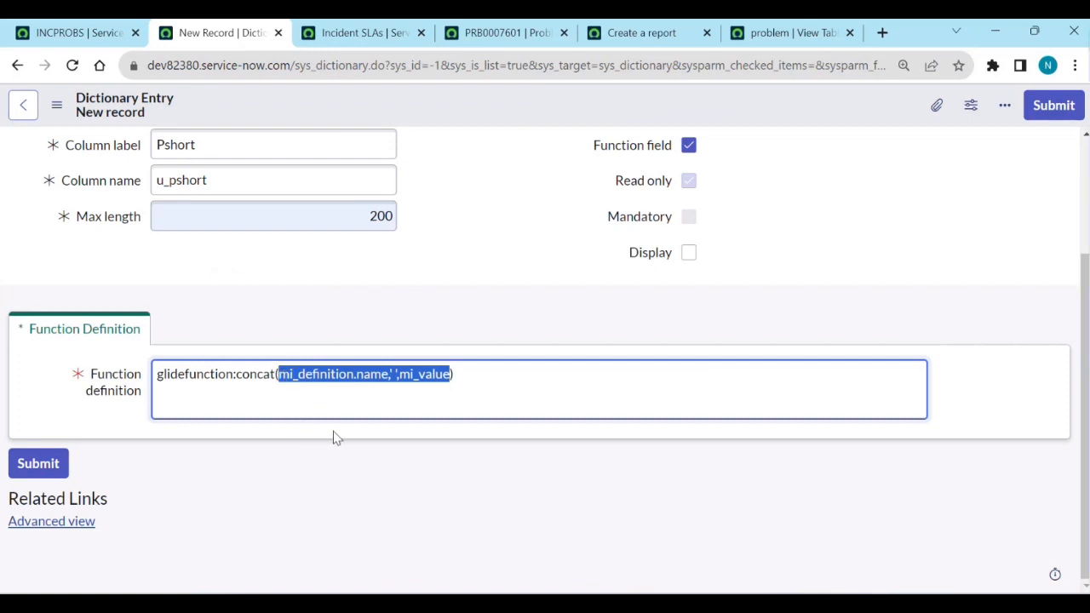
pyautogui.click(372, 400)
pyautogui.click(453, 374)
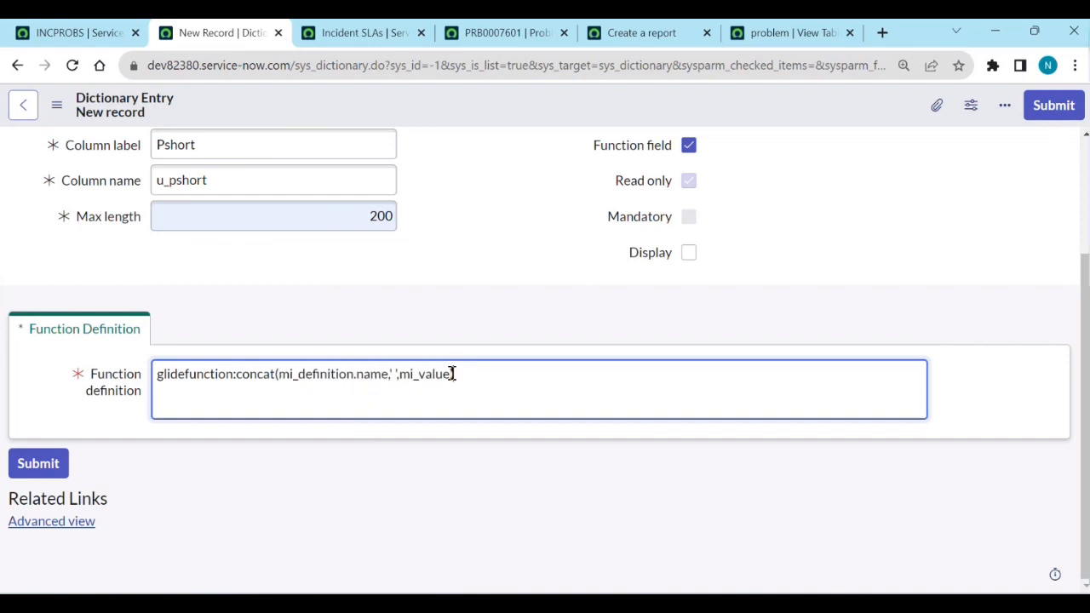
pyautogui.press('BackSpace')
pyautogui.press('BackSpace')
pyautogui.press('BackSpace')
pyautogui.press('BackSpace')
pyautogui.press('BackSpace')
pyautogui.press('BackSpace')
pyautogui.press('BackSpace')
pyautogui.press('BackSpace')
pyautogui.press('BackSpace')
pyautogui.press('BackSpace')
pyautogui.press('BackSpace')
pyautogui.press('BackSpace')
pyautogui.press('BackSpace')
pyautogui.press('BackSpace')
pyautogui.press('BackSpace')
pyautogui.press('BackSpace')
pyautogui.press('BackSpace')
pyautogui.press('BackSpace')
pyautogui.press('BackSpace')
pyautogui.press('BackSpace')
pyautogui.press('BackSpace')
pyautogui.press('BackSpace')
pyautogui.press('BackSpace')
pyautogui.press('BackSpace')
pyautogui.press('BackSpace')
pyautogui.press('BackSpace')
pyautogui.press('BackSpace')
pyautogui.press('BackSpace')
pyautogui.press('BackSpace')
pyautogui.press('BackSpace')
pyautogui.press('BackSpace')
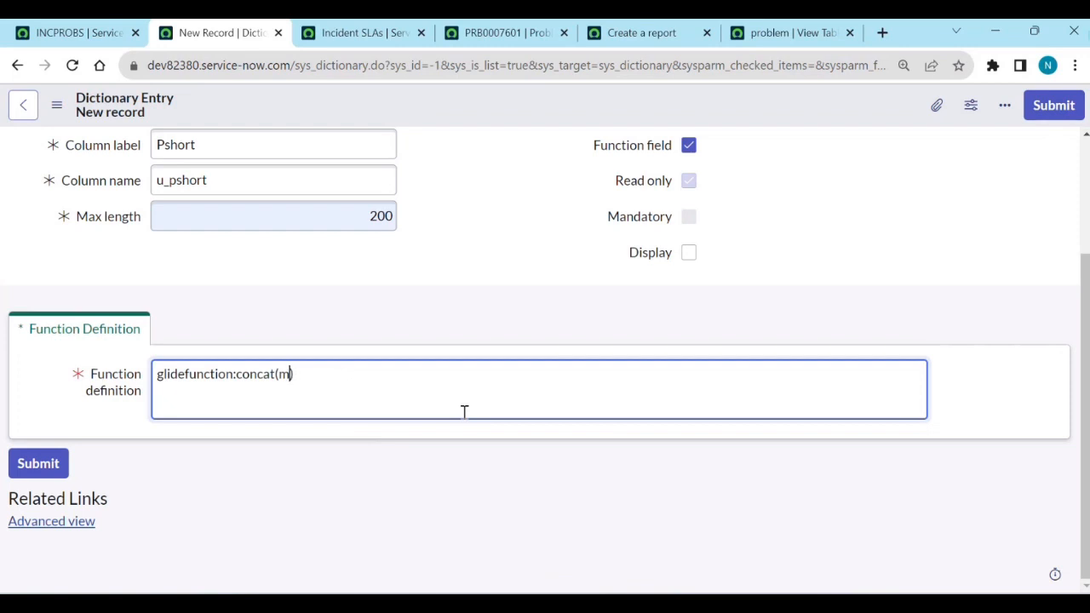
pyautogui.write('pr')
pyautogui.write('b')
pyautogui.write('_nem')
pyautogui.press('BackSpace')
pyautogui.write('unber')
pyautogui.press('BackSpace')
pyautogui.press('BackSpace')
pyautogui.write('mber')
pyautogui.write(",' - ' , inc.s")
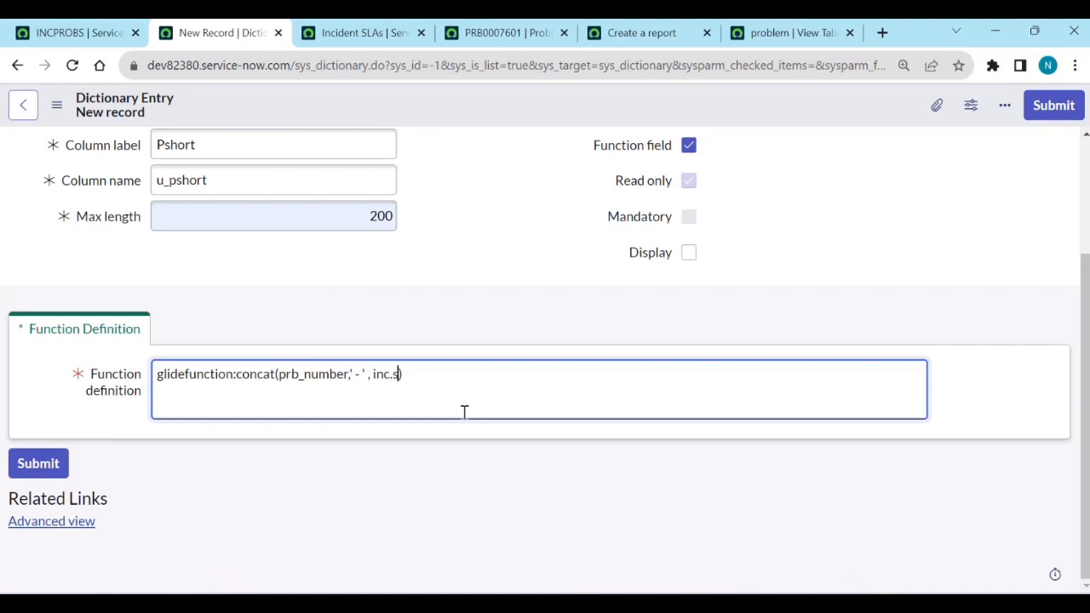
pyautogui.press('BackSpace')
pyautogui.press('BackSpace')
pyautogui.press('BackSpace')
pyautogui.write('short_description')
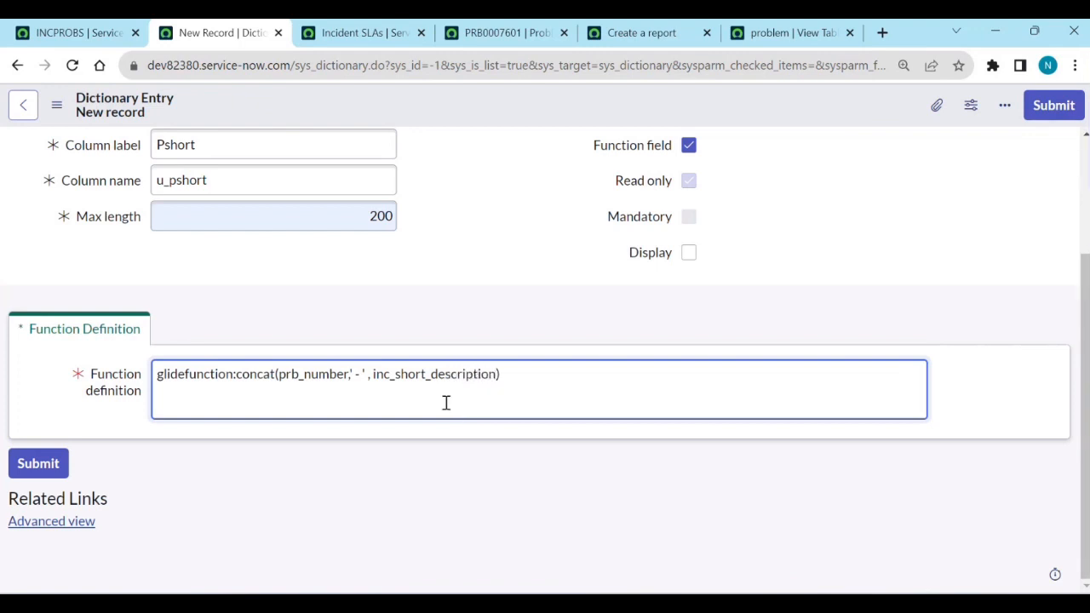
pyautogui.click(504, 302)
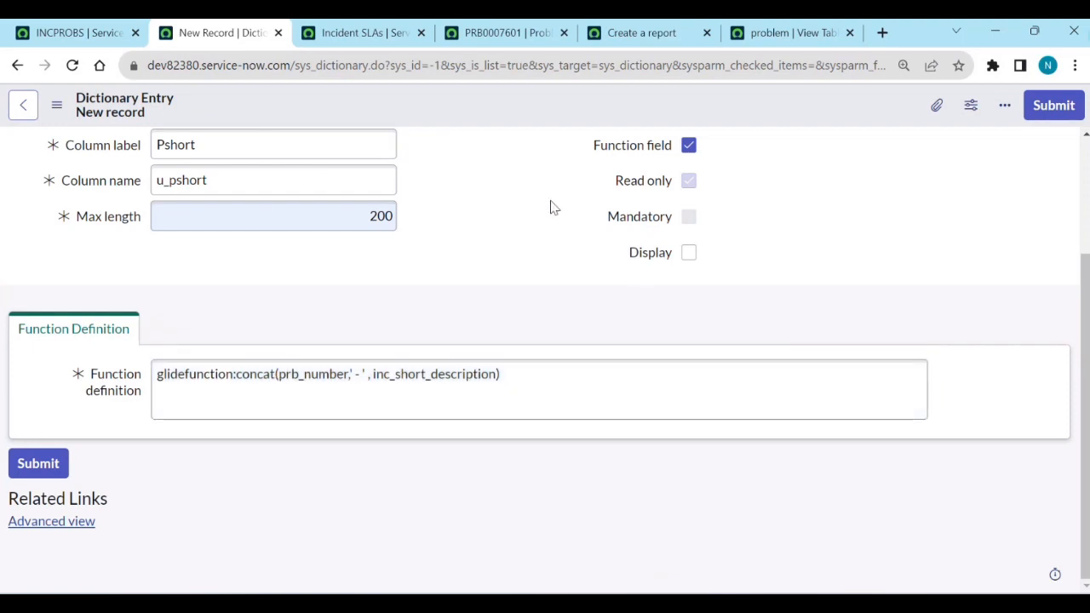
pyautogui.click(1054, 105)
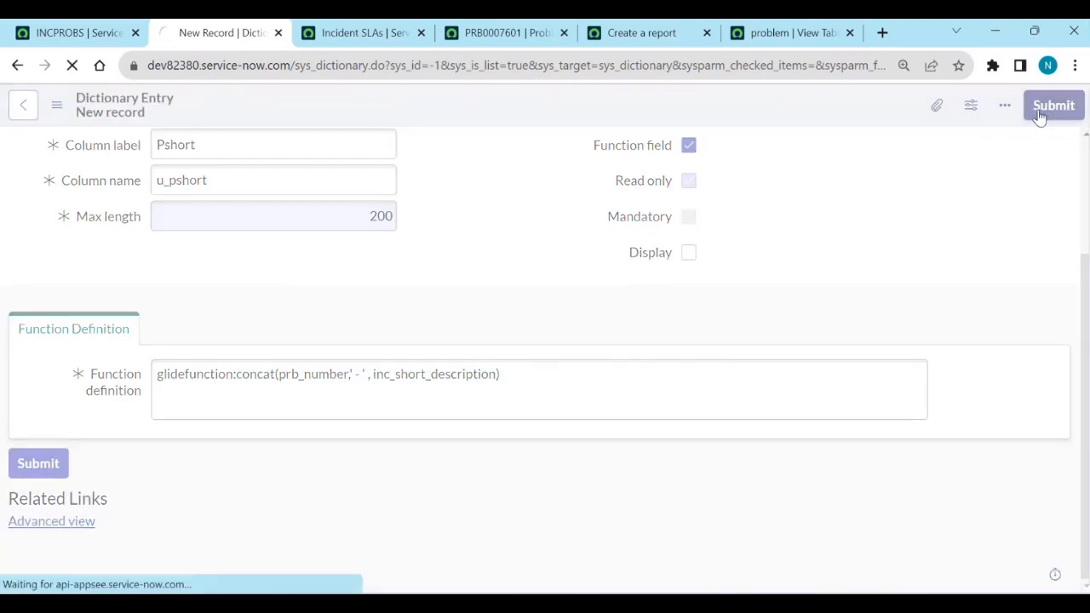
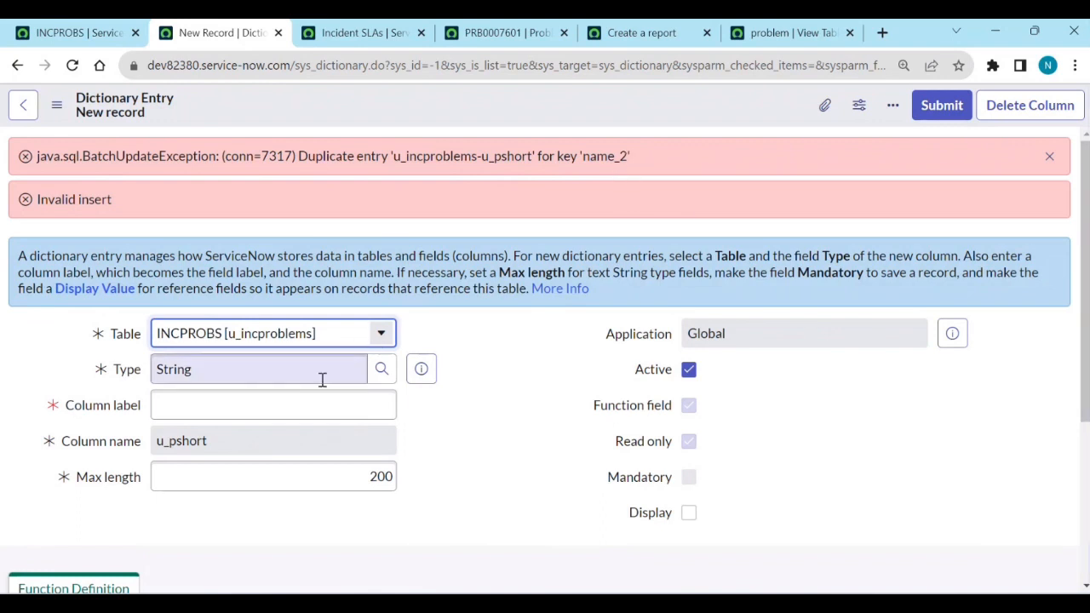
# Step: Set the column label of the rejected entry to "pshort2" and try to save the record
pyautogui.scroll(-3, 469, 438)
pyautogui.scroll(1, 468, 440)
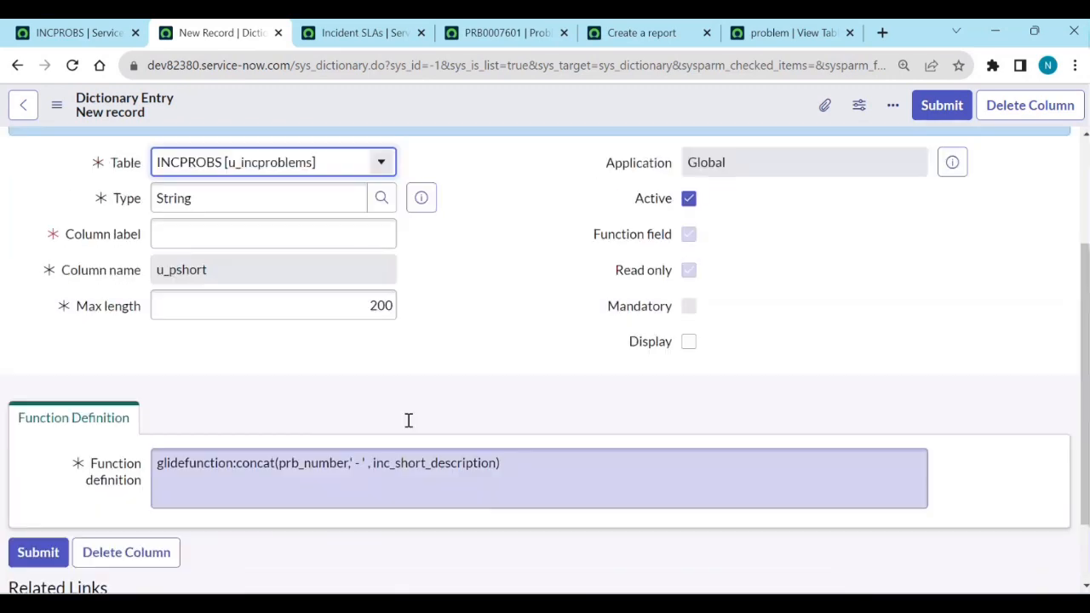
pyautogui.click(197, 242)
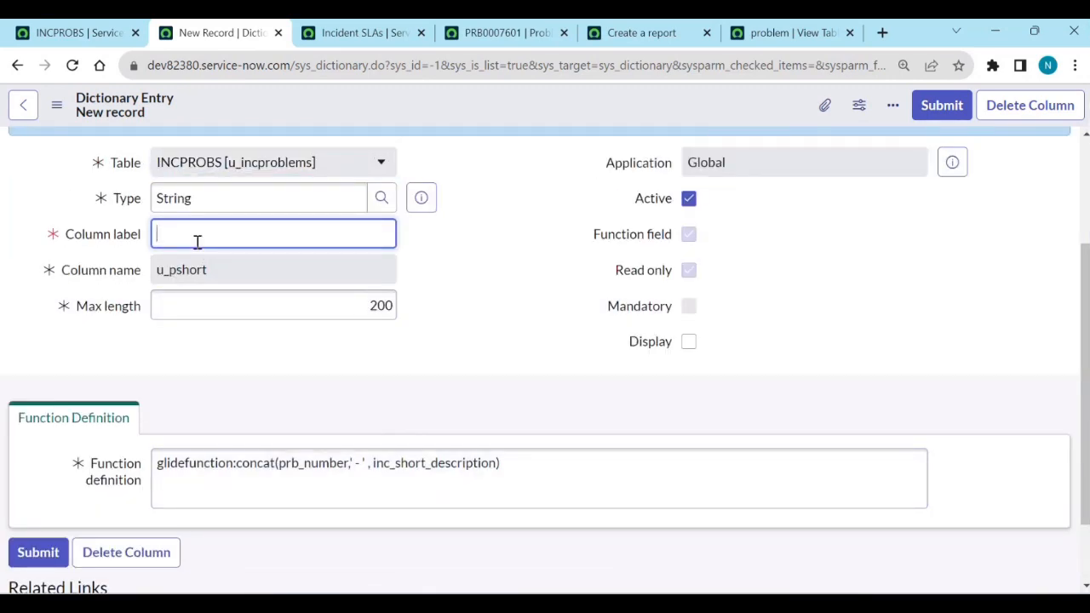
pyautogui.write('rt')
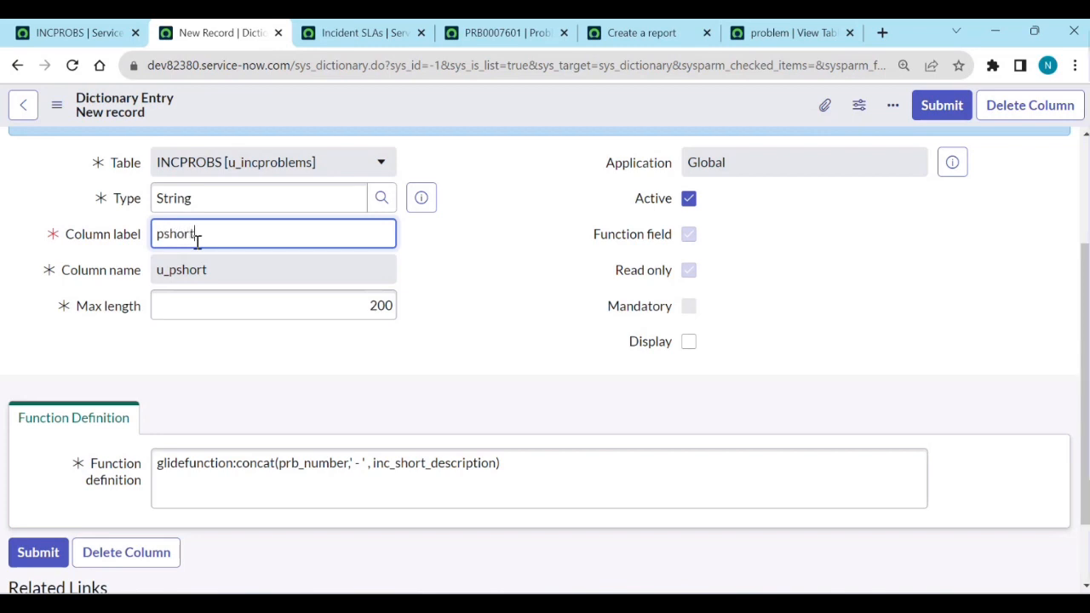
pyautogui.write('2')
pyautogui.click(569, 267)
pyautogui.rightClick(626, 108)
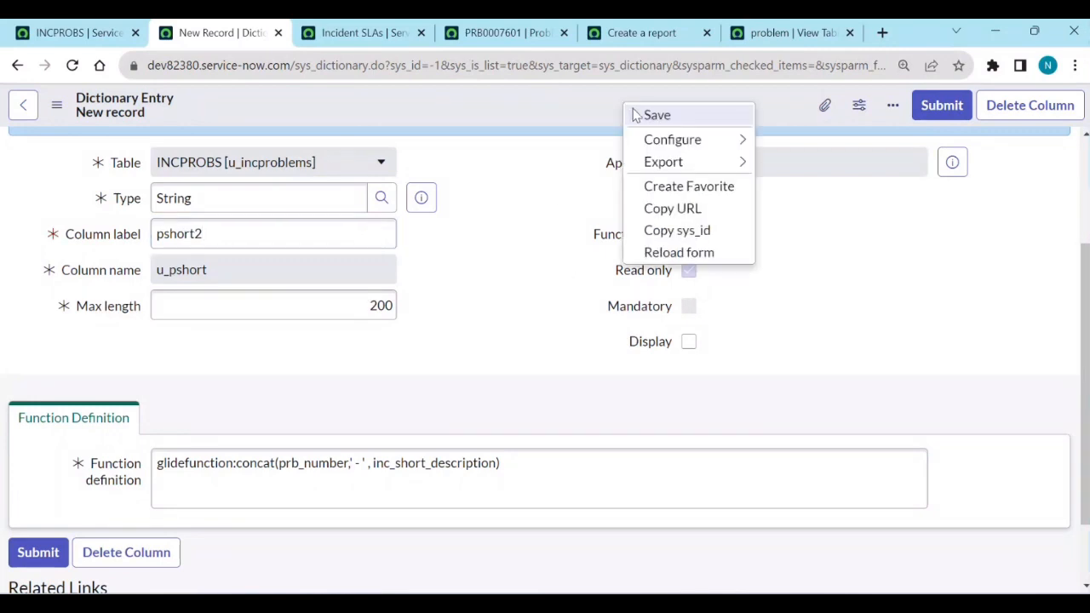
pyautogui.click(634, 114)
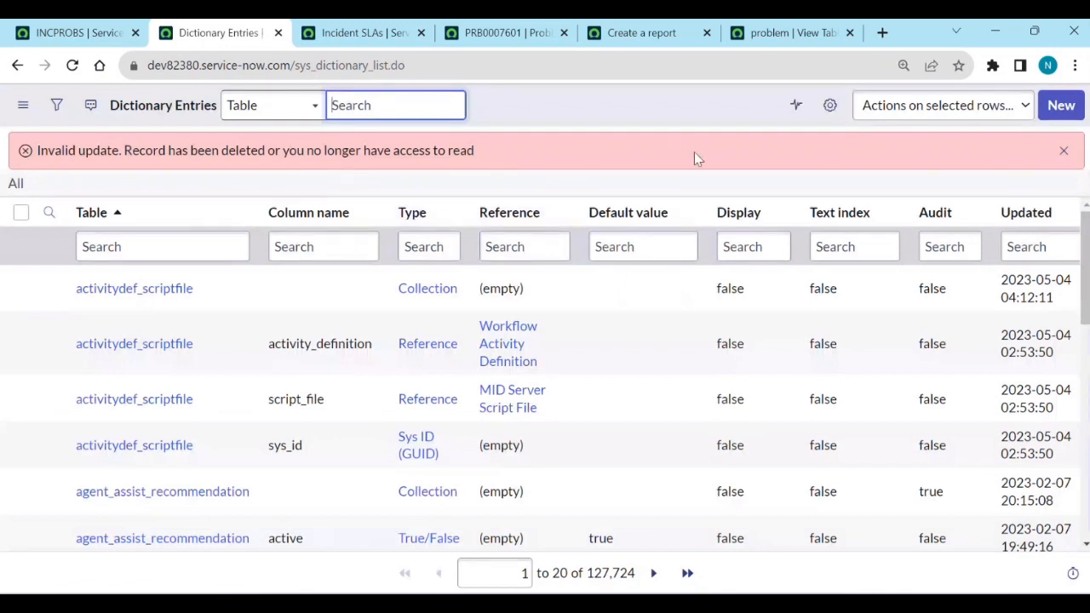
# Step: Sort the dictionary entries by Updated, newest first, and examine the u_pshort entry's choice list and default value settings
pyautogui.click(1062, 152)
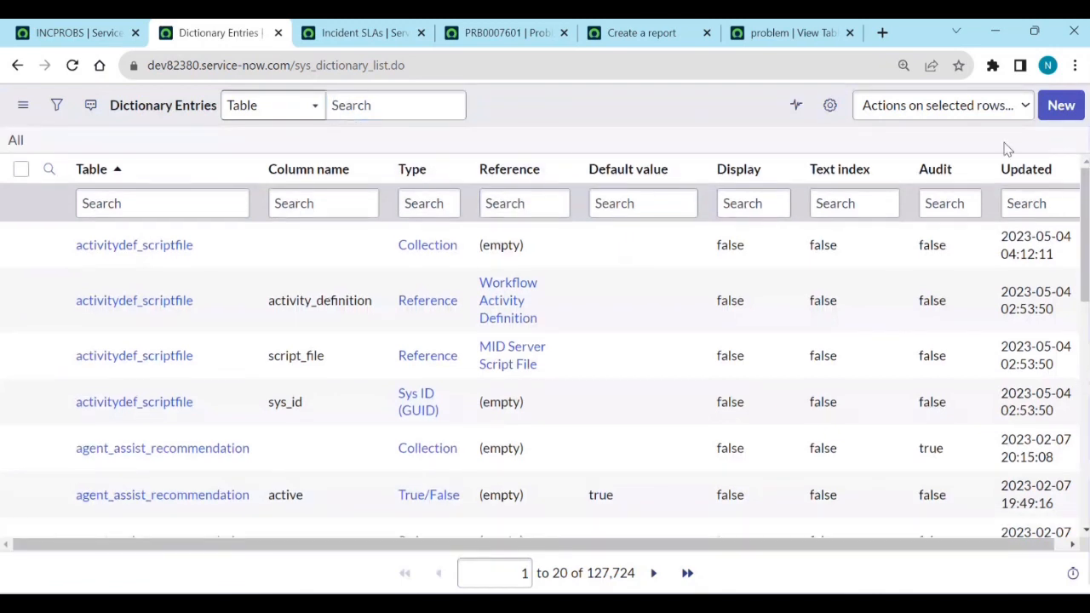
pyautogui.rightClick(1025, 173)
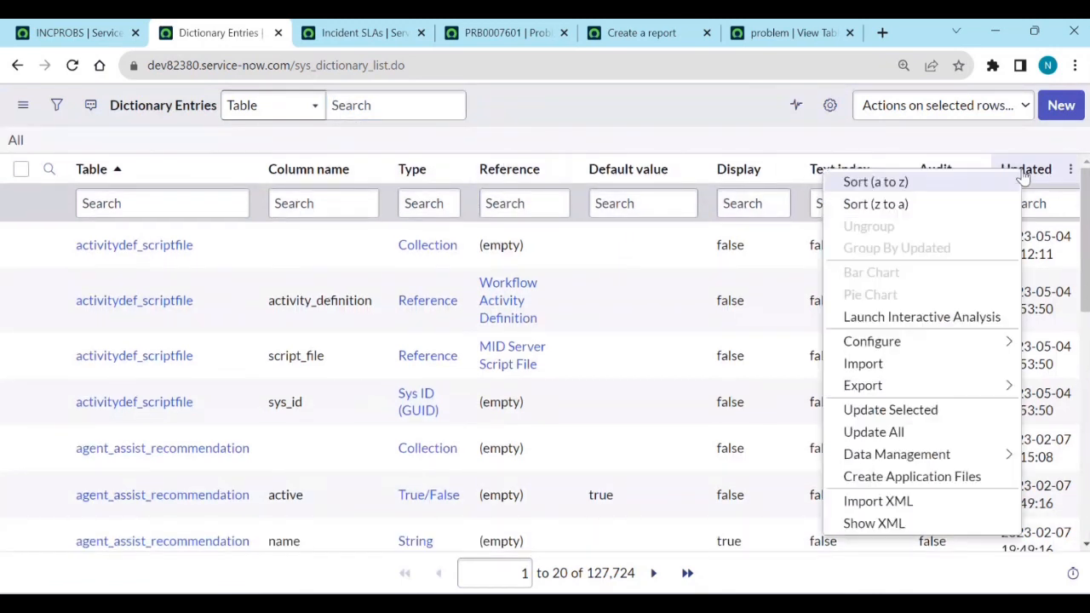
pyautogui.click(942, 204)
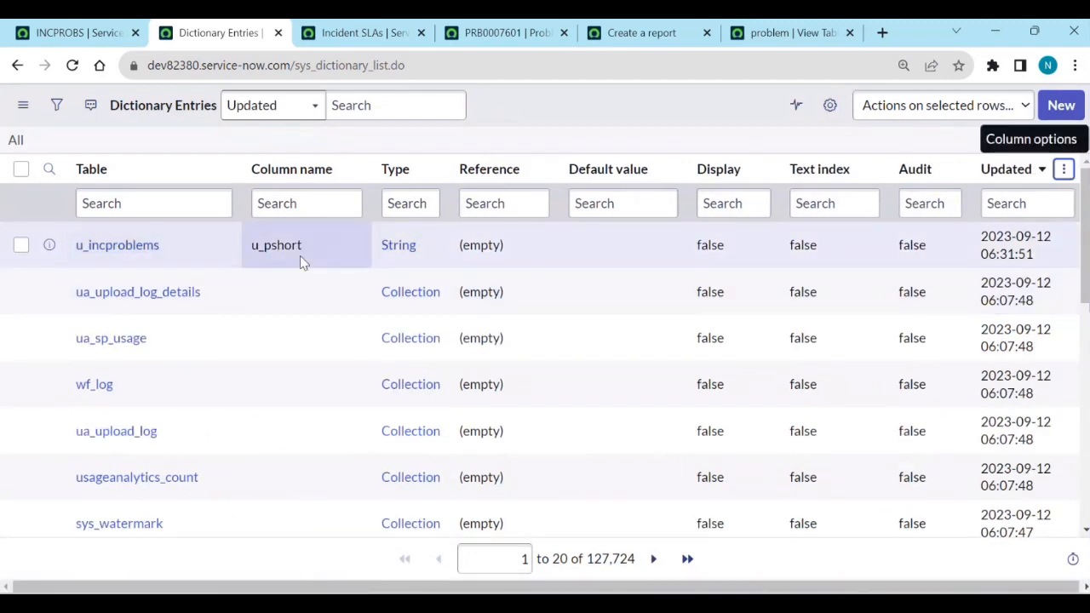
pyautogui.click(117, 245)
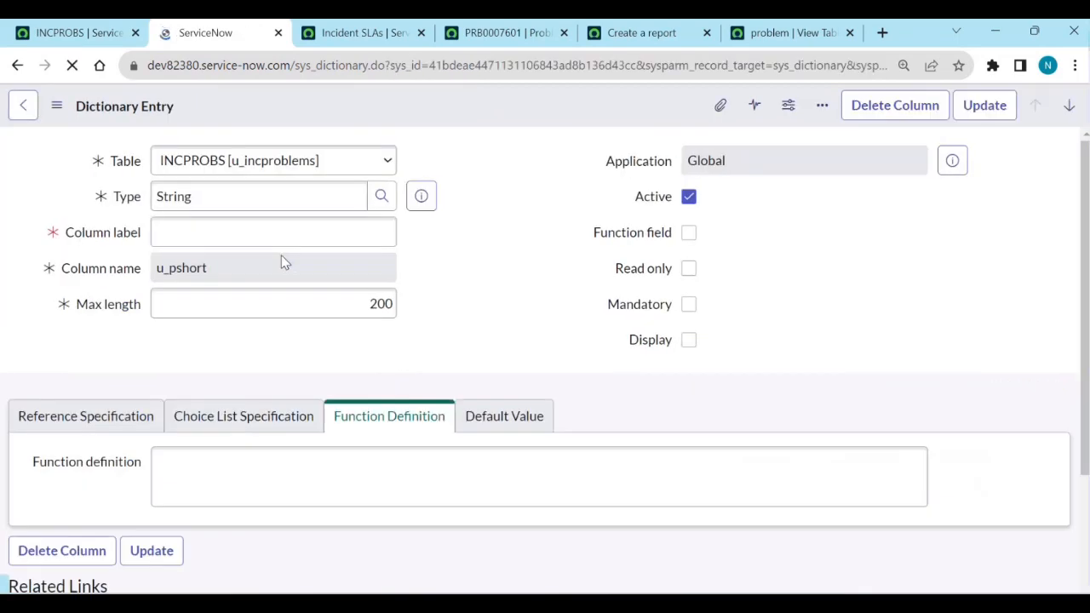
pyautogui.scroll(-1, 579, 314)
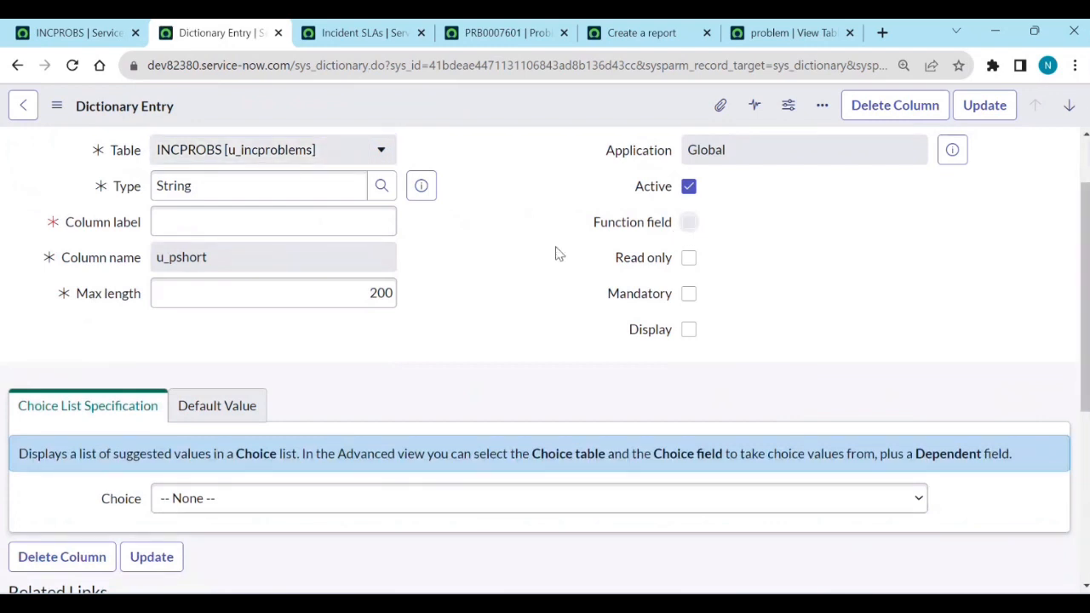
pyautogui.scroll(-2, 380, 338)
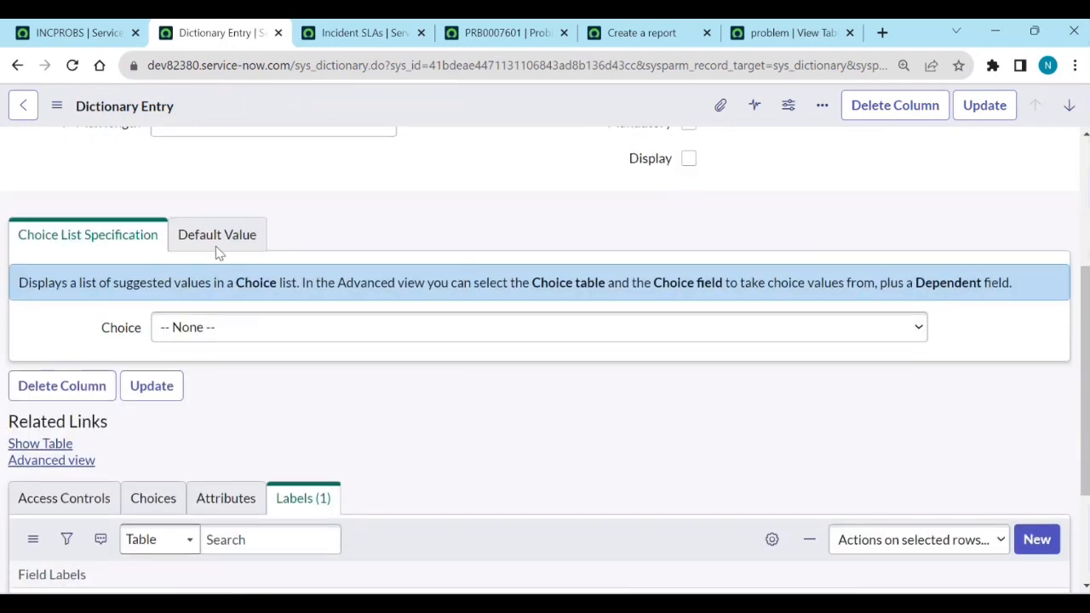
pyautogui.click(215, 238)
pyautogui.click(121, 243)
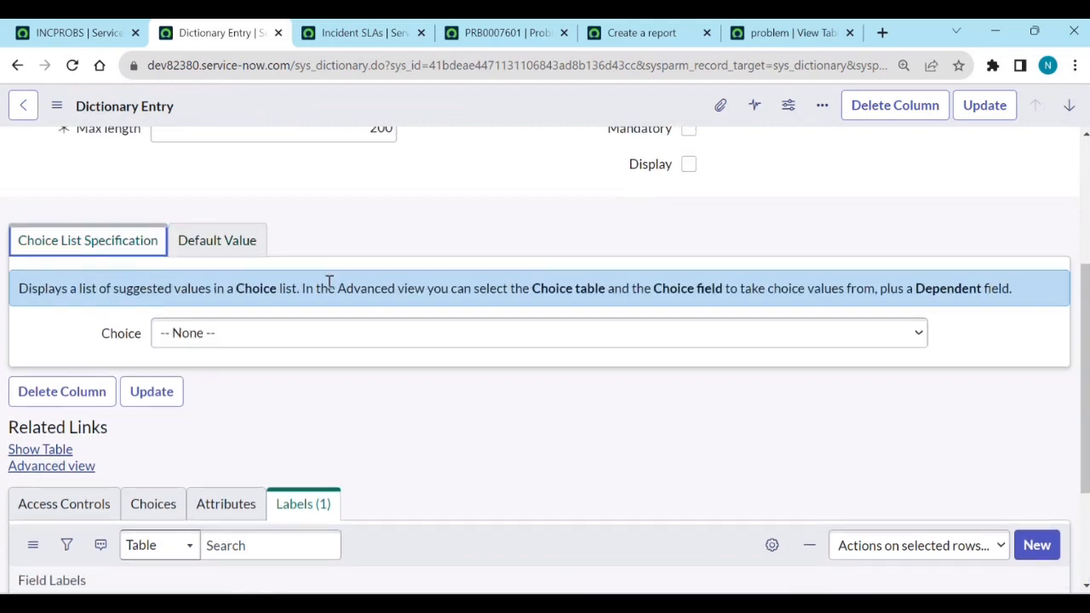
# Step: Fill in the column label "pshort" on the u_pshort entry, delete the column, and dismiss the resulting notice
pyautogui.scroll(3, 329, 283)
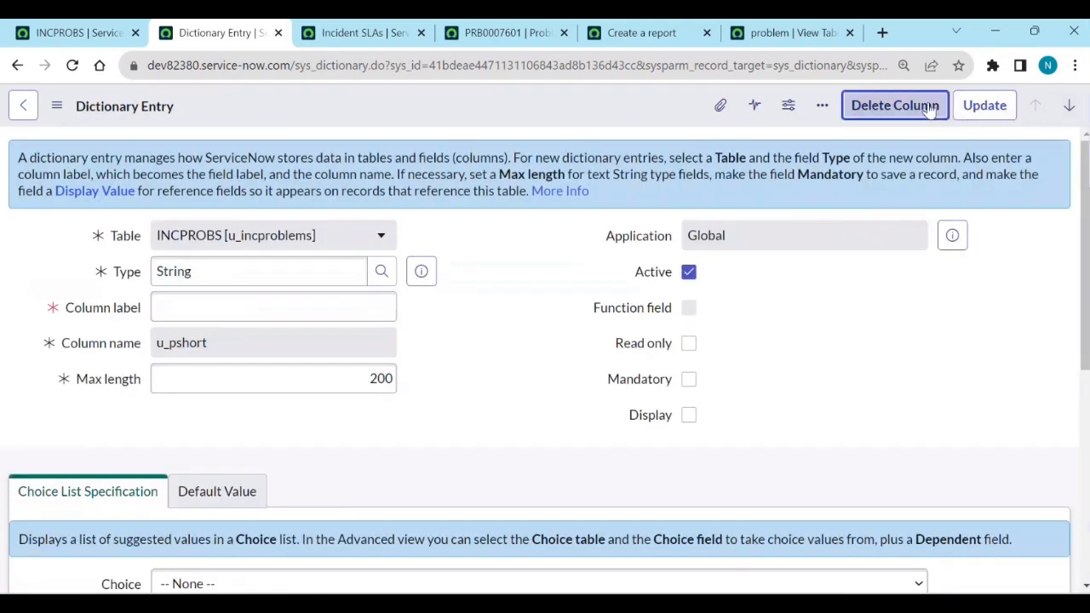
pyautogui.click(930, 106)
pyautogui.click(303, 356)
pyautogui.write('pshort')
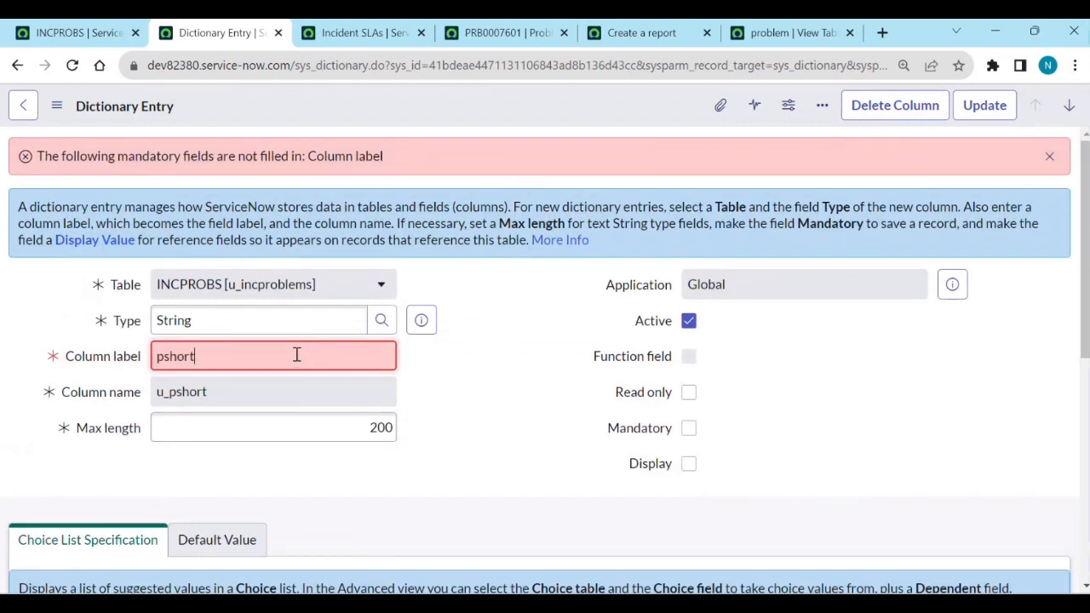
pyautogui.click(914, 111)
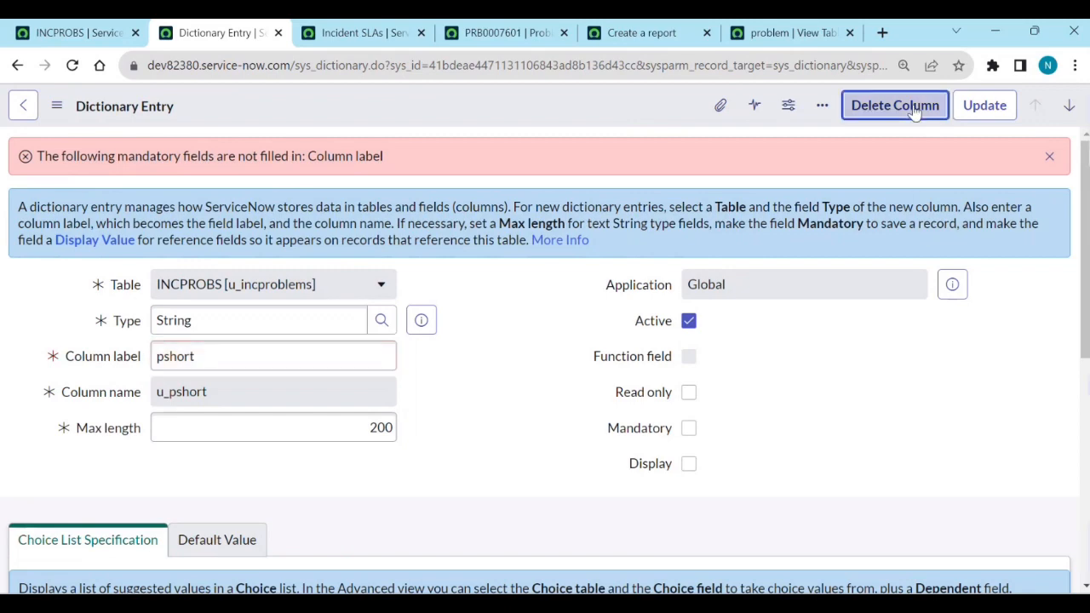
pyautogui.click(630, 165)
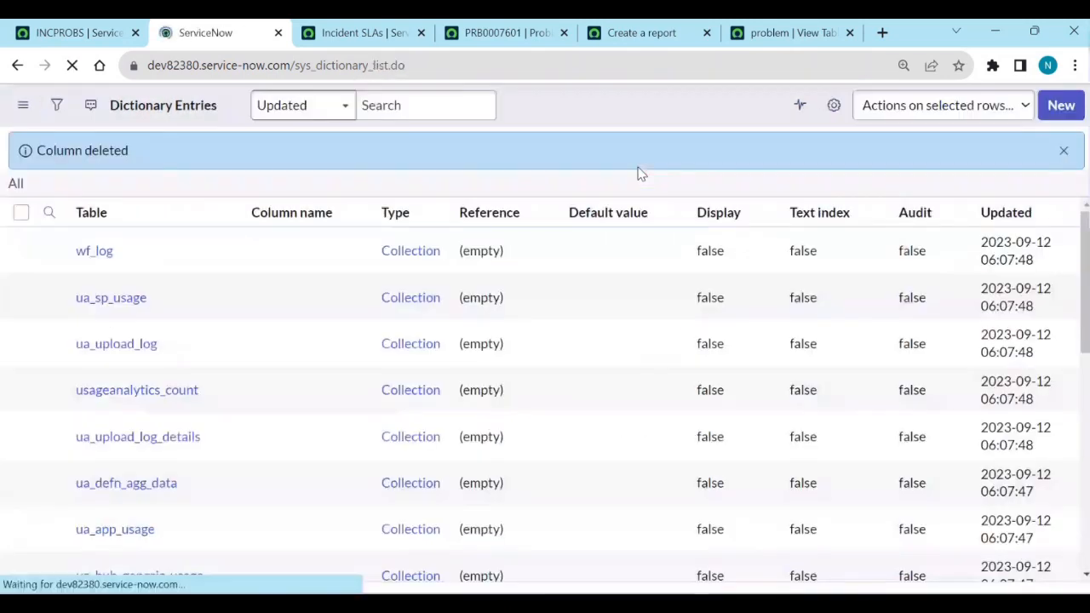
pyautogui.click(1064, 151)
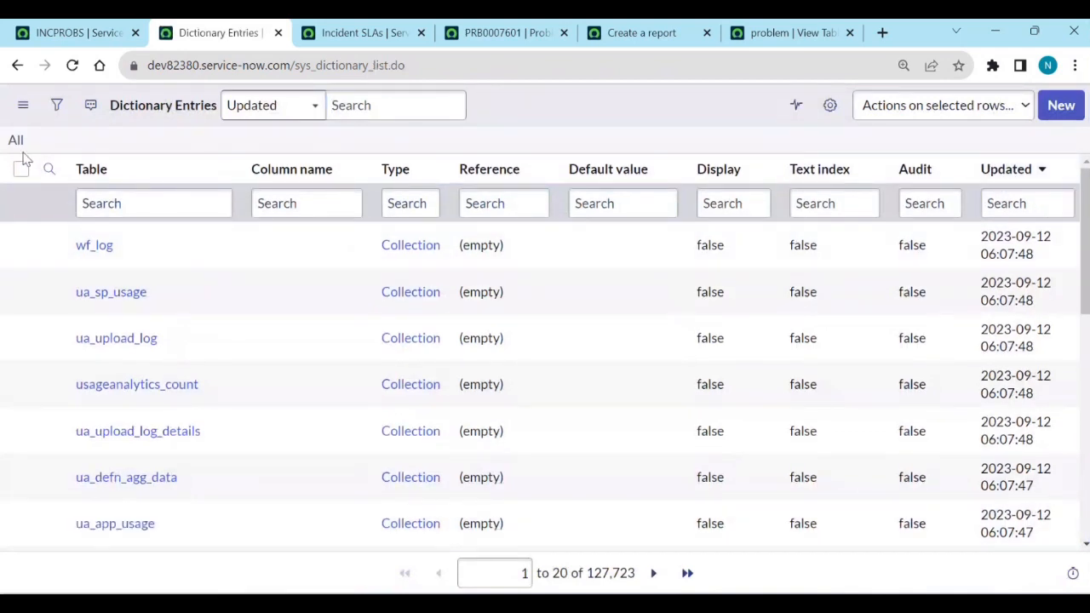
# Step: Start a new dictionary entry from the unfiltered list for the INCPROBS [u_incproblems] table with type String
pyautogui.click(17, 142)
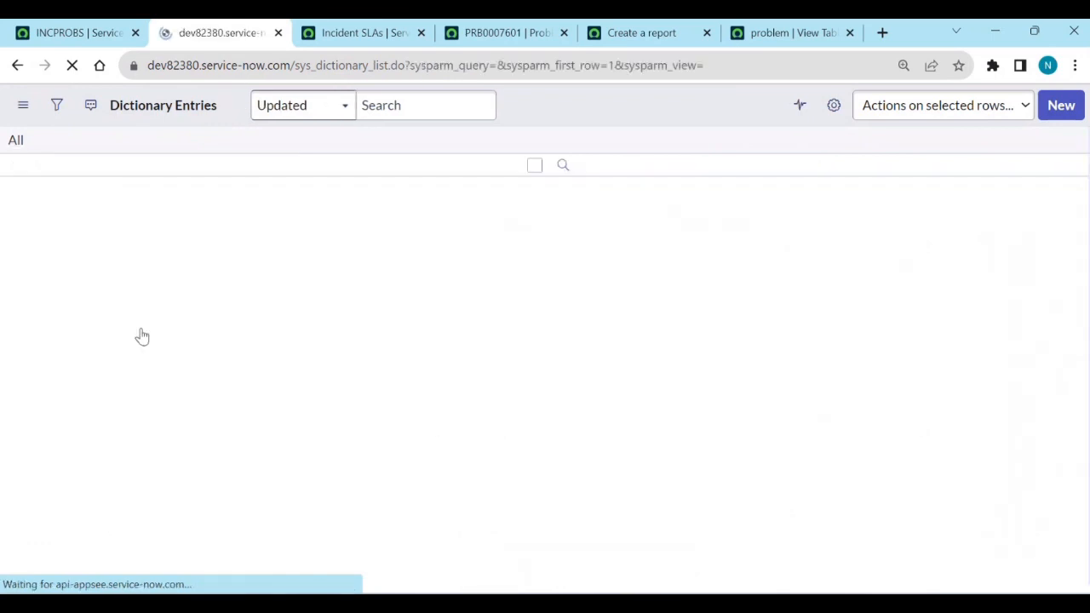
pyautogui.click(1061, 104)
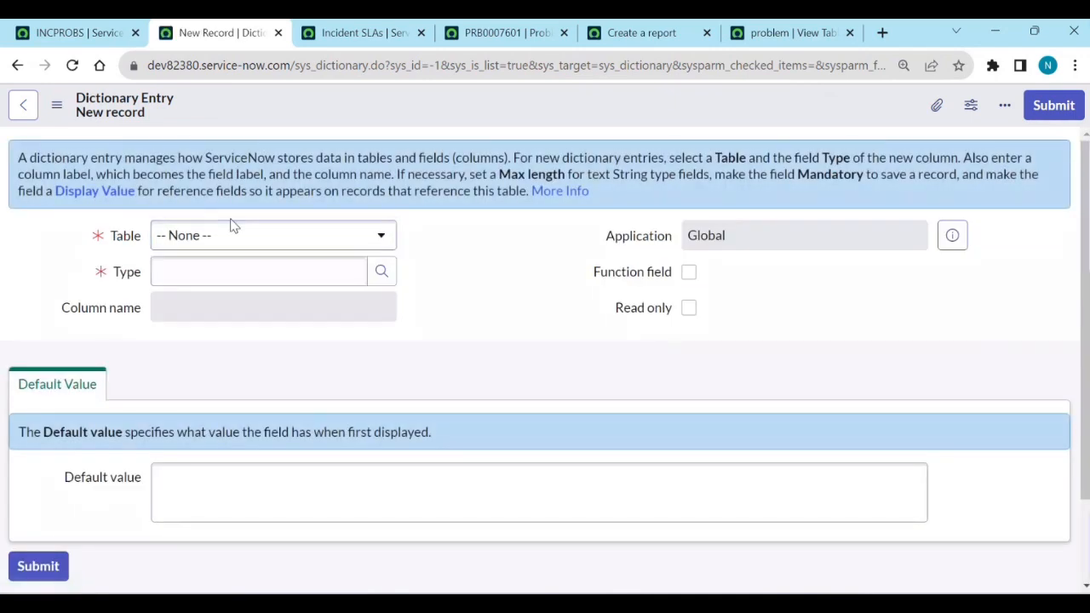
pyautogui.click(232, 243)
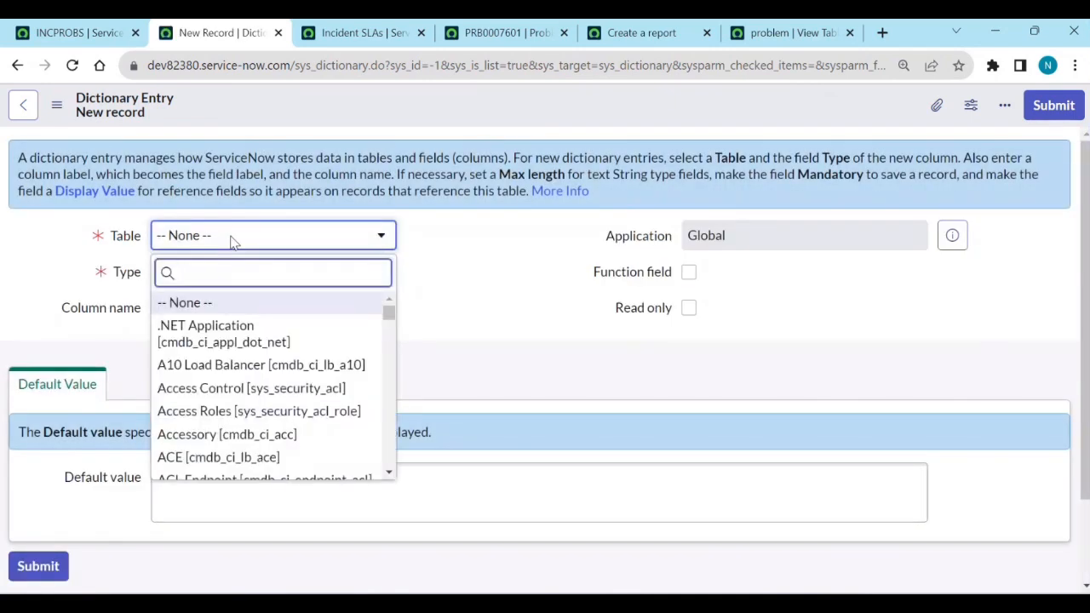
pyautogui.write('u_inc')
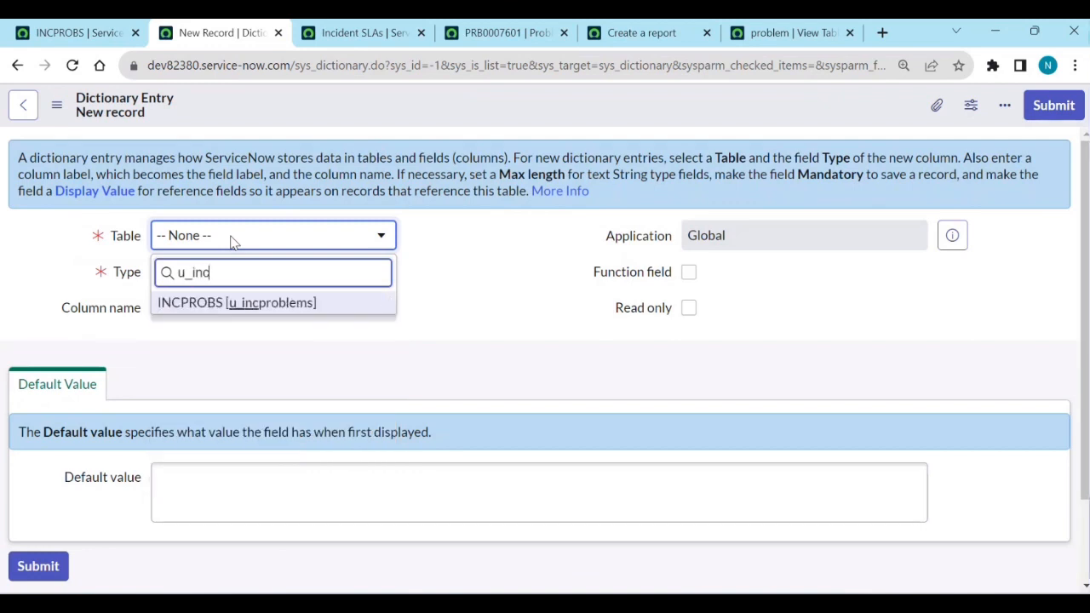
pyautogui.press('Return')
pyautogui.click(243, 280)
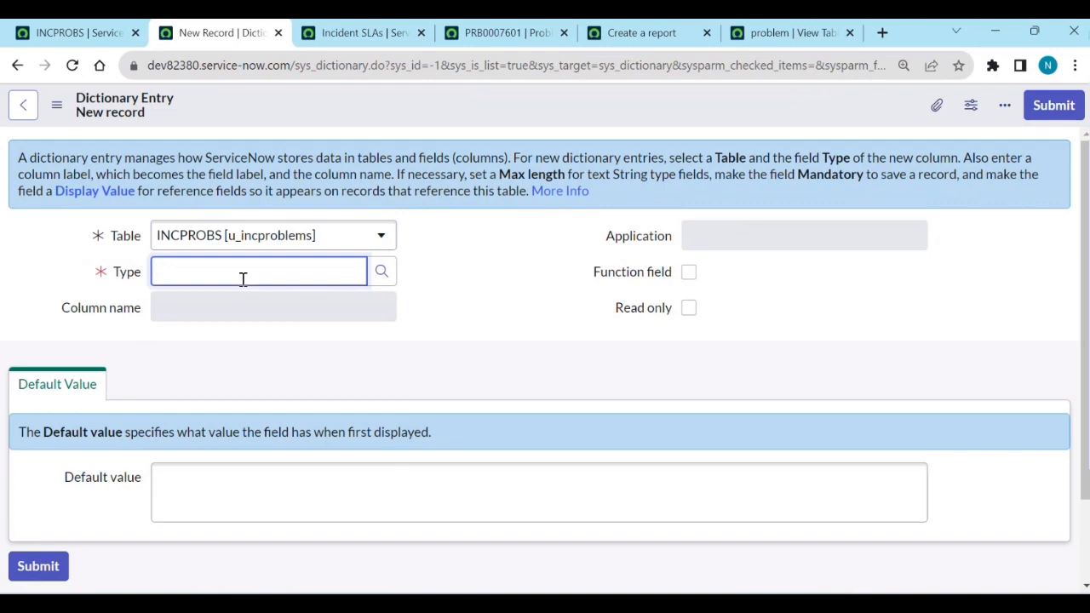
pyautogui.write('st')
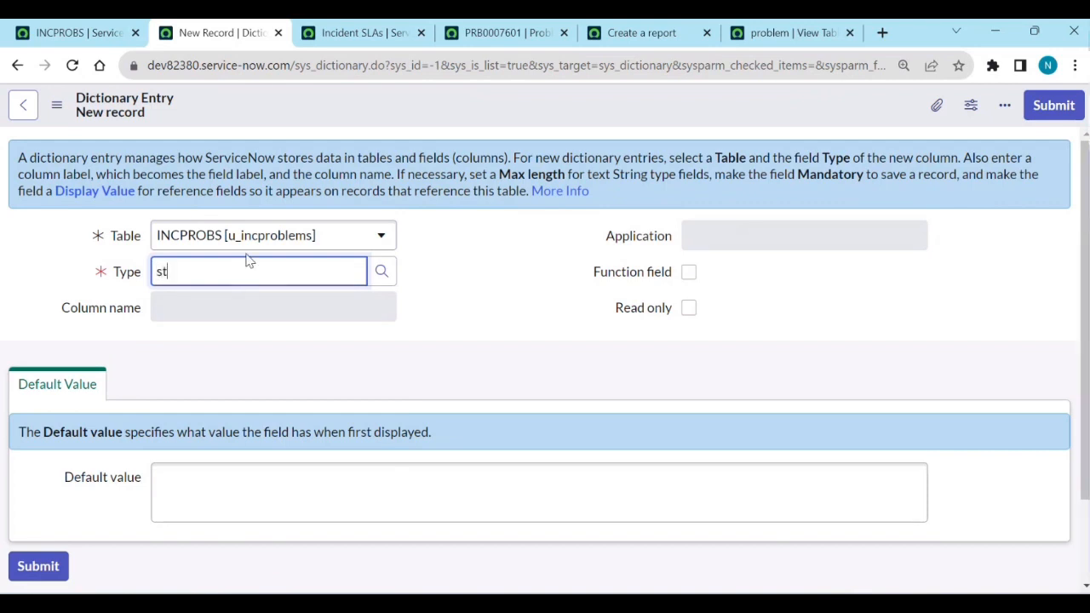
pyautogui.click(213, 302)
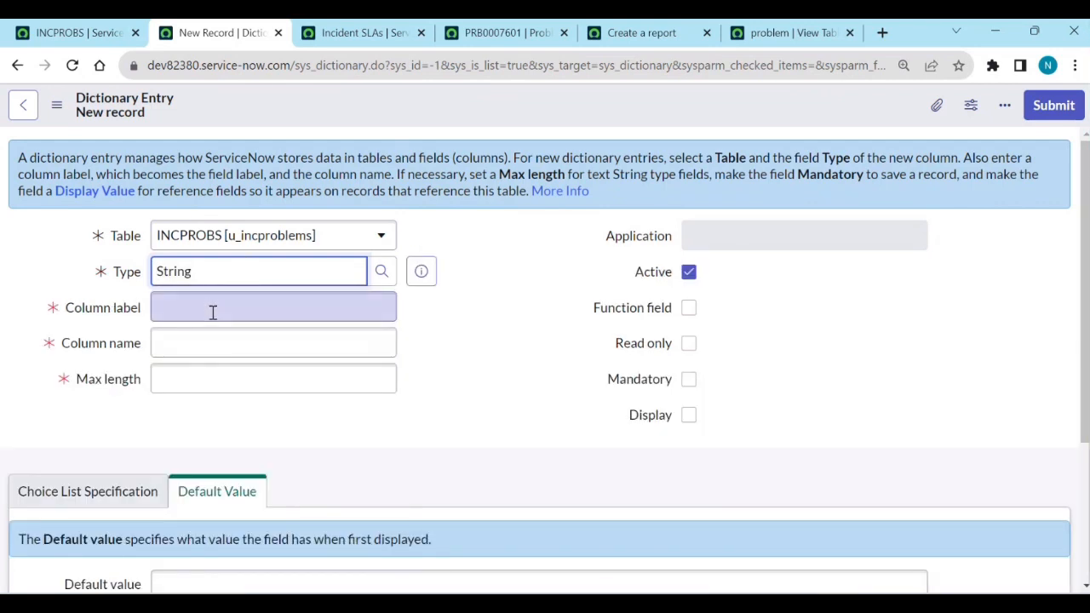
# Step: Set the column label to "Pshort" and the max length to 200, and make the column a function field
pyautogui.click(213, 313)
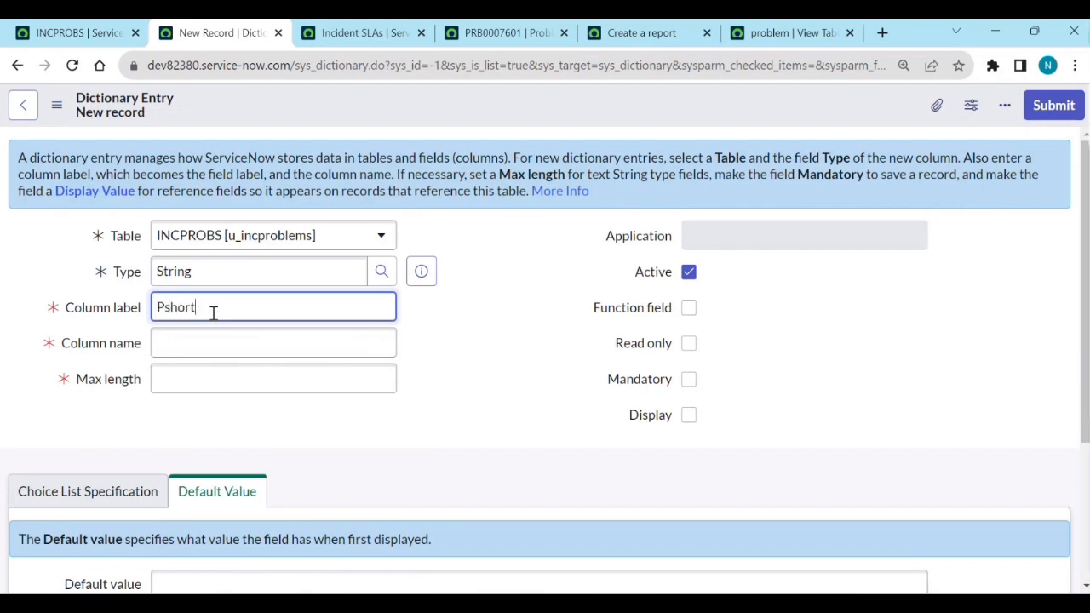
pyautogui.write('Pshort')
pyautogui.click(219, 418)
pyautogui.click(186, 385)
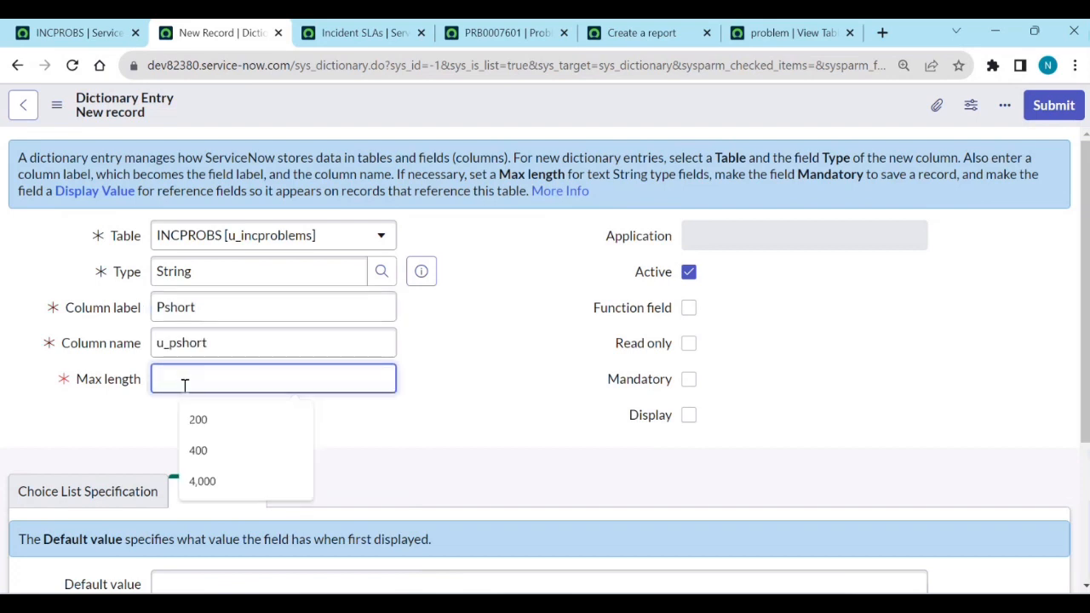
pyautogui.click(199, 419)
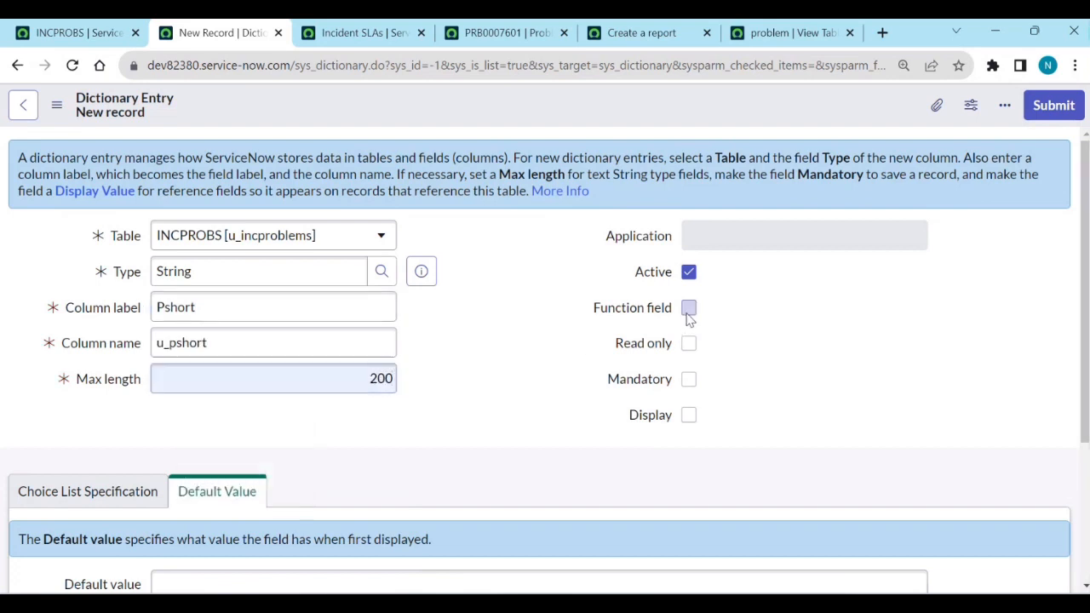
pyautogui.click(689, 309)
# Step: Enter the function definition glidefunction:concat(prb_number, ' - ' ,inc_short_description) and submit the dictionary entry
pyautogui.click(226, 532)
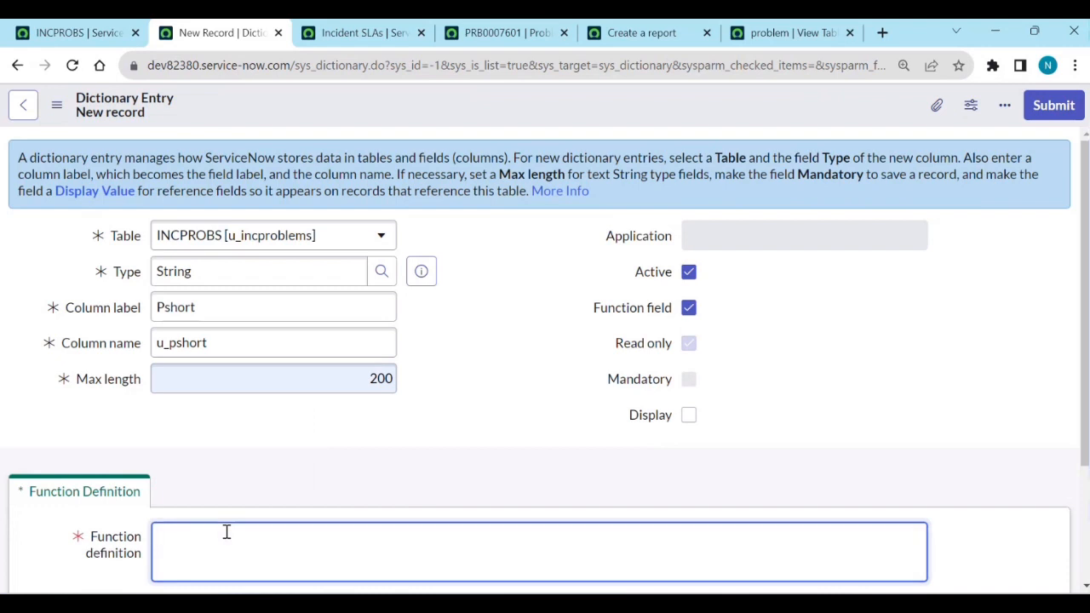
pyautogui.write("glidefunction:concat(mi_definition.name,' ',mi_value)")
pyautogui.moveTo(278, 536); pyautogui.dragTo(451, 537)
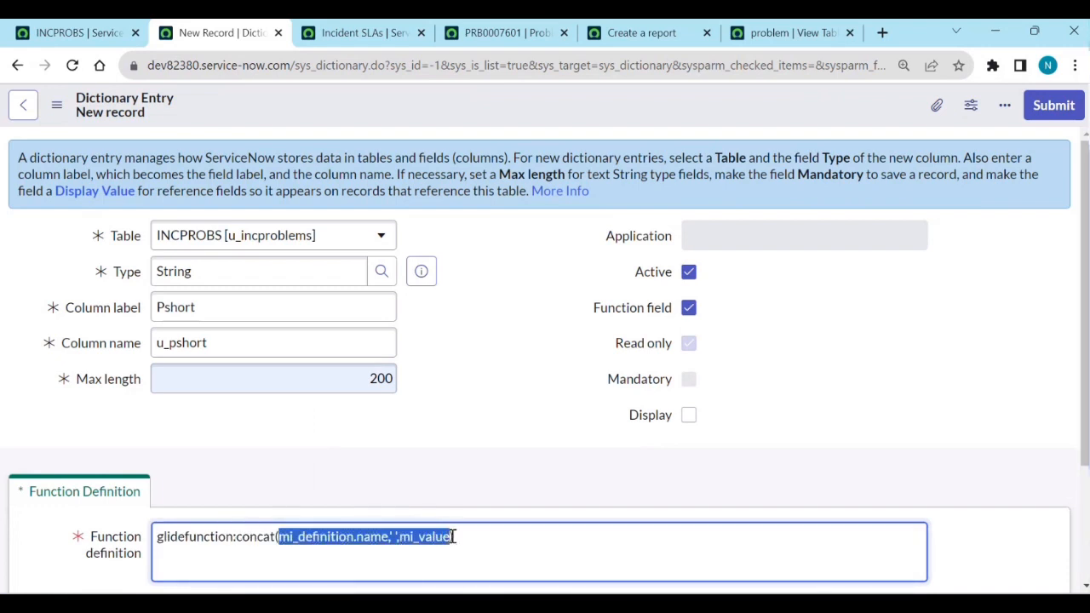
pyautogui.press('BackSpace')
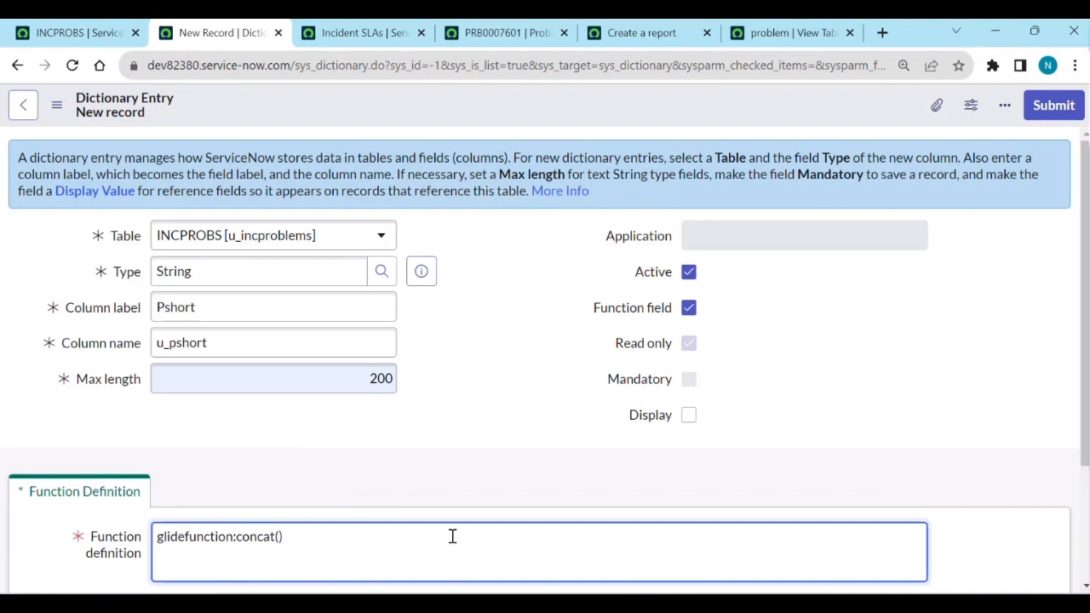
pyautogui.write("prb_number, ' -")
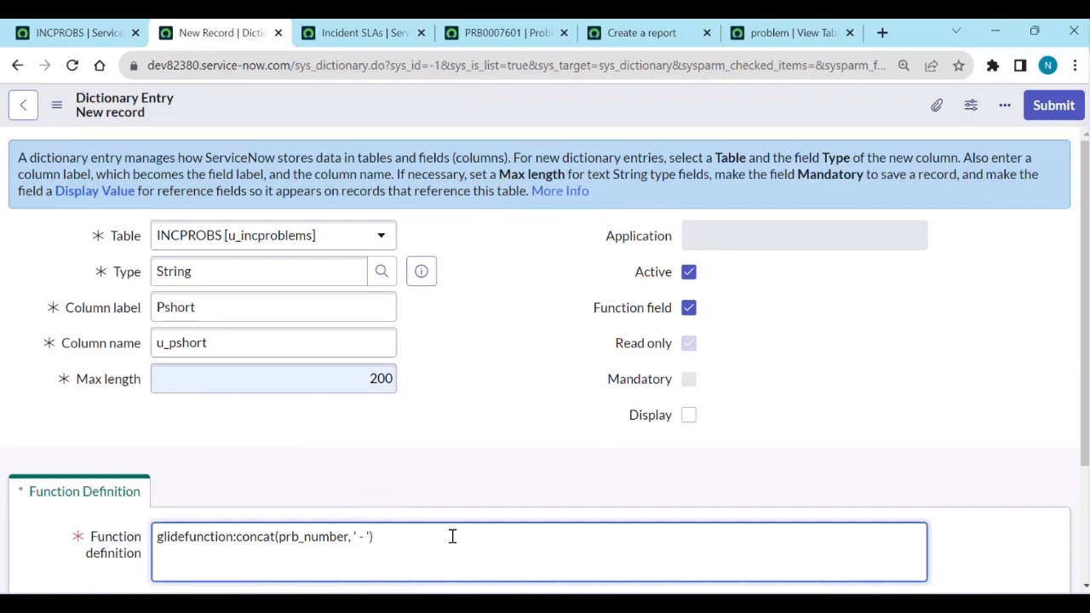
pyautogui.write(',inc_short_descri')
pyautogui.press('BackSpace')
pyautogui.press('BackSpace')
pyautogui.write('iptio')
pyautogui.click(556, 561)
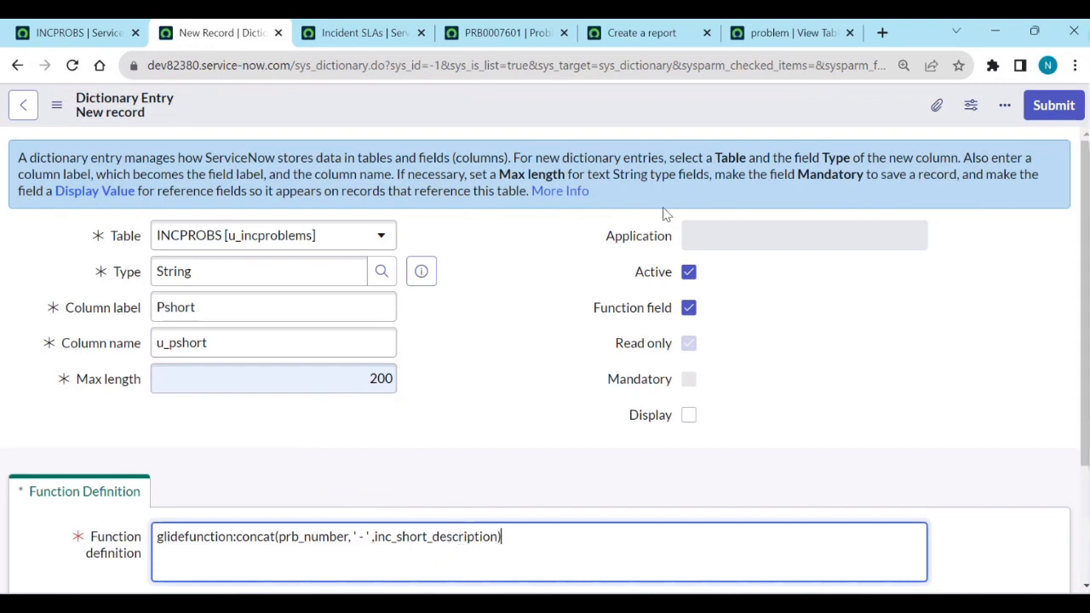
pyautogui.click(1063, 112)
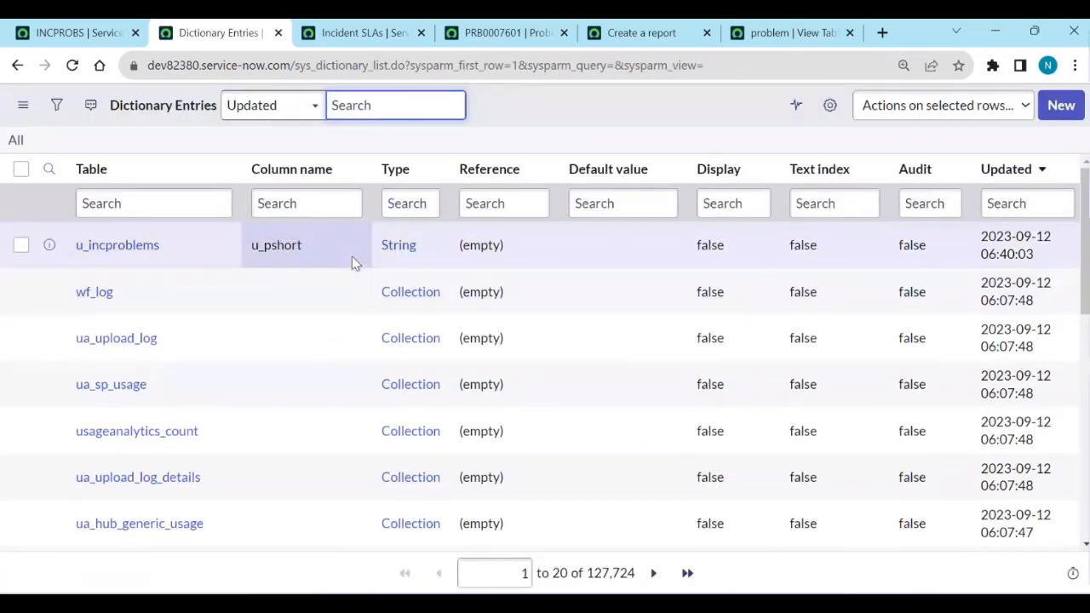
# Step: Return to the u_incproblems database view and try it to list its records
pyautogui.click(64, 33)
pyautogui.click(17, 65)
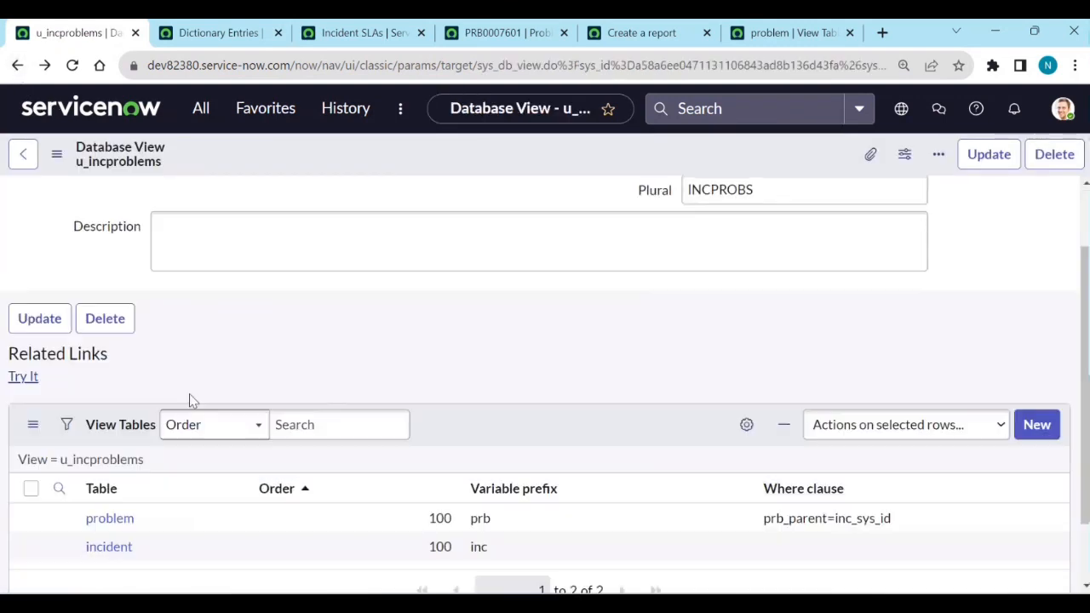
pyautogui.click(23, 377)
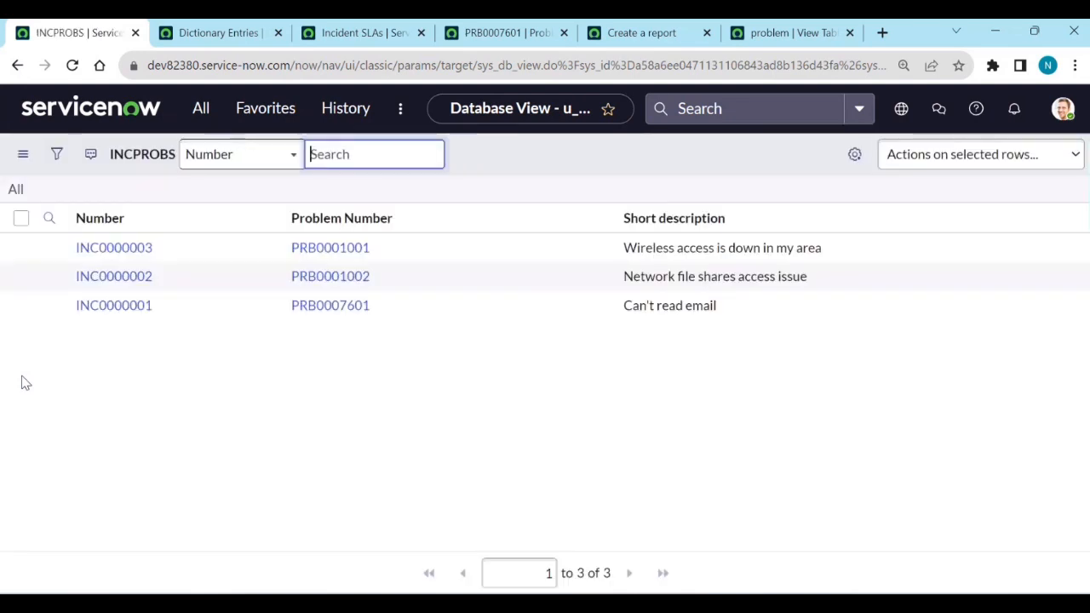
# Step: Add the Pshort column after Short description in the INCPROBS list layout
pyautogui.click(854, 154)
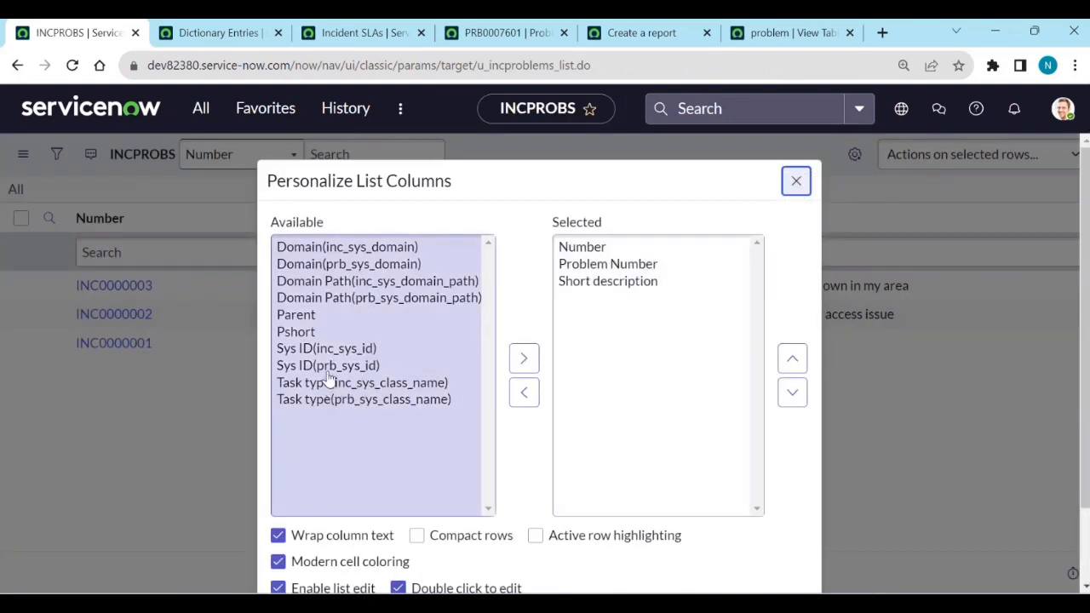
pyautogui.click(312, 337)
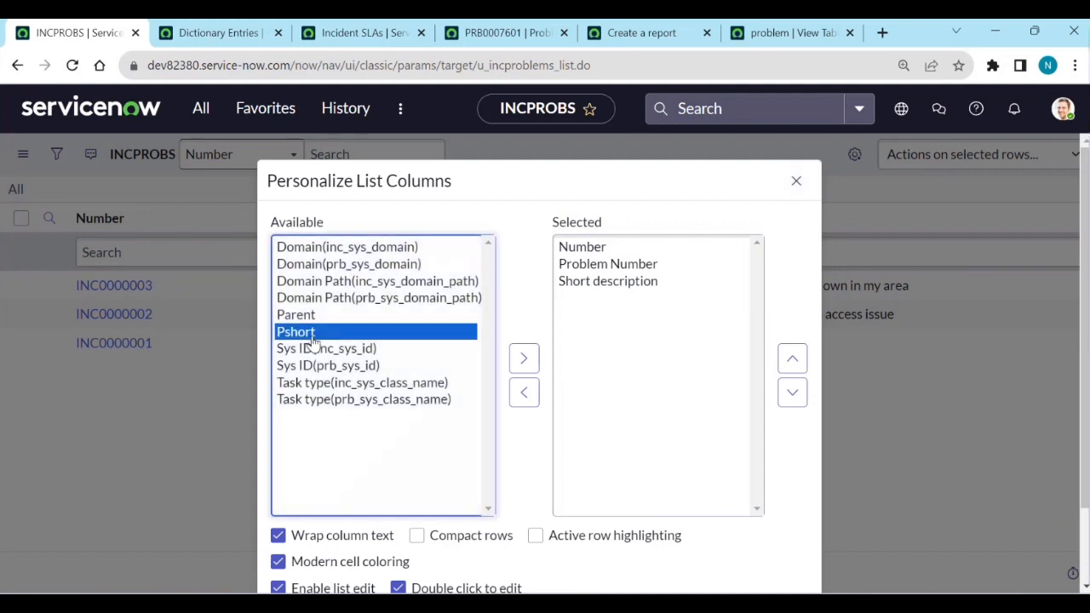
pyautogui.click(524, 360)
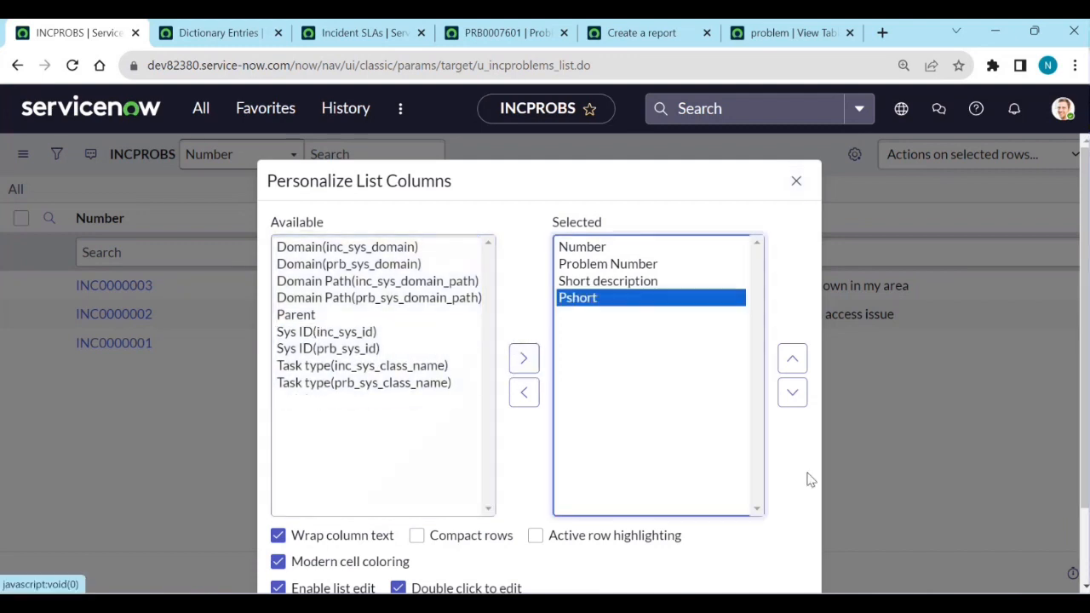
pyautogui.scroll(-1, 807, 480)
pyautogui.click(774, 539)
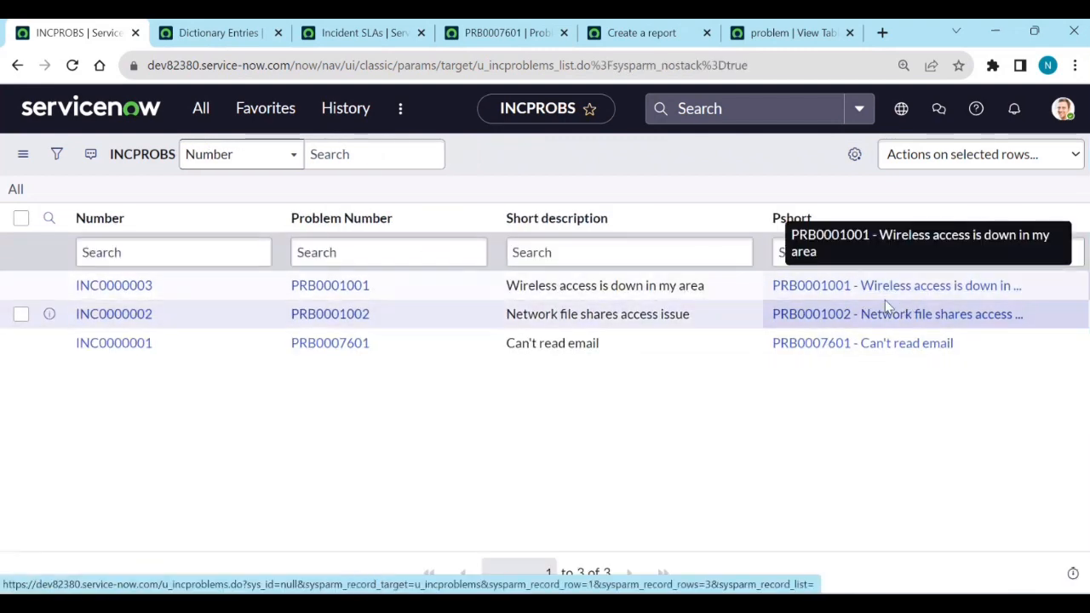
# Step: Rerun the test report on INCPROBS and add Pshort to its selected columns
pyautogui.click(641, 35)
pyautogui.click(1010, 110)
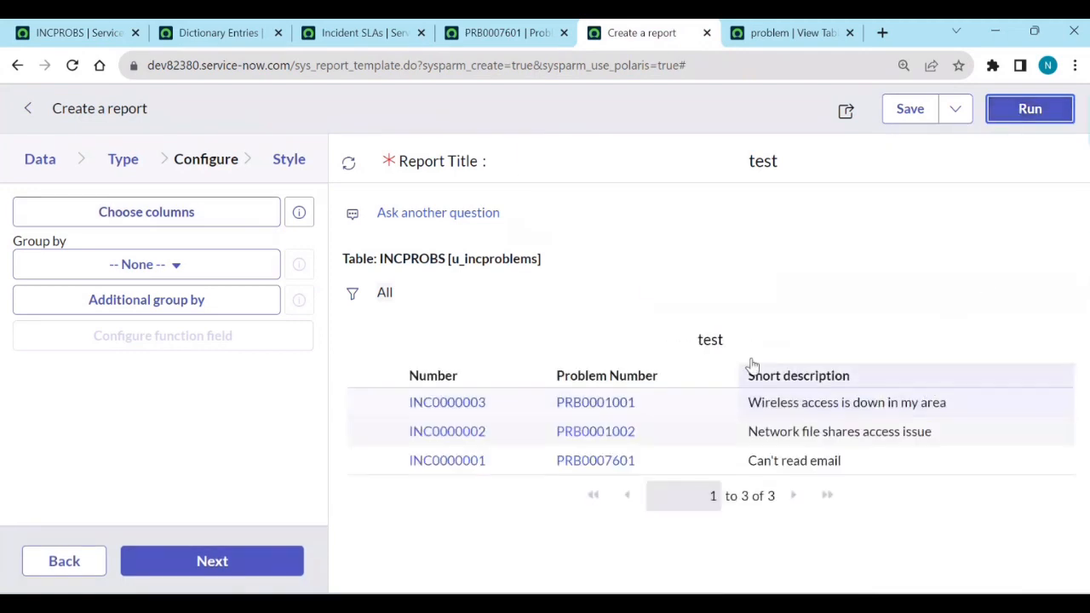
pyautogui.click(208, 214)
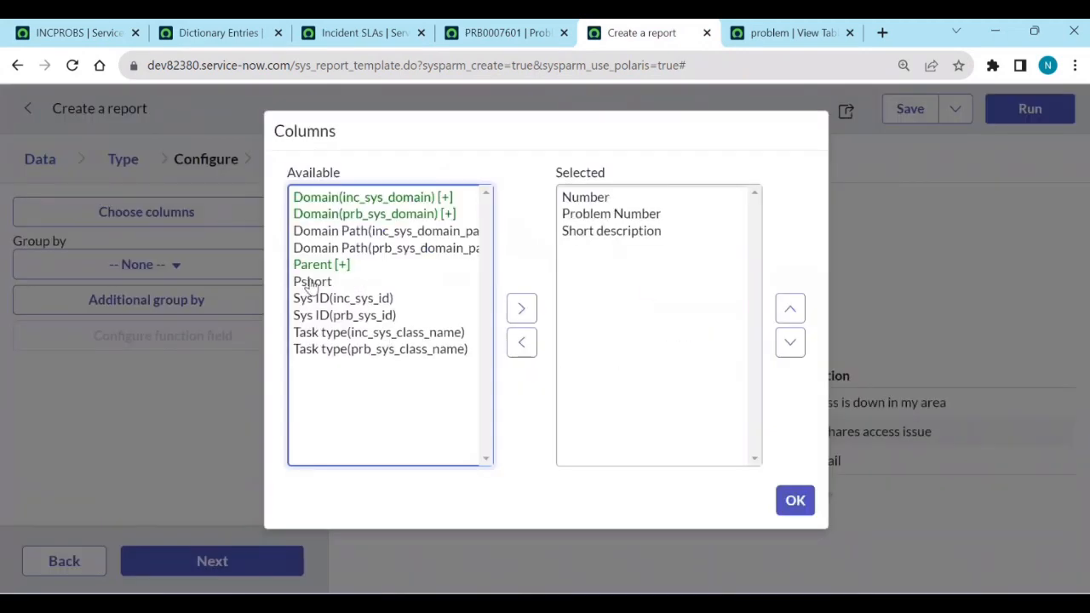
pyautogui.click(332, 283)
pyautogui.click(517, 314)
pyautogui.click(797, 503)
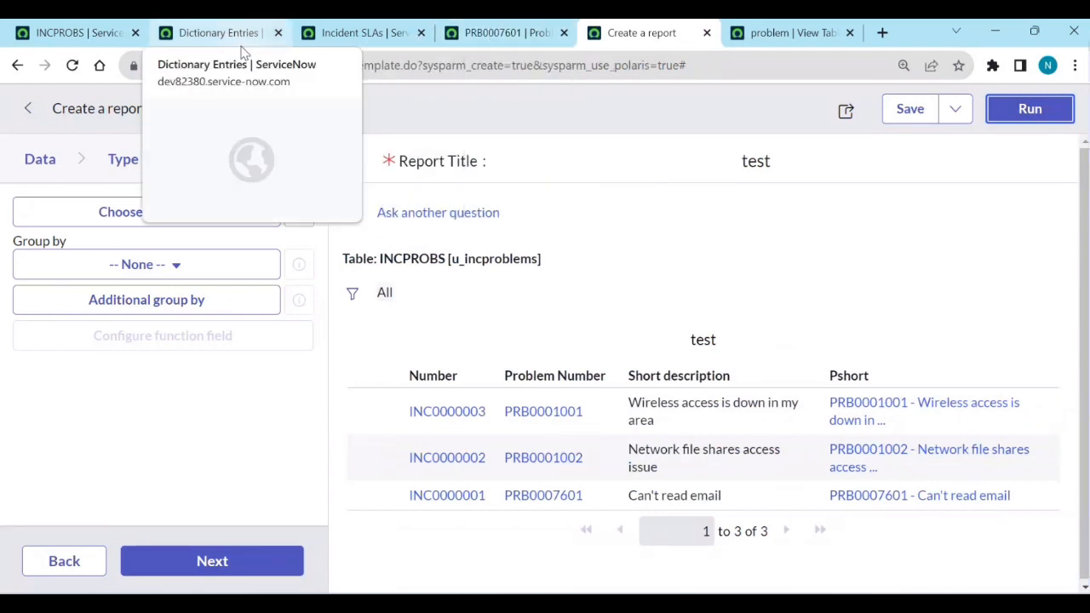
# Step: Go back to the u_incproblems database view and review its view tables, variable prefixes and where clause
pyautogui.click(72, 34)
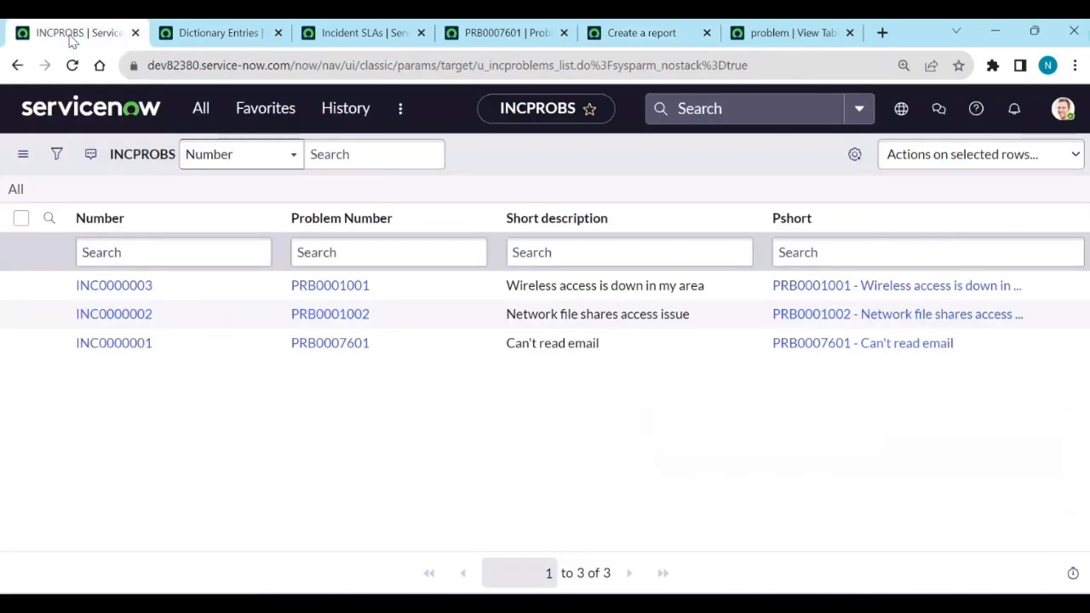
pyautogui.click(17, 67)
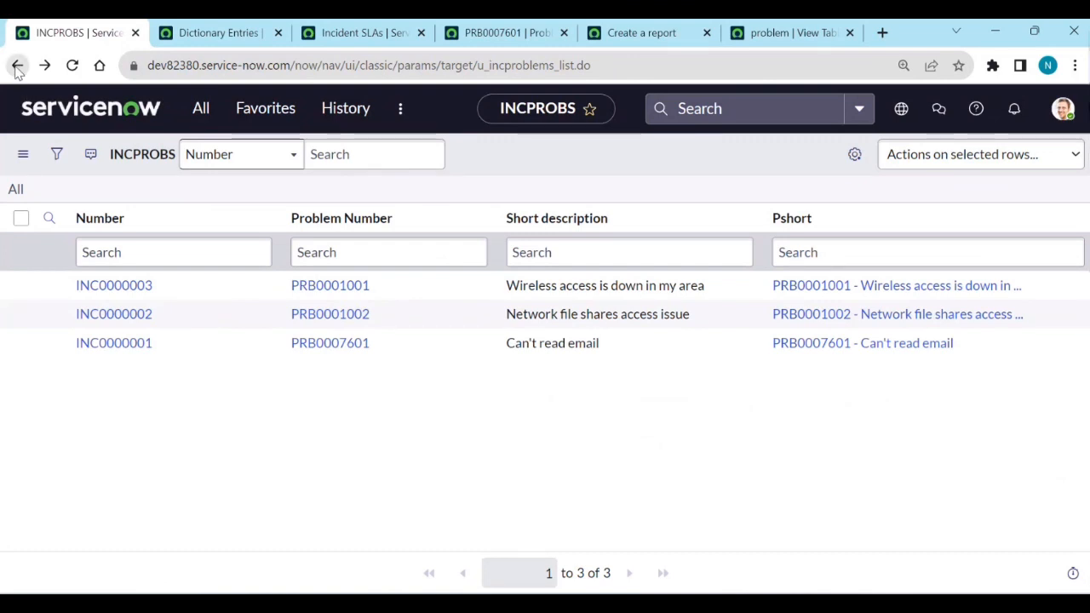
pyautogui.click(17, 66)
pyautogui.scroll(-2, 109, 251)
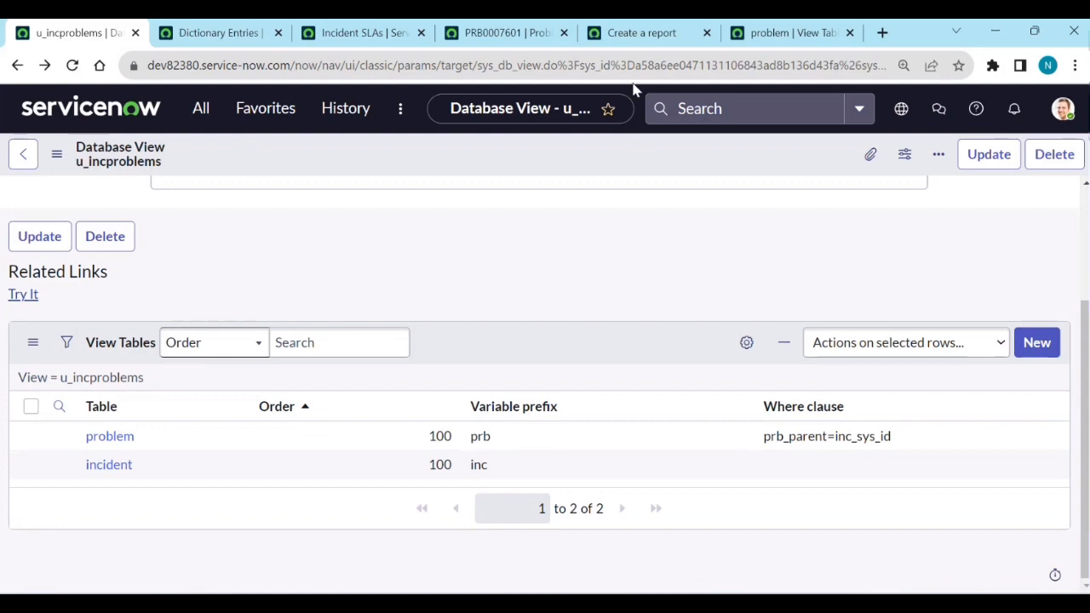
# Step: Return to the Problems list and check the Parent column for the linked incidents
pyautogui.click(494, 32)
pyautogui.click(17, 66)
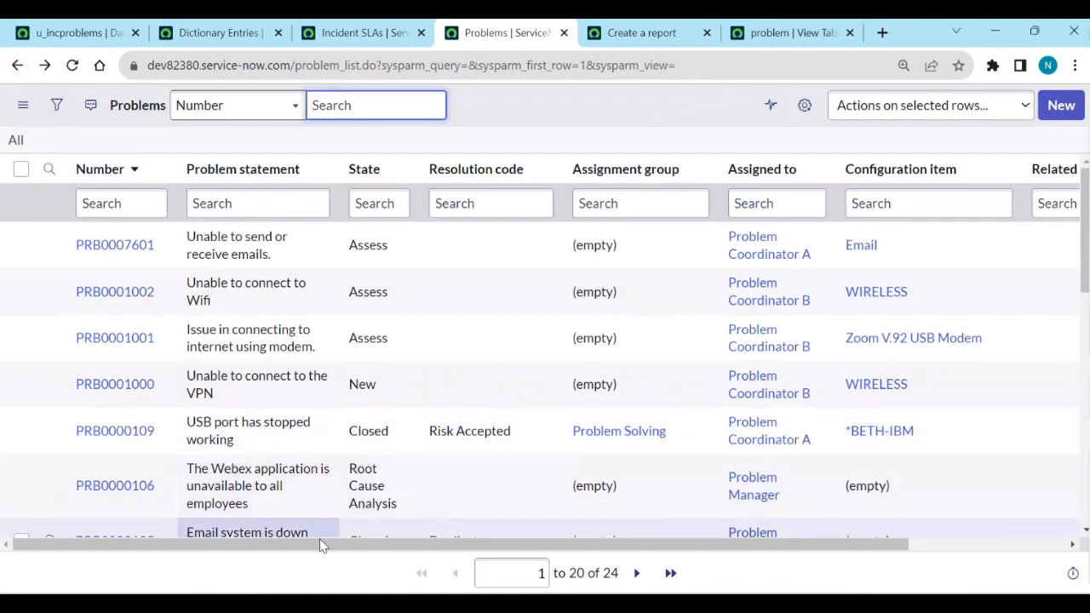
pyautogui.moveTo(328, 545); pyautogui.dragTo(497, 546)
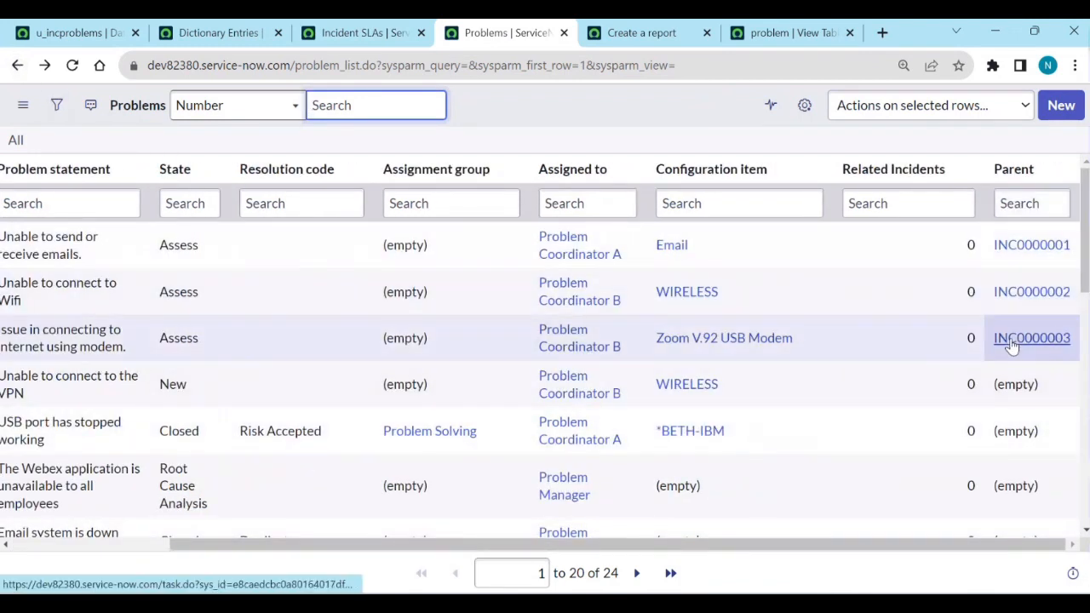
# Step: Review the Problems list, comparing the problem numbers and statements with the entries in the Parent column
pyautogui.moveTo(388, 545); pyautogui.dragTo(240, 572)
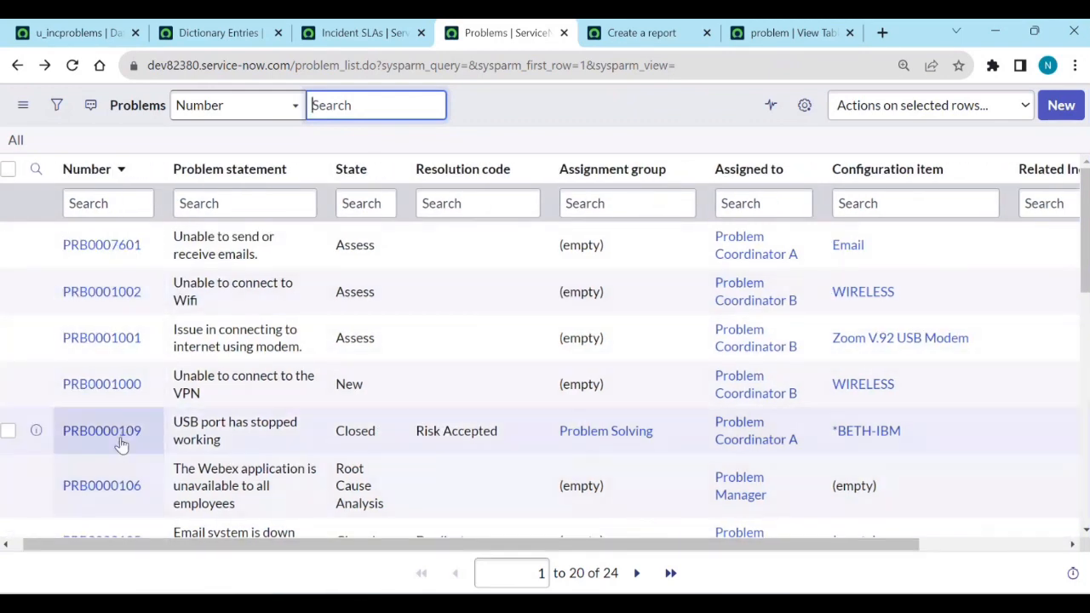
pyautogui.scroll(-2, 124, 438)
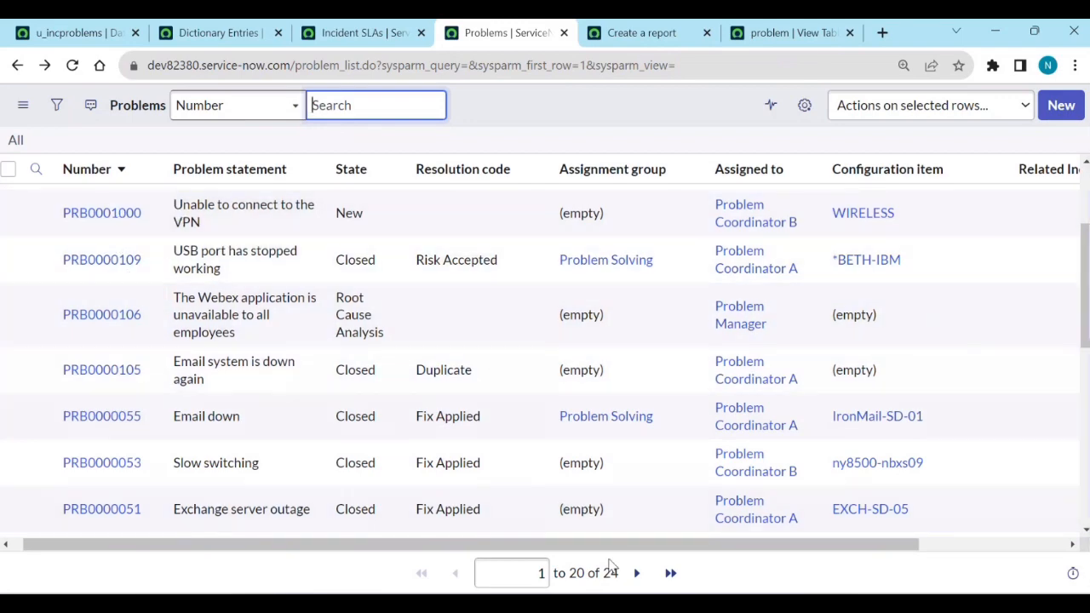
pyautogui.moveTo(614, 545); pyautogui.dragTo(923, 561)
pyautogui.scroll(3, 924, 464)
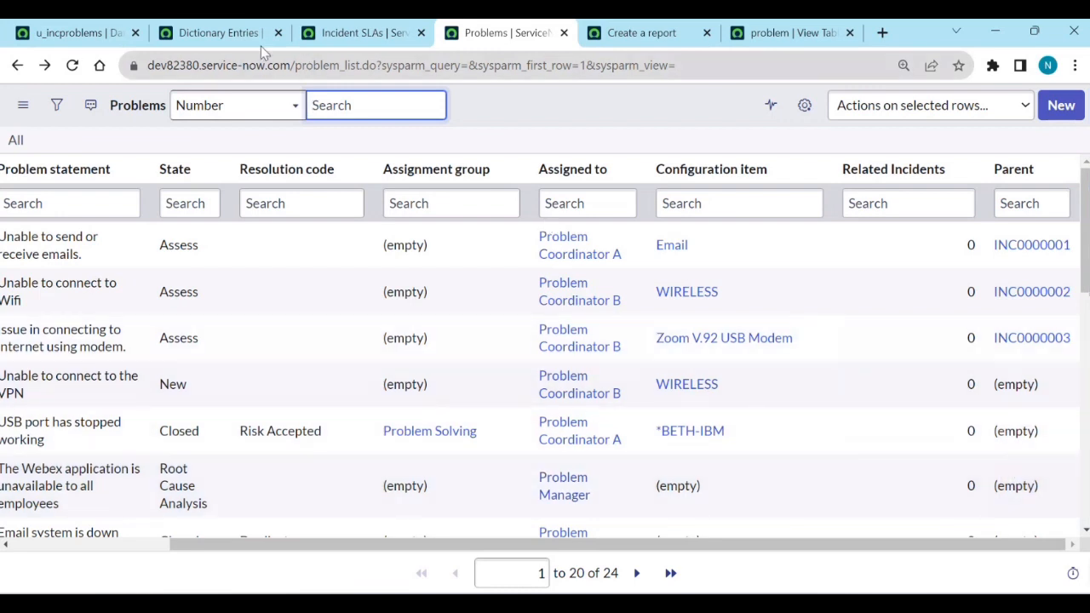
# Step: Return to the u_incproblems database view and add the Left join column to its View Tables list
pyautogui.click(82, 27)
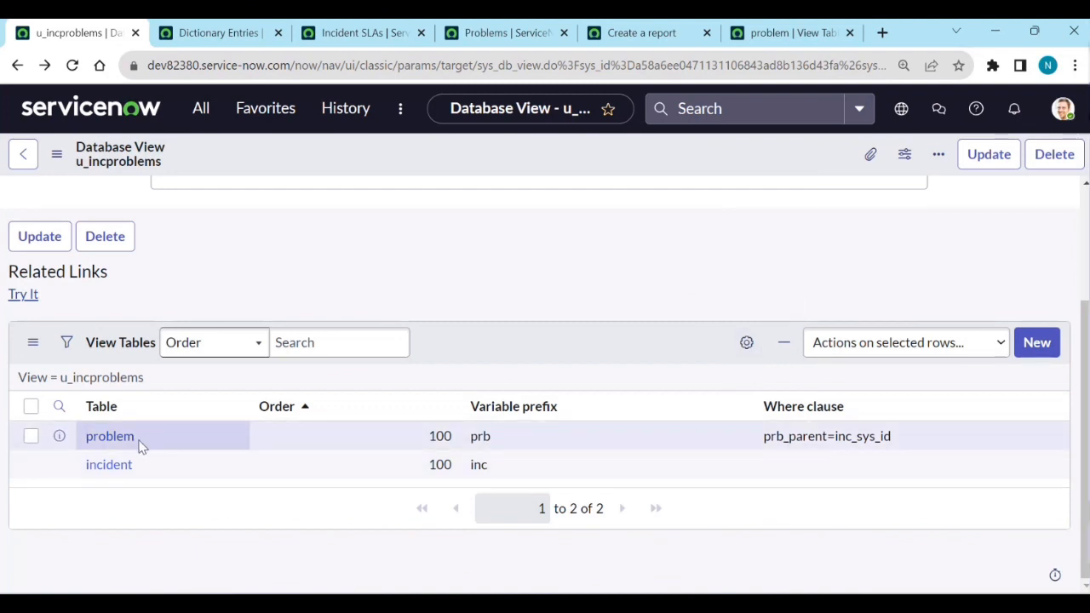
pyautogui.click(747, 345)
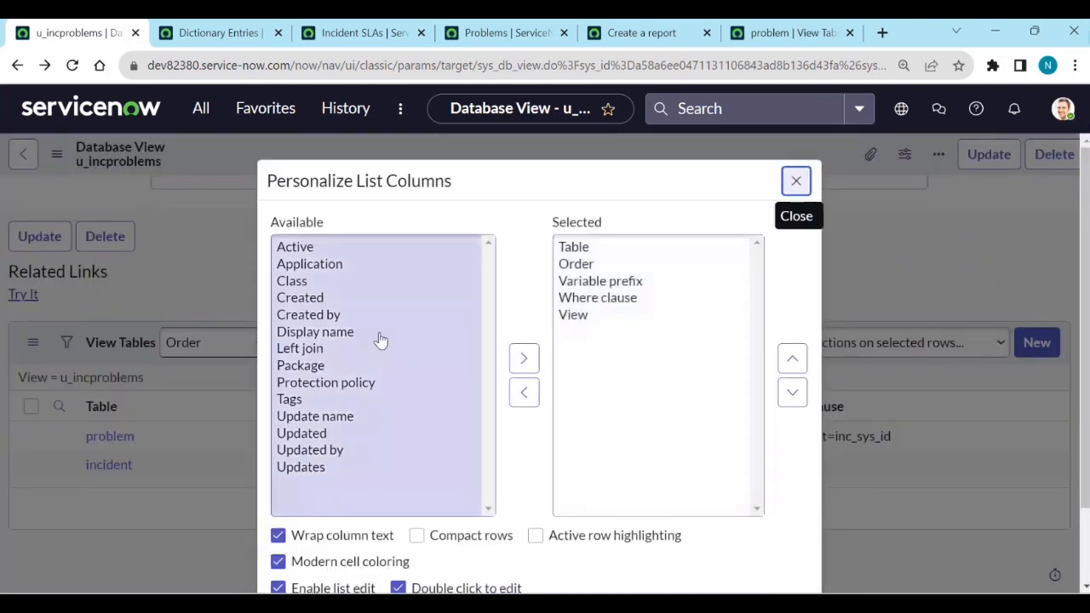
pyautogui.click(300, 348)
pyautogui.click(523, 359)
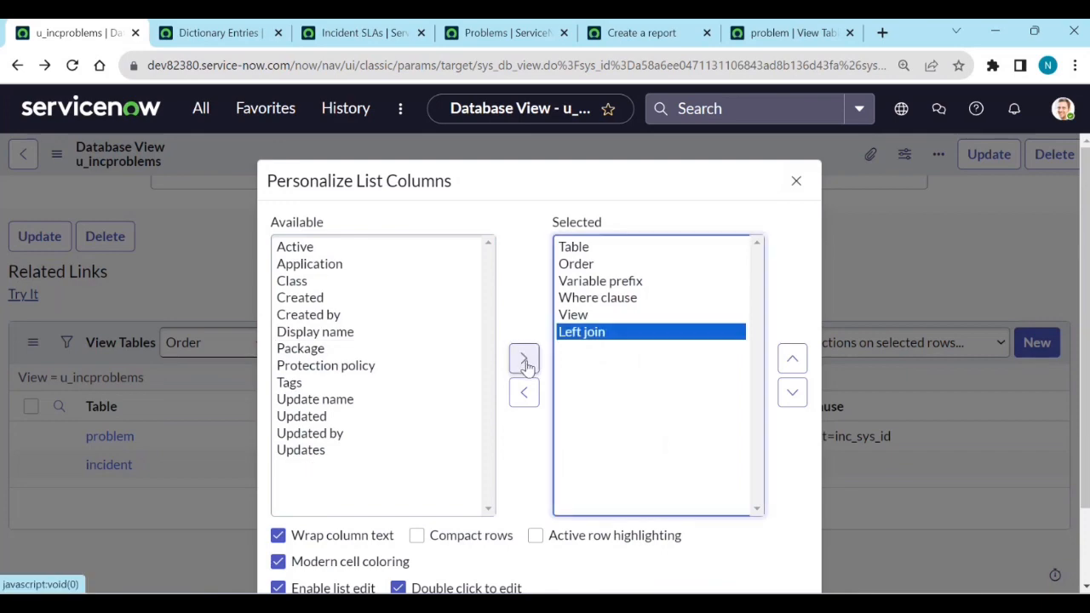
pyautogui.scroll(-2, 562, 426)
pyautogui.click(758, 549)
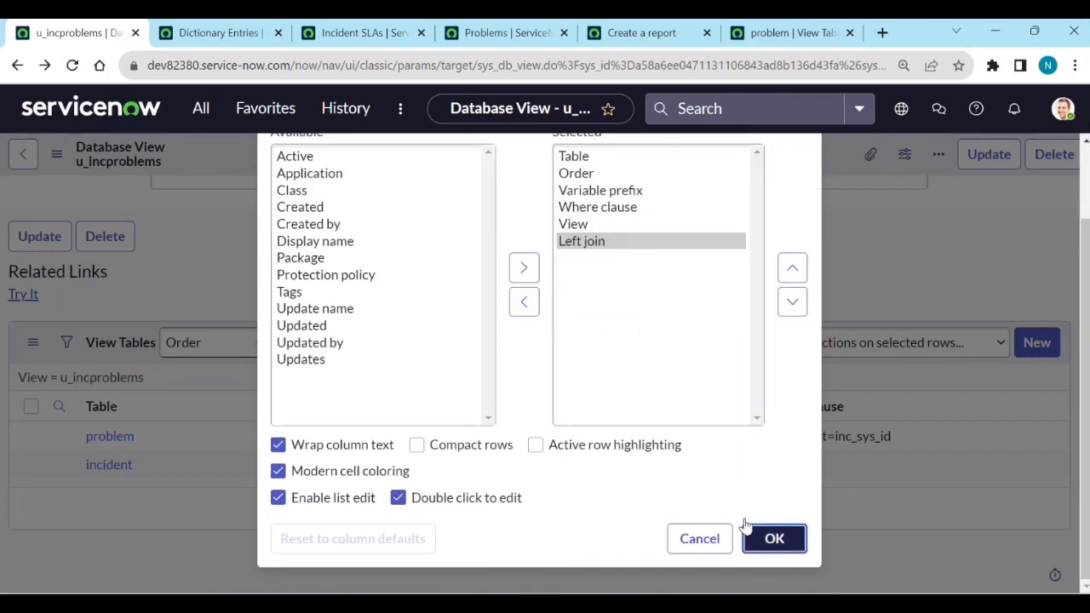
pyautogui.scroll(-1, 490, 456)
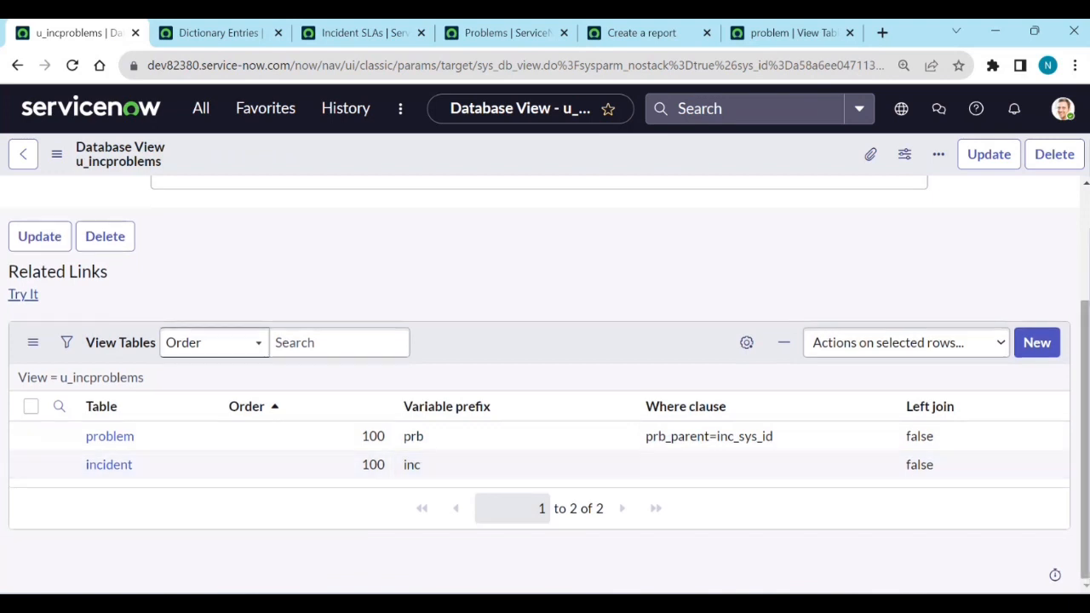
# Step: Set Left join to true for the problem view table
pyautogui.click(969, 432)
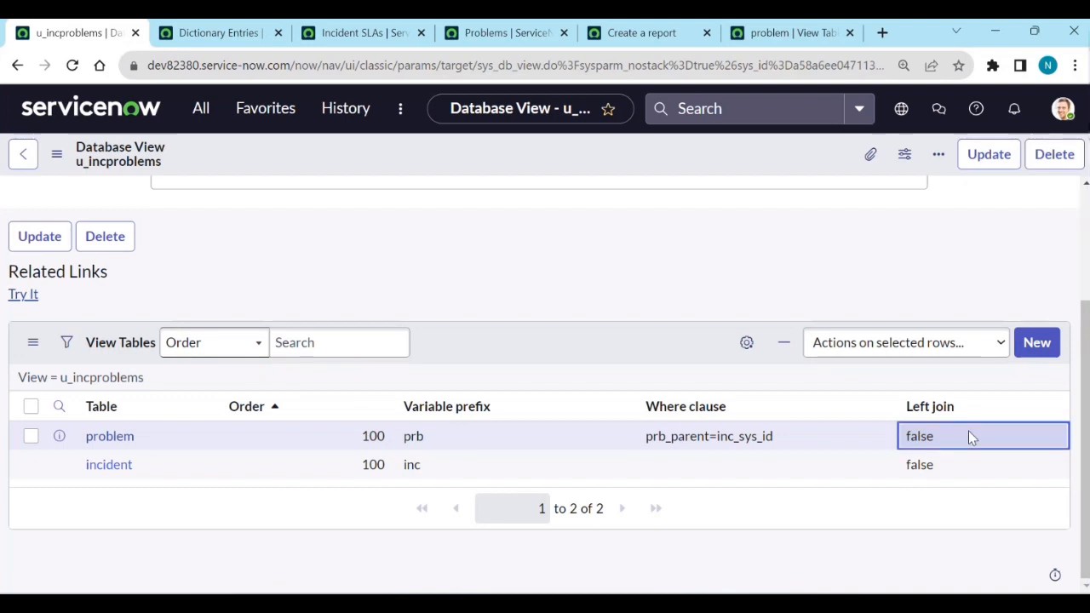
pyautogui.doubleClick(934, 445)
pyautogui.click(931, 443)
pyautogui.click(929, 465)
pyautogui.click(987, 446)
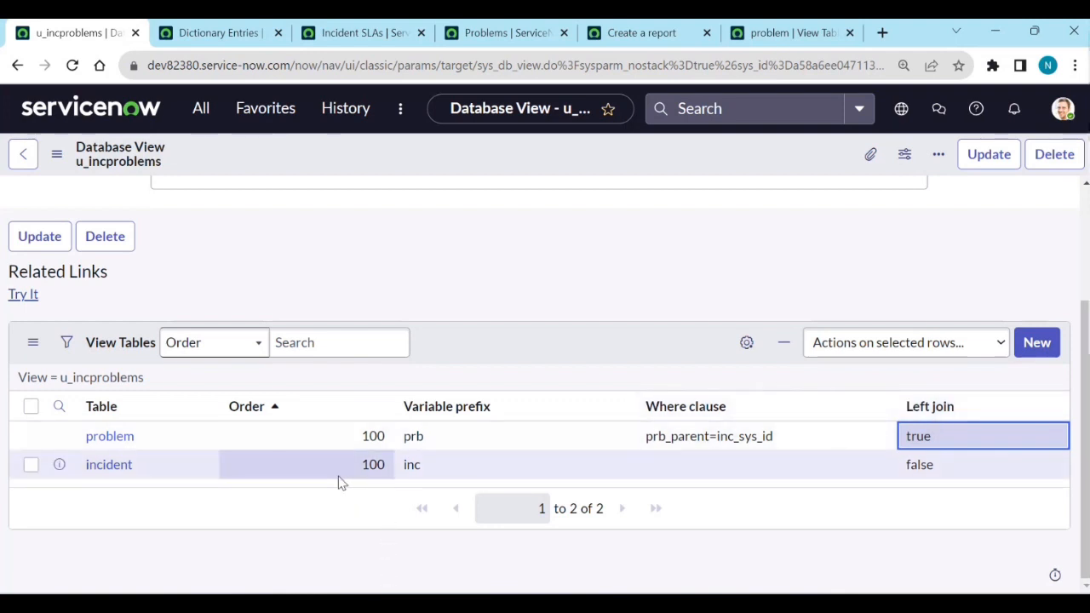
# Step: Set the problem view table's order to 50, test the database view's output, and return to its record
pyautogui.doubleClick(343, 443)
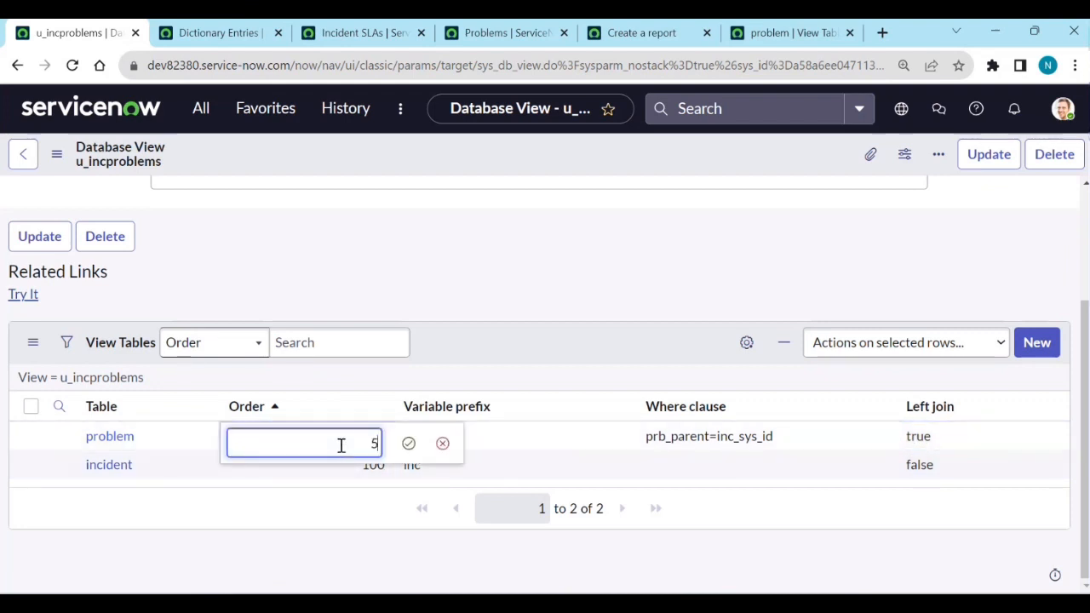
pyautogui.click(409, 444)
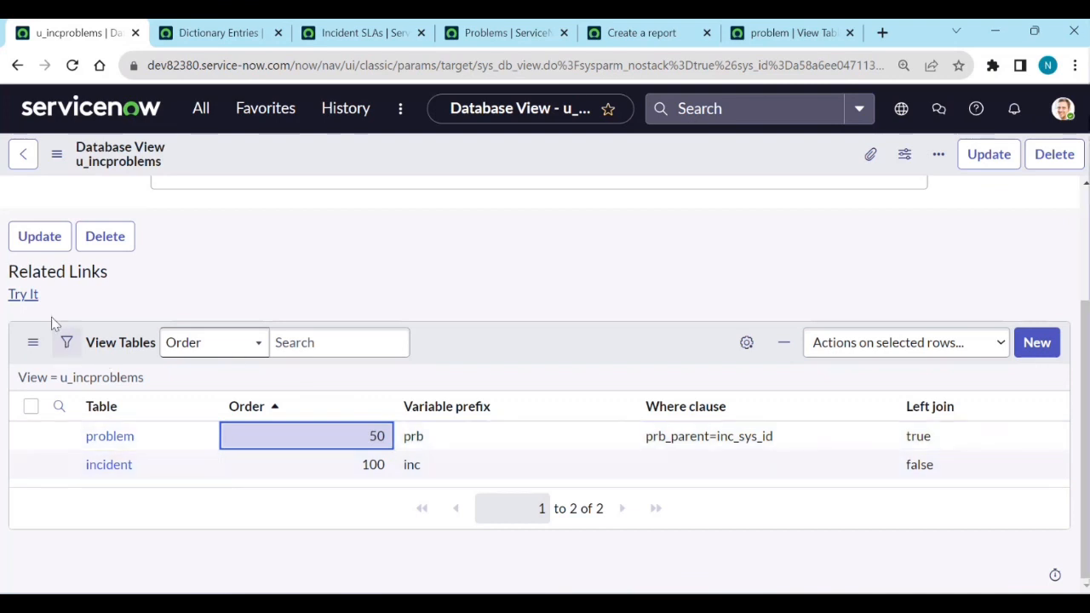
pyautogui.click(28, 297)
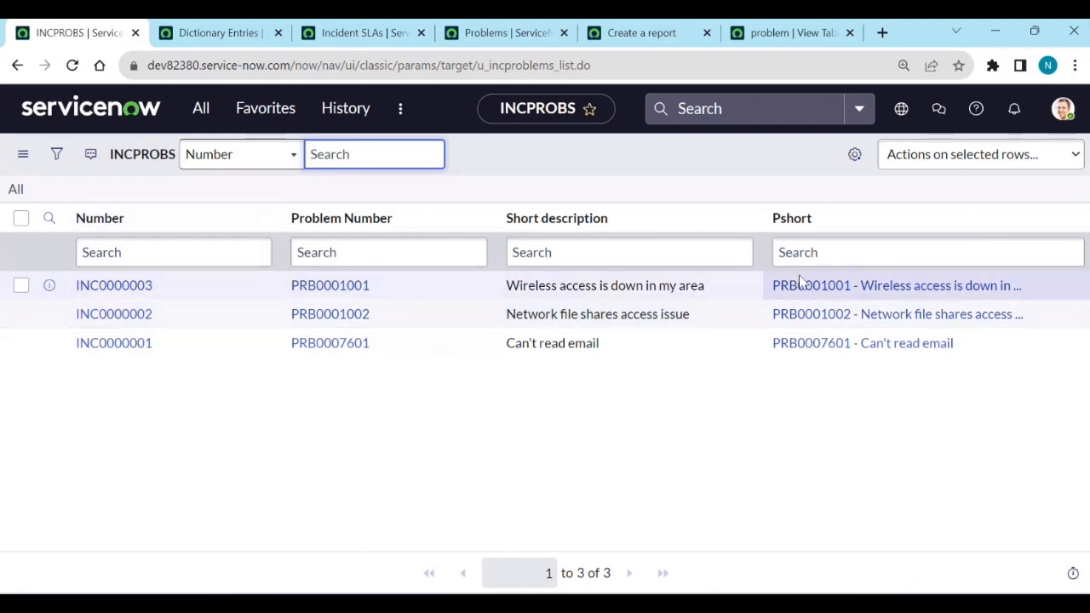
pyautogui.click(14, 66)
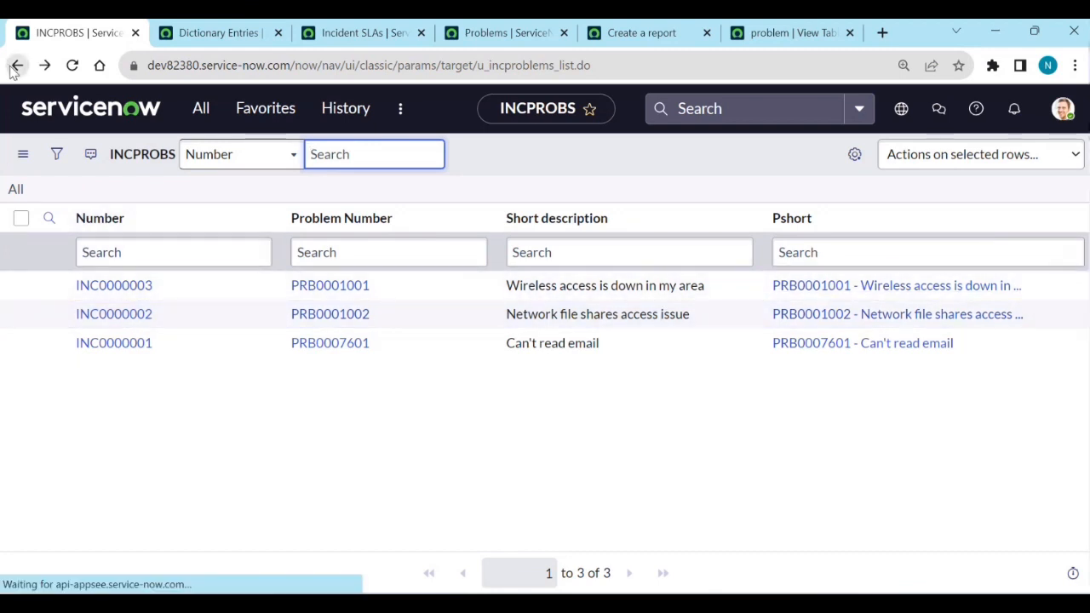
# Step: Set the incident view table's order to 20
pyautogui.scroll(-2, 370, 322)
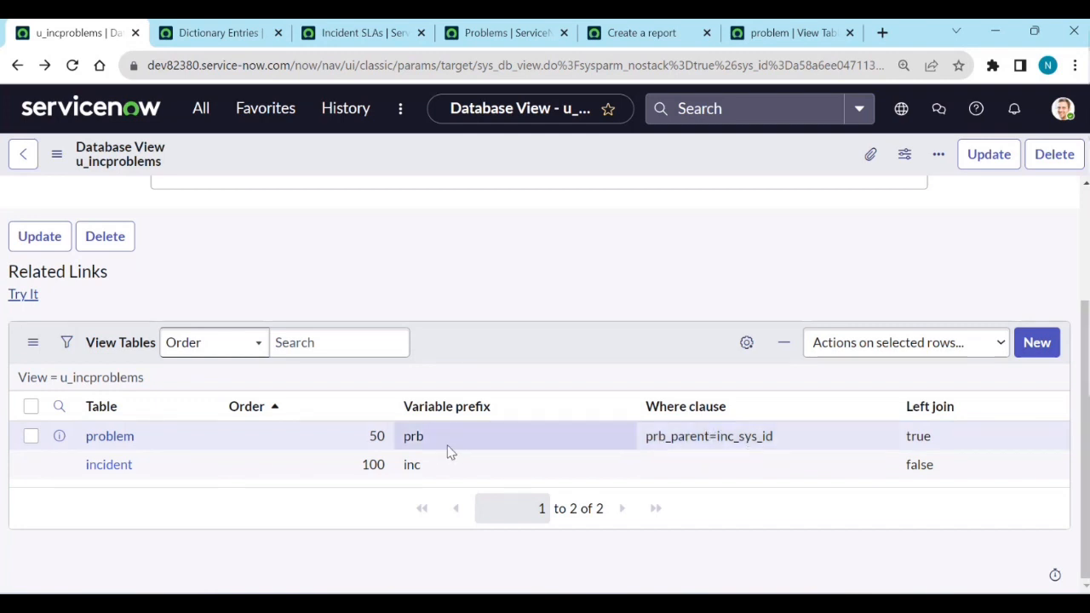
pyautogui.click(381, 477)
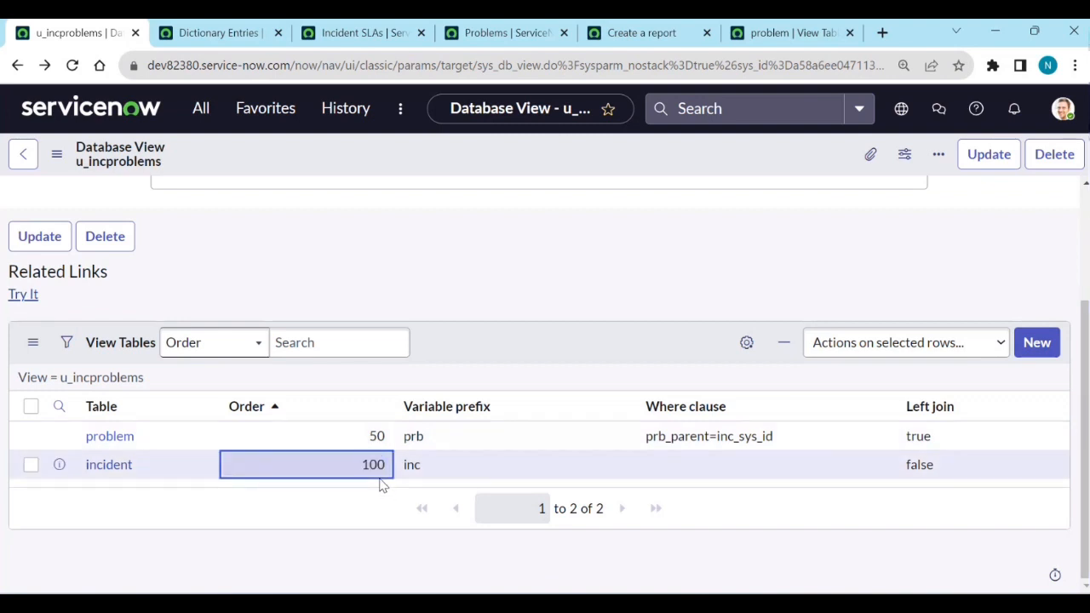
pyautogui.doubleClick(381, 482)
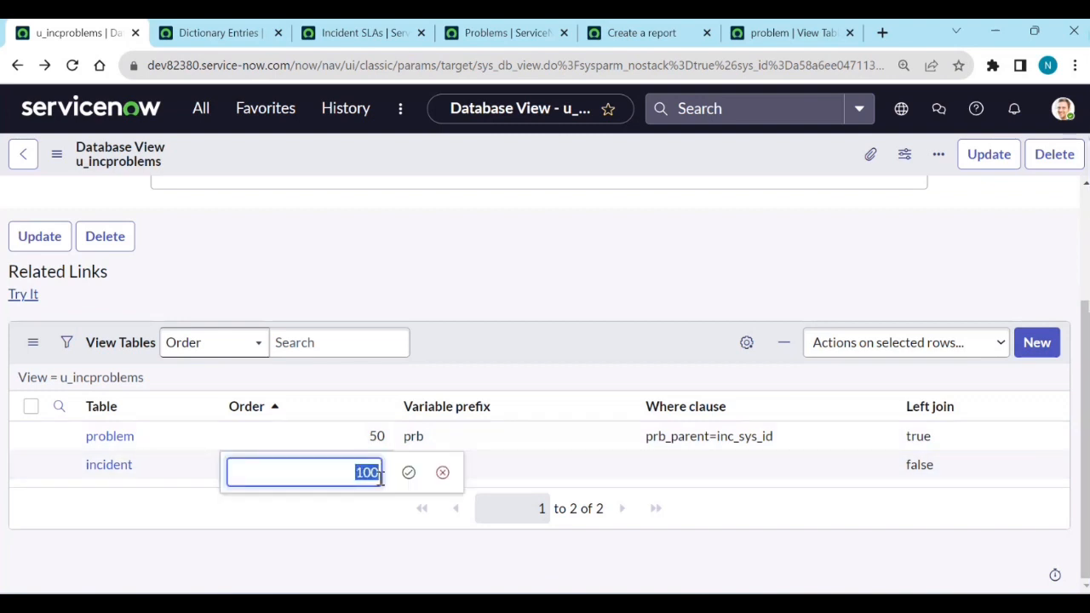
pyautogui.write('20')
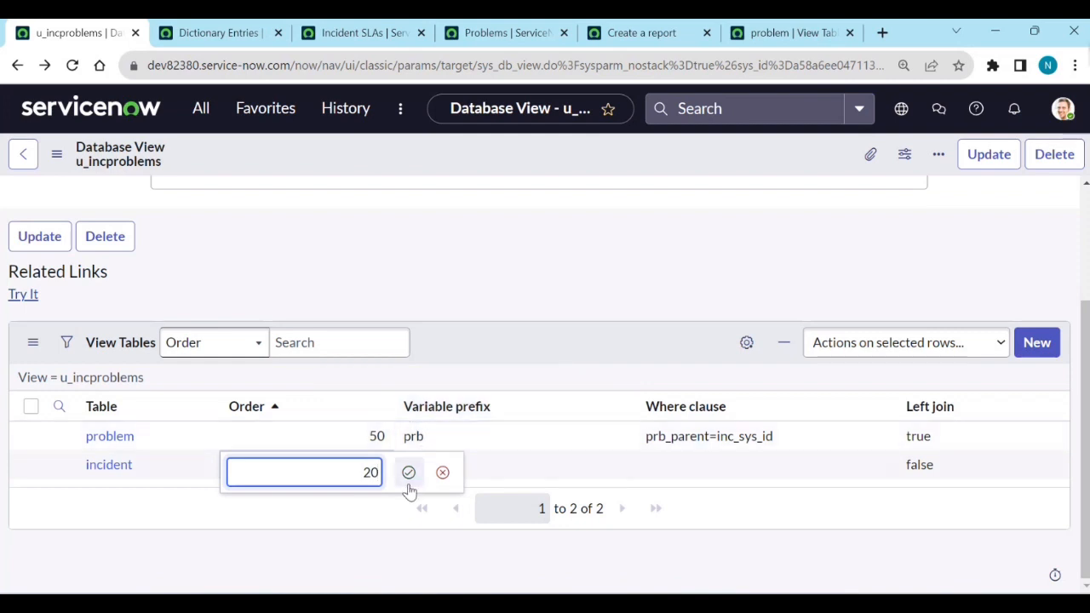
pyautogui.click(408, 483)
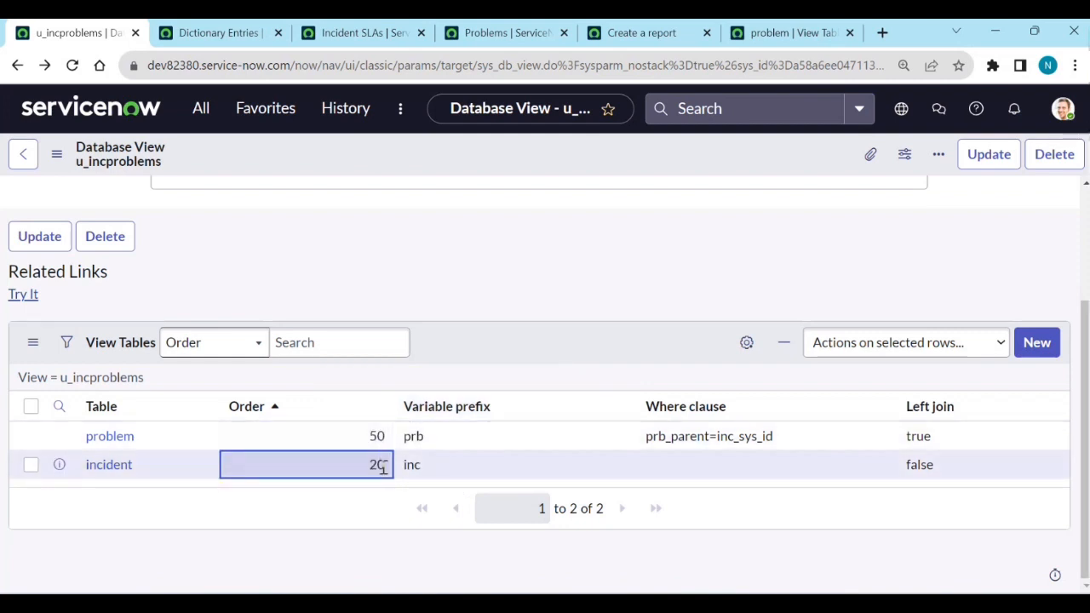
# Step: Test the database view, check the Problem Number and Pshort columns in the INCPROBS list, and return to the view record
pyautogui.click(24, 295)
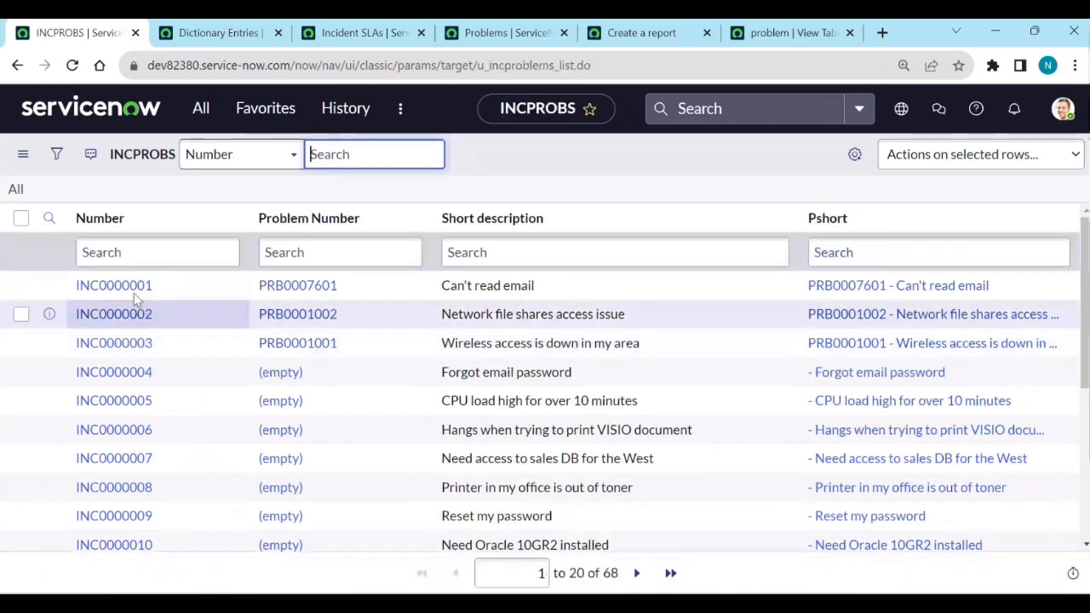
pyautogui.scroll(-3, 138, 345)
pyautogui.scroll(2, 134, 374)
pyautogui.scroll(2, 135, 374)
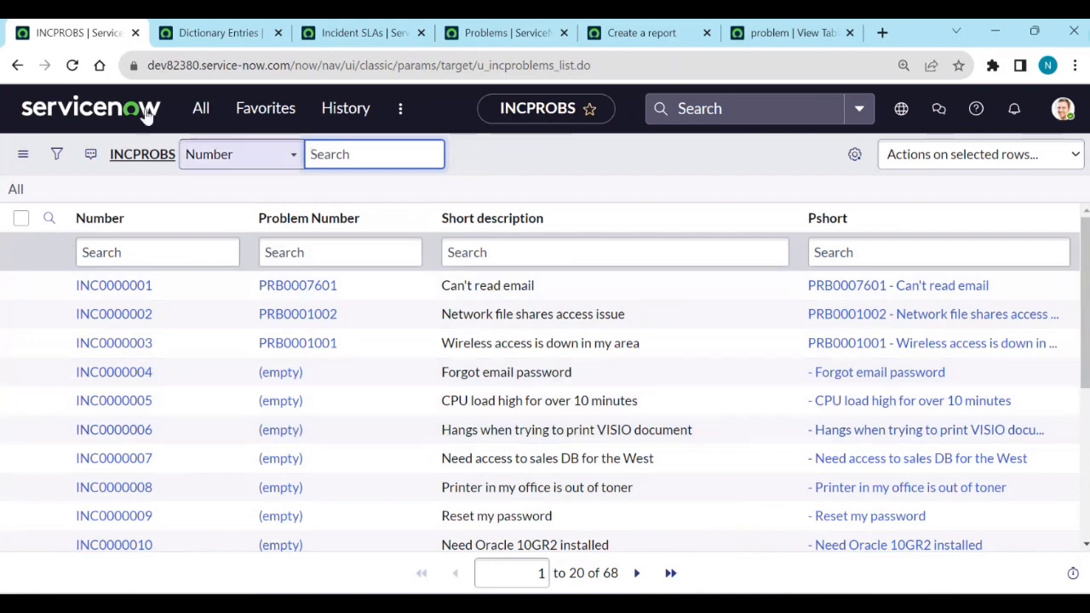
pyautogui.click(9, 75)
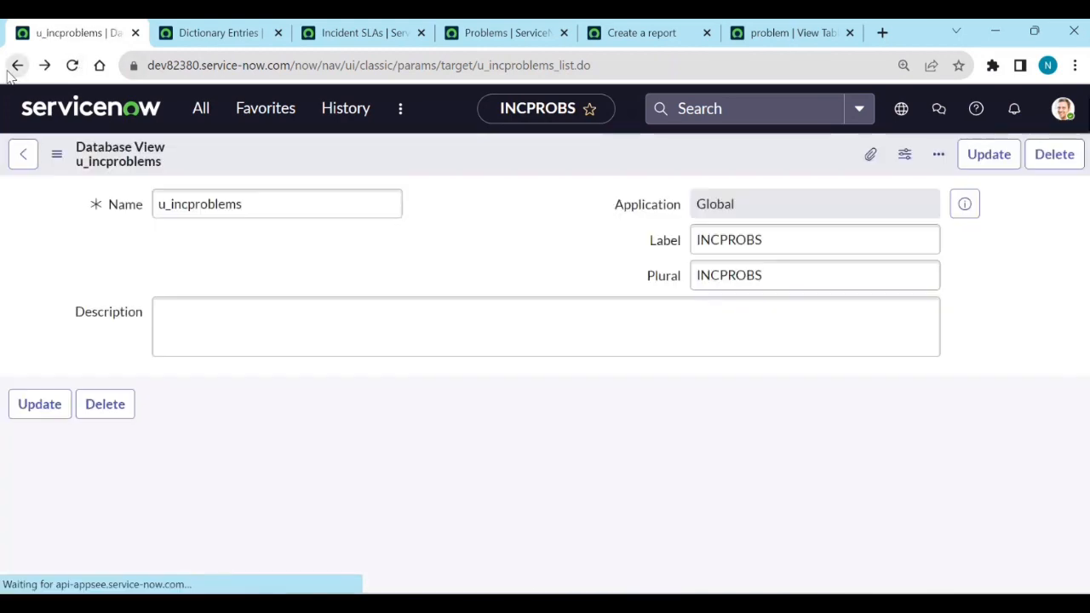
# Step: Set Left join to false for the problem view table
pyautogui.scroll(-3, 843, 503)
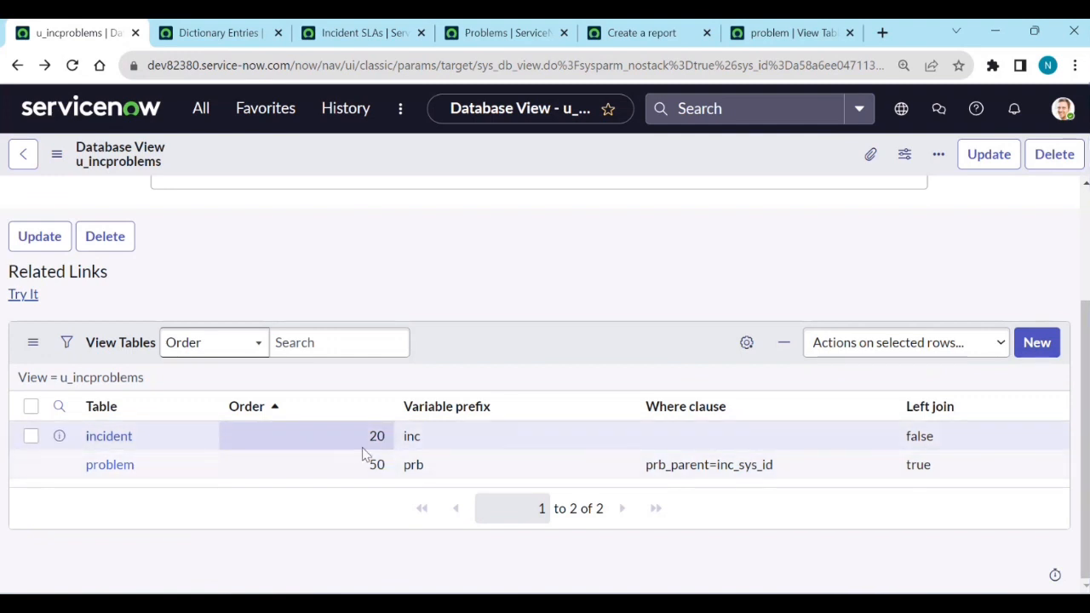
pyautogui.click(960, 465)
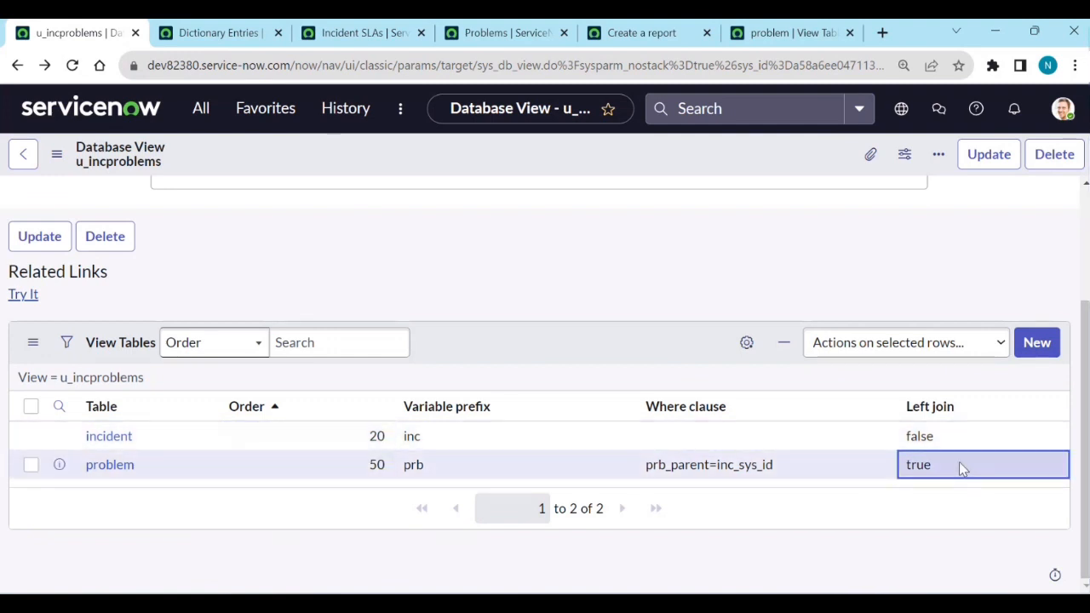
pyautogui.click(959, 464)
pyautogui.click(954, 471)
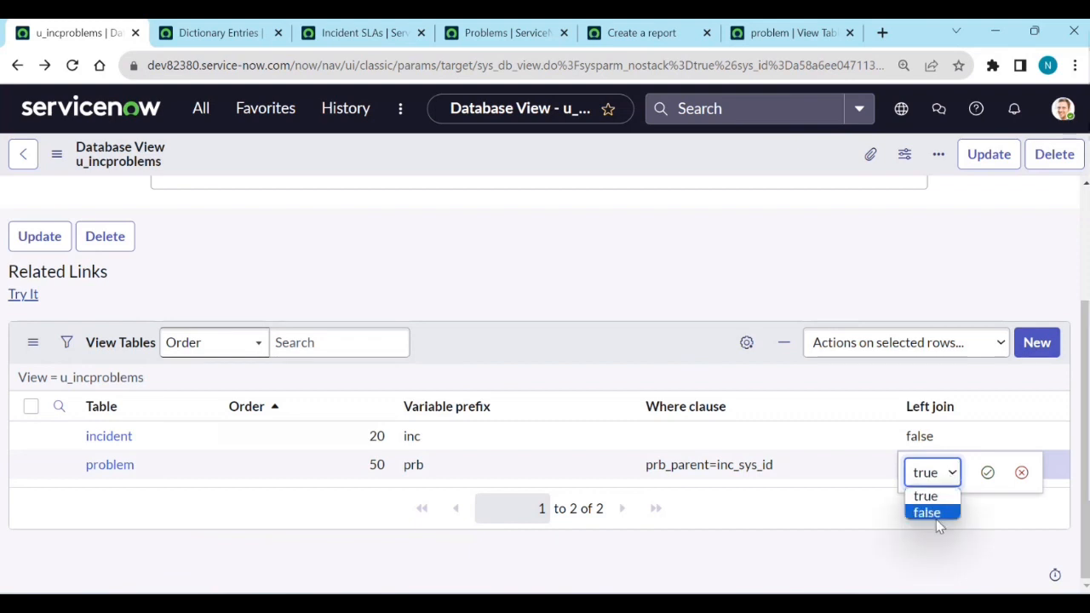
pyautogui.click(936, 513)
pyautogui.click(987, 475)
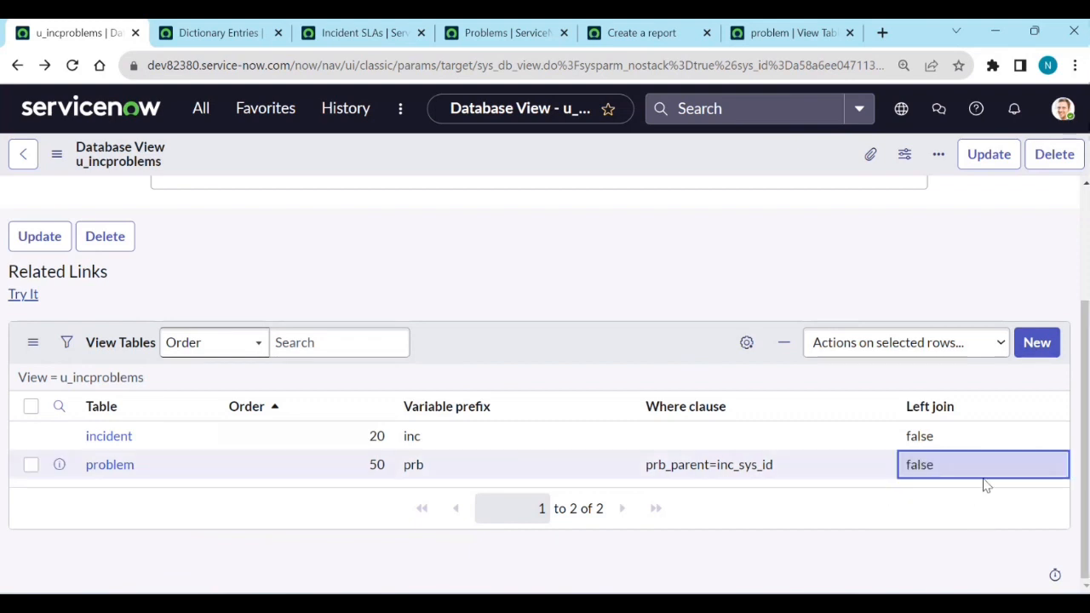
# Step: Set Left join to true for the incident view table, test the database view's output, and return to its record
pyautogui.click(955, 440)
pyautogui.click(956, 441)
pyautogui.click(947, 445)
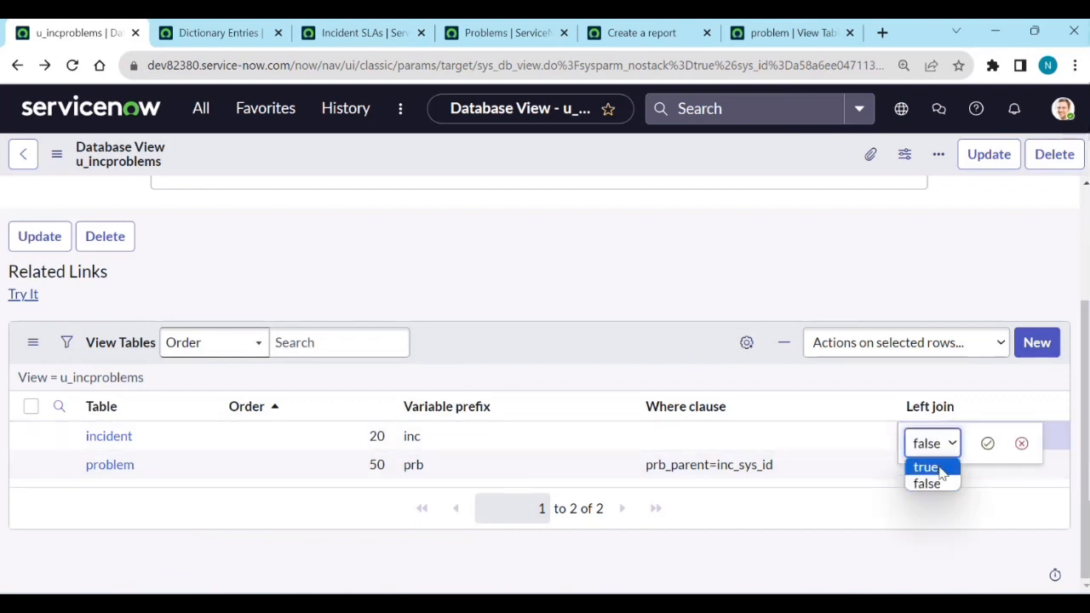
pyautogui.click(937, 466)
pyautogui.click(987, 443)
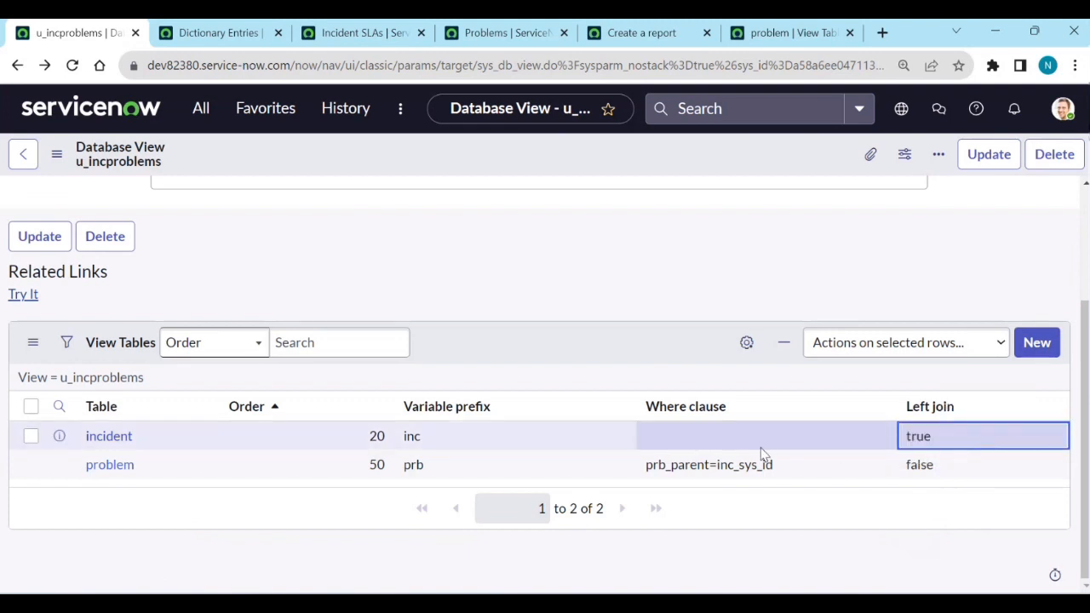
pyautogui.click(24, 295)
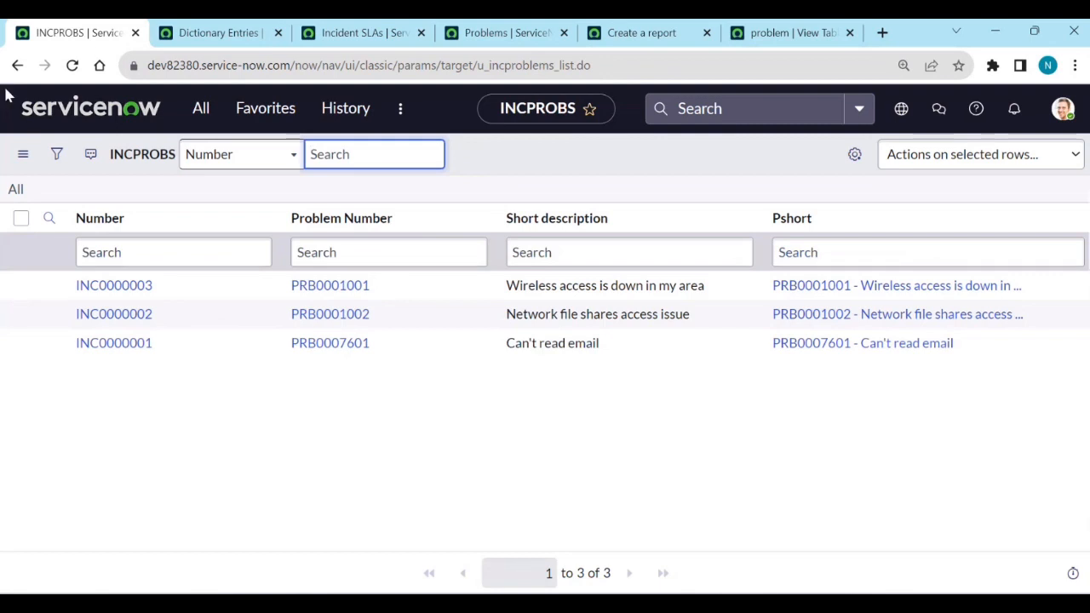
pyautogui.click(17, 66)
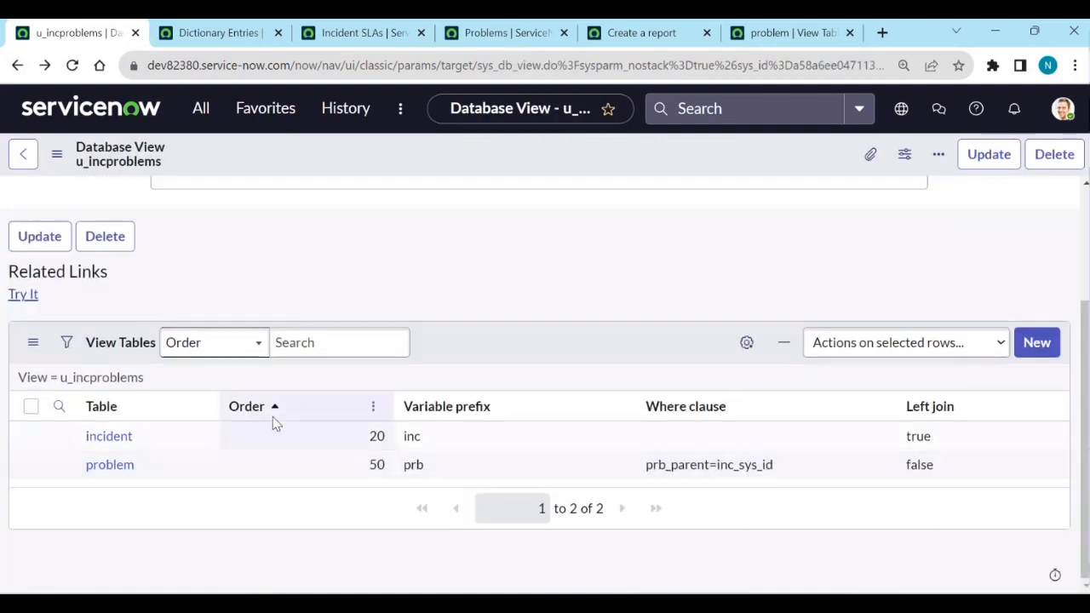
# Step: Set the problem view table's order to 10, test the database view's output, and return to its record
pyautogui.doubleClick(328, 474)
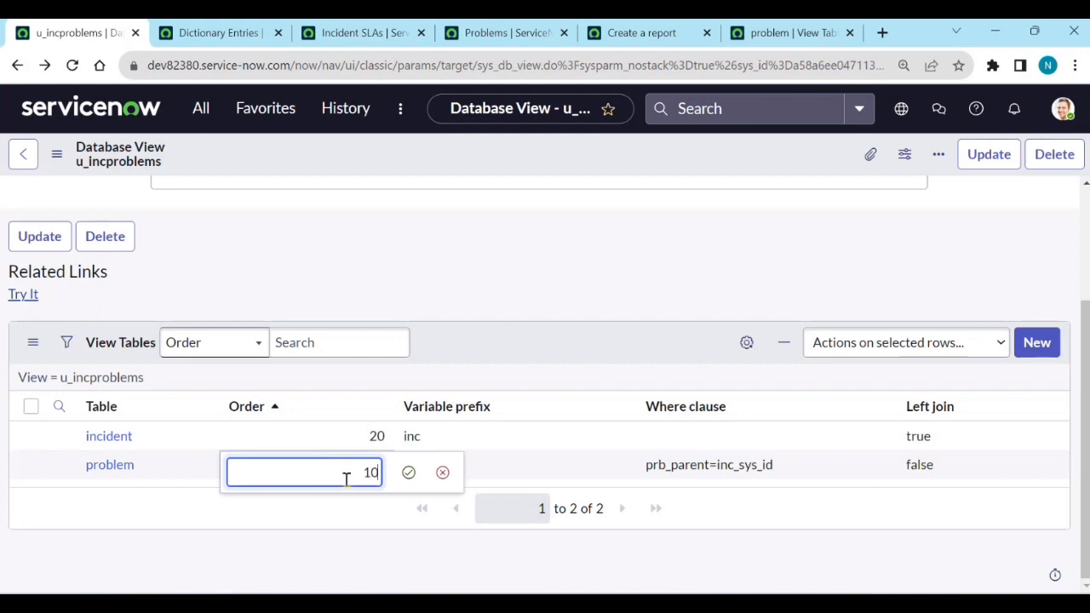
pyautogui.click(409, 473)
pyautogui.click(26, 296)
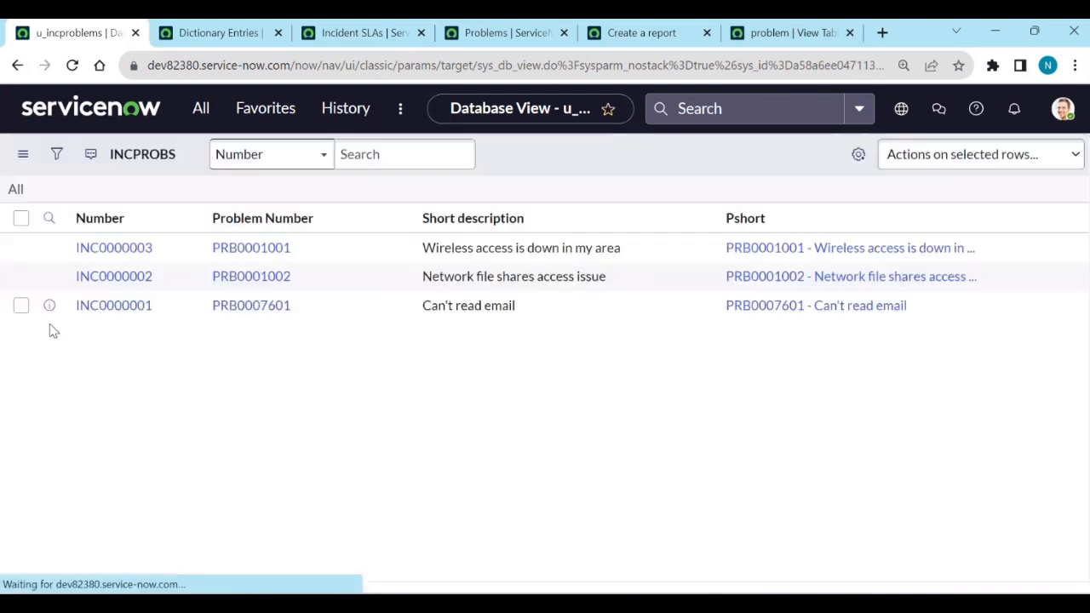
pyautogui.click(18, 65)
# Step: Set the problem view table's order to 100
pyautogui.scroll(-4, 382, 324)
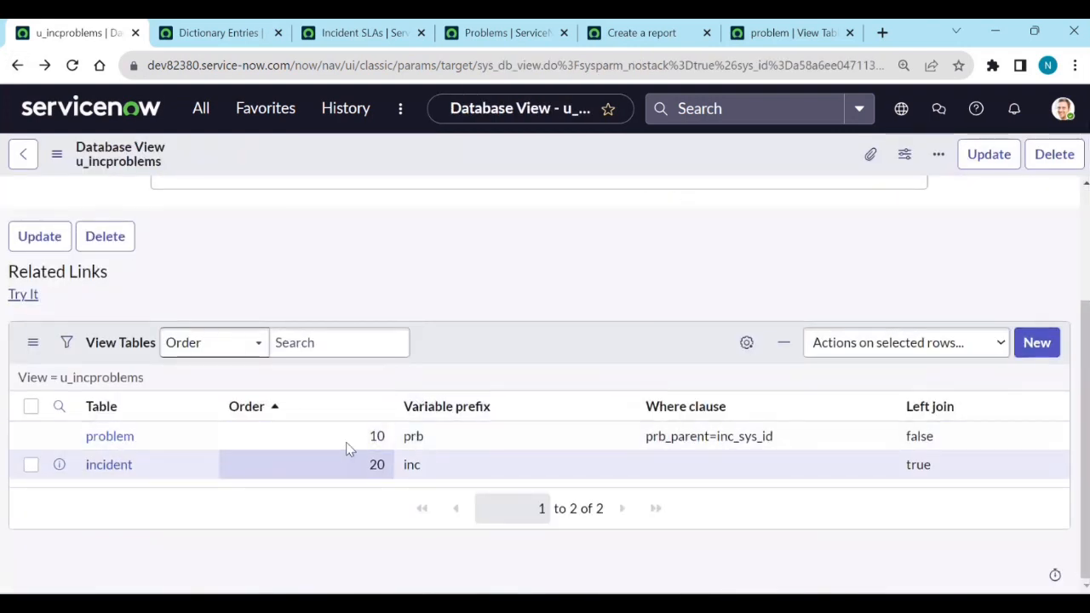
pyautogui.doubleClick(347, 443)
pyautogui.click(348, 443)
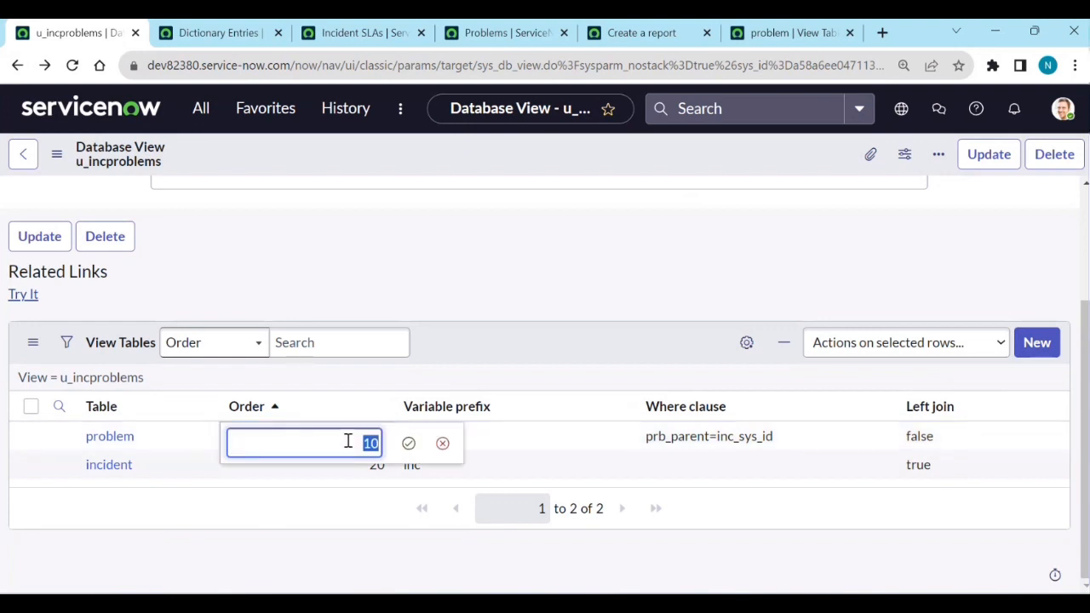
pyautogui.click(347, 441)
pyautogui.doubleClick(352, 446)
pyautogui.write('100')
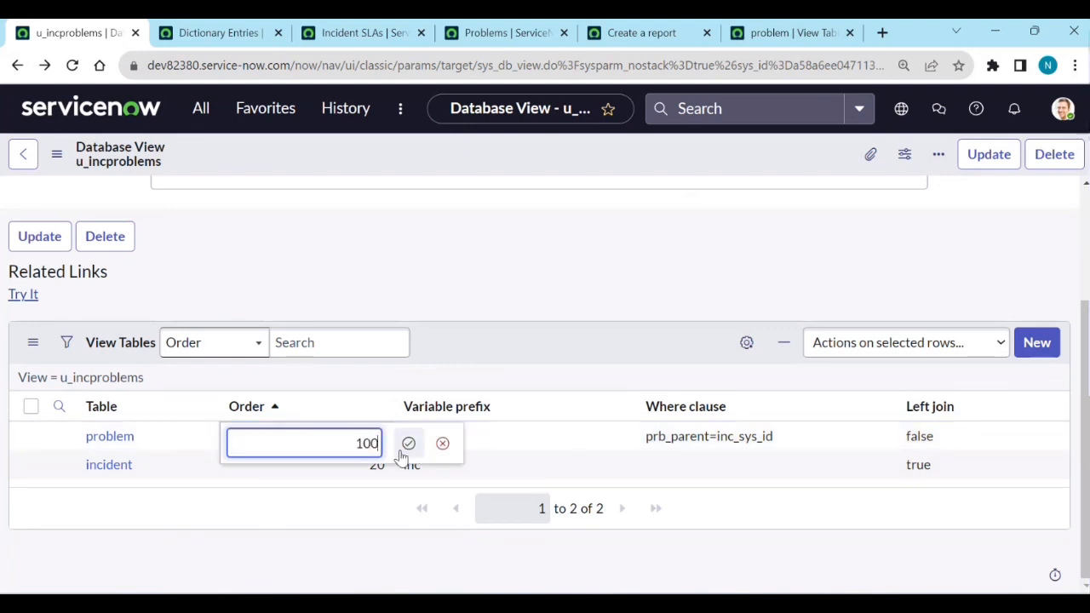
pyautogui.click(408, 443)
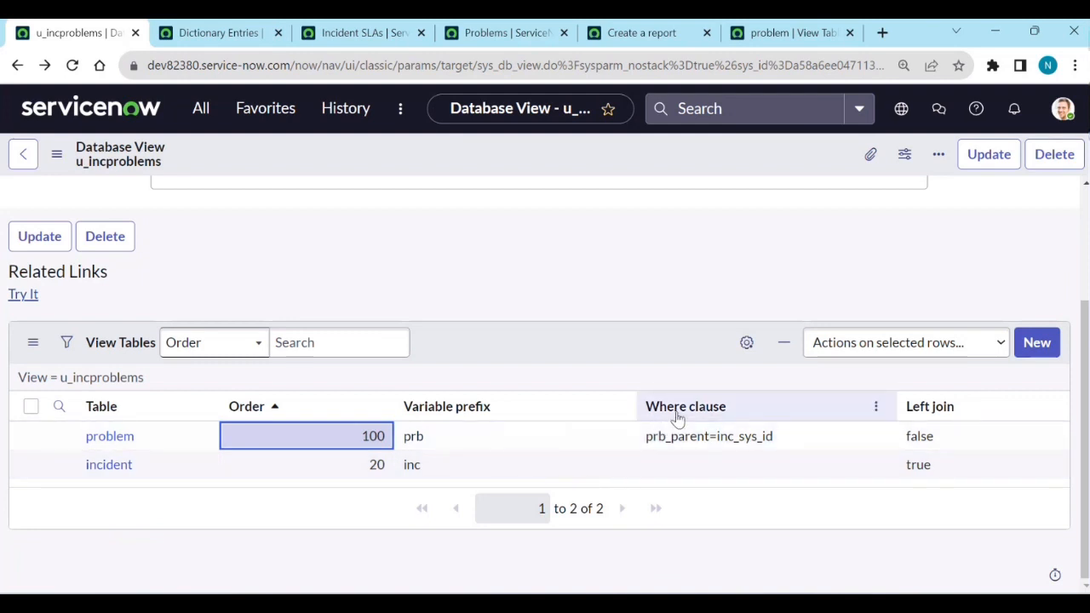
# Step: Set Left join to true for the problem view table and to false for the incident view table
pyautogui.click(960, 436)
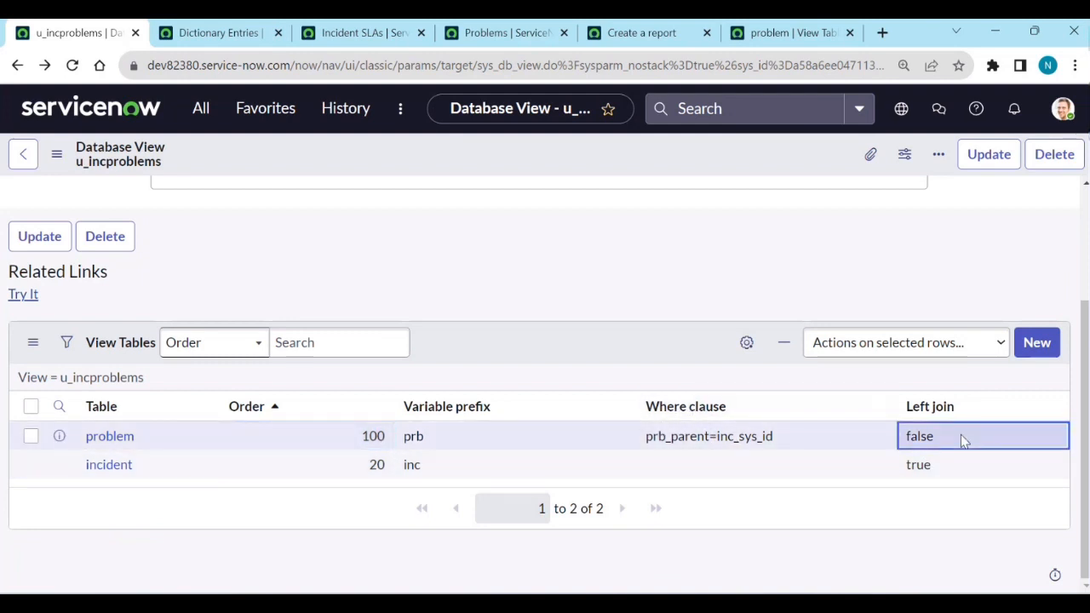
pyautogui.click(948, 448)
pyautogui.click(947, 447)
pyautogui.click(928, 467)
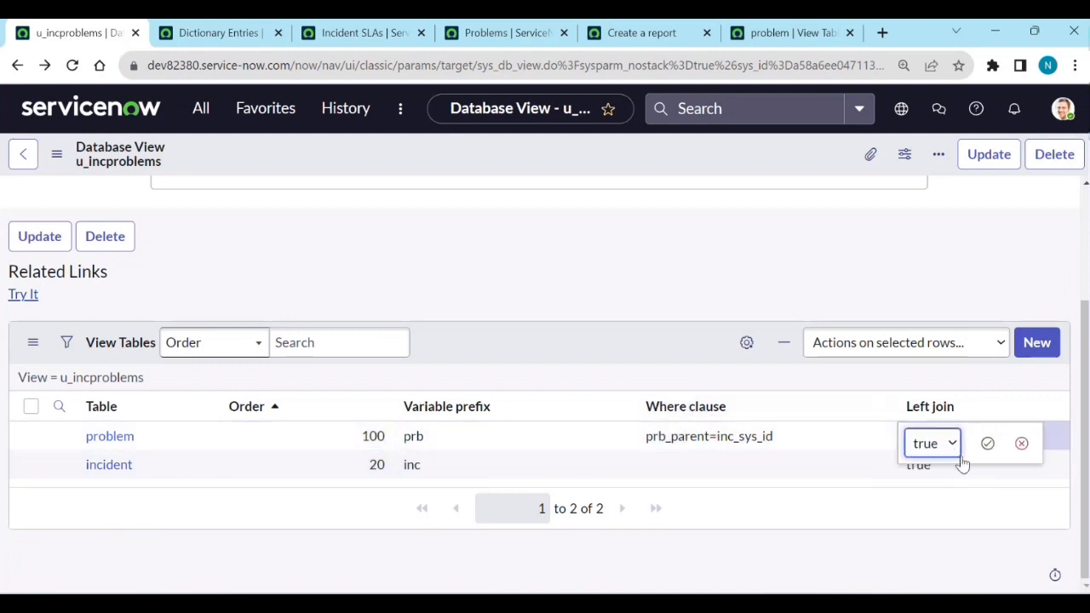
pyautogui.click(966, 467)
pyautogui.click(967, 468)
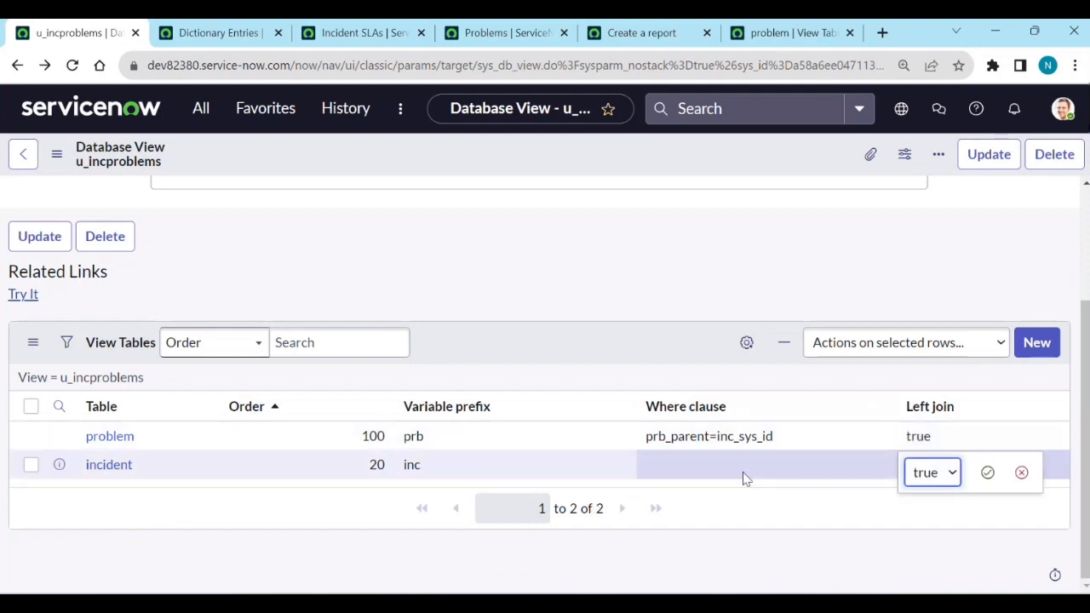
pyautogui.click(941, 477)
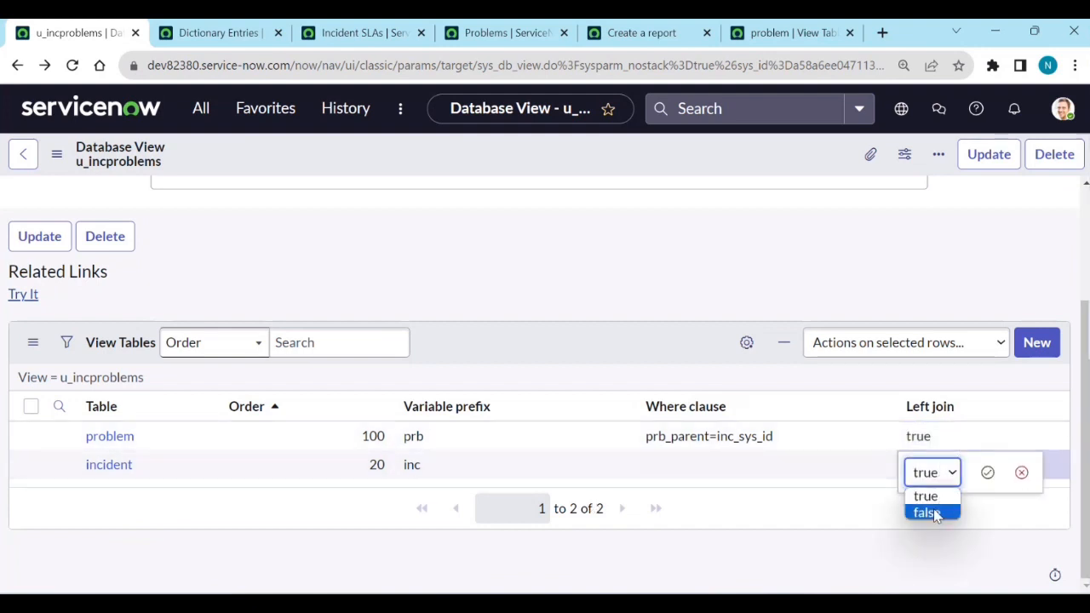
pyautogui.click(926, 511)
pyautogui.click(988, 474)
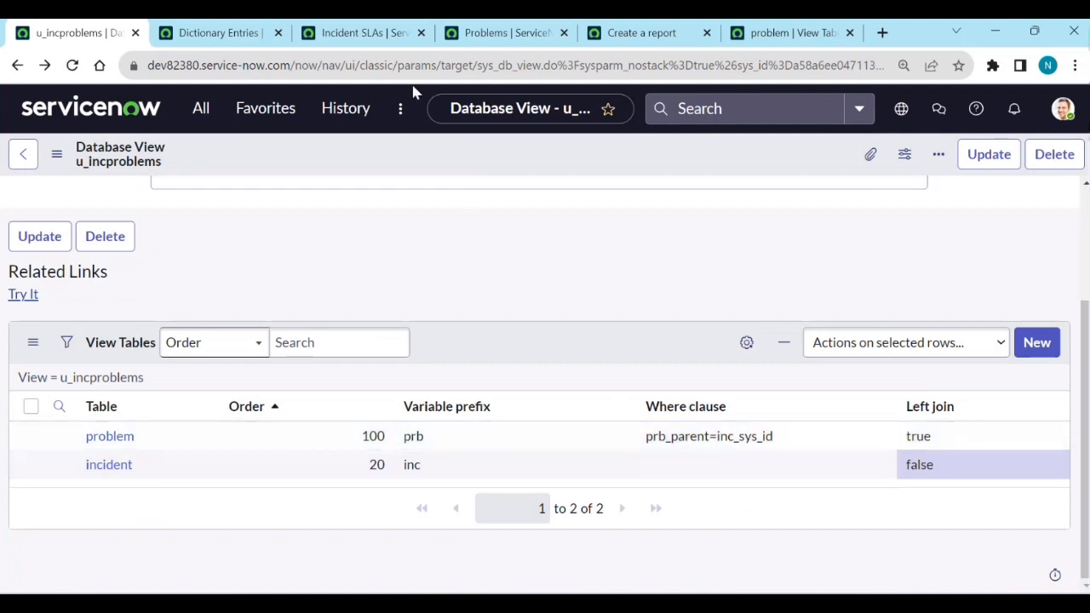
# Step: Rerun the test report and review its incident and problem rows
pyautogui.click(337, 32)
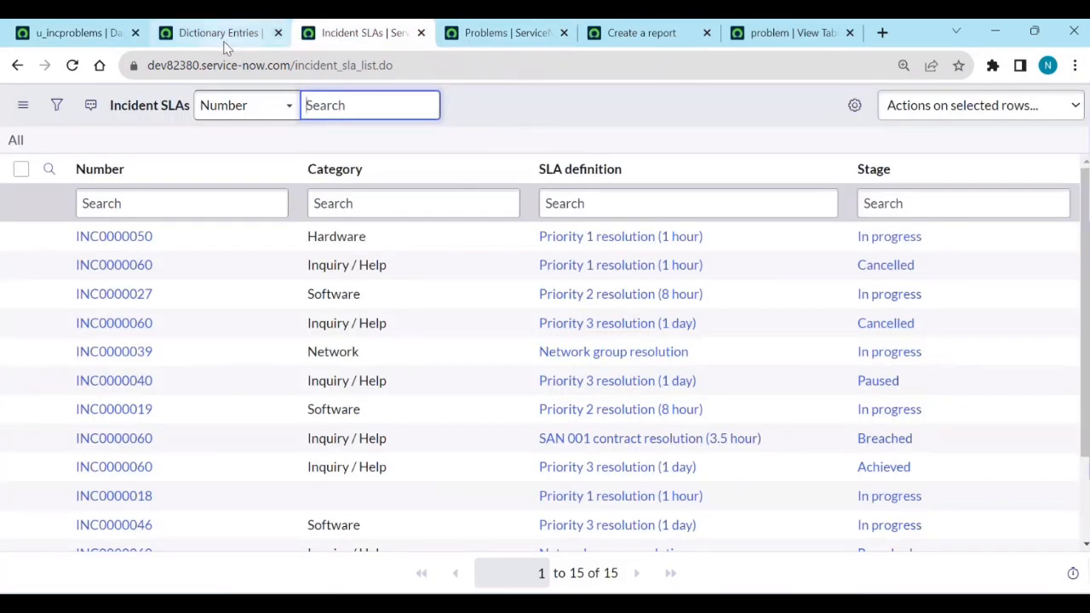
pyautogui.click(649, 39)
pyautogui.click(1027, 115)
pyautogui.scroll(-2, 700, 384)
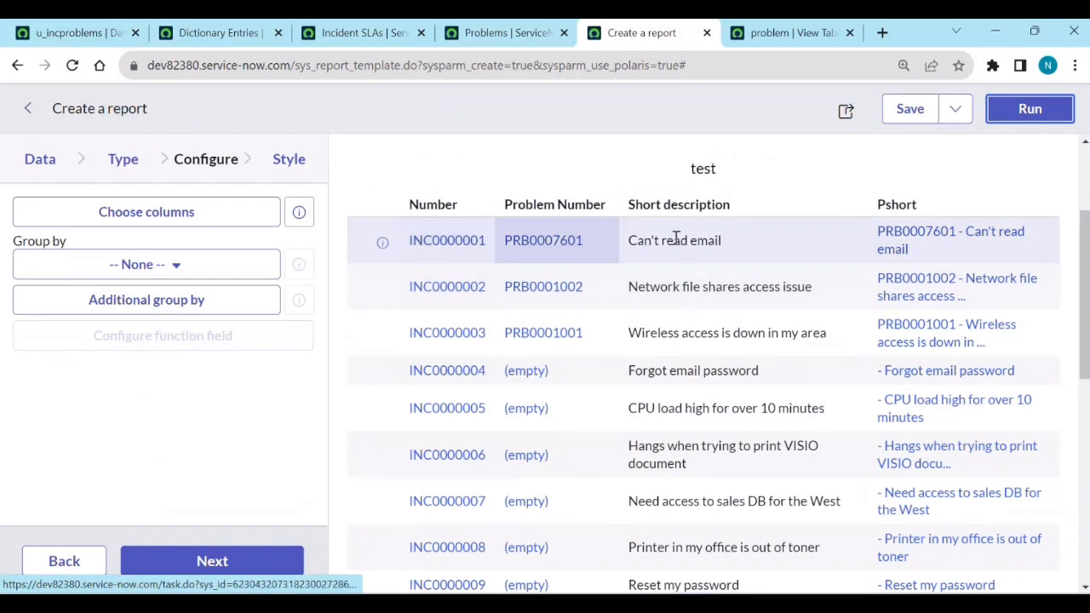
# Step: Extend the problem view table's where clause to prb_parent=inc_sys_id&&inc_number=="INC0000002", copying the incident number from the report
pyautogui.click(42, 32)
pyautogui.click(783, 449)
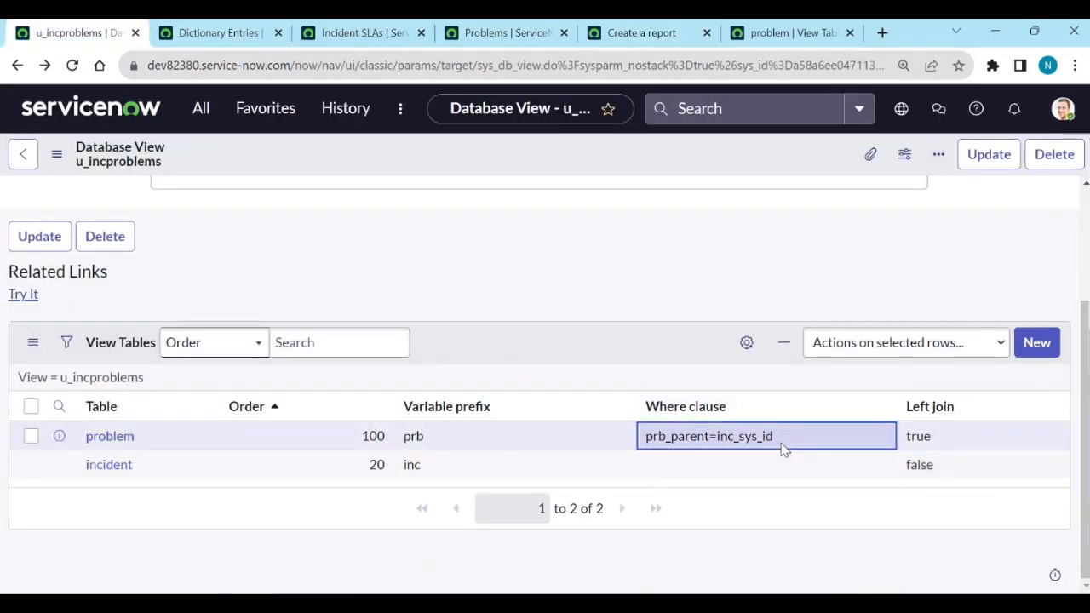
pyautogui.click(783, 450)
pyautogui.click(780, 445)
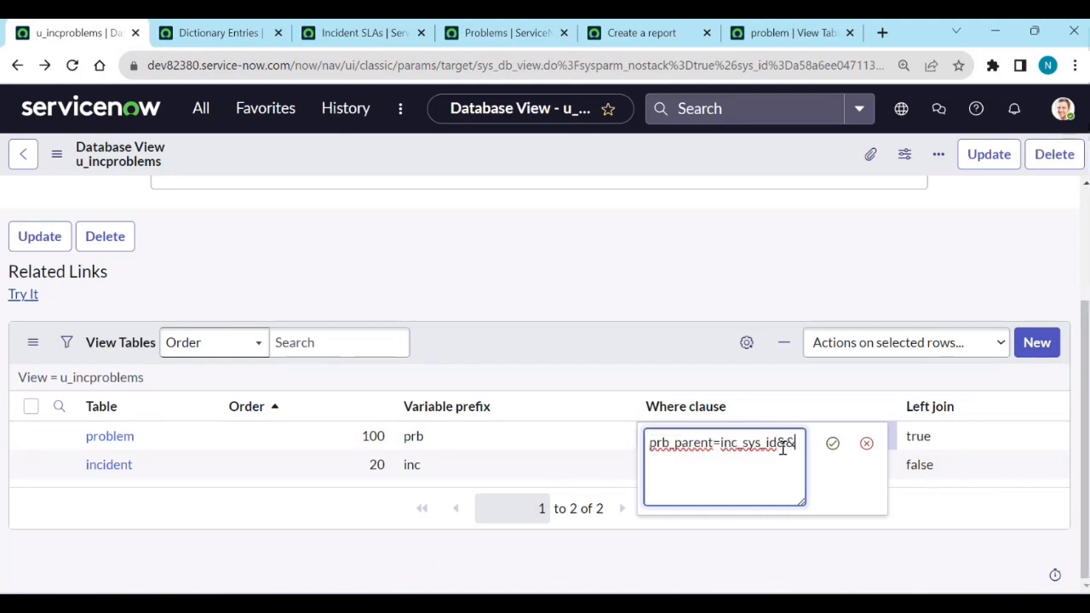
pyautogui.write('_number=="')
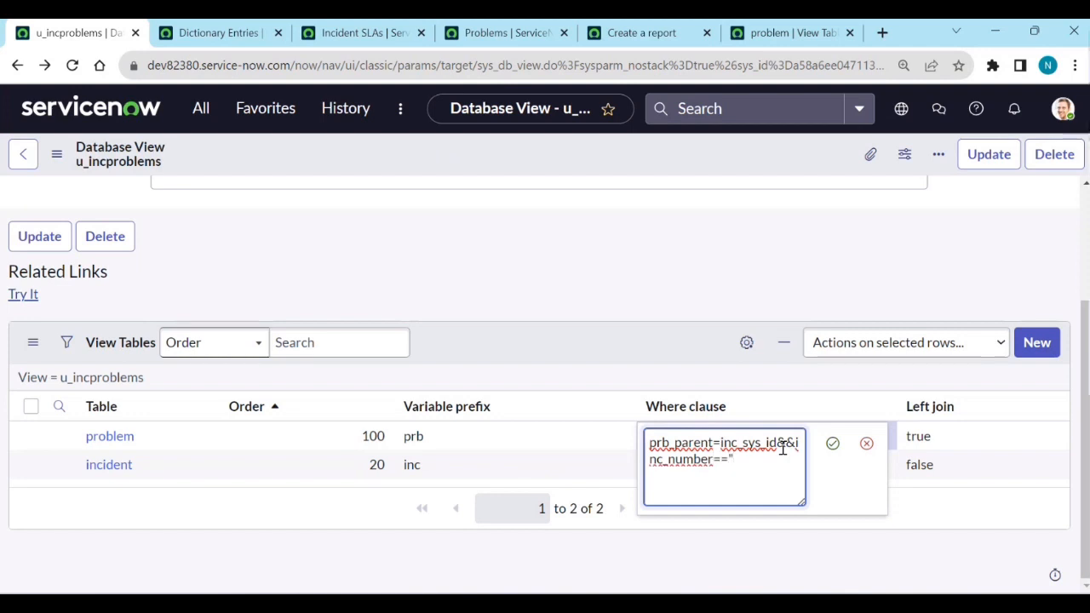
pyautogui.click(635, 34)
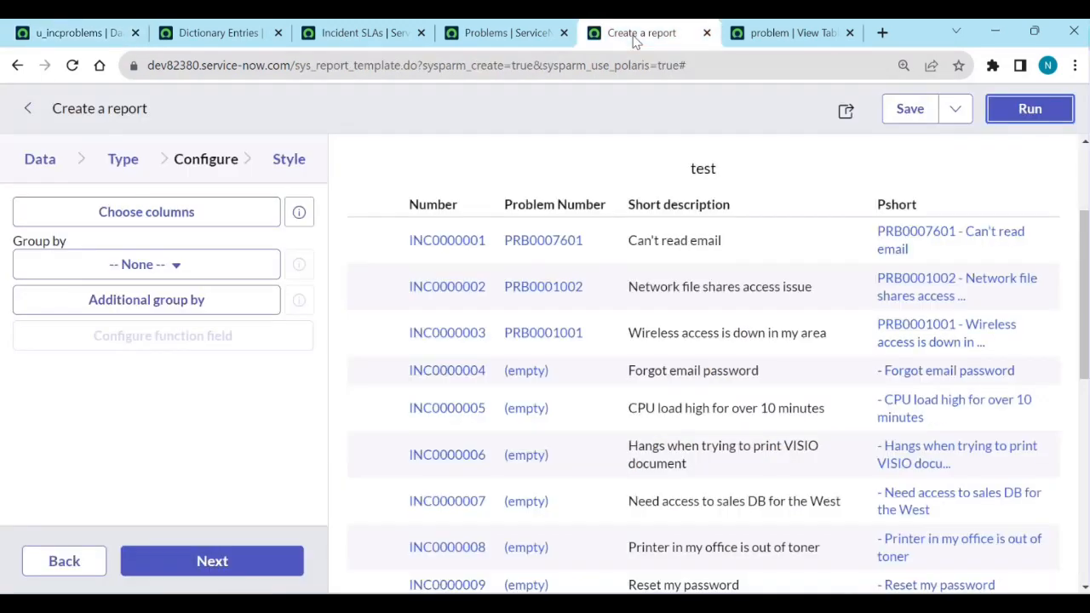
pyautogui.moveTo(491, 286); pyautogui.dragTo(409, 287)
pyautogui.hotkey('ctrl', 'c')
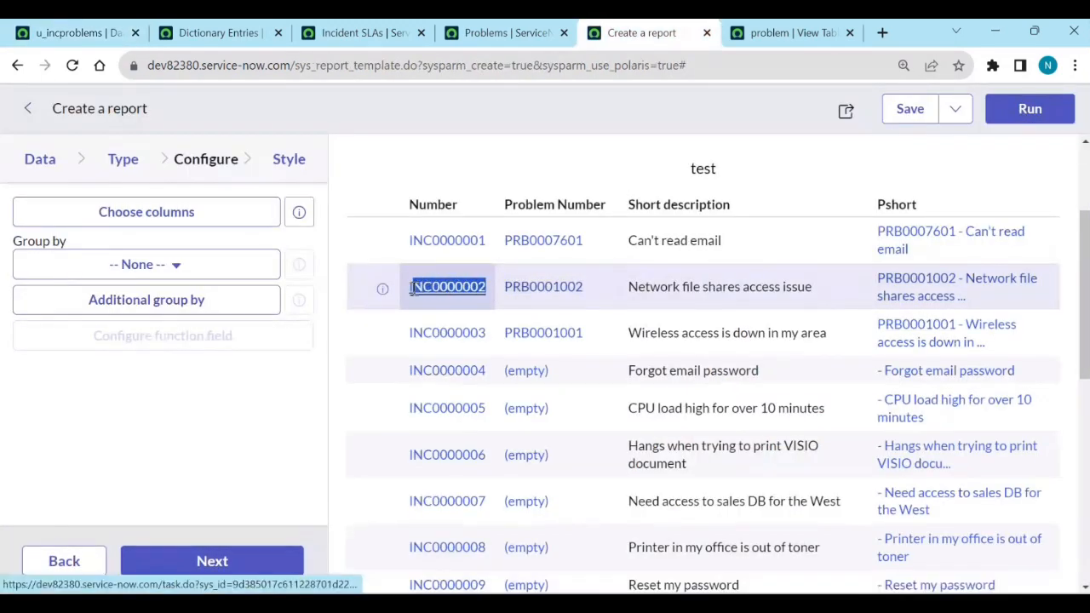
pyautogui.click(43, 34)
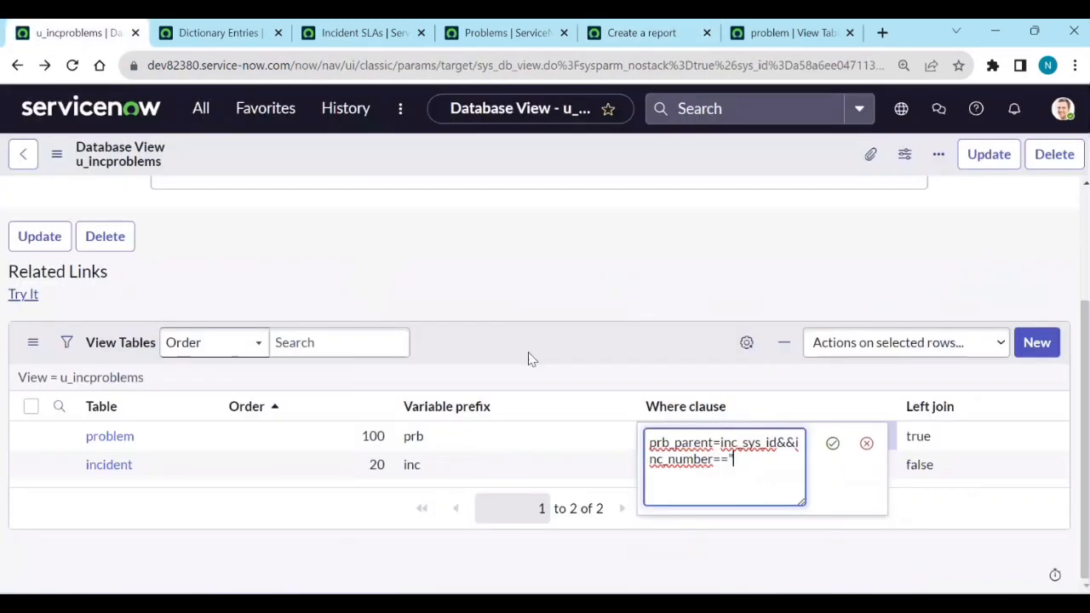
pyautogui.hotkey('ctrl', 'v')
pyautogui.write('"')
pyautogui.click(833, 443)
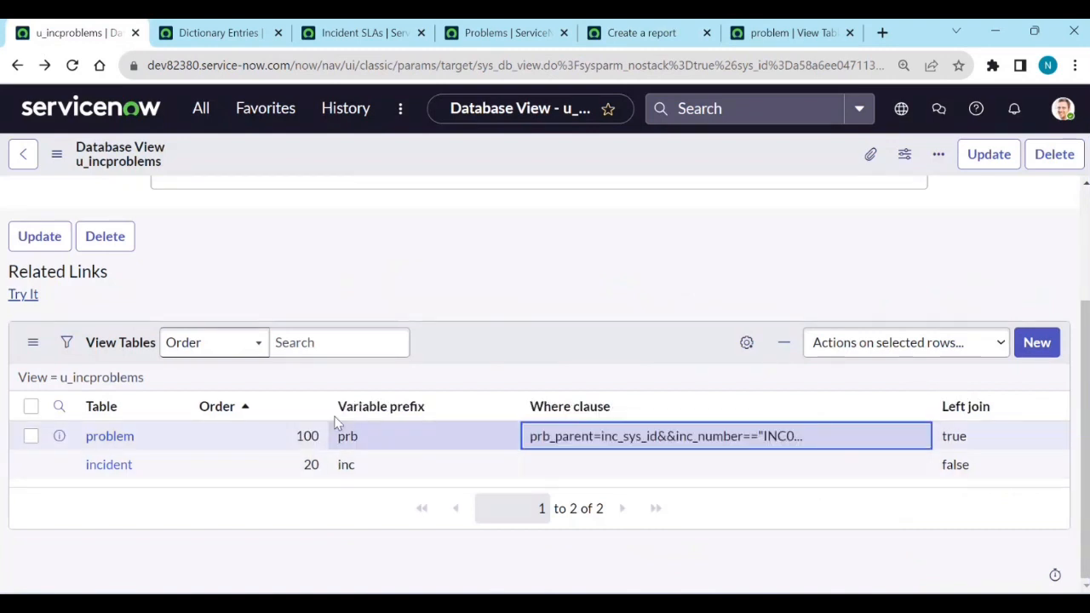
# Step: Test the database view, check which incidents have a Problem Number in the INCPROBS list, and return to the view record
pyautogui.click(23, 293)
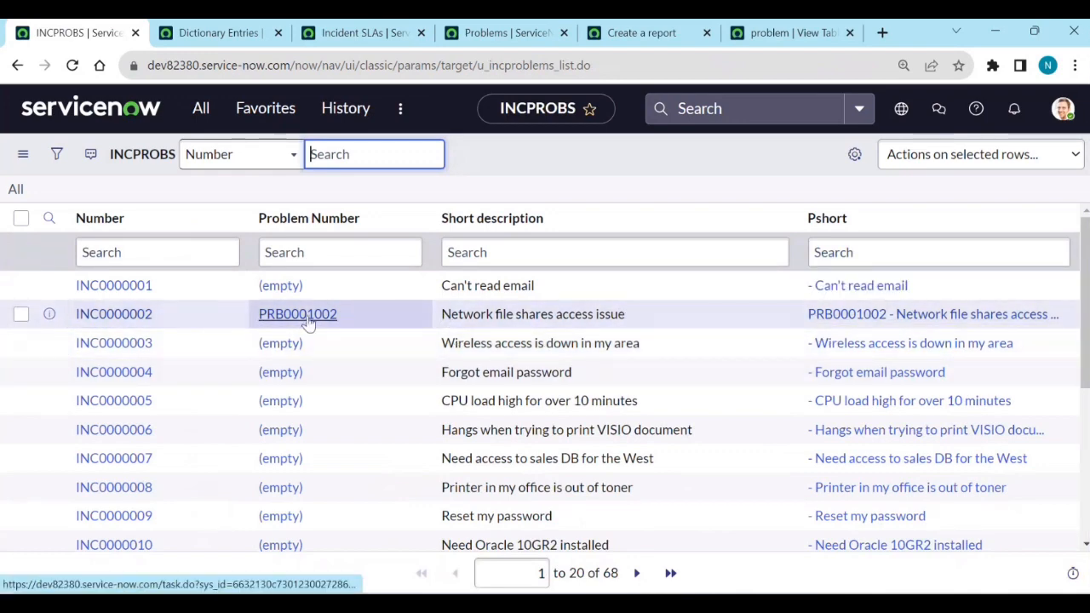
pyautogui.scroll(-3, 315, 357)
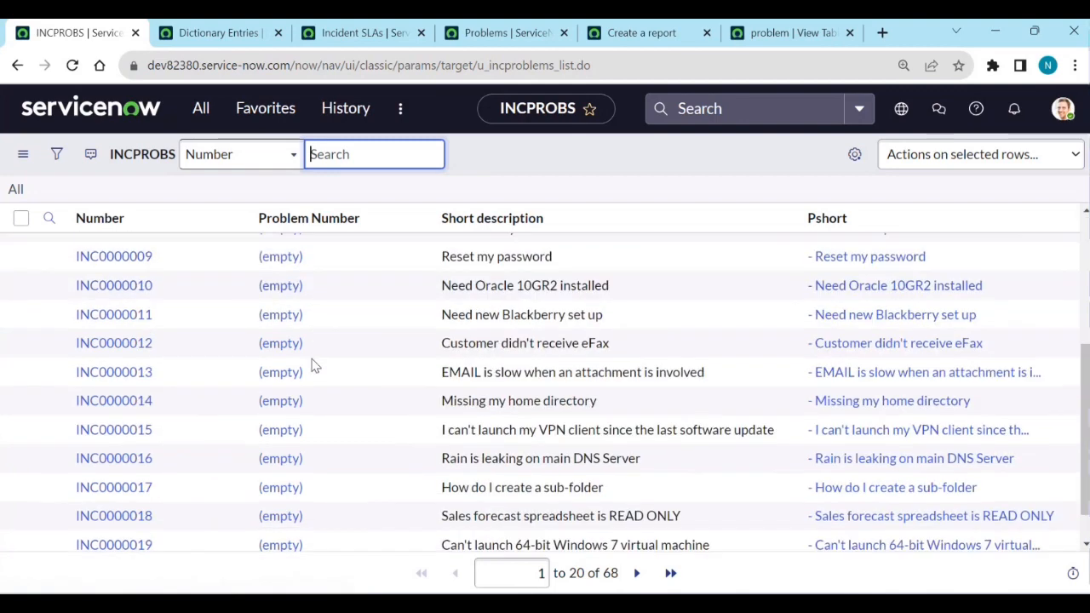
pyautogui.scroll(4, 309, 376)
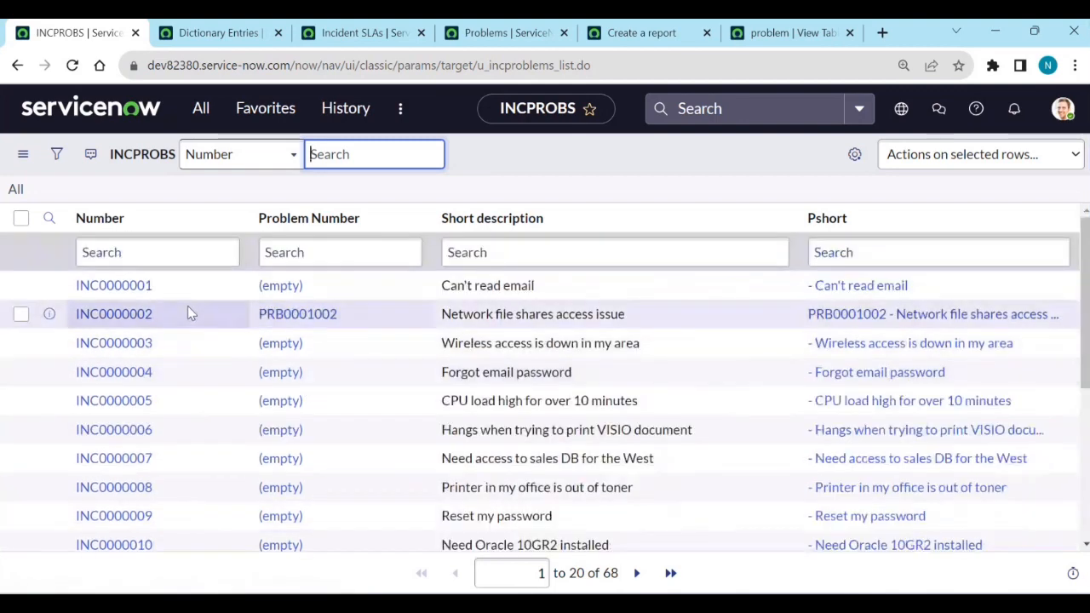
pyautogui.click(255, 288)
pyautogui.click(261, 351)
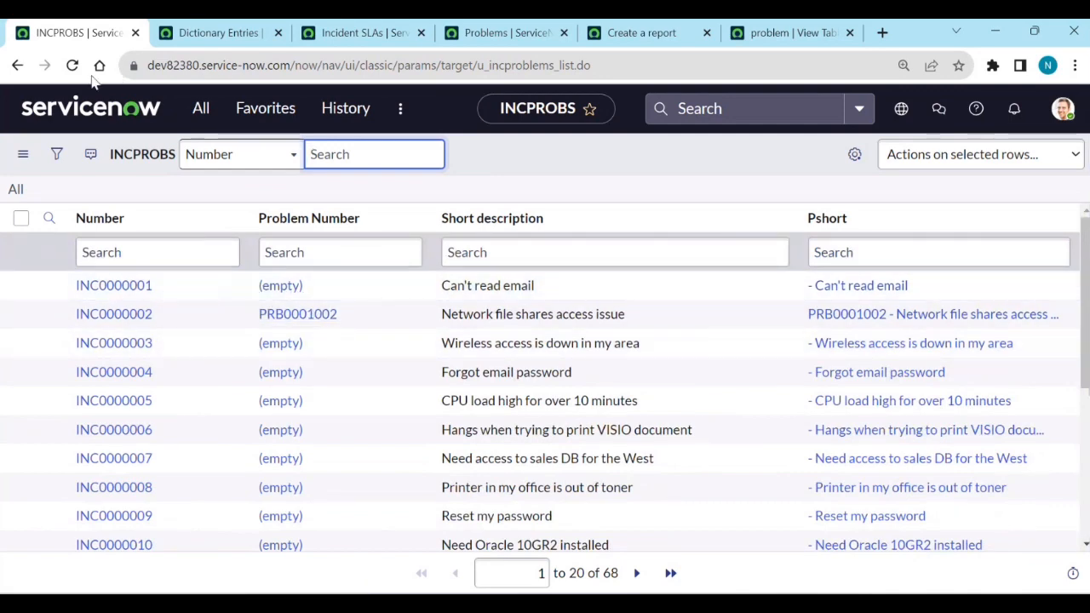
pyautogui.click(17, 67)
# Step: Set Left join to false for the problem view table that has the extended where clause
pyautogui.scroll(-3, 174, 392)
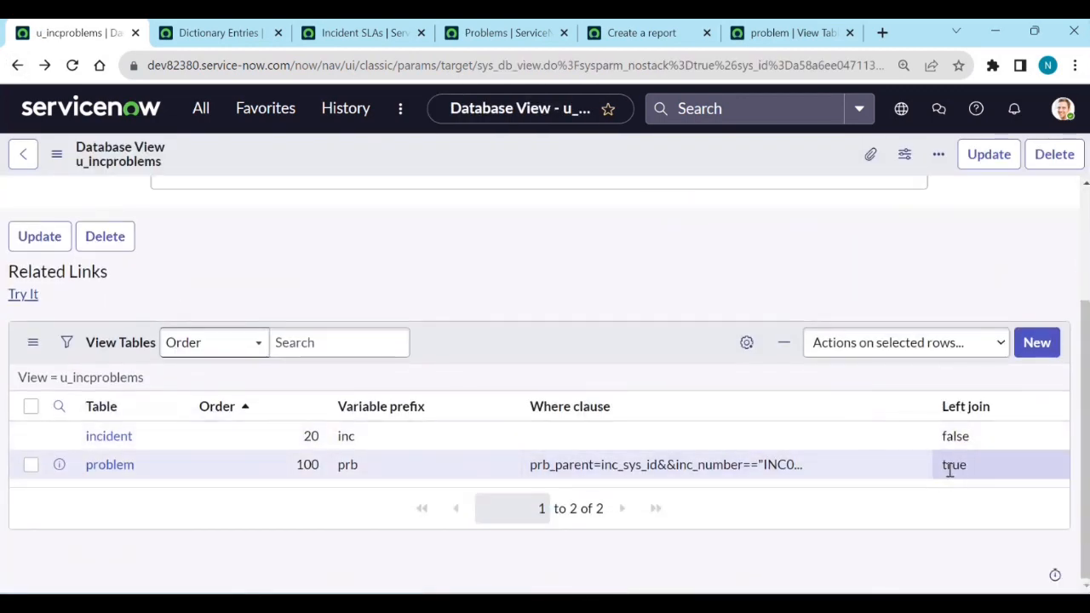
pyautogui.click(974, 477)
pyautogui.click(974, 474)
pyautogui.click(968, 473)
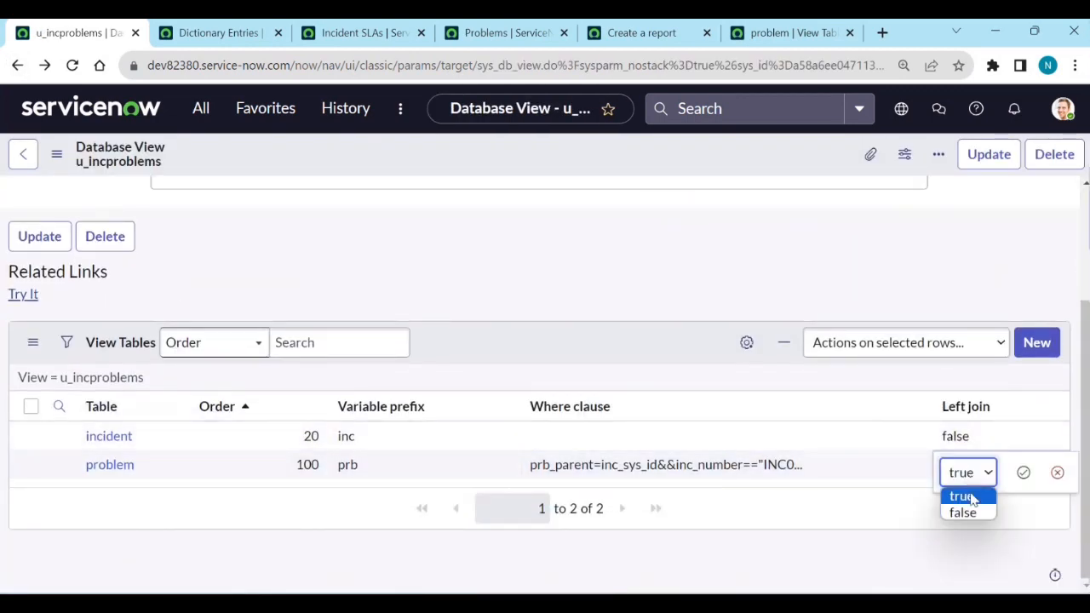
pyautogui.click(973, 514)
pyautogui.click(1022, 472)
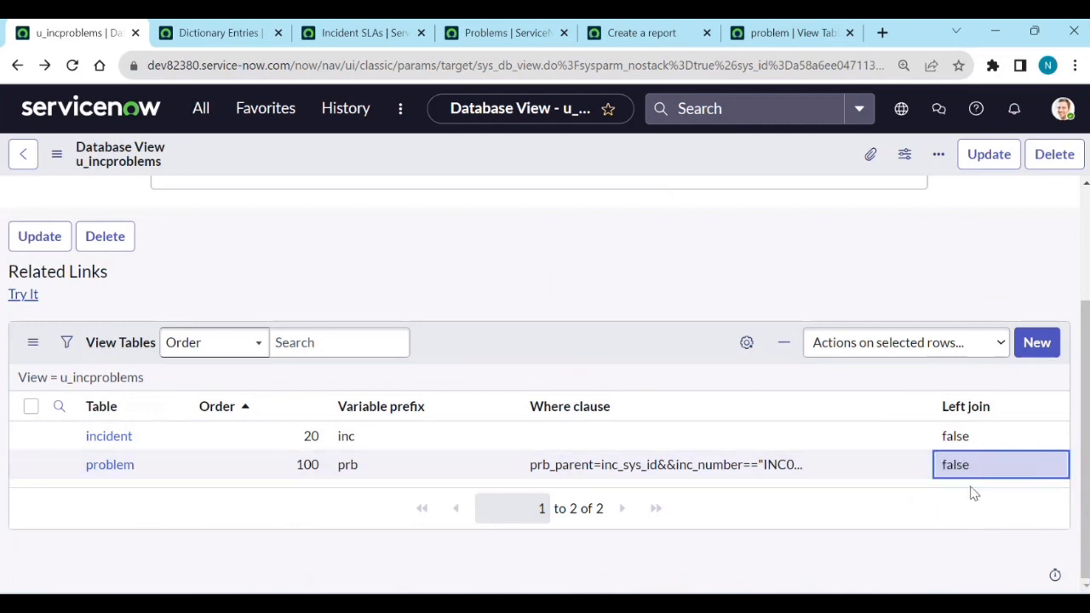
# Step: Test the database view's output with Left join off for both tables and return to its record
pyautogui.click(26, 297)
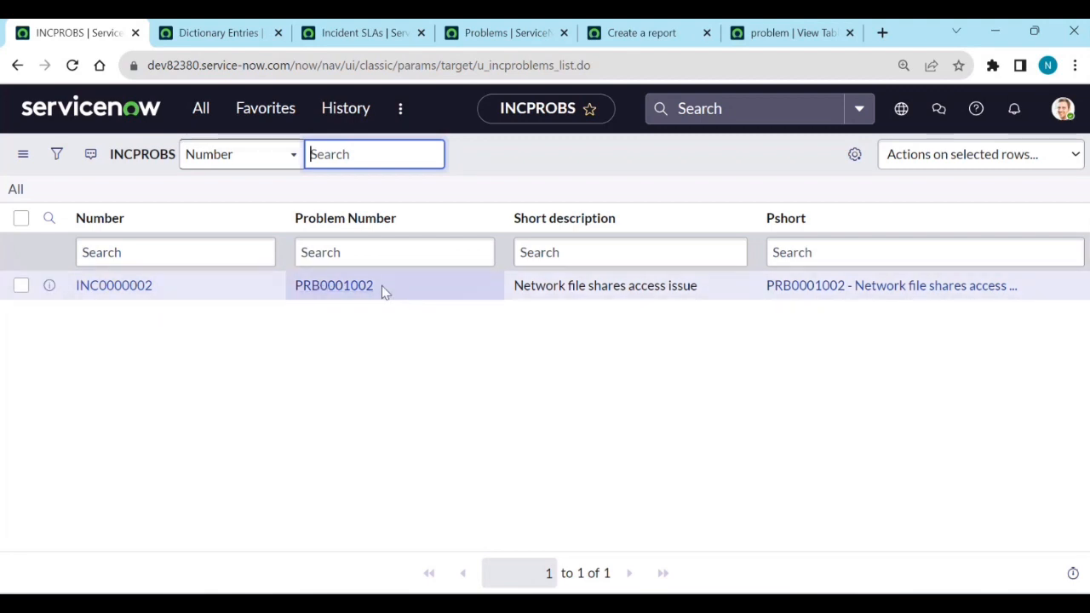
pyautogui.click(397, 369)
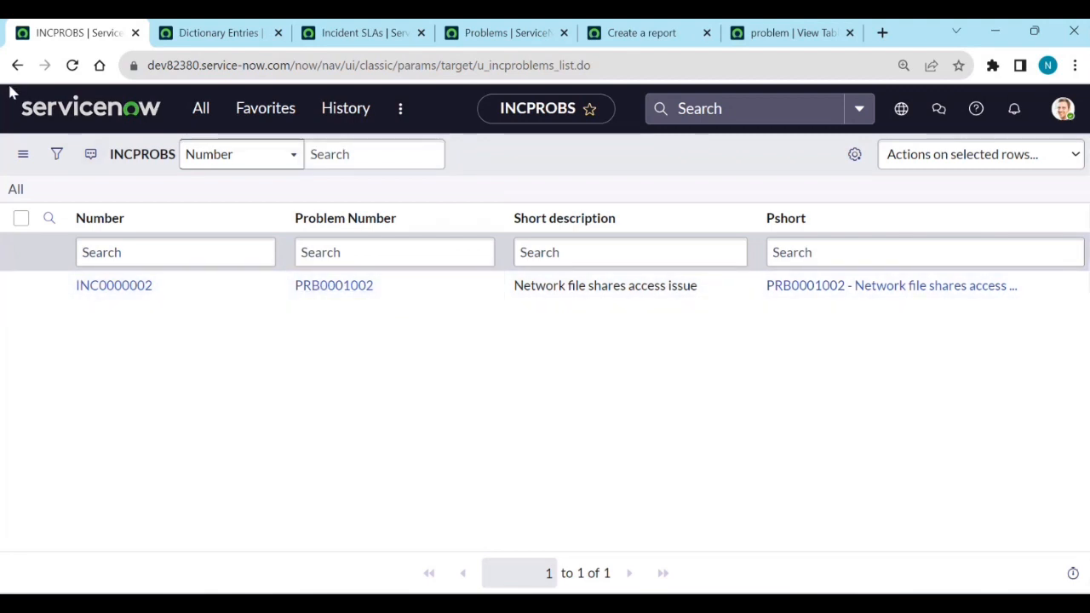
pyautogui.click(16, 65)
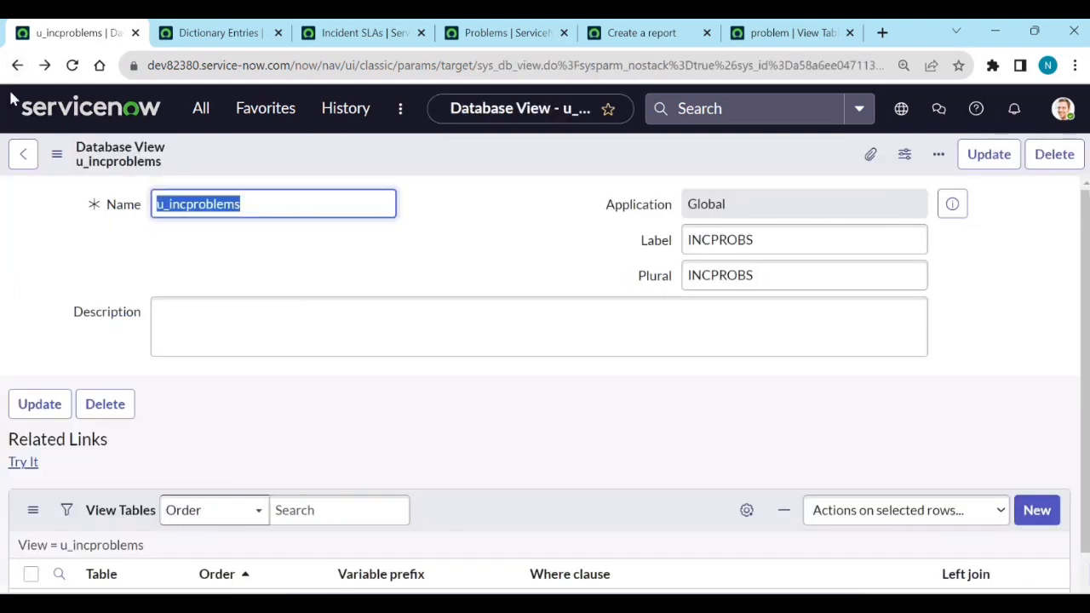
pyautogui.click(61, 242)
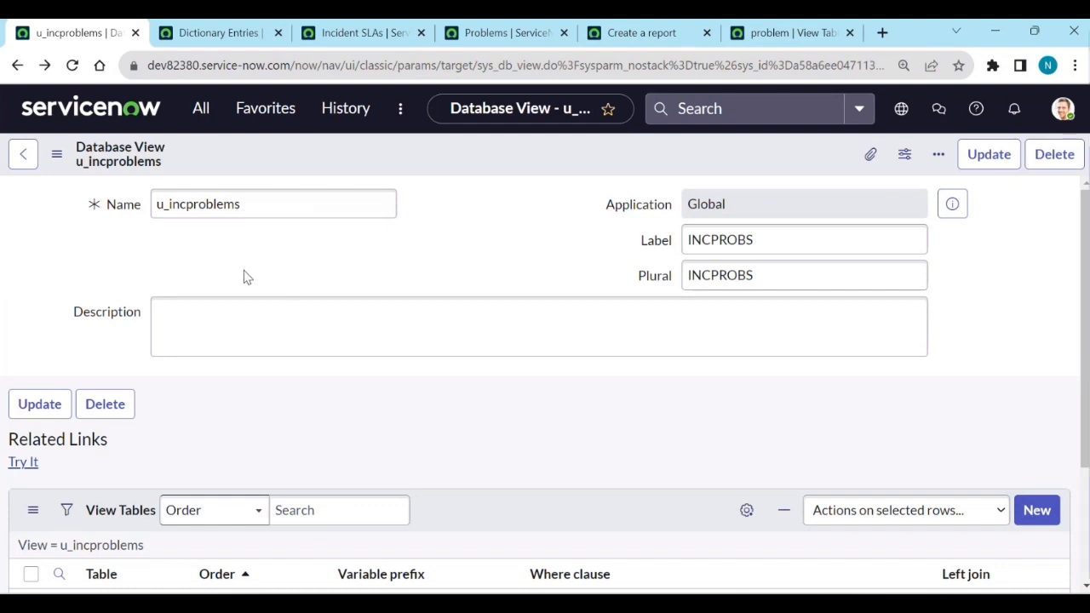
# Step: Open the INCPROBS list once more, return to the view record, and review its View Tables settings
pyautogui.click(27, 463)
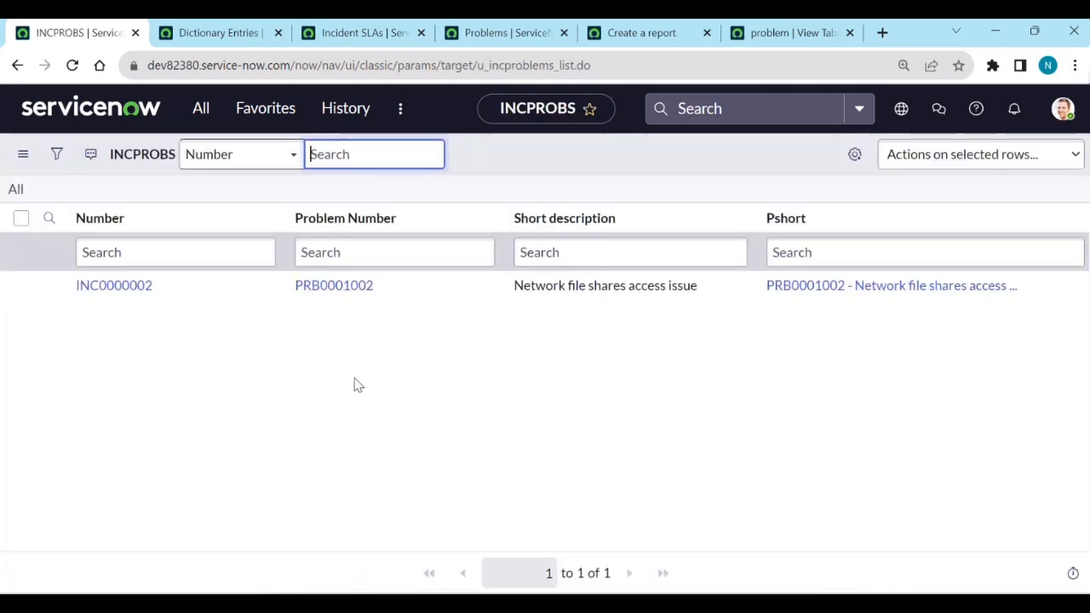
pyautogui.click(16, 68)
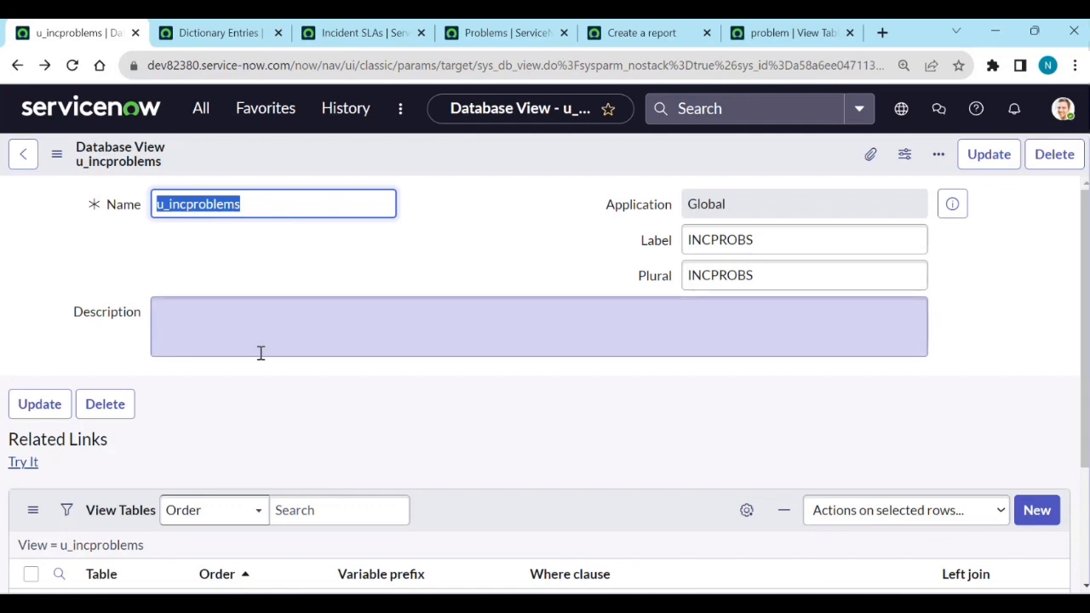
pyautogui.scroll(-2, 264, 375)
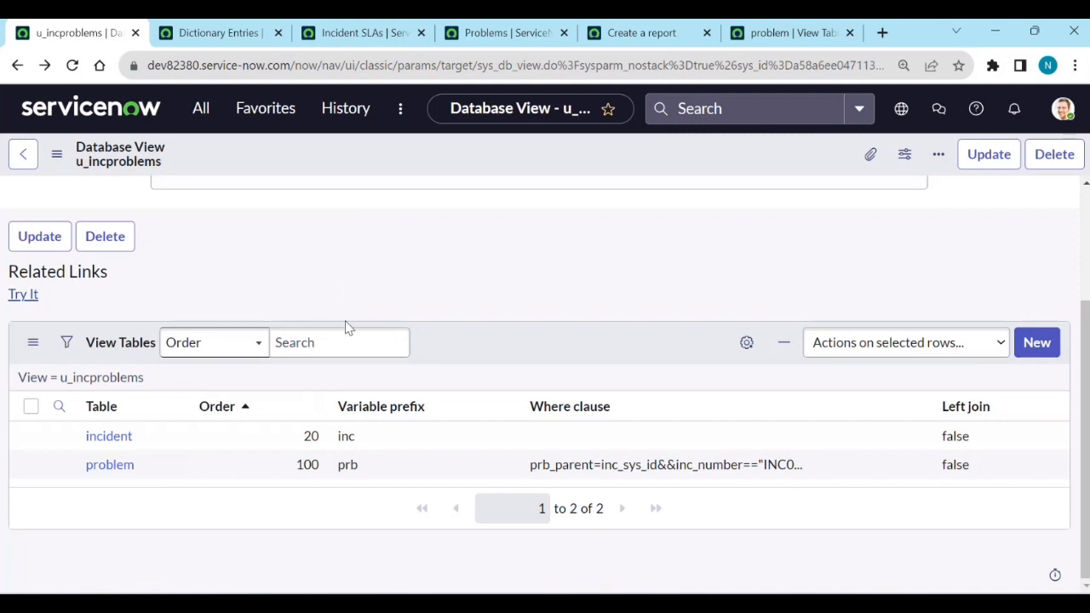
pyautogui.scroll(2, 322, 286)
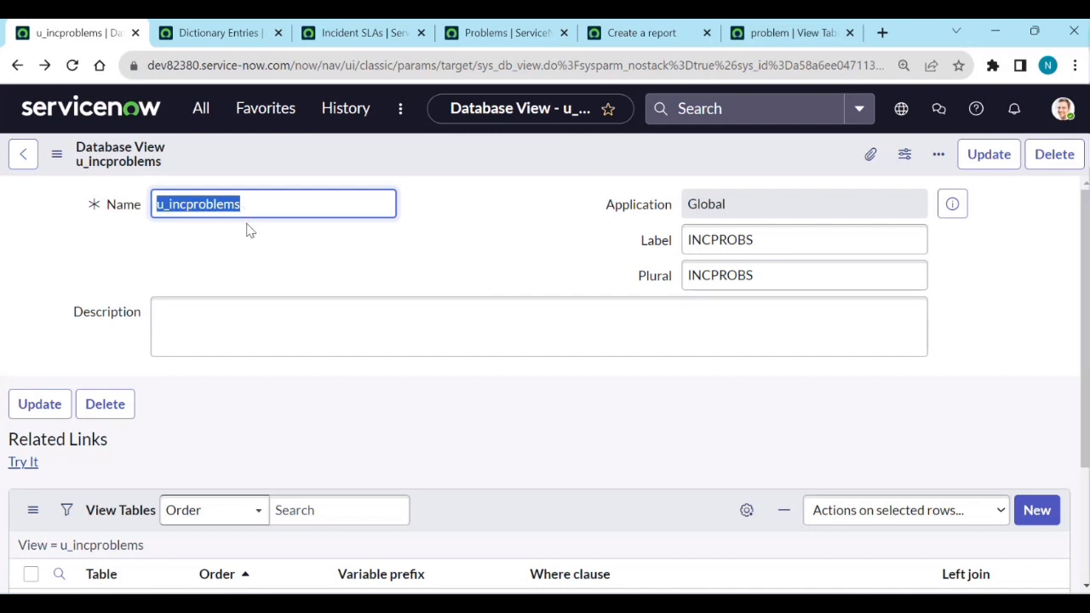
pyautogui.click(546, 223)
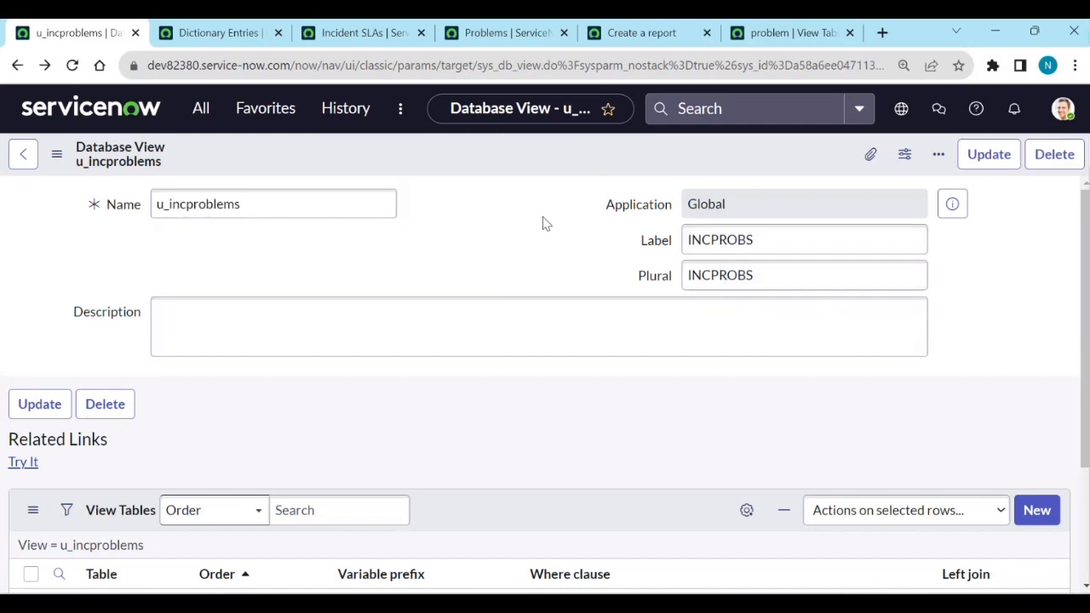